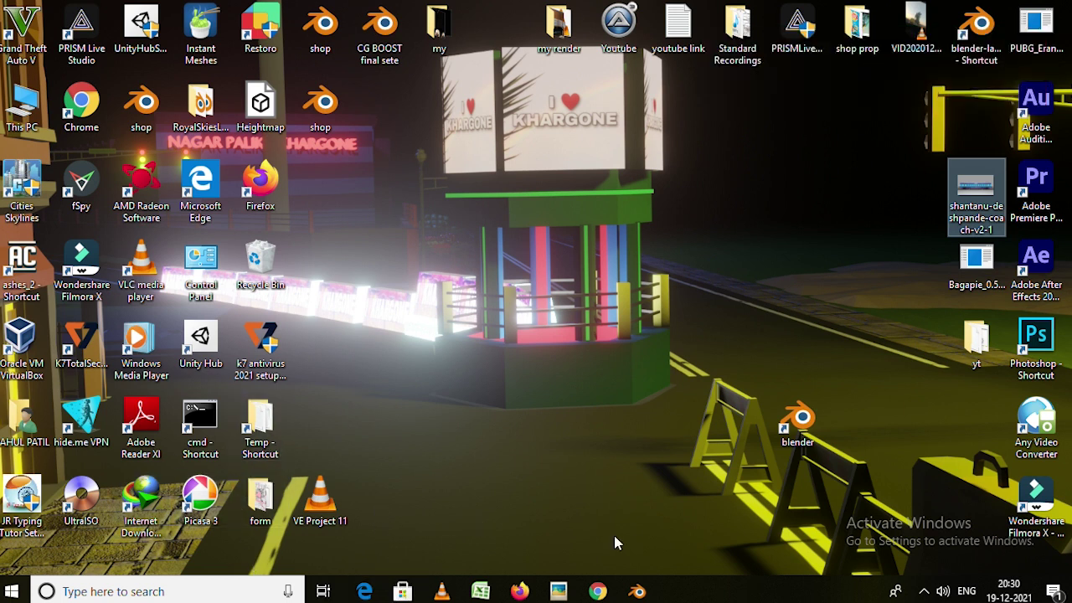
{"action": "double_click", "coordinate": [984, 186]}
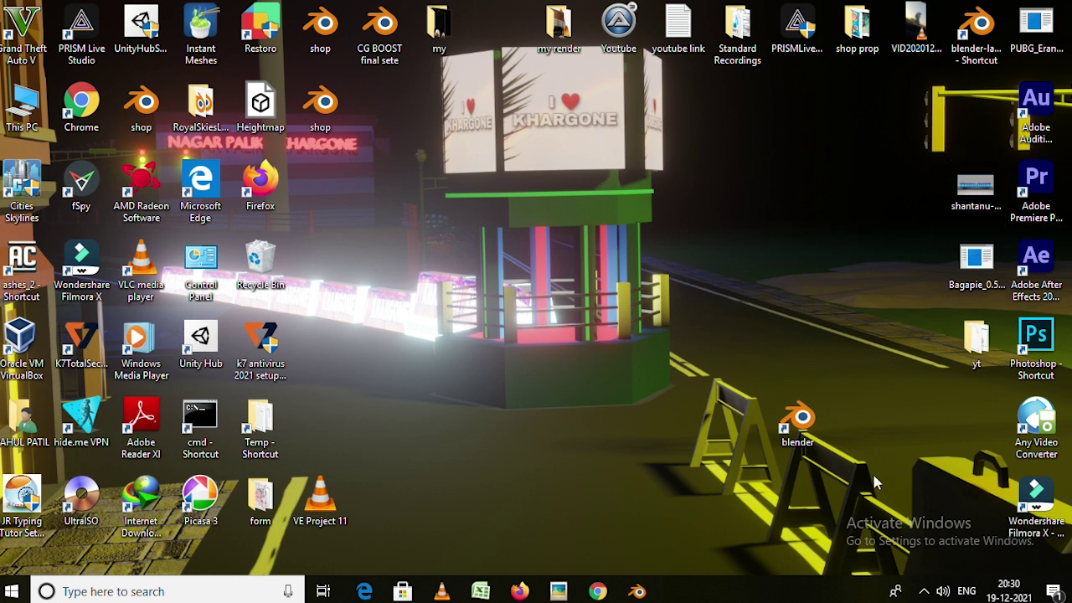
{"action": "scroll", "coordinate": [277, 330], "scroll_direction": "up", "scroll_amount": 1}
{"action": "scroll", "coordinate": [282, 335], "scroll_direction": "up", "scroll_amount": 1}
{"action": "scroll", "coordinate": [323, 293], "scroll_direction": "up", "scroll_amount": 2}
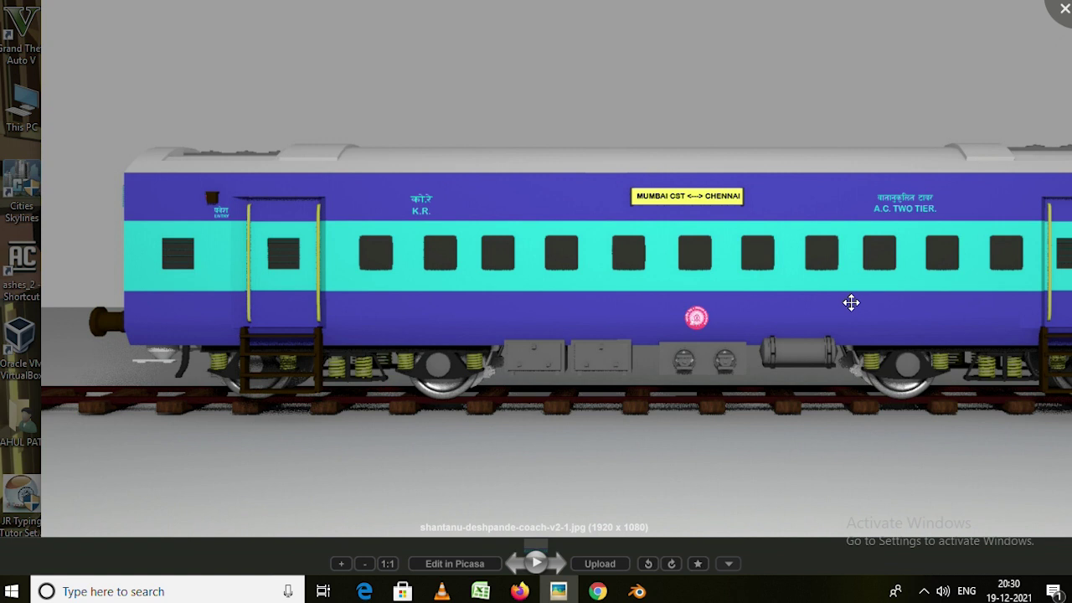
{"action": "scroll", "coordinate": [430, 239], "scroll_direction": "down", "scroll_amount": 1}
{"action": "scroll", "coordinate": [435, 243], "scroll_direction": "down", "scroll_amount": 1}
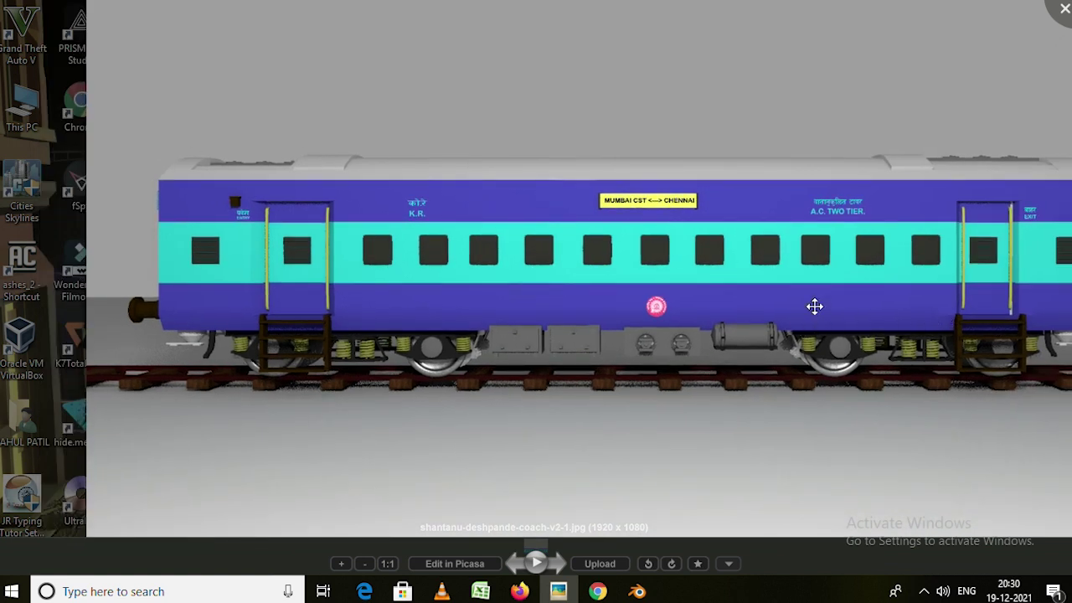
{"action": "scroll", "coordinate": [979, 145], "scroll_direction": "down", "scroll_amount": 2}
{"action": "scroll", "coordinate": [976, 168], "scroll_direction": "down", "scroll_amount": 1}
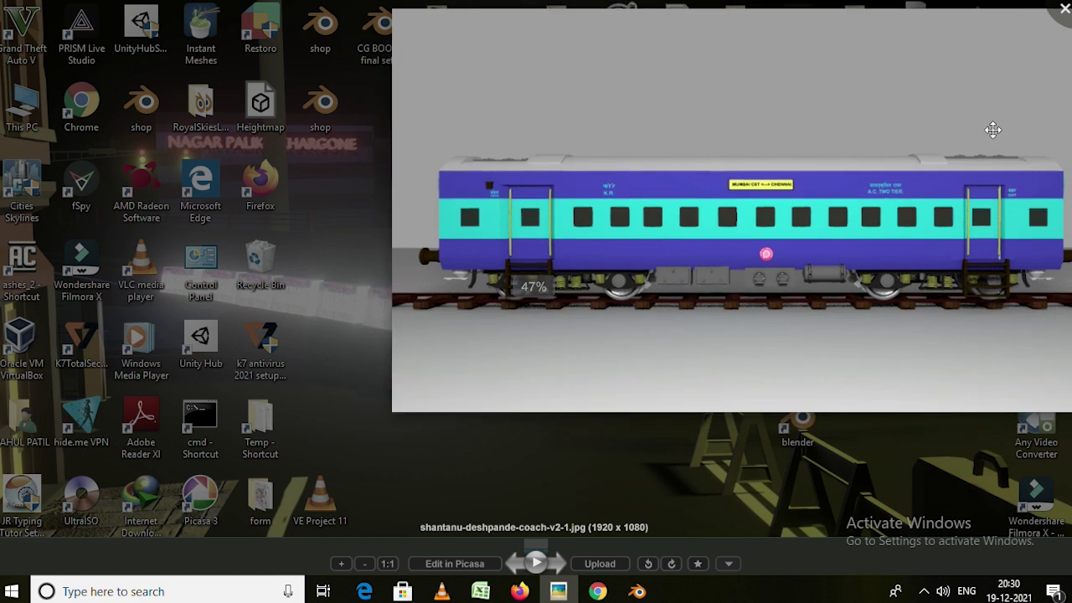
{"action": "scroll", "coordinate": [773, 196], "scroll_direction": "down", "scroll_amount": 1}
Zoom the coach render, pan to its left end, and close the viewer.
{"action": "scroll", "coordinate": [768, 279], "scroll_direction": "up", "scroll_amount": 3}
{"action": "scroll", "coordinate": [768, 280], "scroll_direction": "up", "scroll_amount": 2}
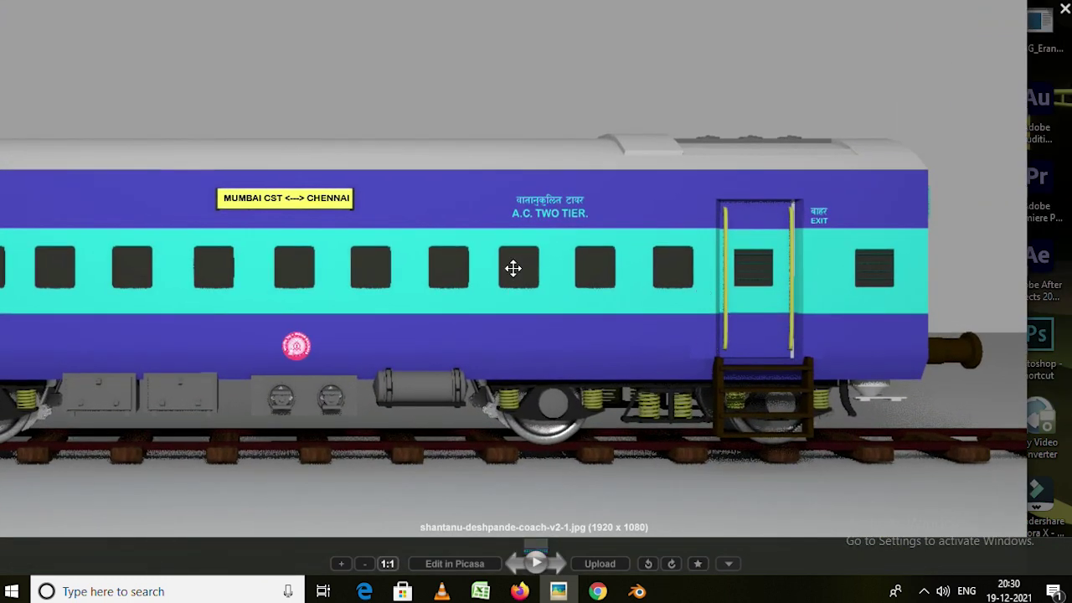
{"action": "scroll", "coordinate": [364, 273], "scroll_direction": "down", "scroll_amount": 1}
{"action": "scroll", "coordinate": [302, 280], "scroll_direction": "down", "scroll_amount": 1}
{"action": "scroll", "coordinate": [243, 285], "scroll_direction": "down", "scroll_amount": 1}
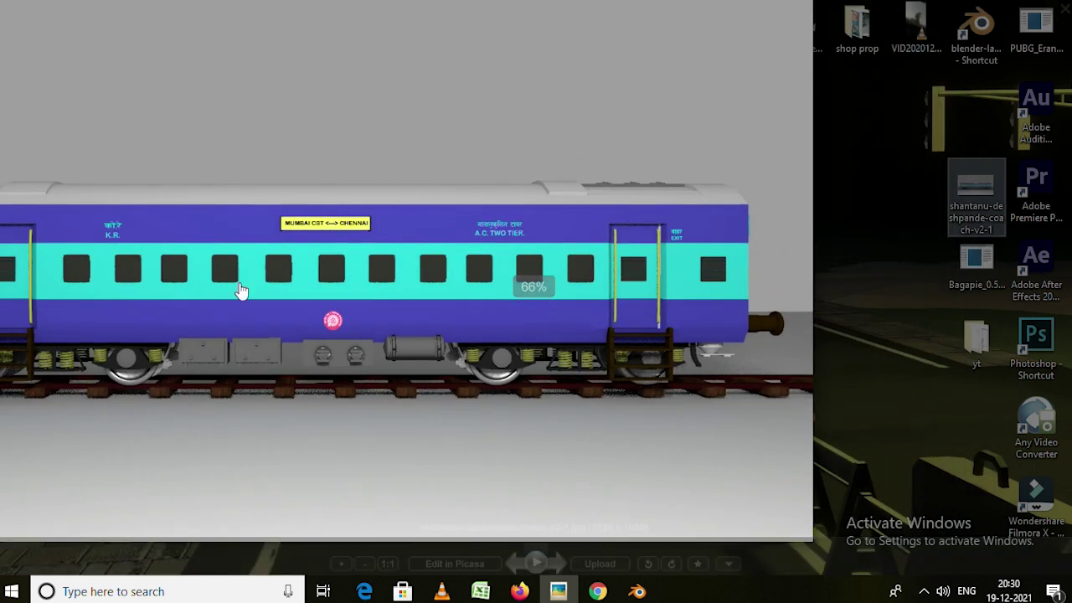
{"action": "left_click_drag", "start_coordinate": [241, 290], "coordinate": [362, 302]}
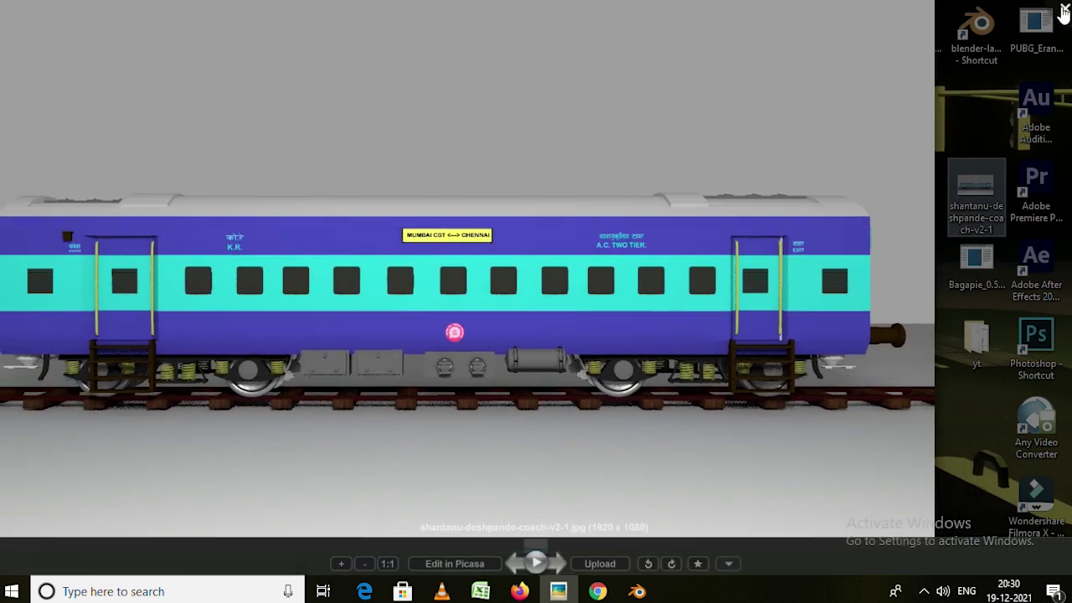
{"action": "left_click", "coordinate": [1061, 8]}
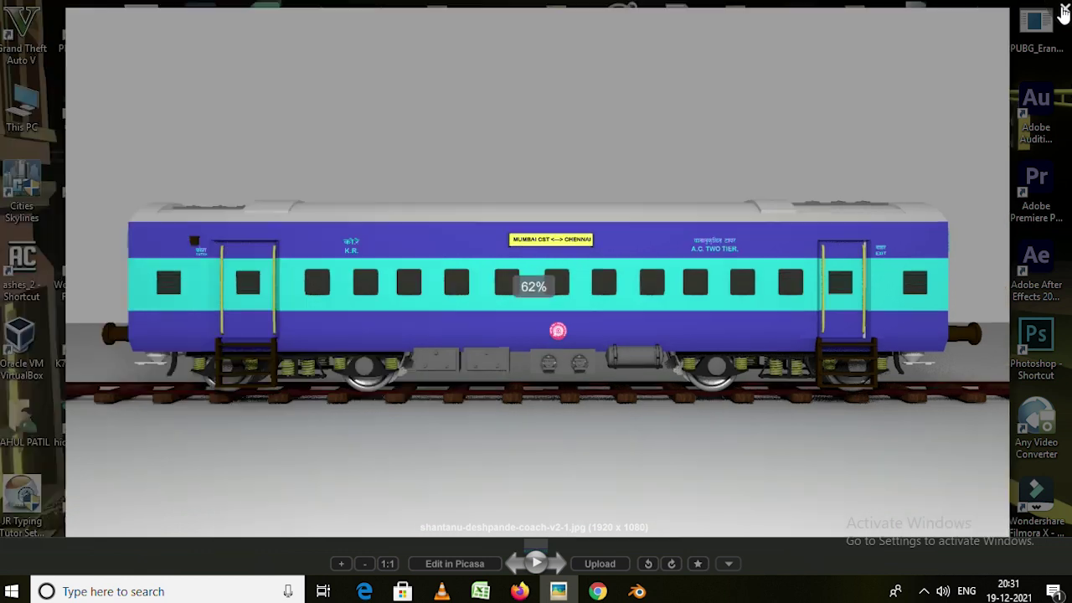
In Blender, delete the default cube, camera and light.
{"action": "left_click", "coordinate": [652, 592]}
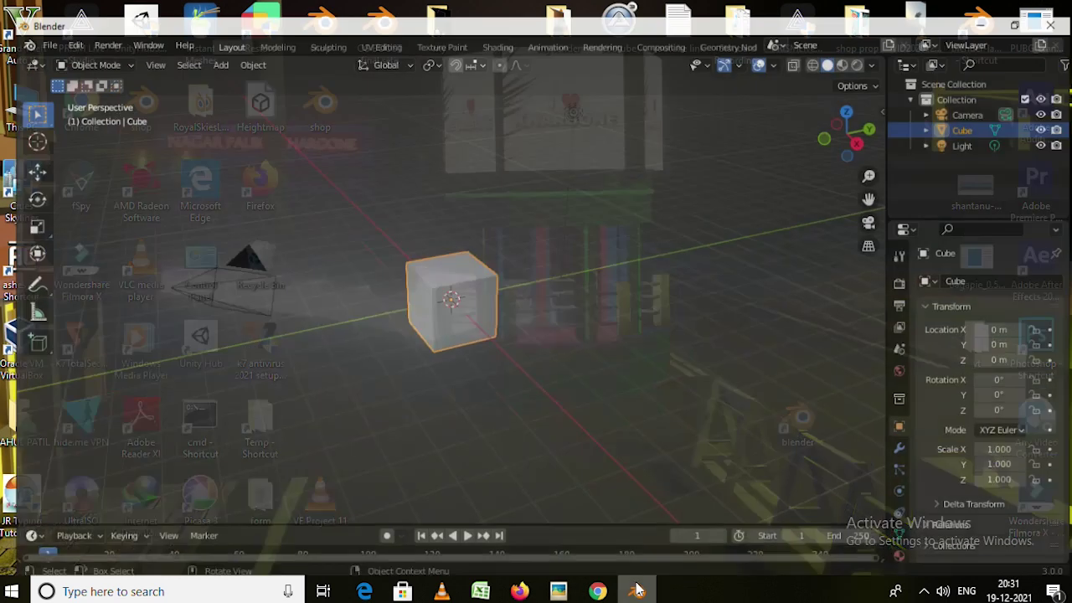
{"action": "left_click_drag", "start_coordinate": [128, 102], "coordinate": [634, 348]}
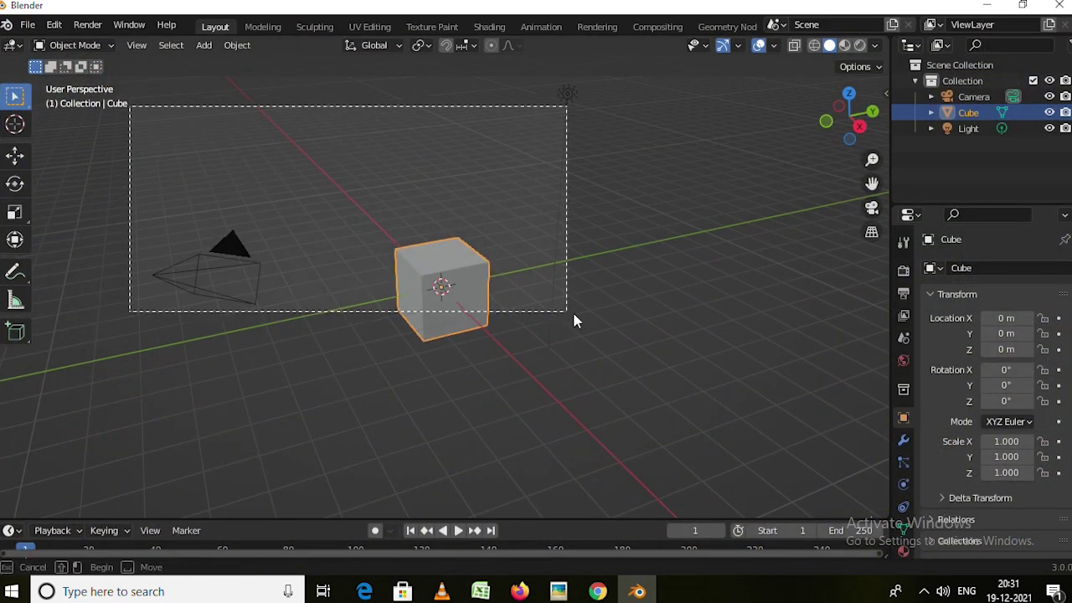
{"action": "key", "text": "Delete"}
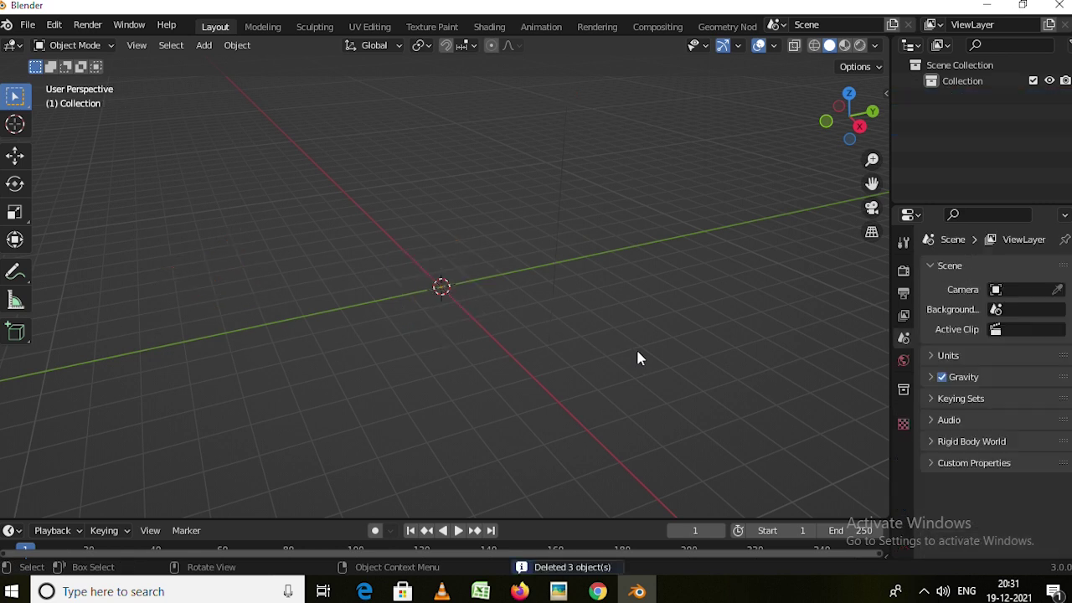
{"action": "middle_click_drag", "start_coordinate": [464, 287], "coordinate": [465, 285]}
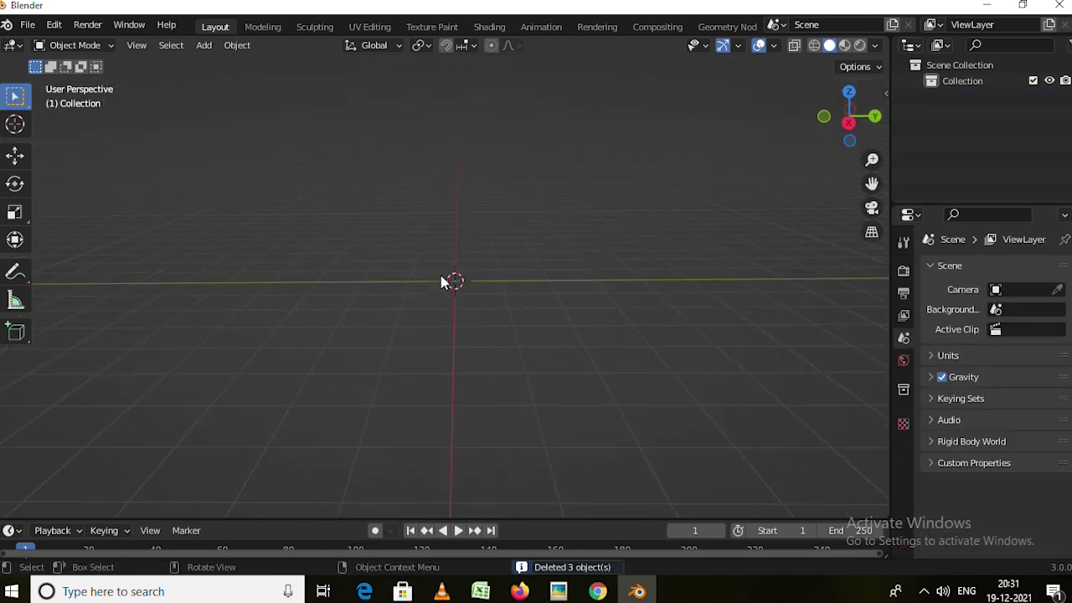
{"action": "key", "text": "shift+a"}
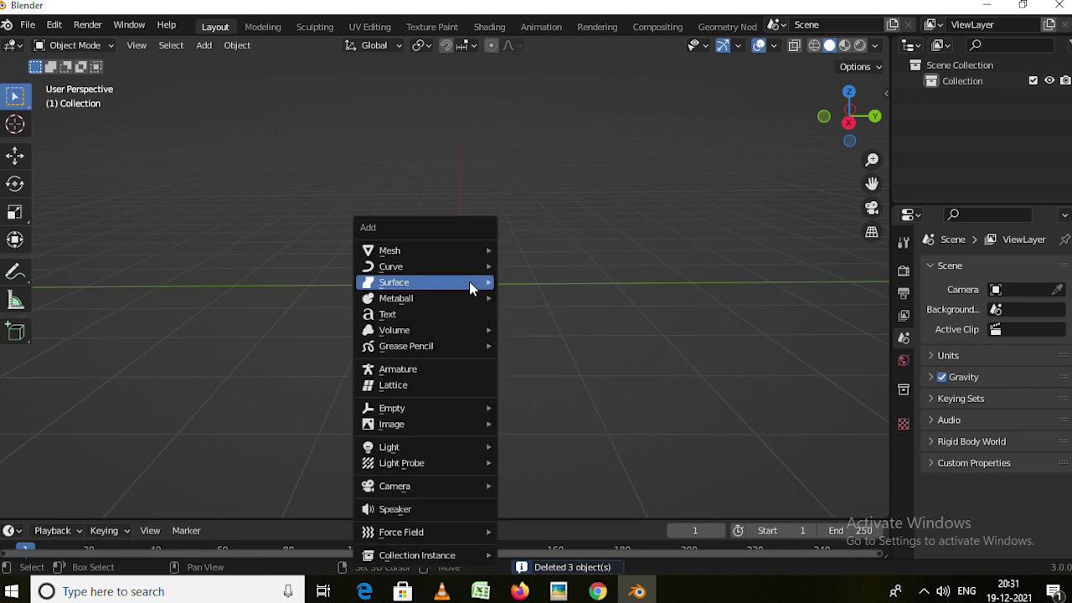
{"action": "mouse_move", "coordinate": [391, 424]}
{"action": "left_click", "coordinate": [545, 428]}
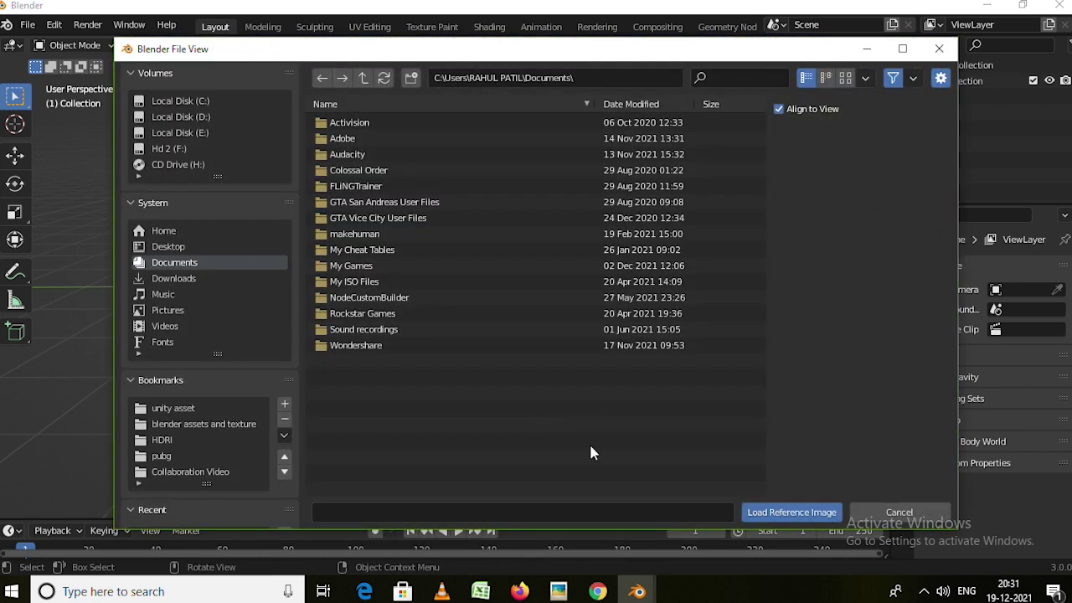
{"action": "left_click", "coordinate": [167, 246]}
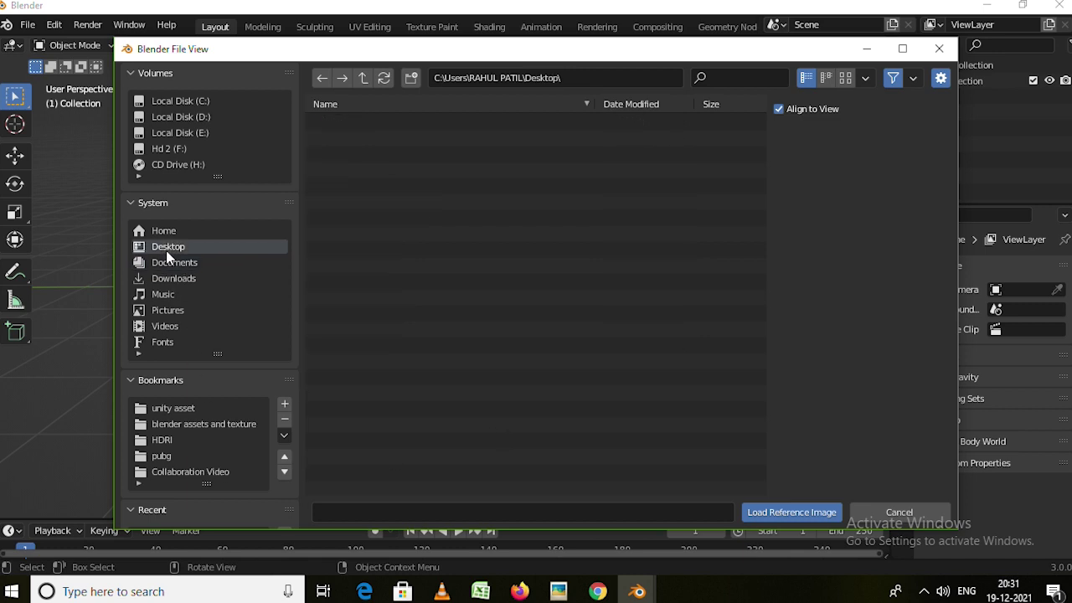
{"action": "left_click", "coordinate": [398, 250]}
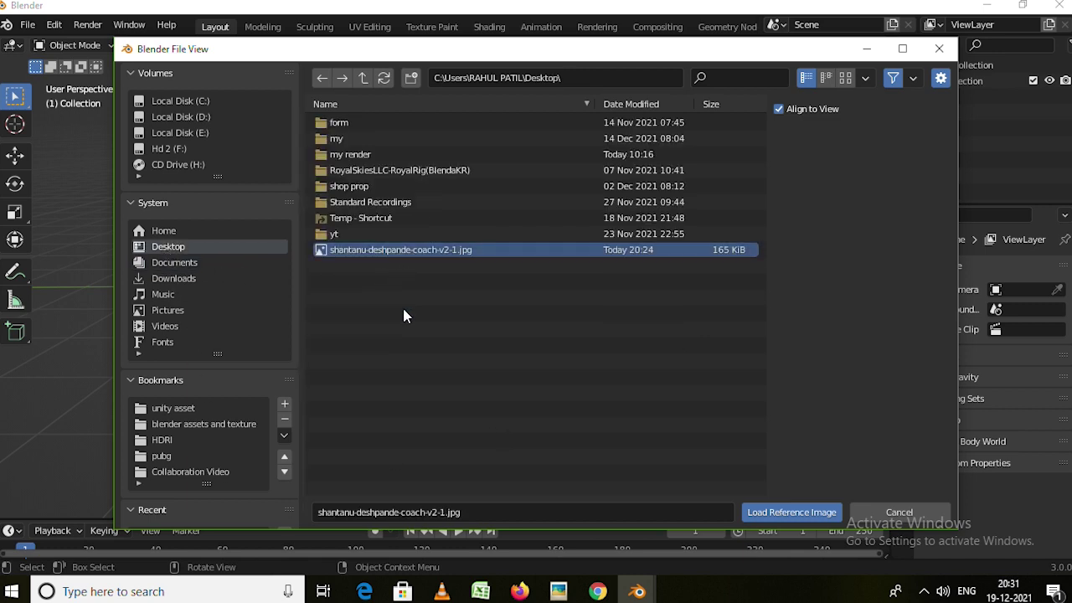
{"action": "left_click", "coordinate": [792, 512]}
{"action": "scroll", "coordinate": [478, 318], "scroll_direction": "up", "scroll_amount": 4}
{"action": "scroll", "coordinate": [478, 318], "scroll_direction": "down", "scroll_amount": 4}
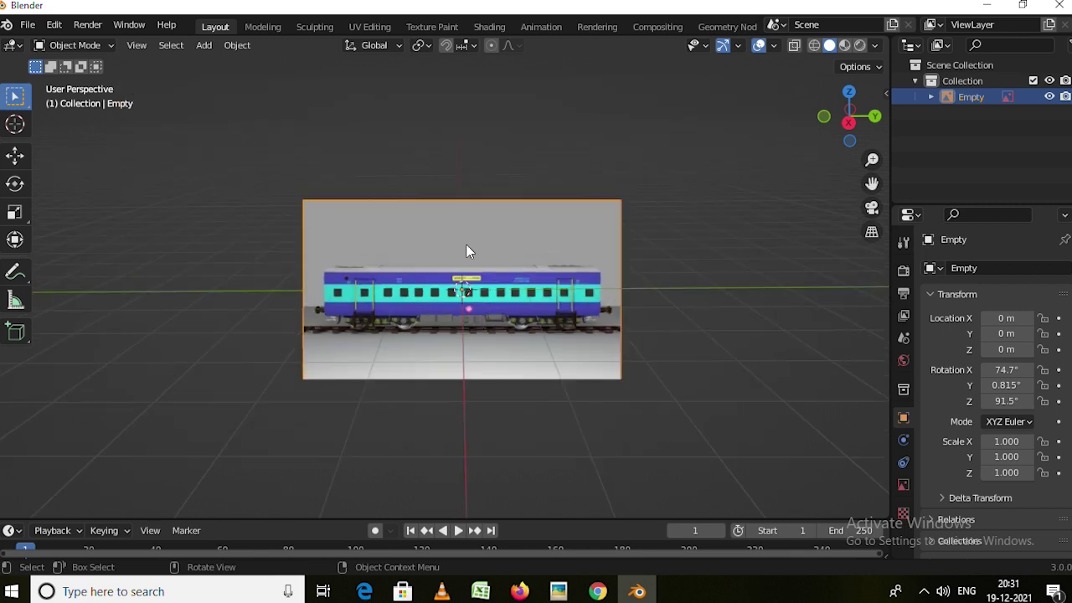
Raise the coach reference image to Z 1.4476 m and rotate it about Y.
{"action": "left_click", "coordinate": [17, 157]}
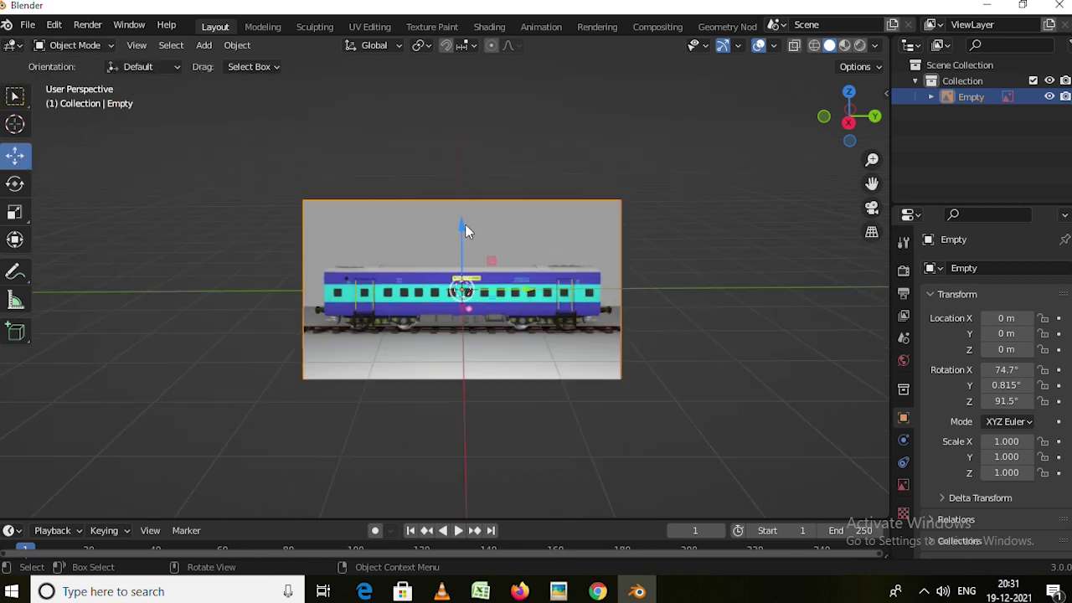
{"action": "left_click_drag", "start_coordinate": [462, 226], "coordinate": [466, 143]}
{"action": "middle_click_drag", "start_coordinate": [497, 320], "coordinate": [675, 345]}
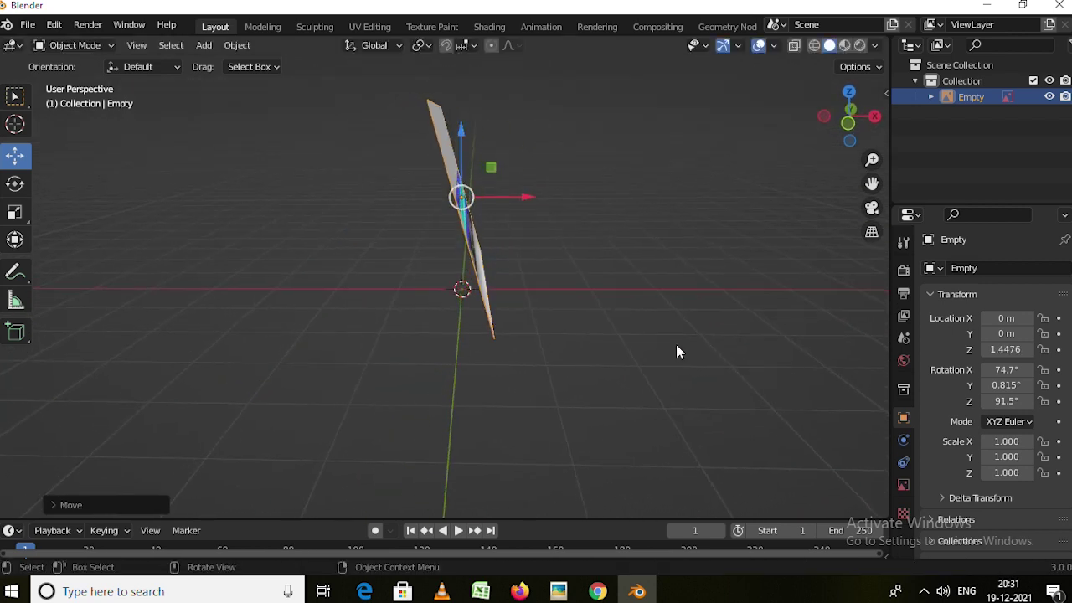
{"action": "key", "text": "r"}
{"action": "key", "text": "y"}
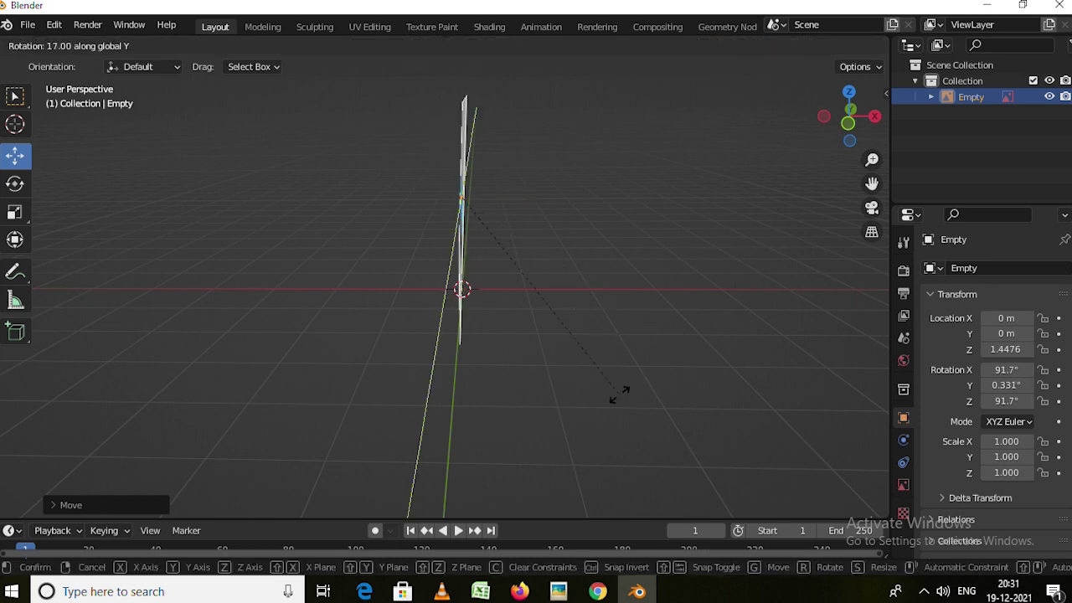
{"action": "left_click", "coordinate": [621, 393]}
Rotate the image in top and front views to stand it upright, about 89.4° on X.
{"action": "key", "text": "KP_7"}
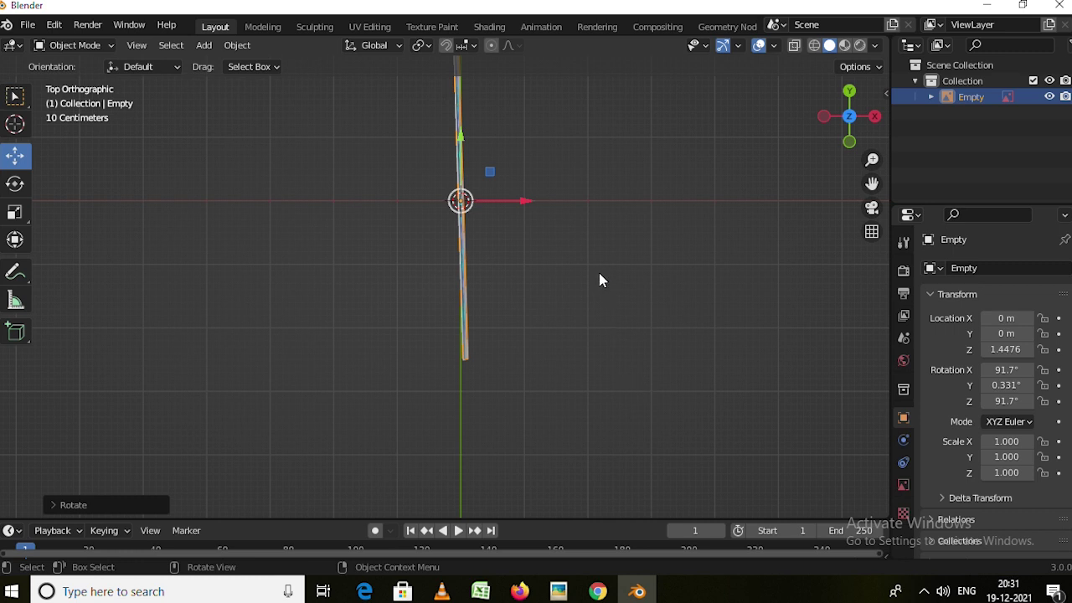
{"action": "key", "text": "r"}
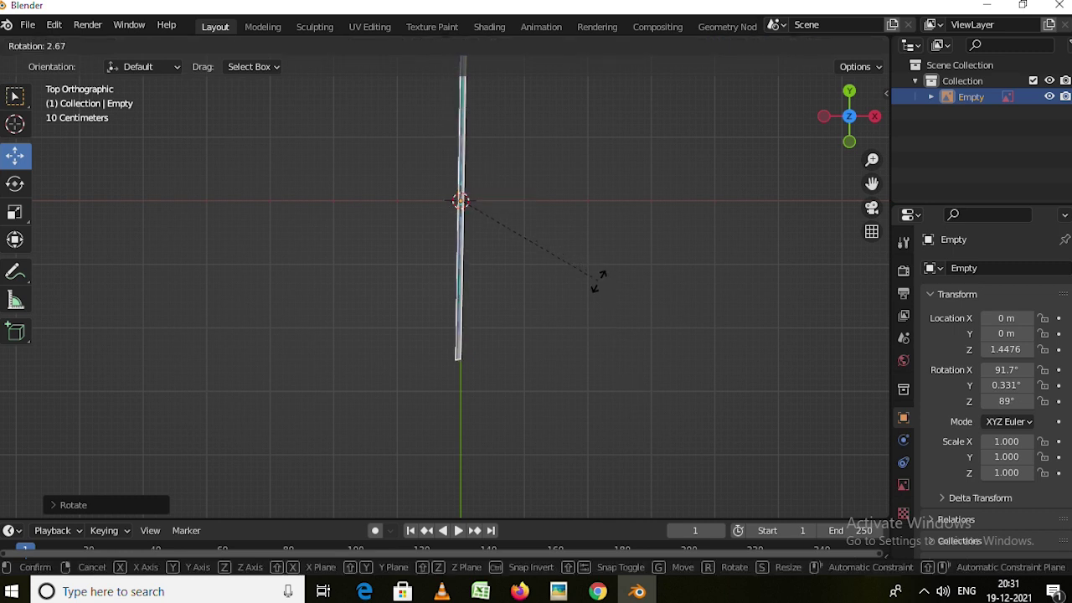
{"action": "left_click", "coordinate": [596, 278]}
{"action": "key", "text": "KP_1"}
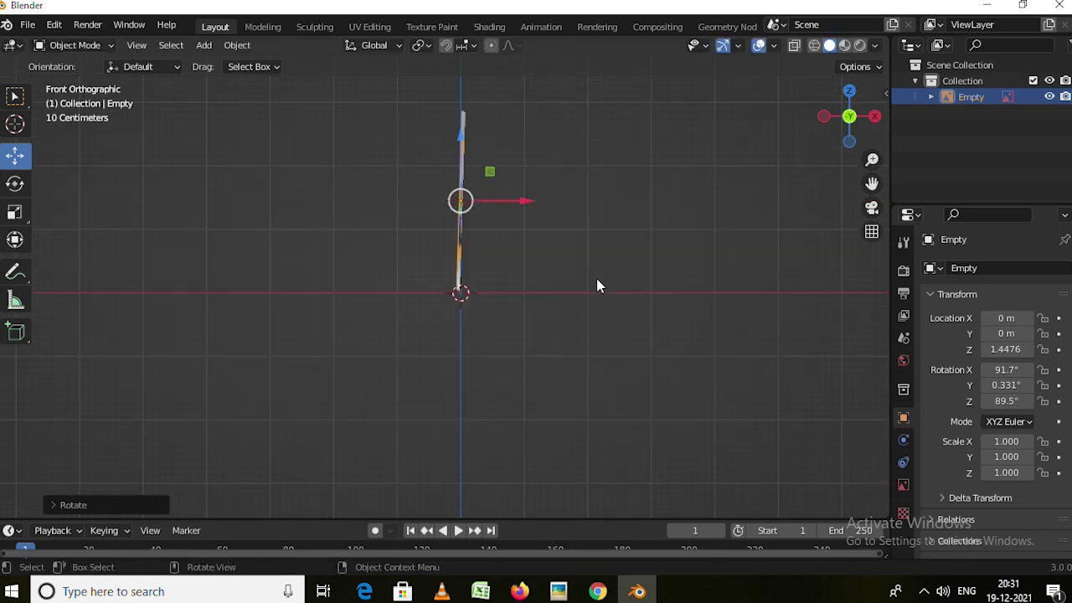
{"action": "key", "text": "r"}
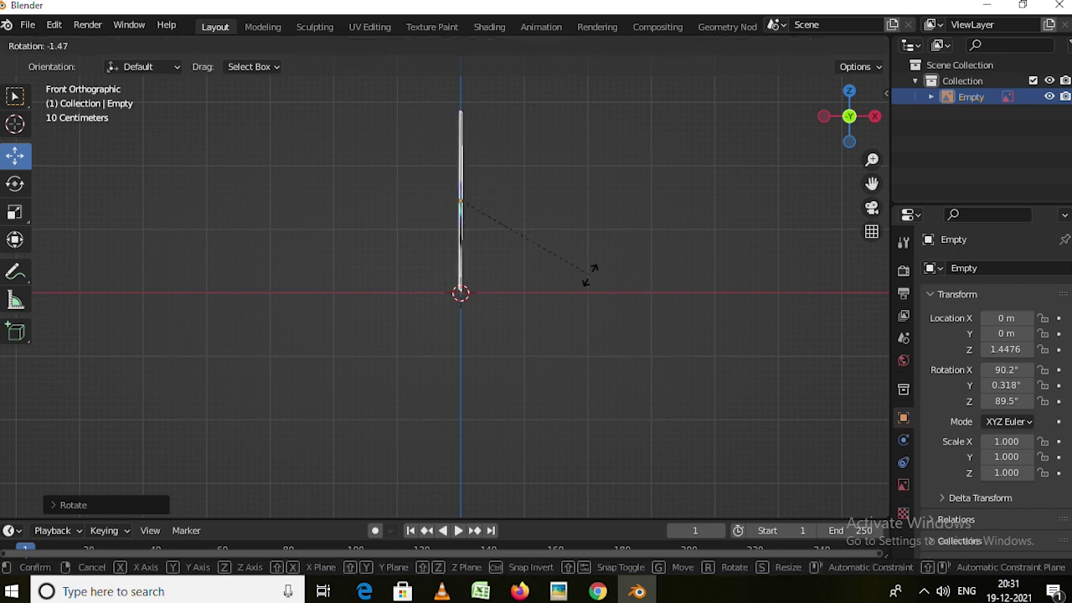
{"action": "left_click", "coordinate": [589, 273]}
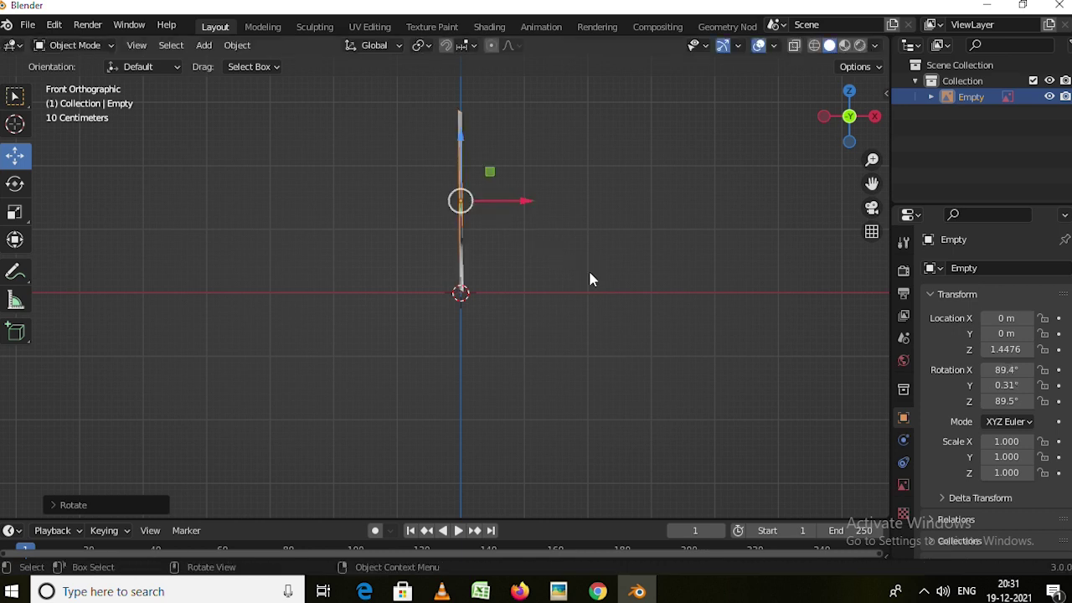
Rotate the image 90° around global Z, then deselect it.
{"action": "key", "text": "r"}
{"action": "key", "text": "z"}
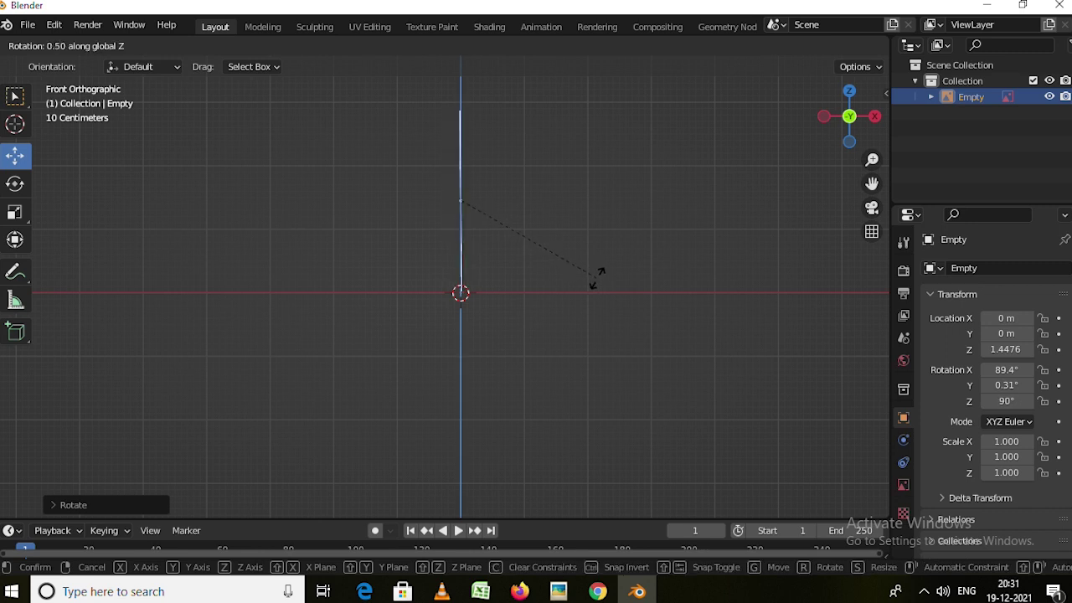
{"action": "left_click", "coordinate": [596, 277]}
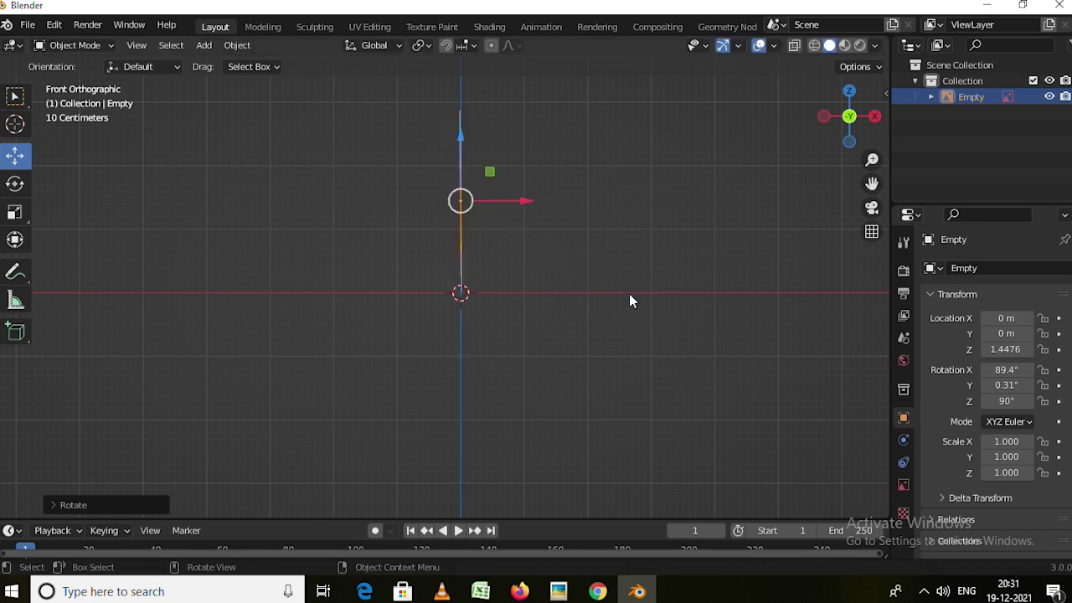
{"action": "left_click", "coordinate": [652, 219]}
{"action": "mouse_move", "coordinate": [652, 219]}
{"action": "middle_mouse_down"}
{"action": "mouse_move", "coordinate": [618, 305]}
{"action": "mouse_move", "coordinate": [524, 304]}
{"action": "mouse_move", "coordinate": [382, 328]}
{"action": "mouse_move", "coordinate": [455, 249]}
{"action": "middle_mouse_up"}
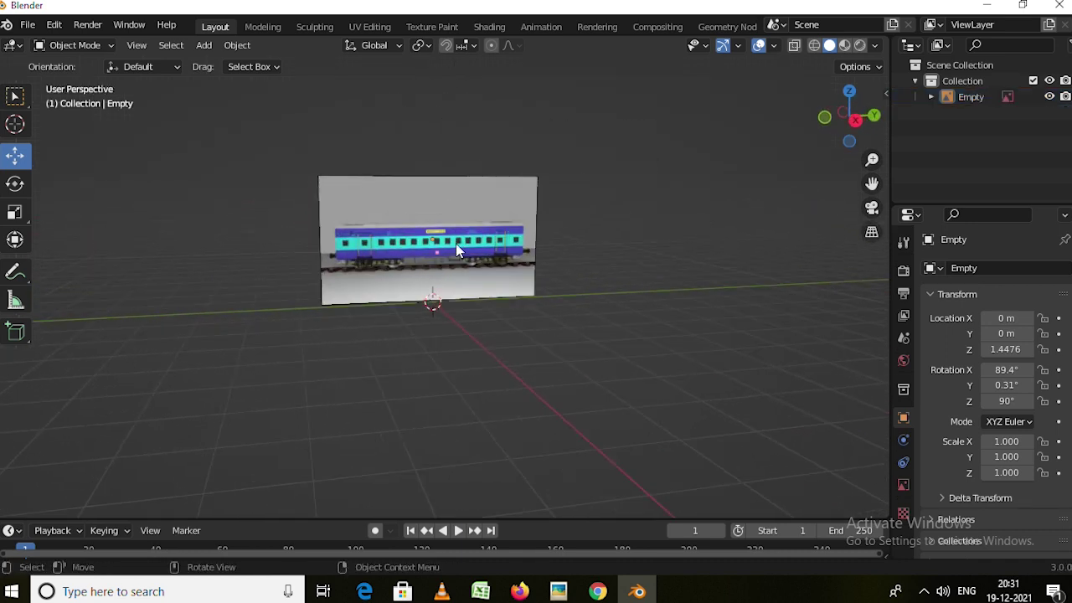
Select the train reference image and show its visibility settings.
{"action": "scroll", "coordinate": [457, 243], "scroll_direction": "up", "scroll_amount": 3}
{"action": "mouse_move", "coordinate": [558, 275]}
{"action": "middle_mouse_down"}
{"action": "mouse_move", "coordinate": [575, 270]}
{"action": "mouse_move", "coordinate": [583, 241]}
{"action": "mouse_move", "coordinate": [450, 297]}
{"action": "mouse_move", "coordinate": [694, 376]}
{"action": "mouse_move", "coordinate": [658, 395]}
{"action": "mouse_move", "coordinate": [519, 347]}
{"action": "mouse_move", "coordinate": [630, 330]}
{"action": "middle_mouse_up"}
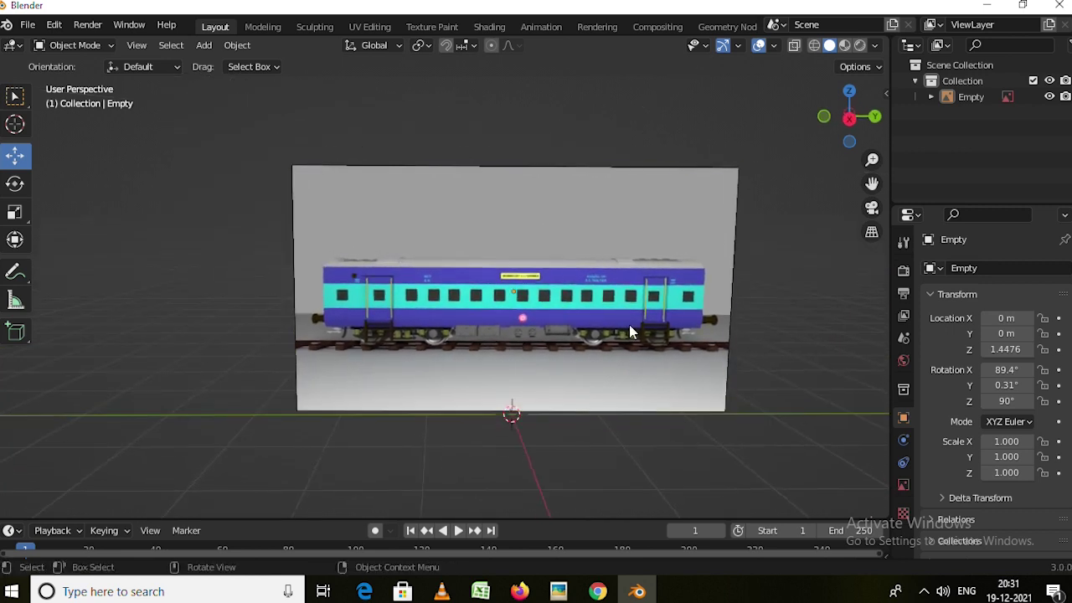
{"action": "scroll", "coordinate": [988, 350], "scroll_direction": "down", "scroll_amount": 3}
{"action": "left_click", "coordinate": [544, 239]}
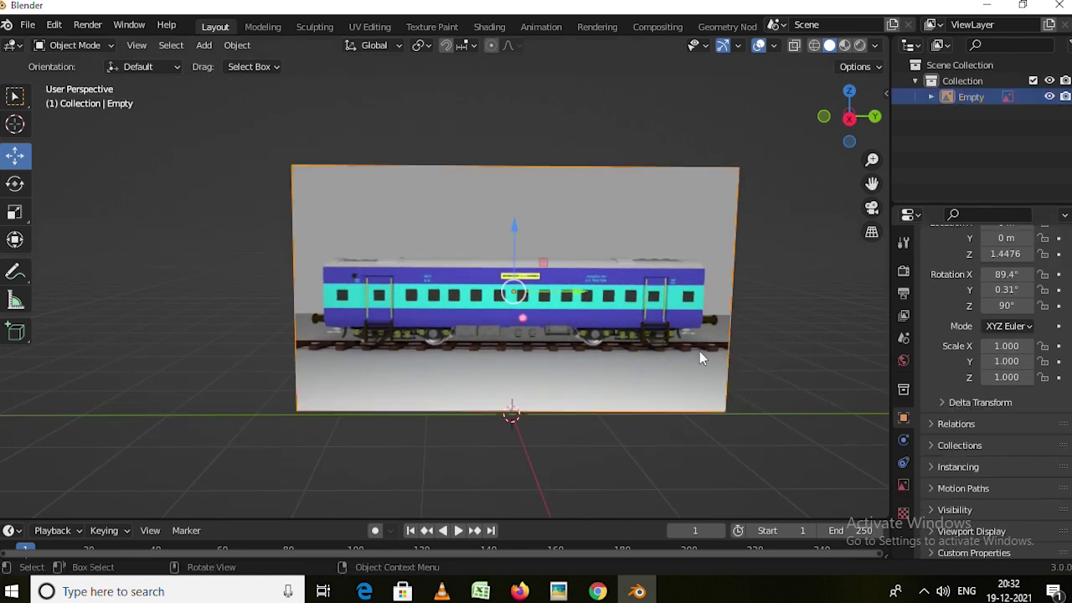
{"action": "left_click", "coordinate": [944, 508]}
{"action": "scroll", "coordinate": [969, 386], "scroll_direction": "down", "scroll_amount": 3}
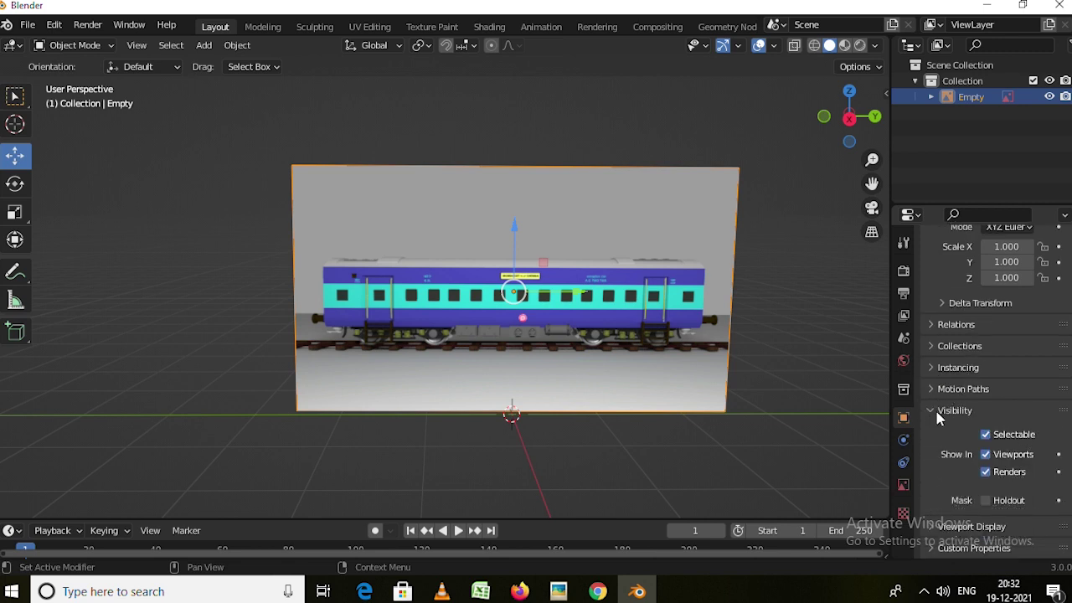
{"action": "scroll", "coordinate": [940, 417], "scroll_direction": "up", "scroll_amount": 3}
Enable opacity on the reference image and lower it to 0.565.
{"action": "left_click", "coordinate": [903, 513]}
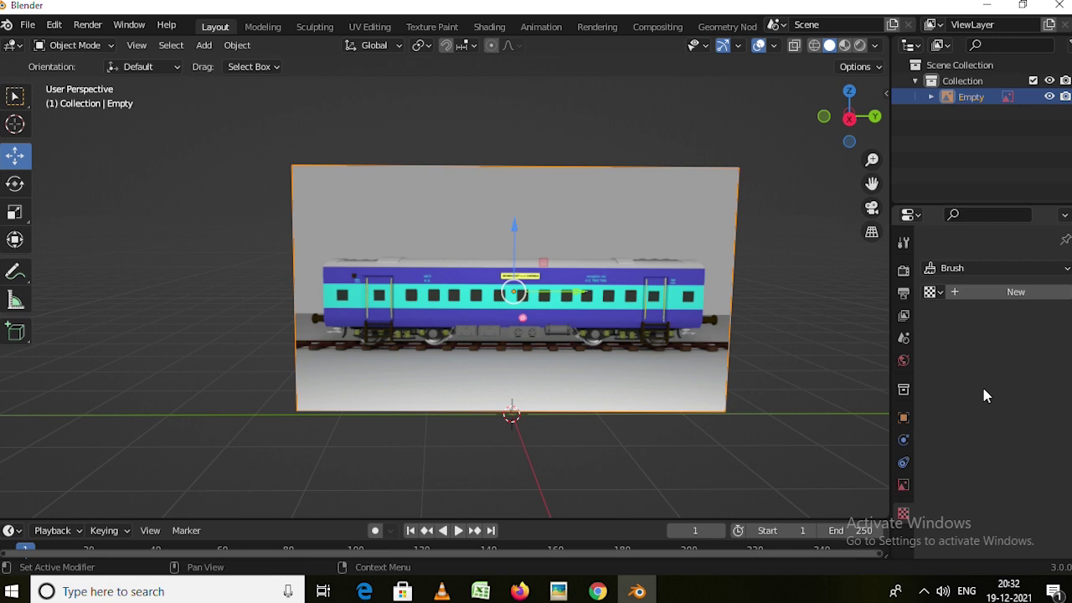
{"action": "left_click", "coordinate": [902, 485]}
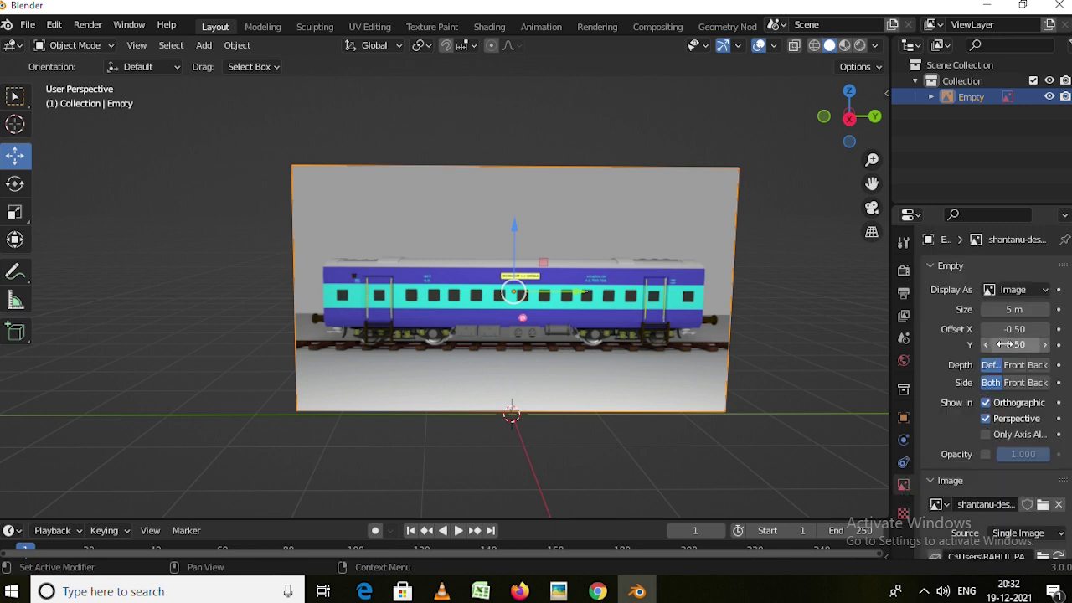
{"action": "scroll", "coordinate": [992, 394], "scroll_direction": "down", "scroll_amount": 1}
{"action": "left_click", "coordinate": [985, 417]}
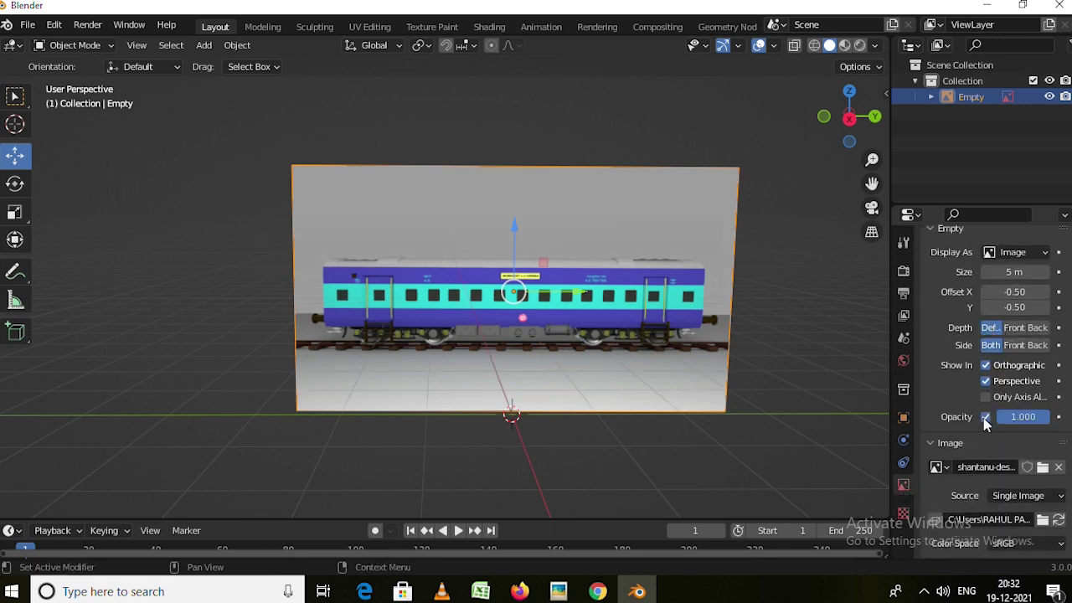
{"action": "mouse_move", "coordinate": [1035, 426]}
{"action": "left_mouse_down"}
{"action": "mouse_move", "coordinate": [988, 425]}
{"action": "mouse_move", "coordinate": [1023, 425]}
{"action": "left_mouse_up"}
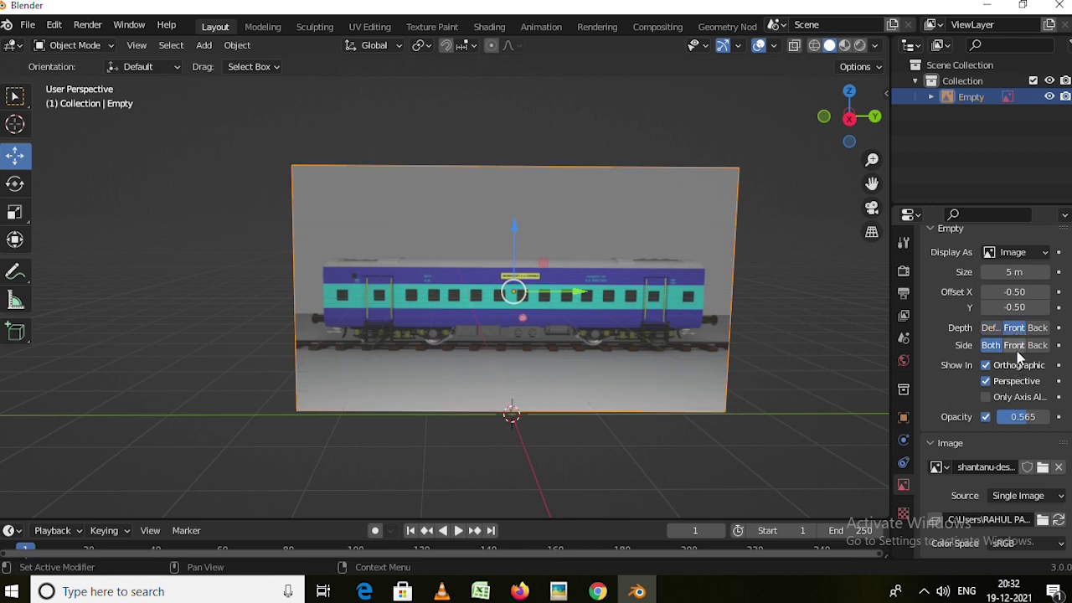
Set the reference image's Depth and Side to Back.
{"action": "mouse_move", "coordinate": [820, 293]}
{"action": "middle_mouse_down"}
{"action": "mouse_move", "coordinate": [735, 285]}
{"action": "mouse_move", "coordinate": [772, 310]}
{"action": "mouse_move", "coordinate": [749, 314]}
{"action": "middle_mouse_up"}
{"action": "left_click", "coordinate": [1038, 328]}
{"action": "left_click", "coordinate": [1038, 345]}
{"action": "mouse_move", "coordinate": [636, 314]}
{"action": "middle_mouse_down"}
{"action": "mouse_move", "coordinate": [572, 260]}
{"action": "mouse_move", "coordinate": [690, 285]}
{"action": "mouse_move", "coordinate": [699, 304]}
{"action": "mouse_move", "coordinate": [827, 308]}
{"action": "mouse_move", "coordinate": [99, 290]}
{"action": "mouse_move", "coordinate": [76, 261]}
{"action": "mouse_move", "coordinate": [26, 314]}
{"action": "mouse_move", "coordinate": [665, 319]}
{"action": "mouse_move", "coordinate": [651, 249]}
{"action": "mouse_move", "coordinate": [773, 248]}
{"action": "mouse_move", "coordinate": [864, 269]}
{"action": "mouse_move", "coordinate": [44, 282]}
{"action": "middle_mouse_up"}
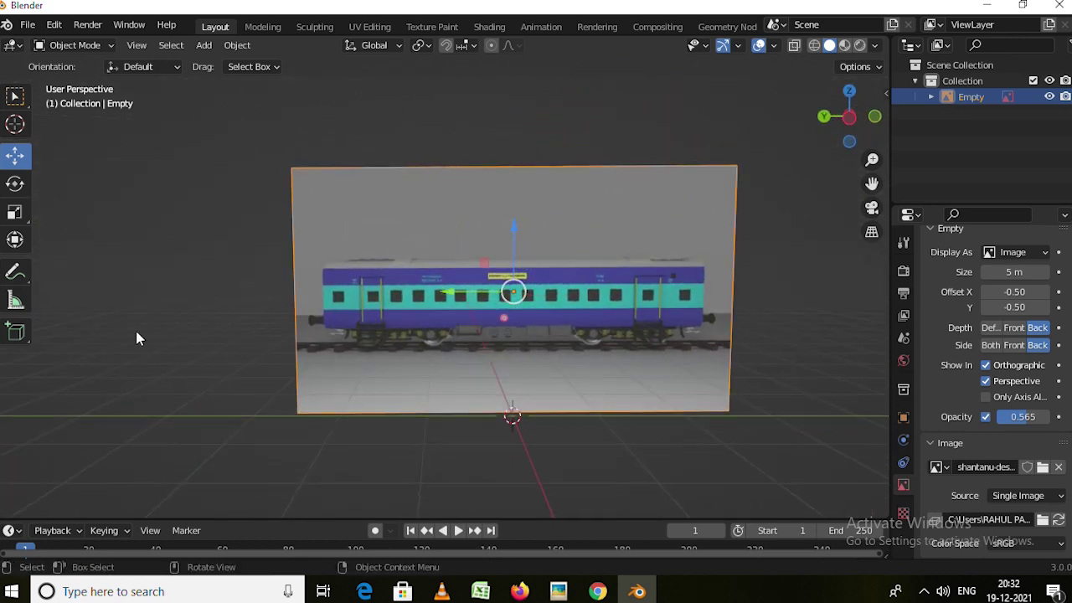
Lower the coach reference image about 0.67 m along Z, bringing its rails toward the grid floor.
{"action": "scroll", "coordinate": [209, 302], "scroll_direction": "down", "scroll_amount": 1}
{"action": "scroll", "coordinate": [335, 360], "scroll_direction": "down", "scroll_amount": 2}
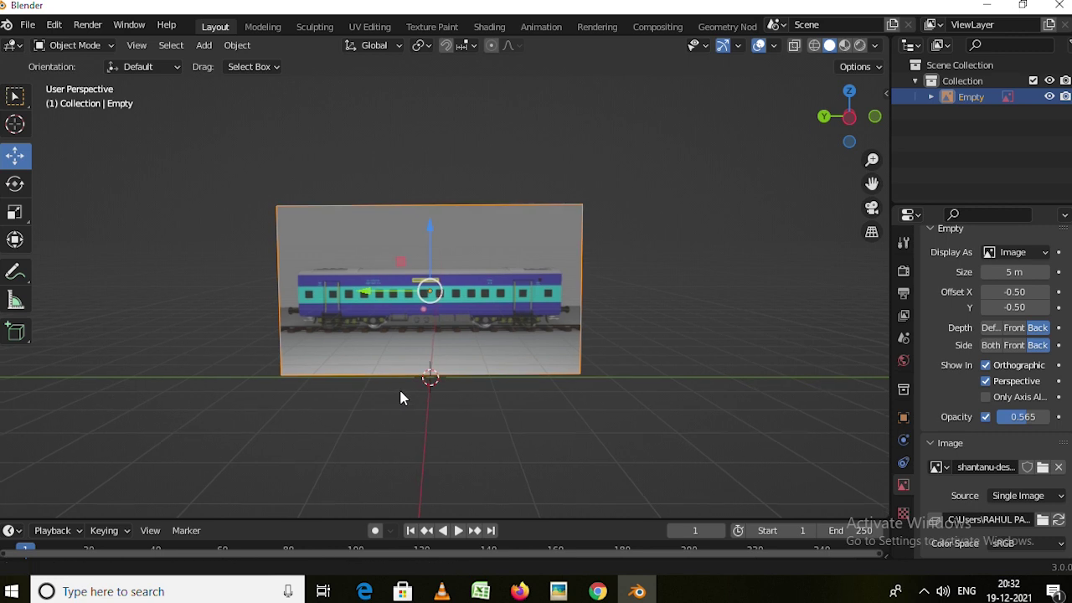
{"action": "middle_click_drag", "start_coordinate": [399, 392], "coordinate": [467, 392], "text": "shift"}
{"action": "scroll", "coordinate": [466, 392], "scroll_direction": "up", "scroll_amount": 2}
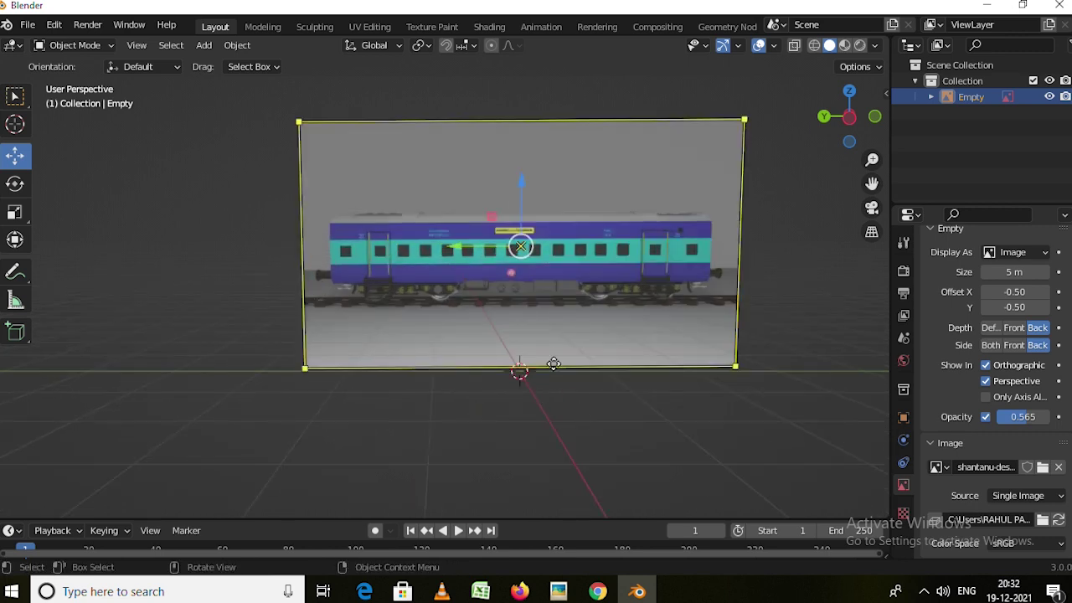
{"action": "scroll", "coordinate": [554, 345], "scroll_direction": "up", "scroll_amount": 1}
{"action": "scroll", "coordinate": [552, 335], "scroll_direction": "down", "scroll_amount": 2}
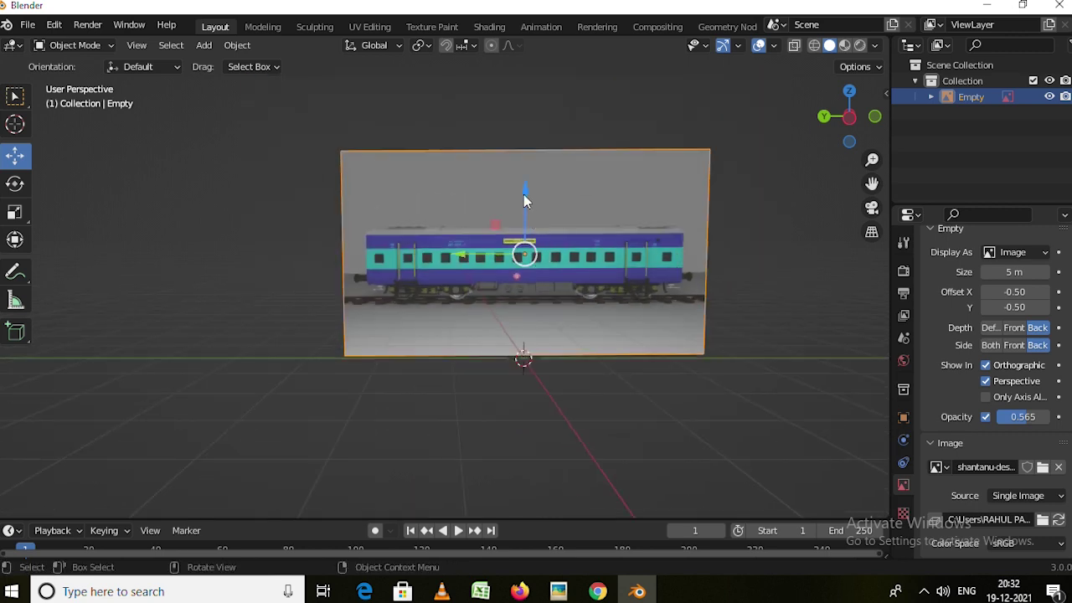
{"action": "left_click_drag", "start_coordinate": [524, 201], "coordinate": [533, 238]}
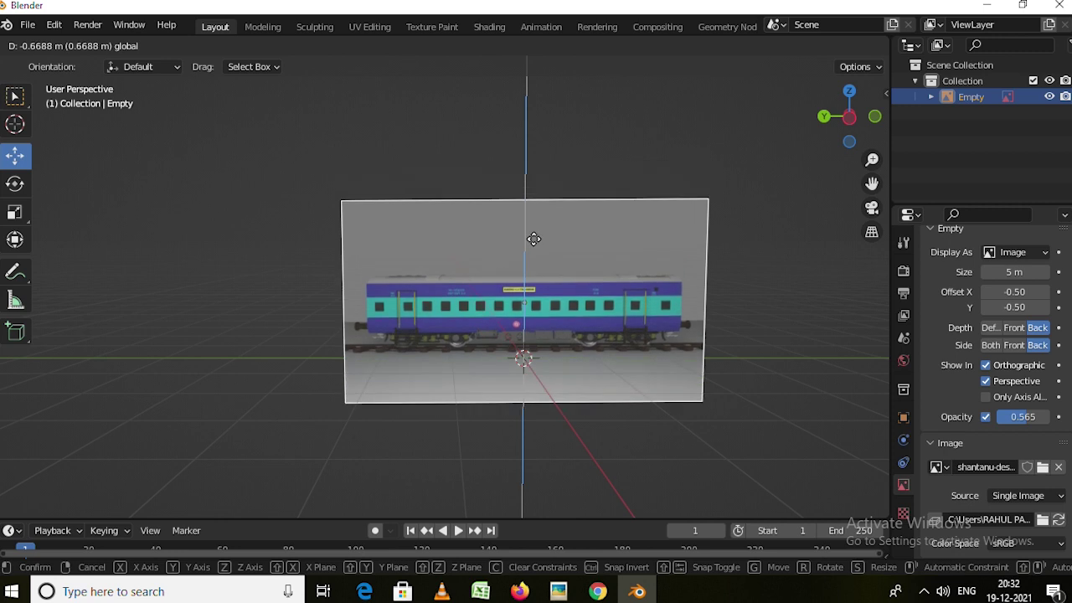
{"action": "left_click_drag", "start_coordinate": [533, 239], "coordinate": [559, 285]}
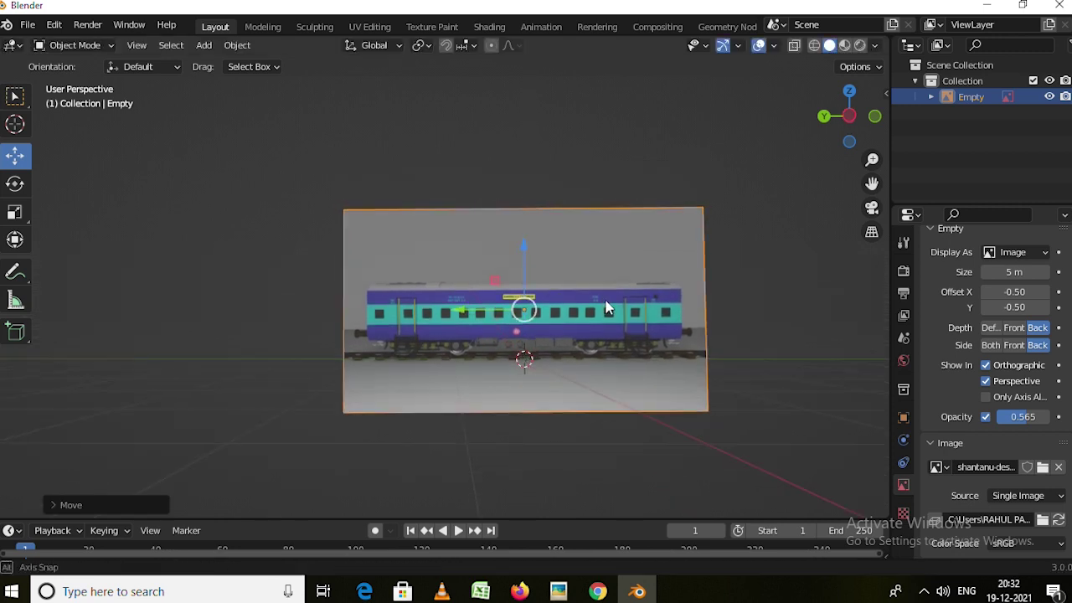
{"action": "scroll", "coordinate": [536, 310], "scroll_direction": "up", "scroll_amount": 2}
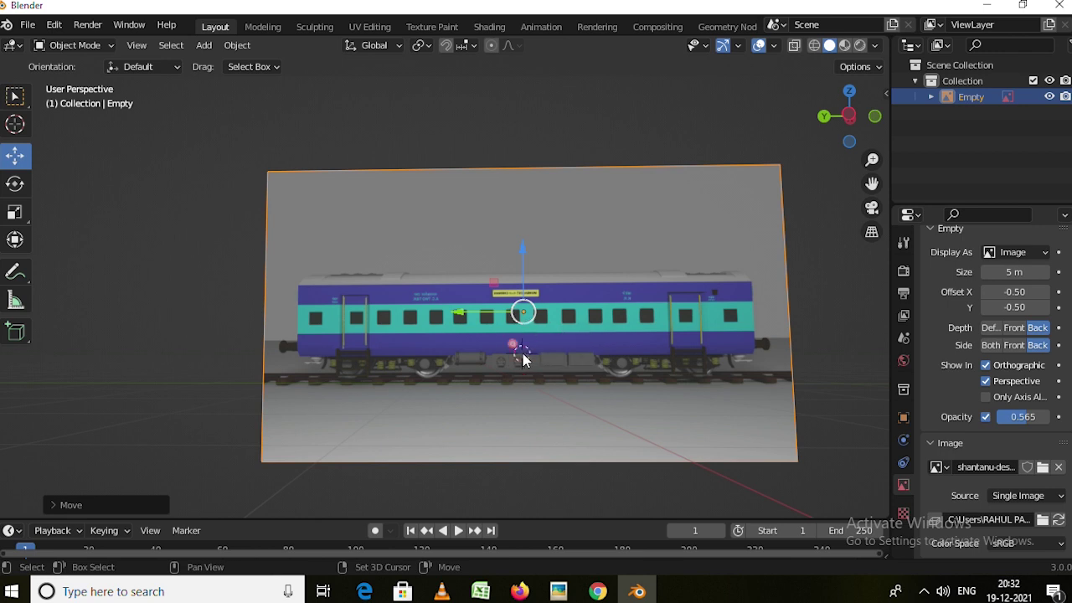
Add a cube, Cube.004, and scale it down to a small box in left orthographic view.
{"action": "key", "text": "shift+a"}
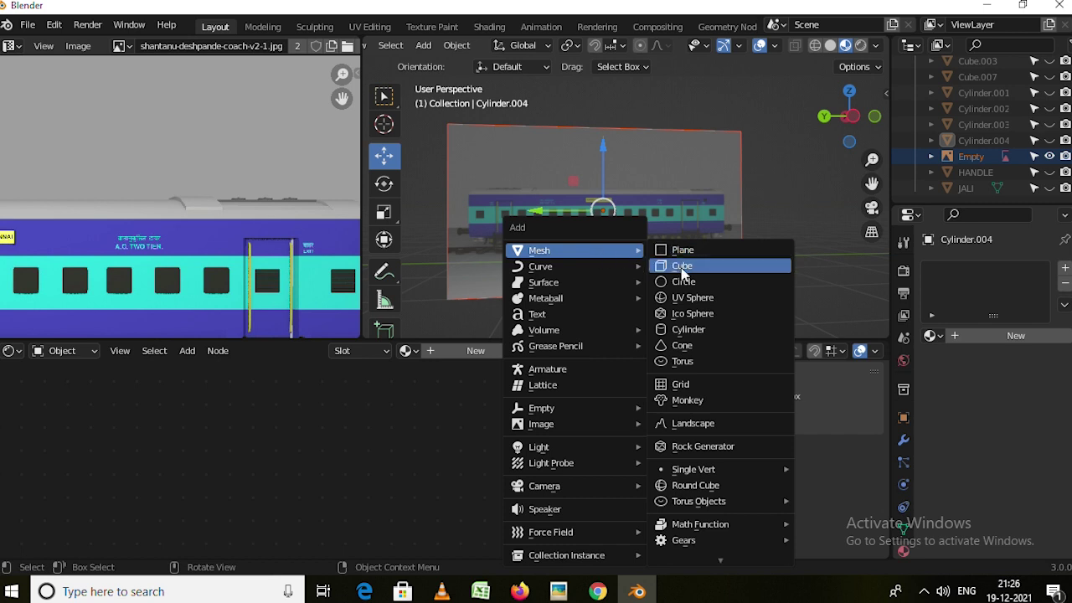
{"action": "left_click", "coordinate": [682, 266]}
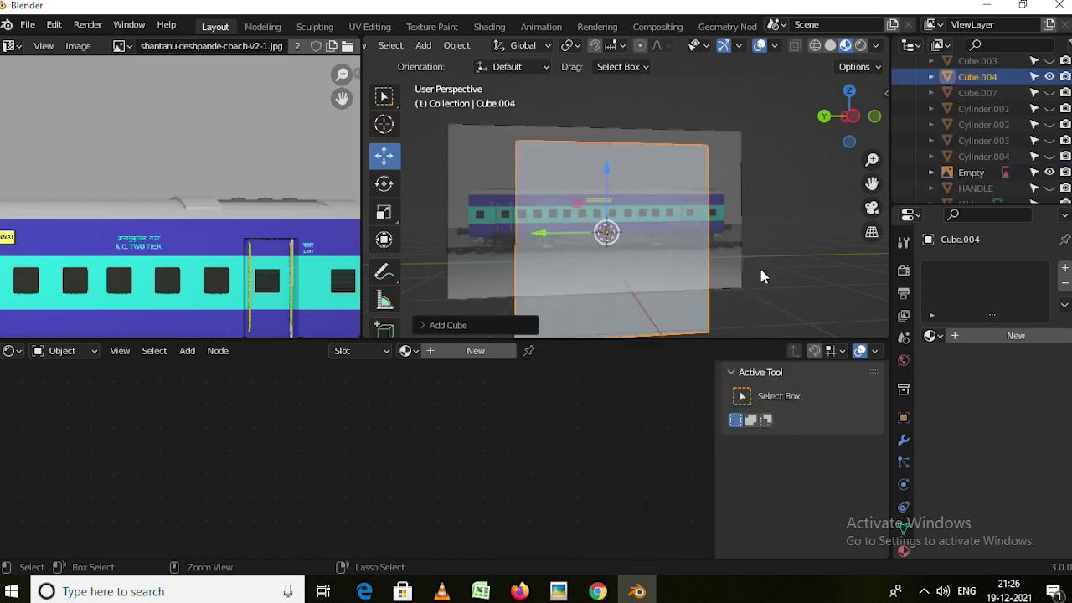
{"action": "key", "text": "ctrl+KP_3"}
{"action": "key", "text": "s"}
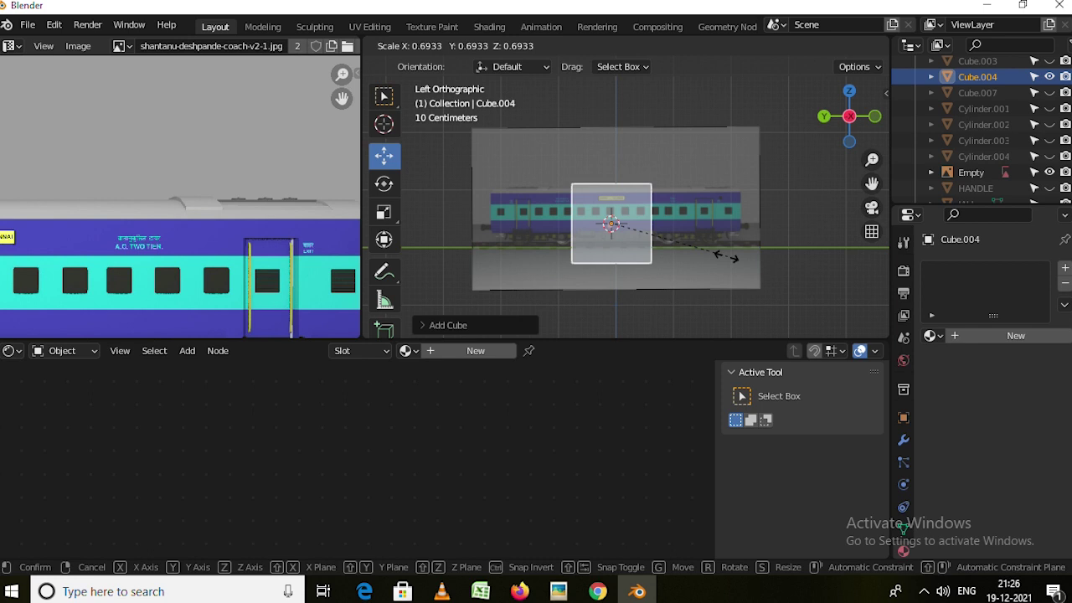
{"action": "left_click", "coordinate": [675, 243]}
Raise Cube.004 along Z and stretch it about 6x along Y to the coach's length.
{"action": "left_click_drag", "start_coordinate": [612, 161], "coordinate": [605, 144]}
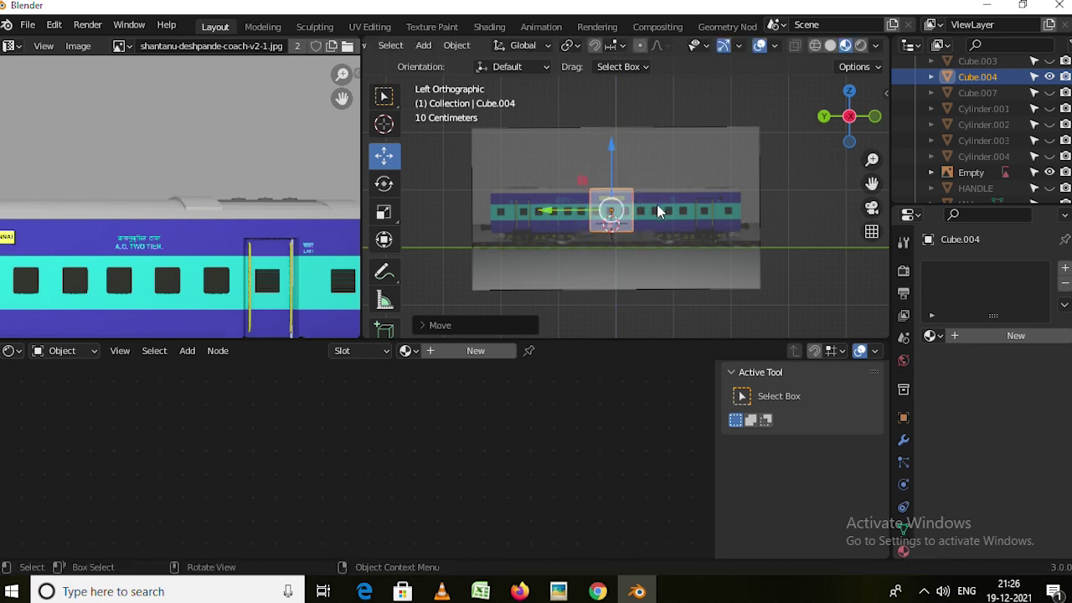
{"action": "key", "text": "s"}
{"action": "key", "text": "y"}
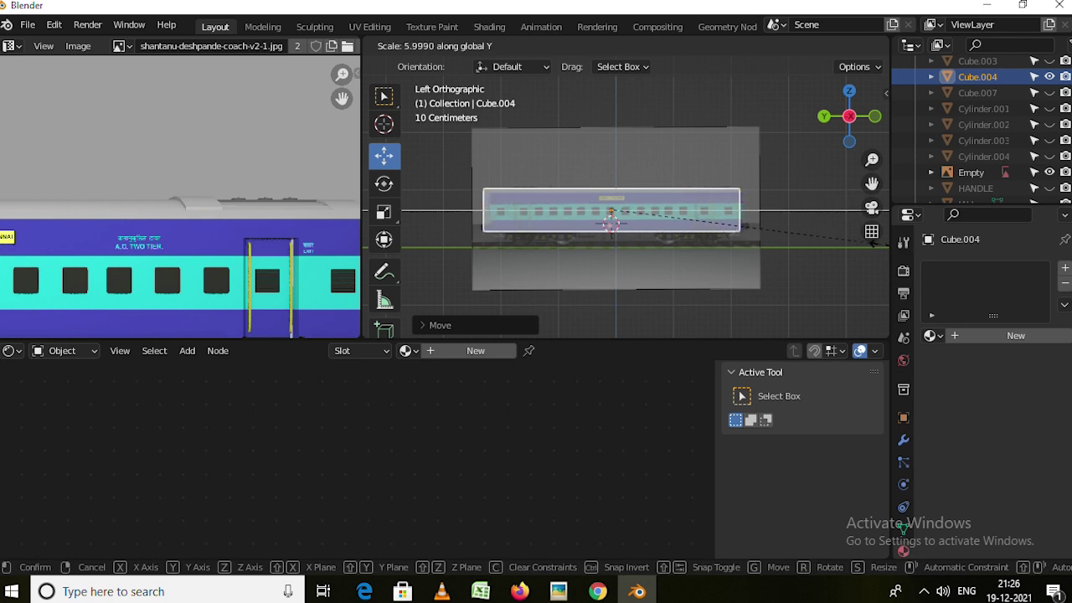
{"action": "left_click", "coordinate": [881, 244]}
Nudge the block along Y and slide it 0.52 m along X toward the image.
{"action": "left_click_drag", "start_coordinate": [546, 217], "coordinate": [552, 212]}
{"action": "mouse_move", "coordinate": [812, 289]}
{"action": "middle_mouse_down"}
{"action": "mouse_move", "coordinate": [618, 283]}
{"action": "mouse_move", "coordinate": [630, 297]}
{"action": "middle_mouse_up"}
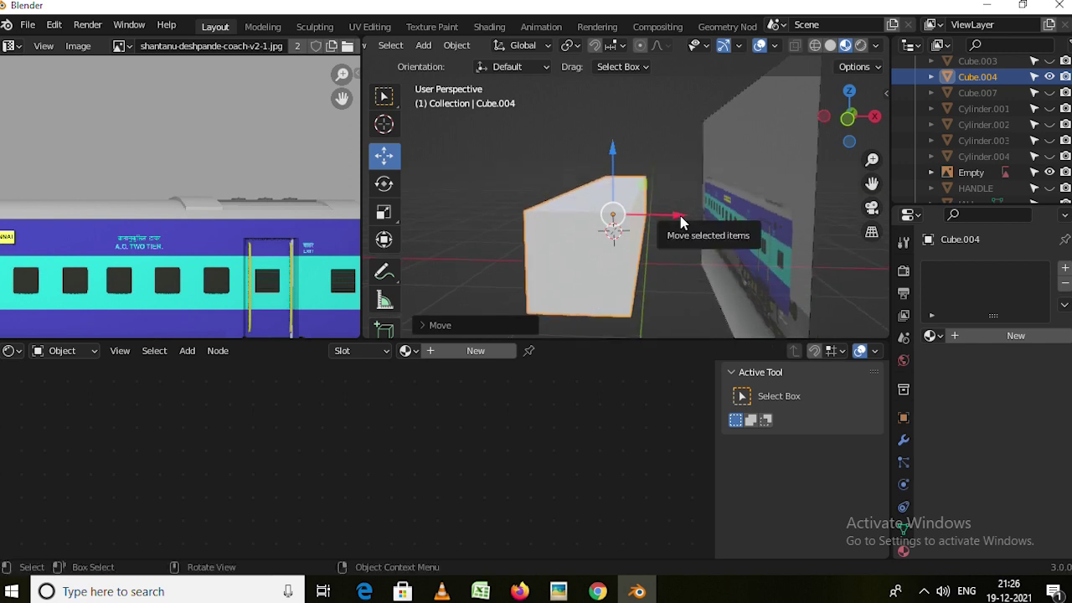
{"action": "left_click_drag", "start_coordinate": [681, 221], "coordinate": [723, 215]}
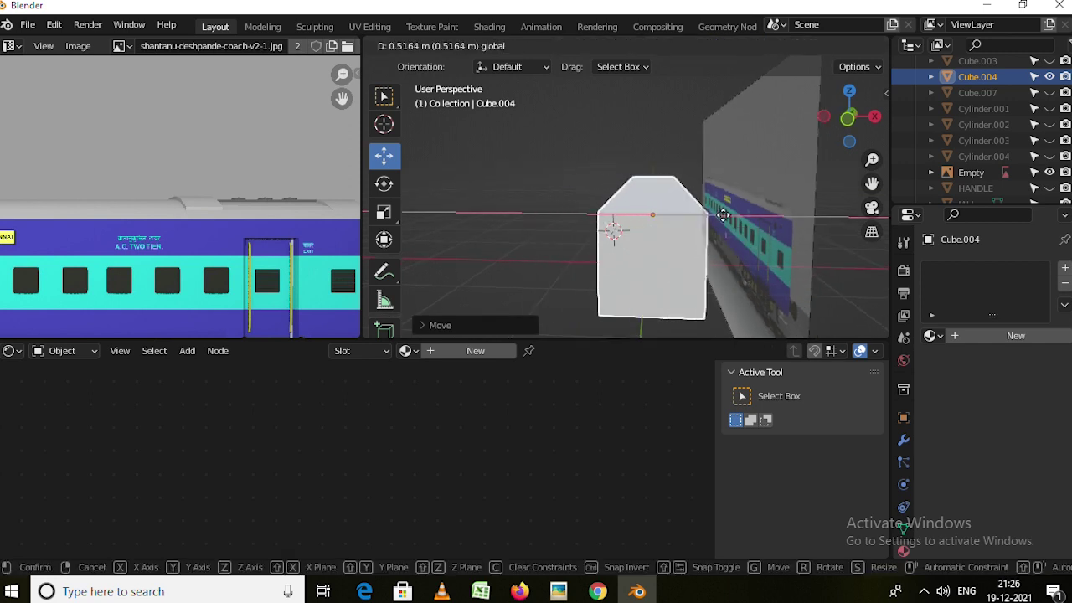
{"action": "left_click_drag", "start_coordinate": [724, 215], "coordinate": [719, 223]}
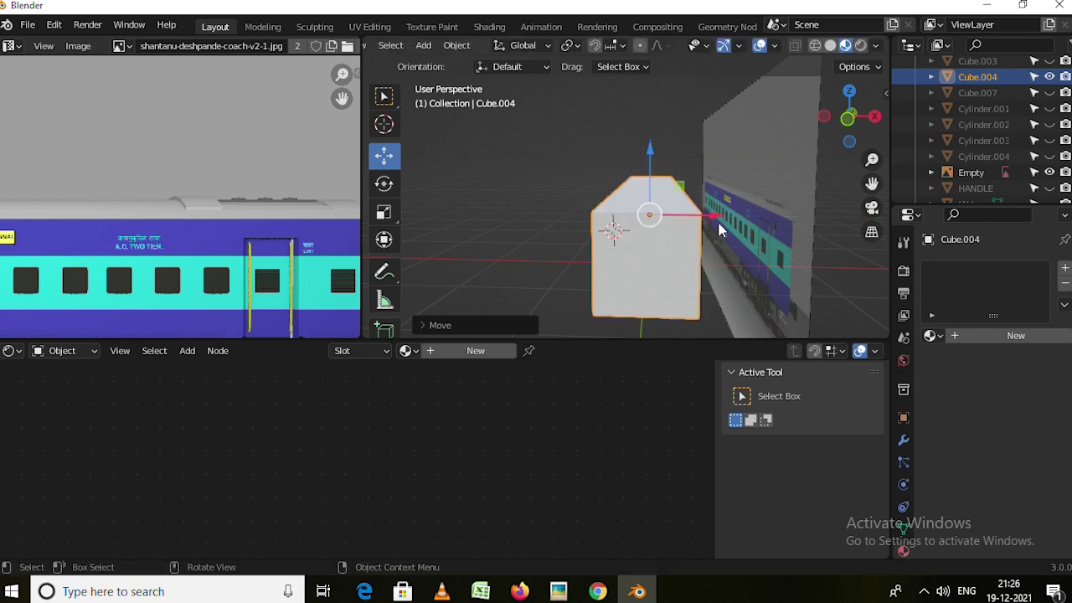
In Edit Mode, add a lengthwise loop cut through the middle of Cube.004.
{"action": "key", "text": "Tab"}
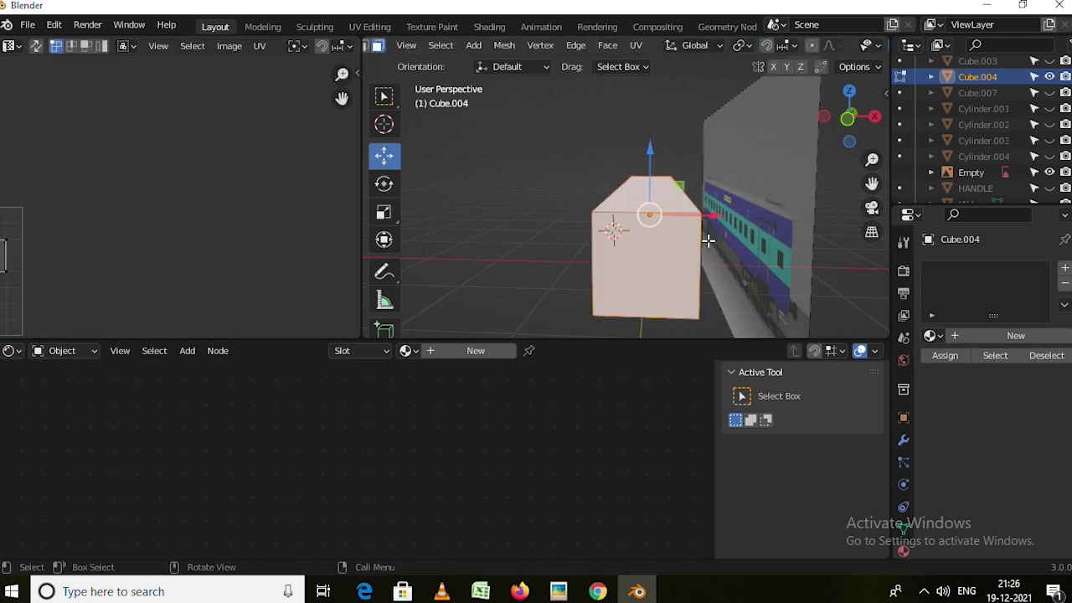
{"action": "key", "text": "ctrl+r"}
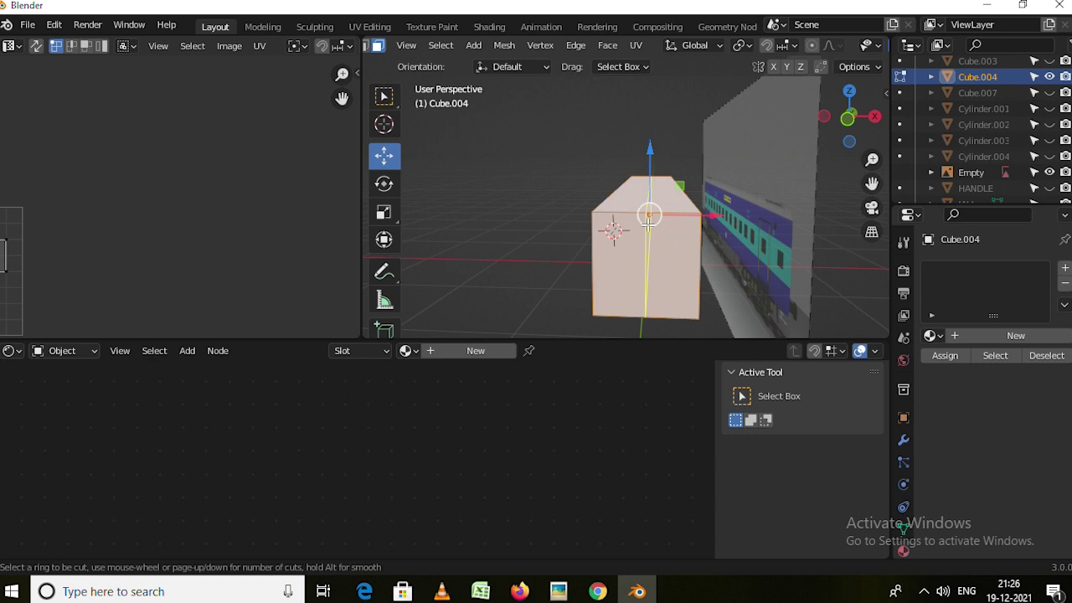
{"action": "left_click", "coordinate": [648, 224]}
{"action": "left_click", "coordinate": [645, 240]}
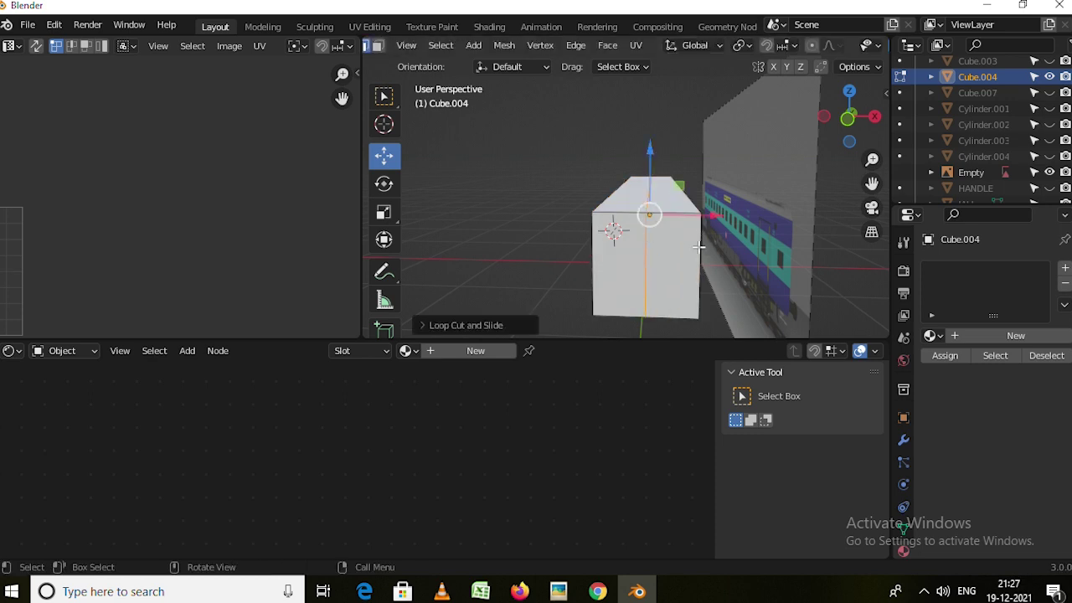
{"action": "mouse_move", "coordinate": [717, 319]}
{"action": "middle_mouse_down"}
{"action": "mouse_move", "coordinate": [657, 184]}
{"action": "mouse_move", "coordinate": [841, 50]}
{"action": "middle_mouse_up"}
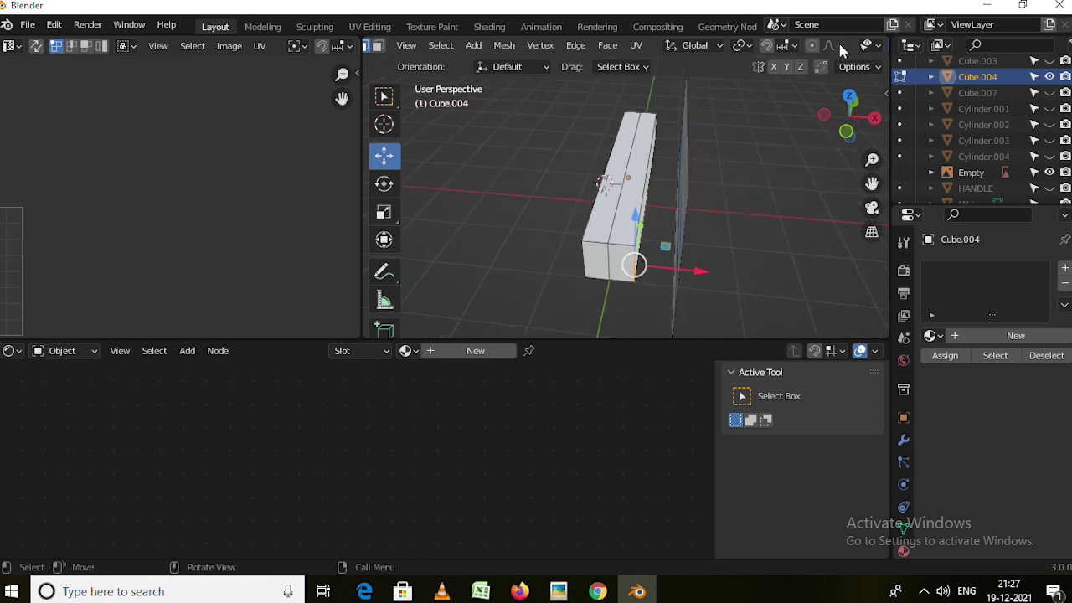
{"action": "scroll", "coordinate": [862, 52], "scroll_direction": "down", "scroll_amount": 3}
{"action": "scroll", "coordinate": [857, 50], "scroll_direction": "down", "scroll_amount": 3}
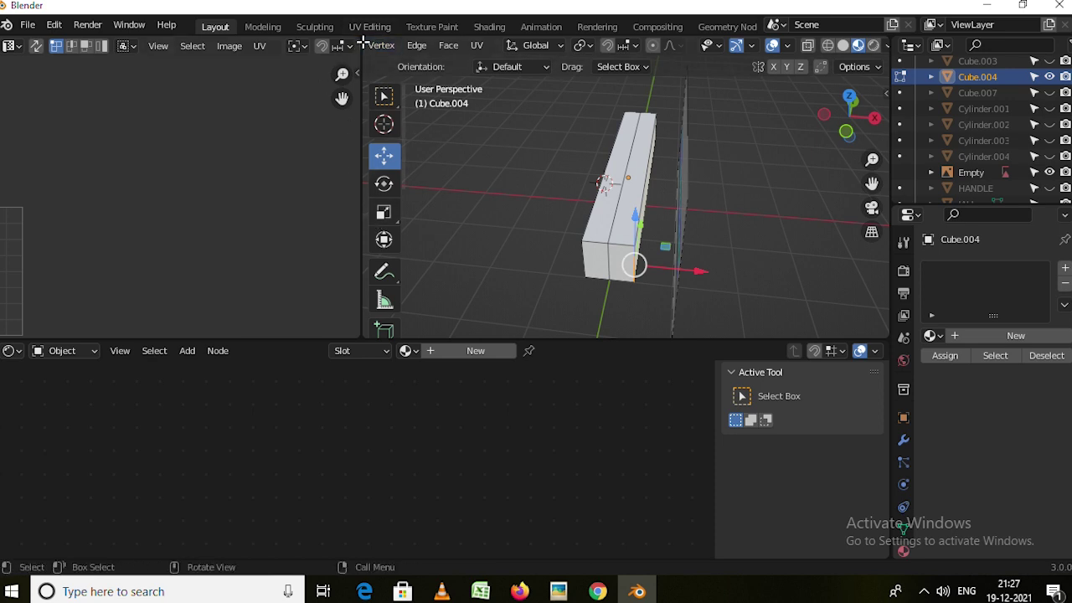
Enlarge the 3D view and delete the selected faces of the coach box.
{"action": "left_click_drag", "start_coordinate": [362, 43], "coordinate": [315, 49]}
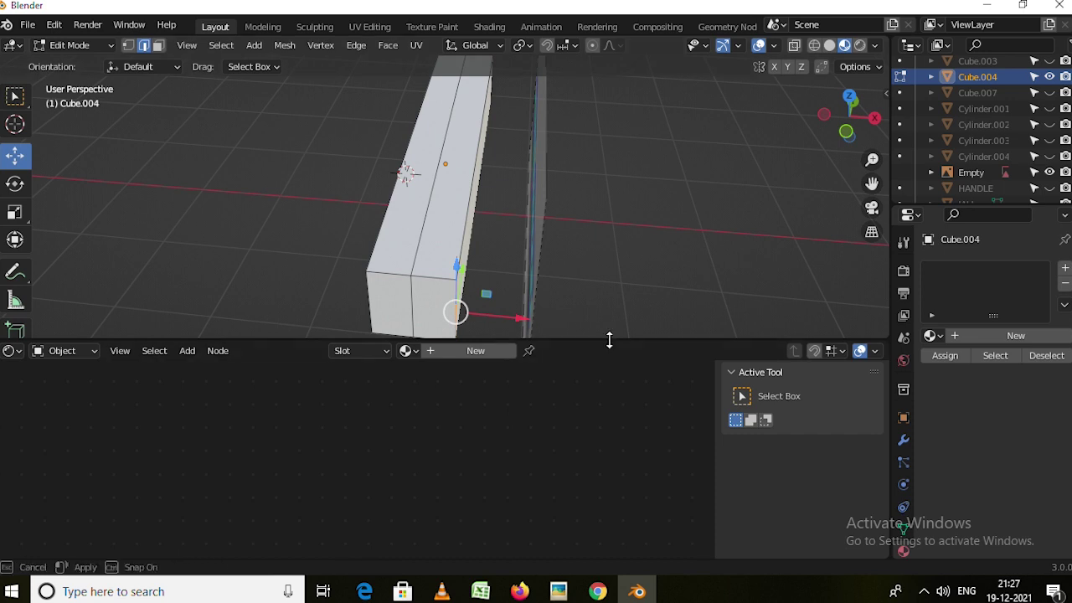
{"action": "left_click_drag", "start_coordinate": [608, 340], "coordinate": [603, 504]}
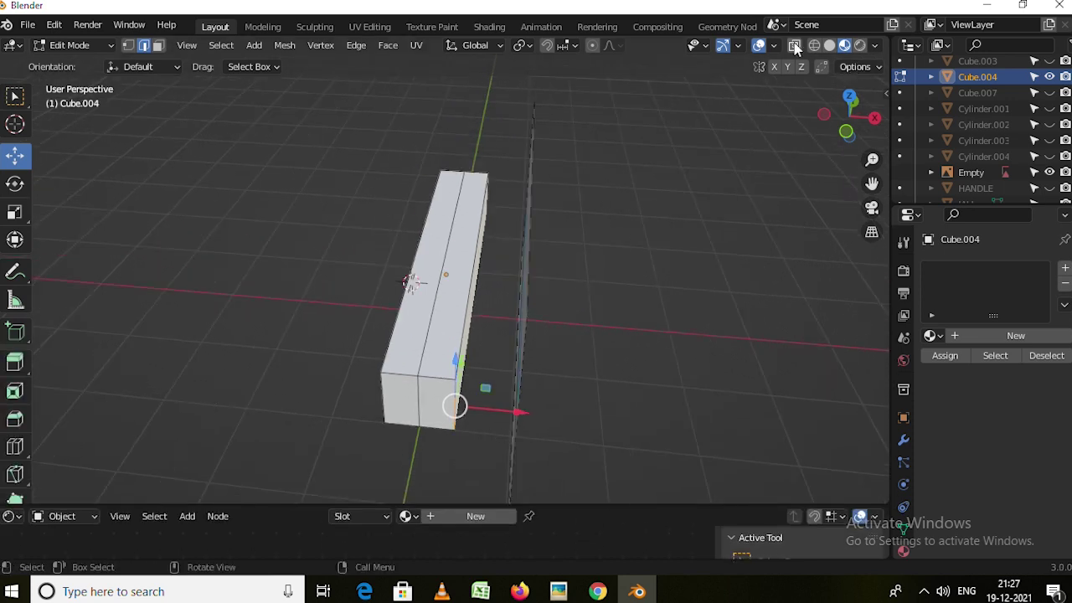
{"action": "middle_click_drag", "start_coordinate": [536, 313], "coordinate": [541, 257]}
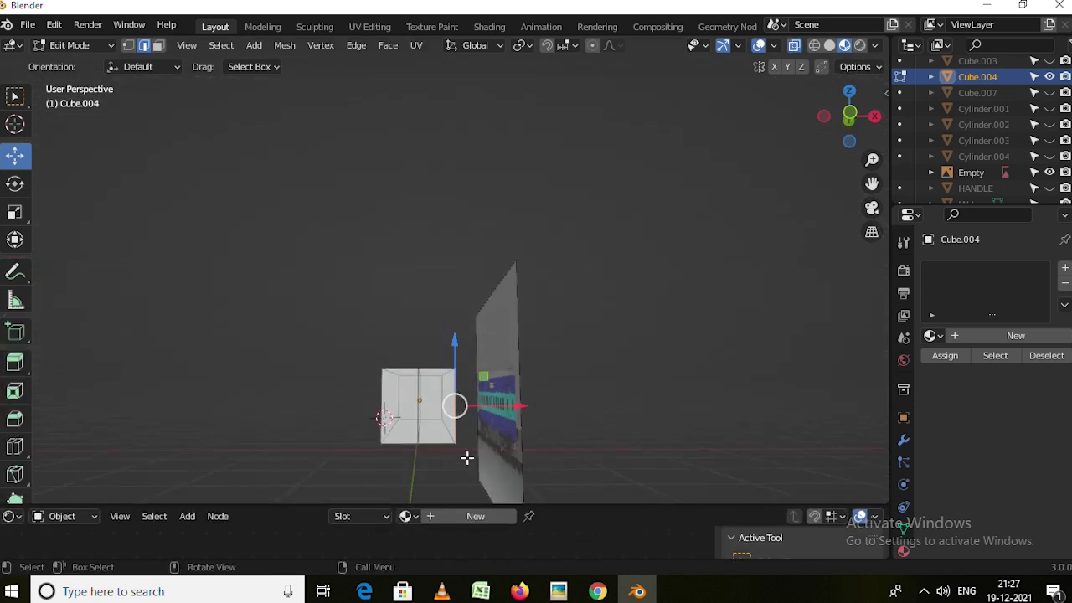
{"action": "left_click_drag", "start_coordinate": [445, 363], "coordinate": [437, 358]}
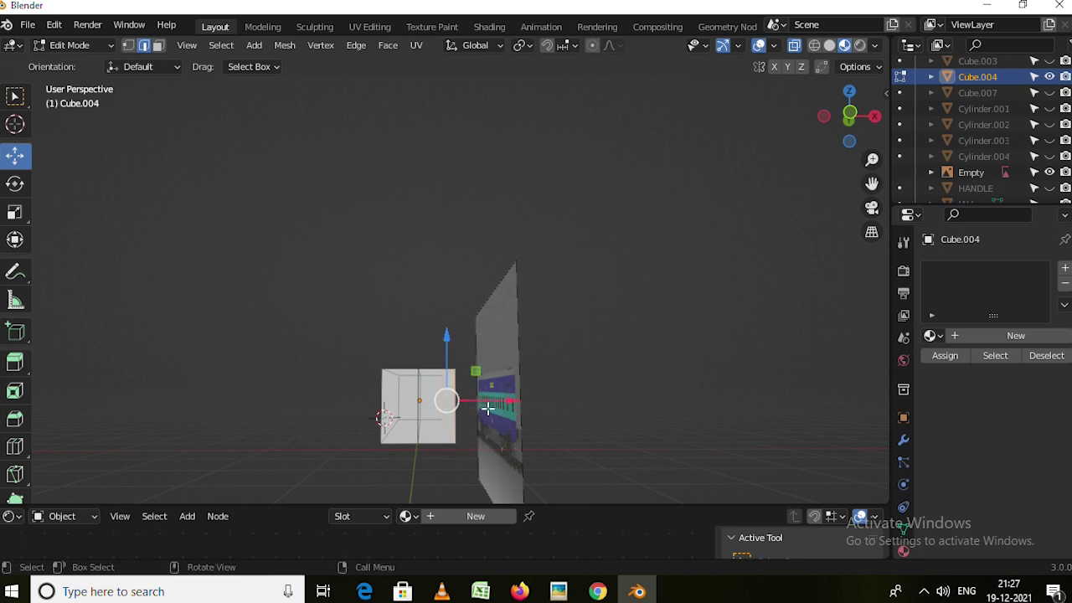
{"action": "key", "text": "x"}
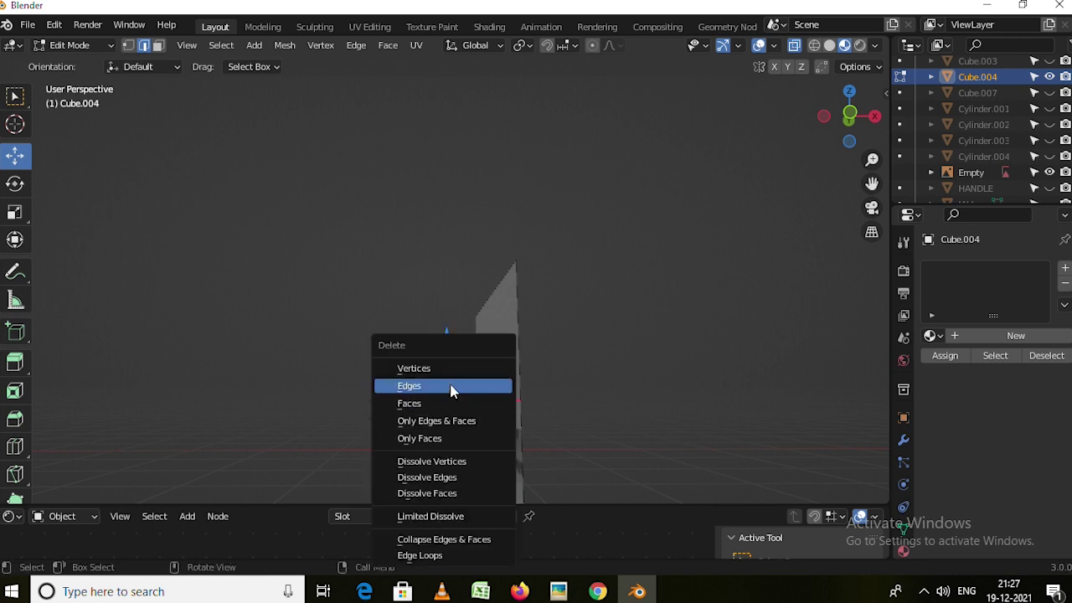
{"action": "left_click", "coordinate": [450, 386]}
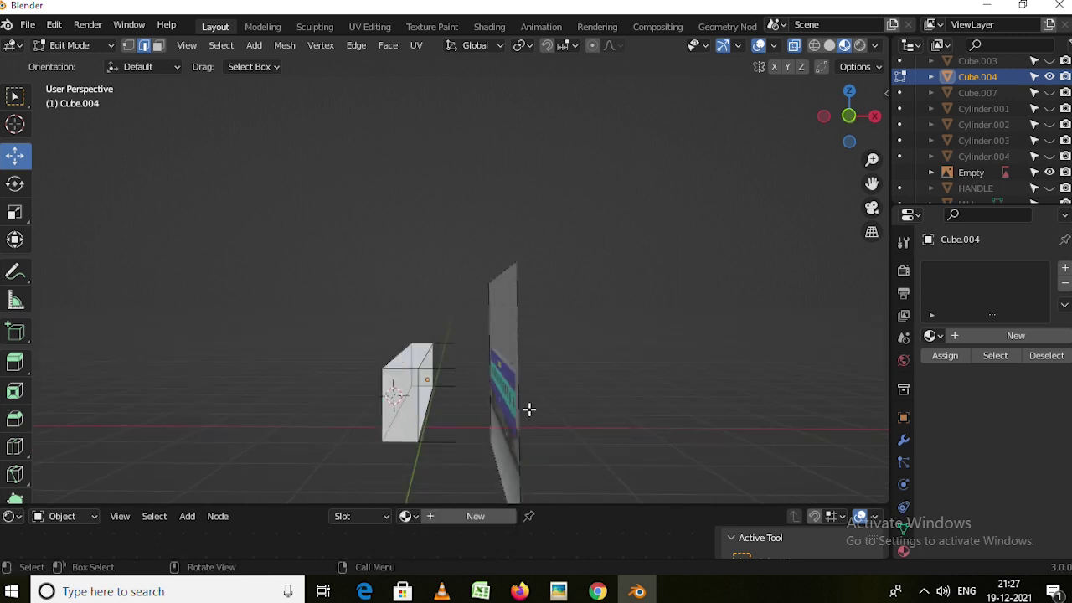
Select the right half of the box and delete its edges.
{"action": "middle_click_drag", "start_coordinate": [446, 335], "coordinate": [452, 353]}
{"action": "left_click_drag", "start_coordinate": [463, 476], "coordinate": [414, 323]}
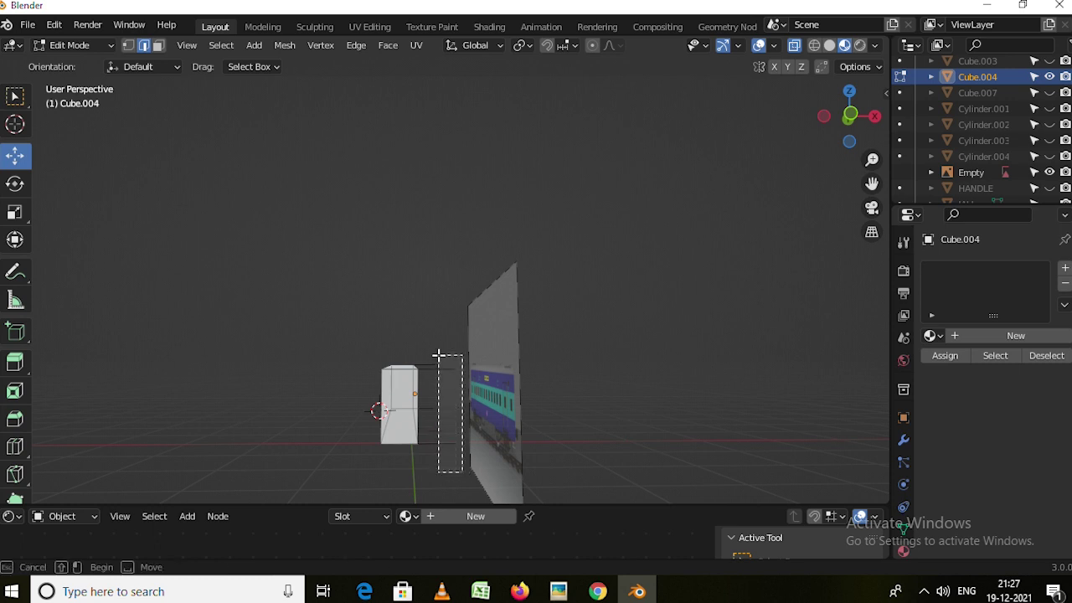
{"action": "key", "text": "x"}
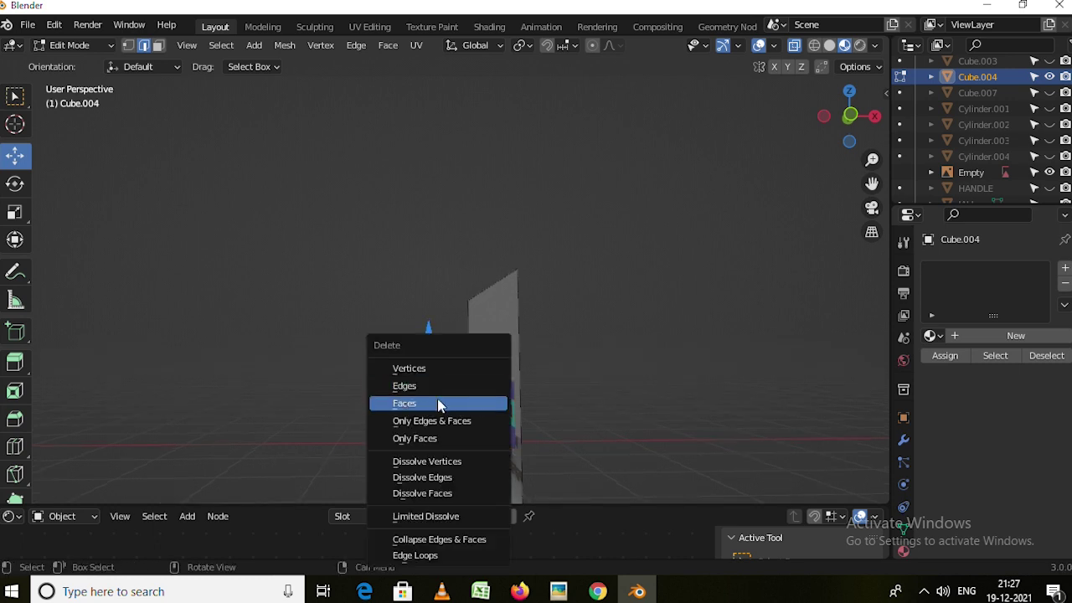
{"action": "left_click", "coordinate": [425, 387]}
{"action": "mouse_move", "coordinate": [545, 402]}
{"action": "middle_mouse_down"}
{"action": "mouse_move", "coordinate": [531, 402]}
{"action": "mouse_move", "coordinate": [546, 406]}
{"action": "middle_mouse_up"}
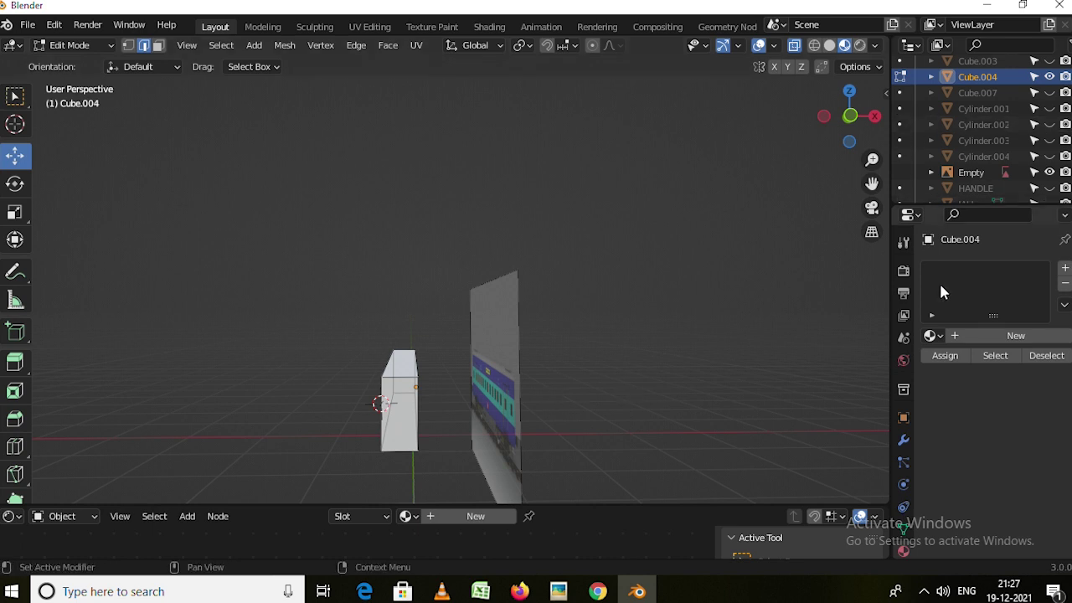
Add a Mirror modifier to Cube.004 to rebuild the body along X.
{"action": "left_click", "coordinate": [903, 439]}
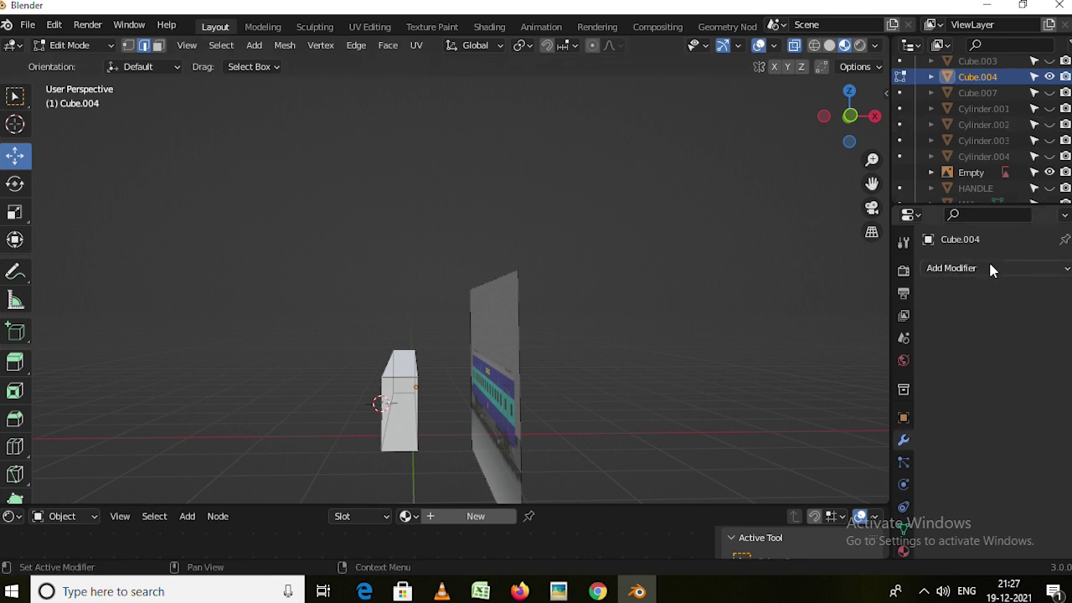
{"action": "left_click", "coordinate": [988, 267]}
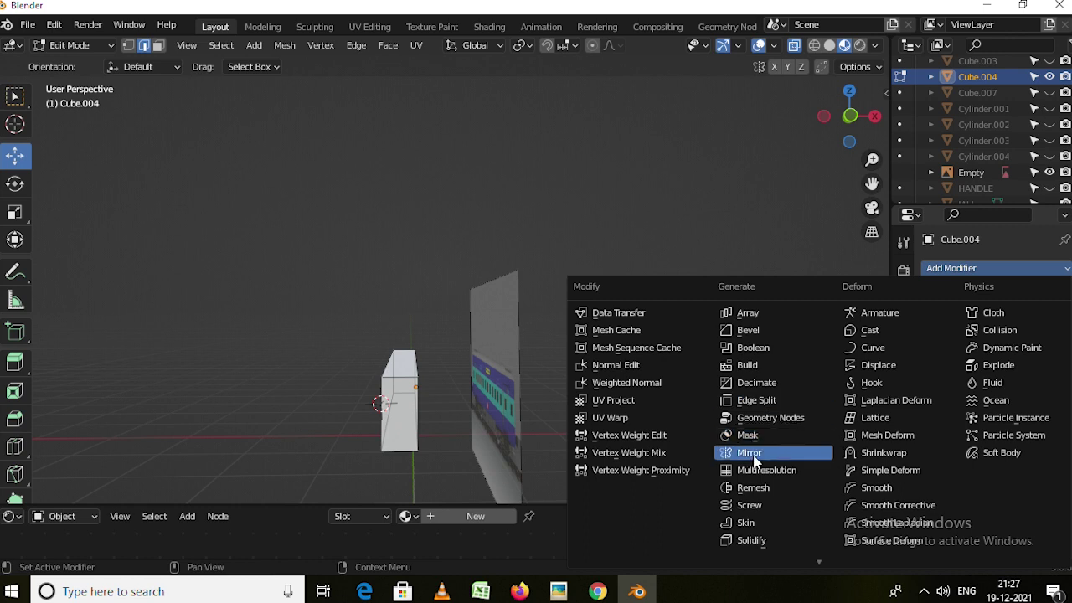
{"action": "left_click", "coordinate": [748, 452]}
{"action": "mouse_move", "coordinate": [481, 426]}
{"action": "middle_mouse_down"}
{"action": "mouse_move", "coordinate": [575, 411]}
{"action": "mouse_move", "coordinate": [678, 443]}
{"action": "mouse_move", "coordinate": [454, 376]}
{"action": "mouse_move", "coordinate": [577, 311]}
{"action": "mouse_move", "coordinate": [382, 363]}
{"action": "middle_mouse_up"}
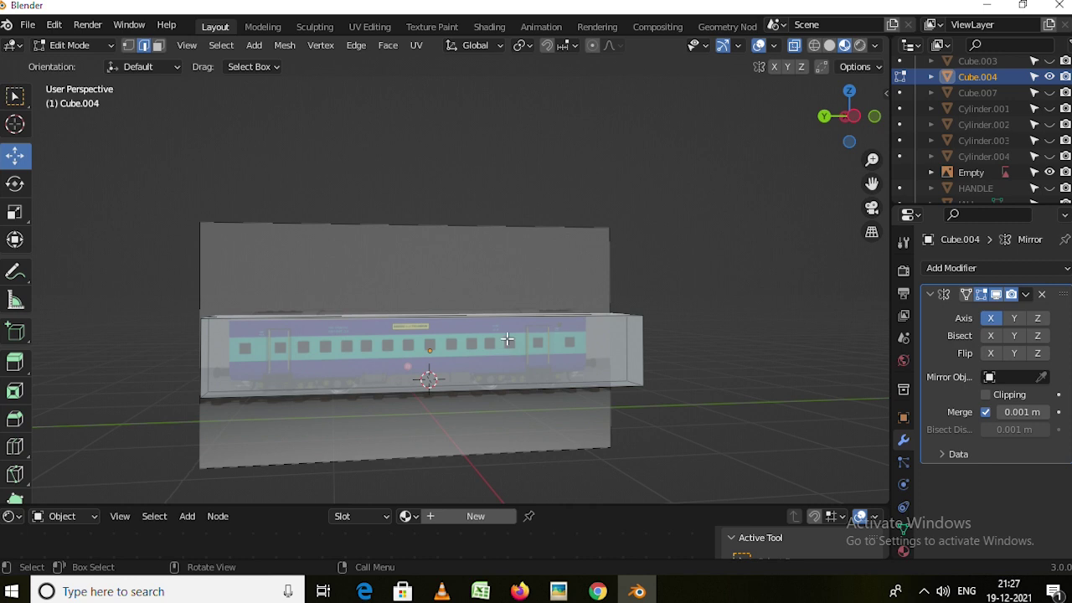
Bevel Cube.004's top lengthwise edge into a rounded roof line, then return to Object Mode.
{"action": "key", "text": "ctrl+KP_3"}
{"action": "scroll", "coordinate": [459, 351], "scroll_direction": "up", "scroll_amount": 1}
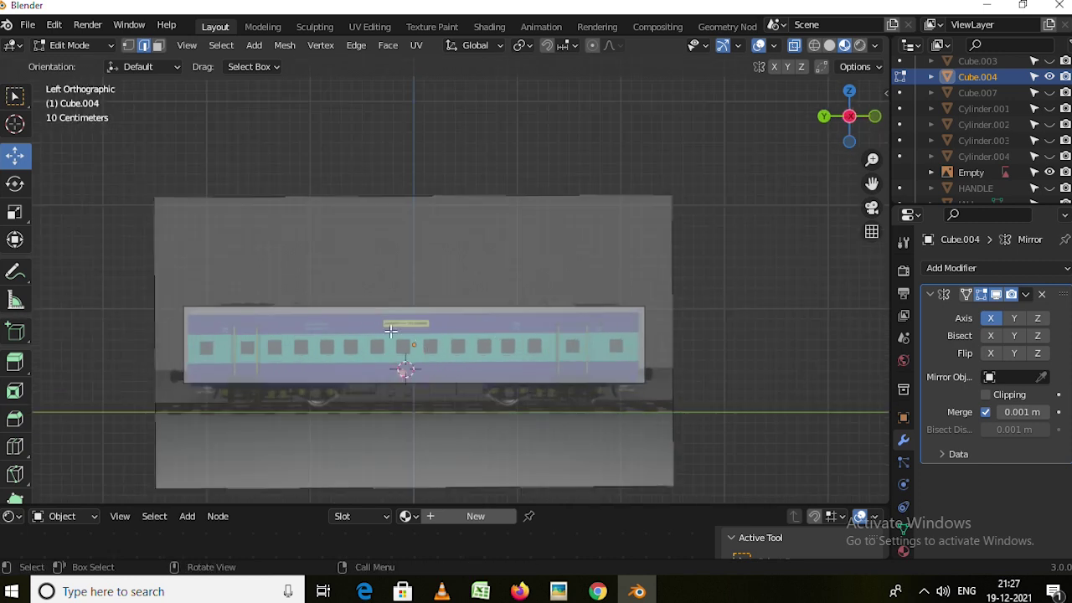
{"action": "left_click", "coordinate": [415, 307]}
{"action": "mouse_move", "coordinate": [414, 305]}
{"action": "middle_mouse_down"}
{"action": "mouse_move", "coordinate": [547, 331]}
{"action": "mouse_move", "coordinate": [568, 366]}
{"action": "middle_mouse_up"}
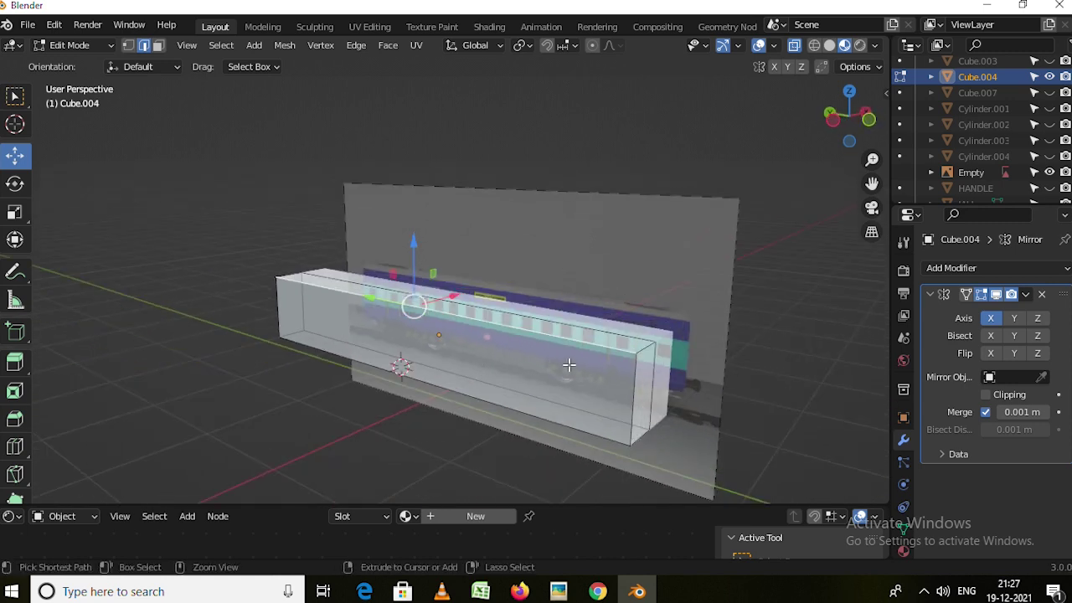
{"action": "key", "text": "ctrl+b"}
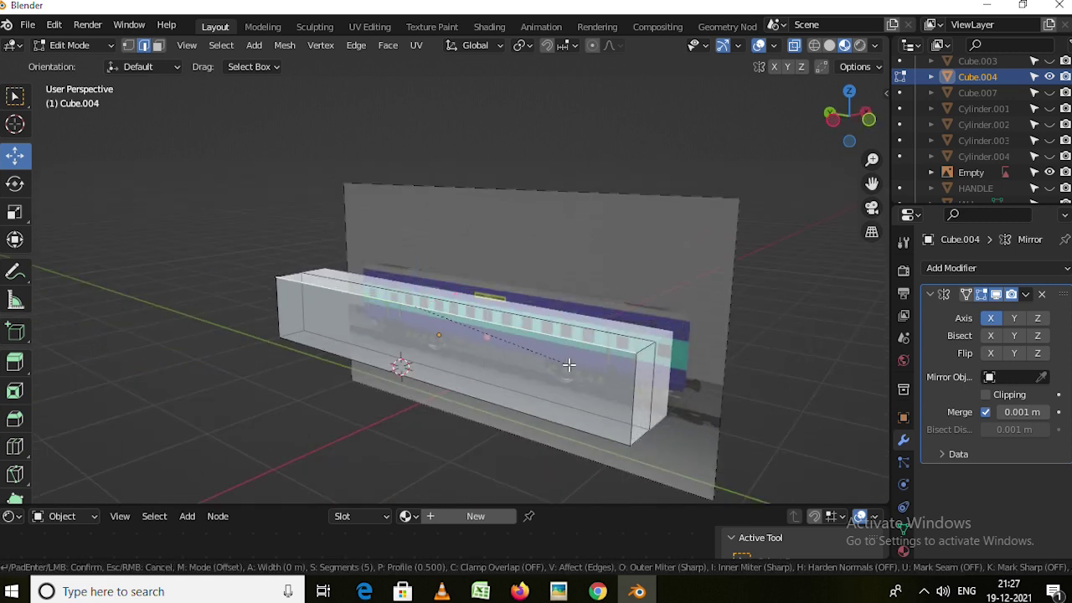
{"action": "left_click", "coordinate": [602, 393]}
{"action": "mouse_move", "coordinate": [706, 383]}
{"action": "middle_mouse_down"}
{"action": "mouse_move", "coordinate": [674, 353]}
{"action": "mouse_move", "coordinate": [662, 366]}
{"action": "mouse_move", "coordinate": [813, 363]}
{"action": "middle_mouse_up"}
{"action": "key", "text": "Tab"}
{"action": "mouse_move", "coordinate": [497, 354]}
{"action": "middle_mouse_down"}
{"action": "mouse_move", "coordinate": [618, 356]}
{"action": "mouse_move", "coordinate": [503, 354]}
{"action": "mouse_move", "coordinate": [514, 366]}
{"action": "mouse_move", "coordinate": [375, 372]}
{"action": "middle_mouse_up"}
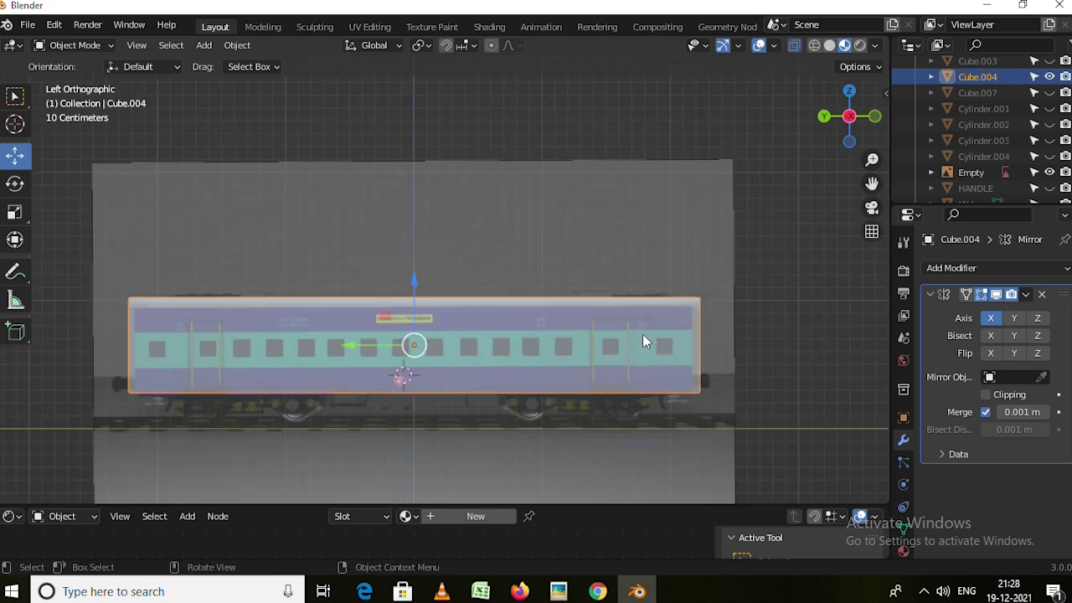
In Edit Mode, loop-cut two horizontal edge loops into Cube.004 and slide them to the top and bottom of the windows.
{"action": "key", "text": "Tab"}
{"action": "left_click", "coordinate": [592, 353]}
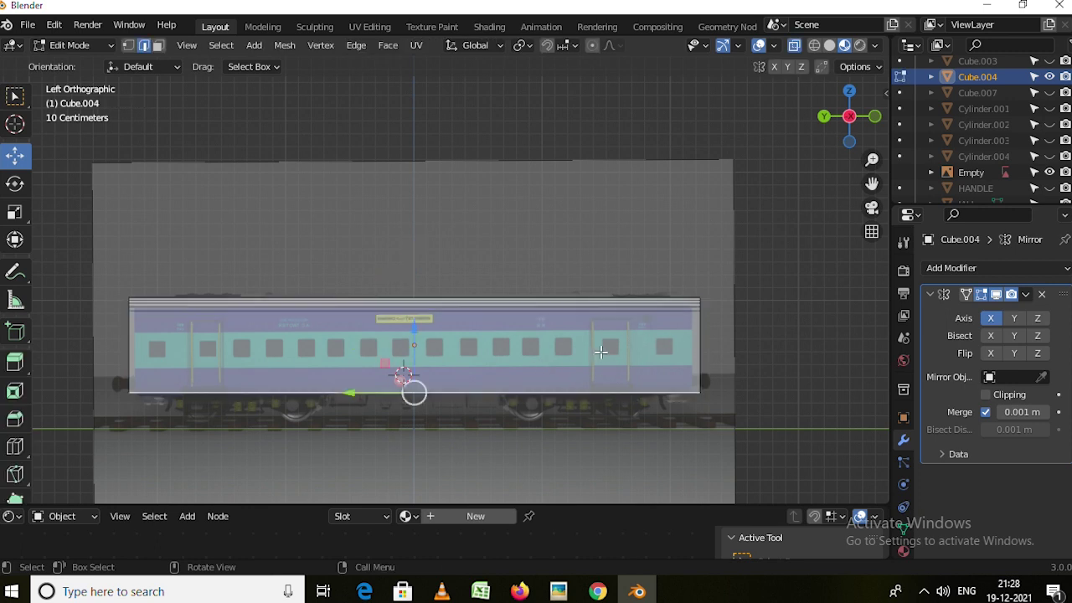
{"action": "key", "text": "ctrl+r"}
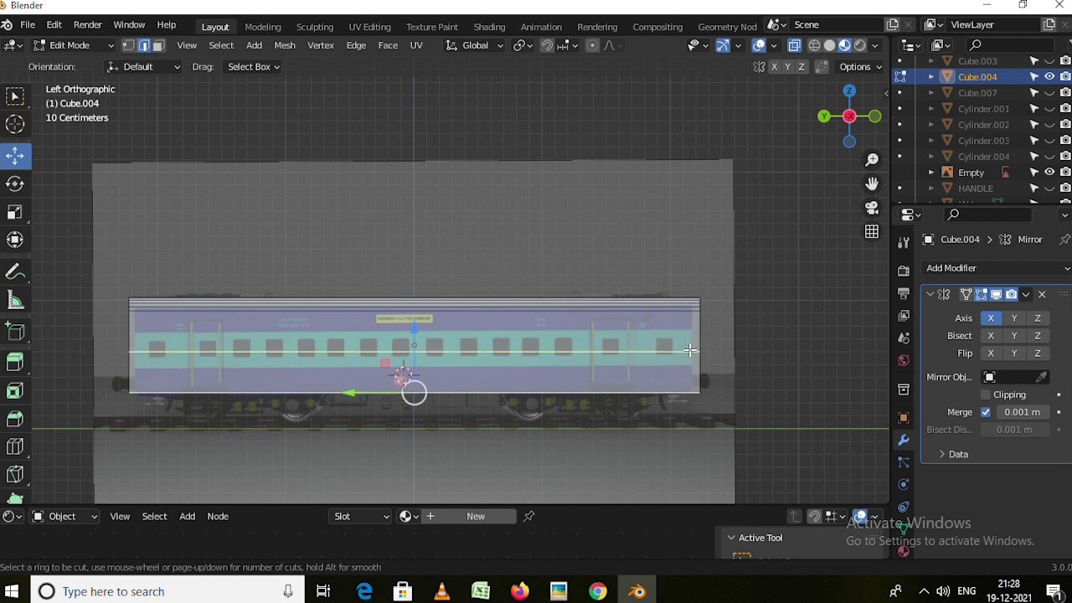
{"action": "left_click", "coordinate": [689, 349]}
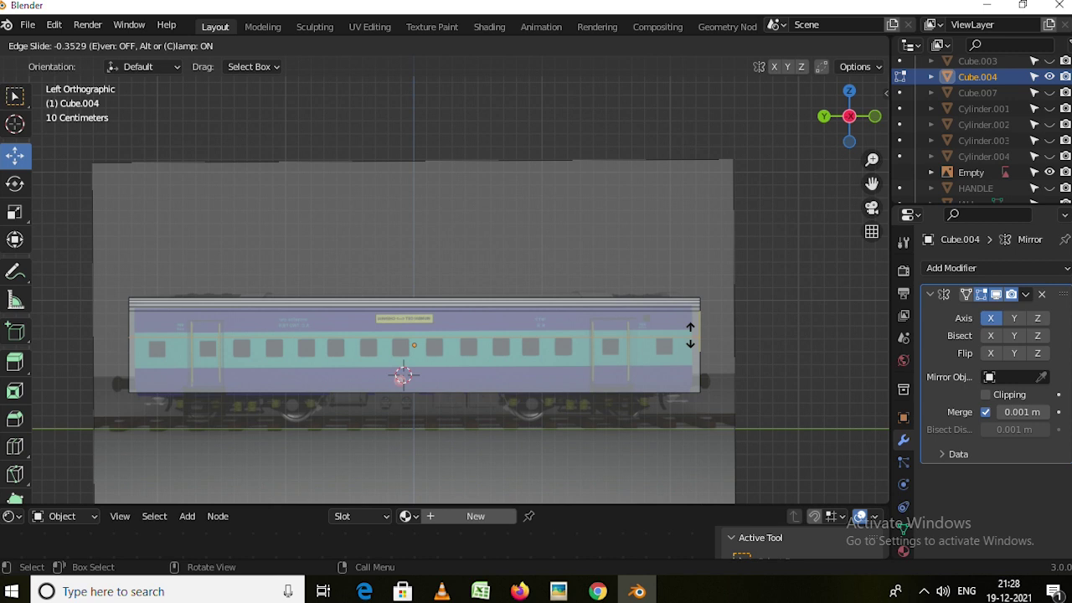
{"action": "left_click", "coordinate": [690, 336]}
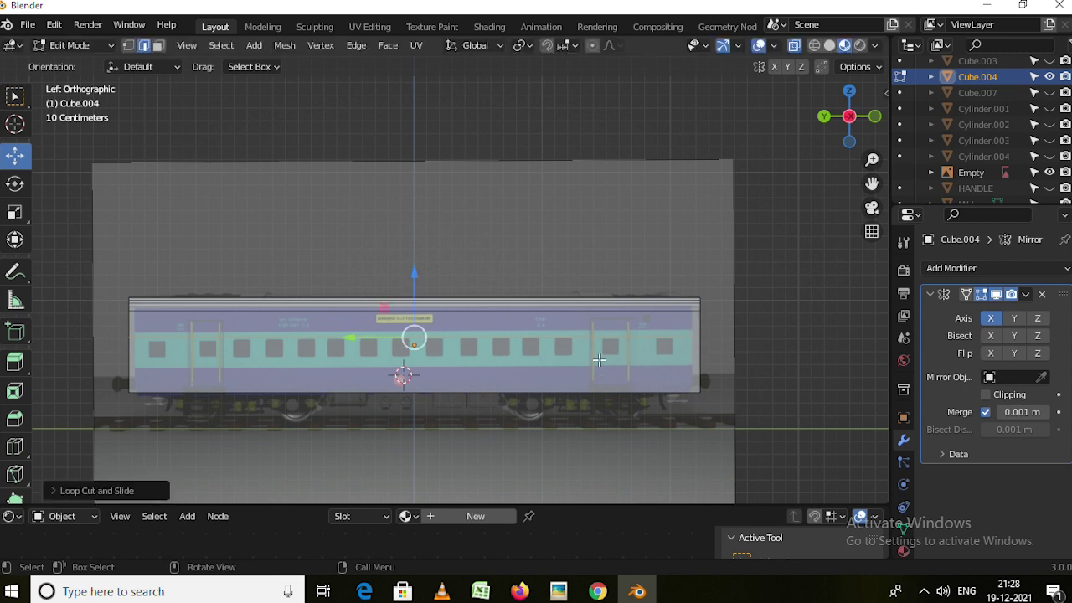
{"action": "key", "text": "ctrl+r"}
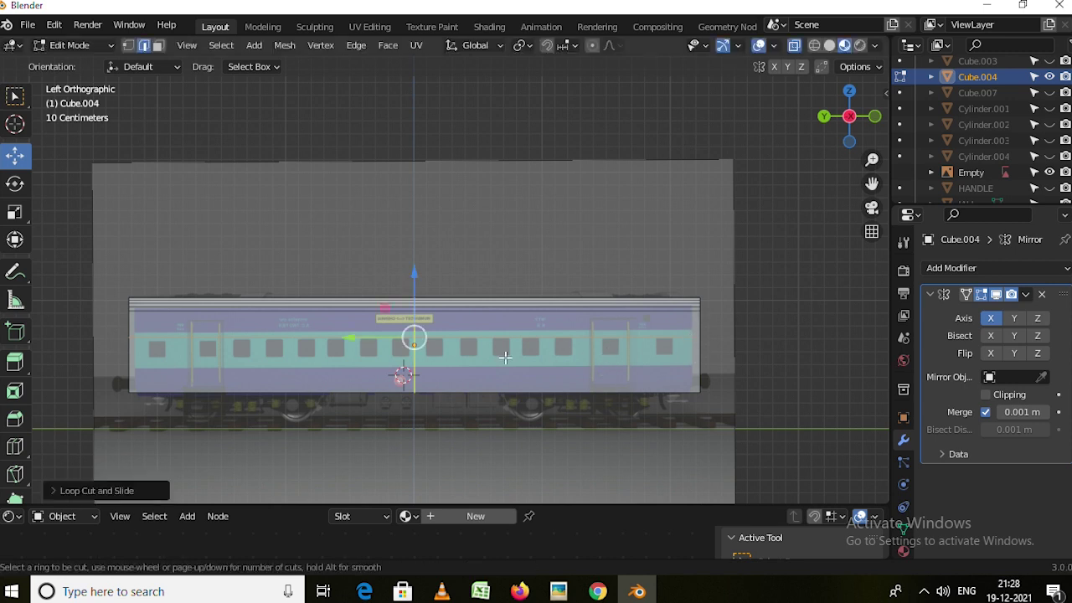
{"action": "left_click", "coordinate": [686, 363]}
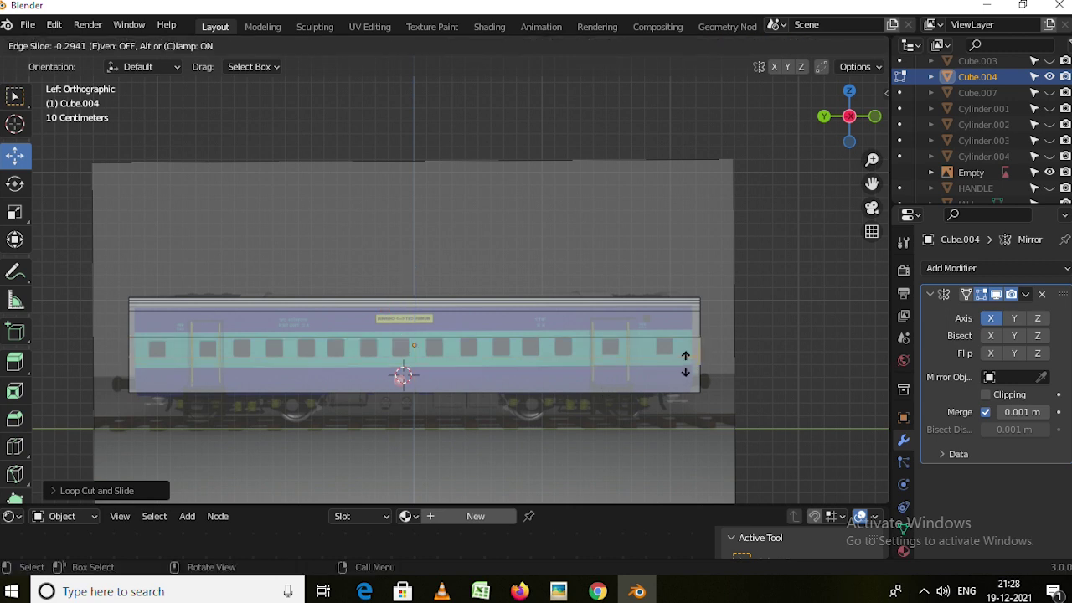
{"action": "left_click", "coordinate": [672, 364]}
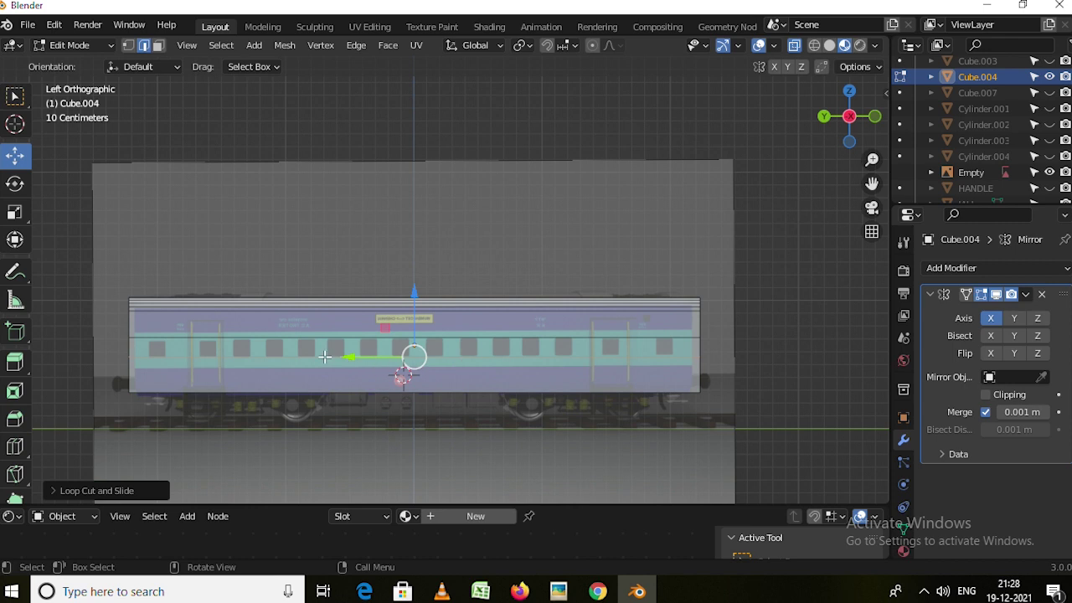
{"action": "key", "text": "ctrl+r"}
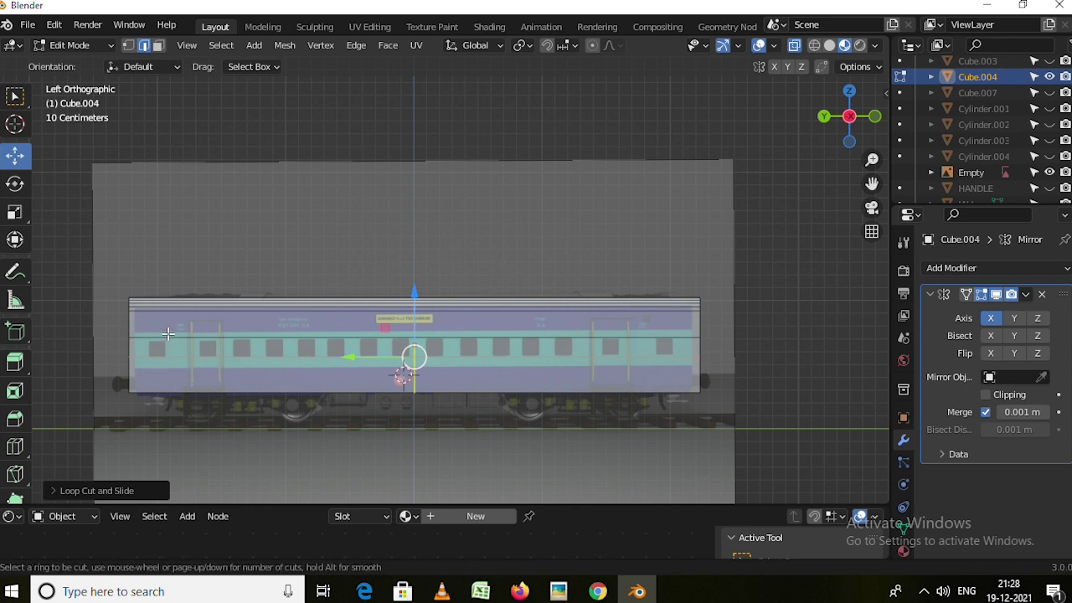
Raise the loop cut count to 28 and place the vertical loops evenly along the coach body.
{"action": "scroll", "coordinate": [167, 333], "scroll_direction": "up", "scroll_amount": 2}
{"action": "scroll", "coordinate": [167, 333], "scroll_direction": "up", "scroll_amount": 1}
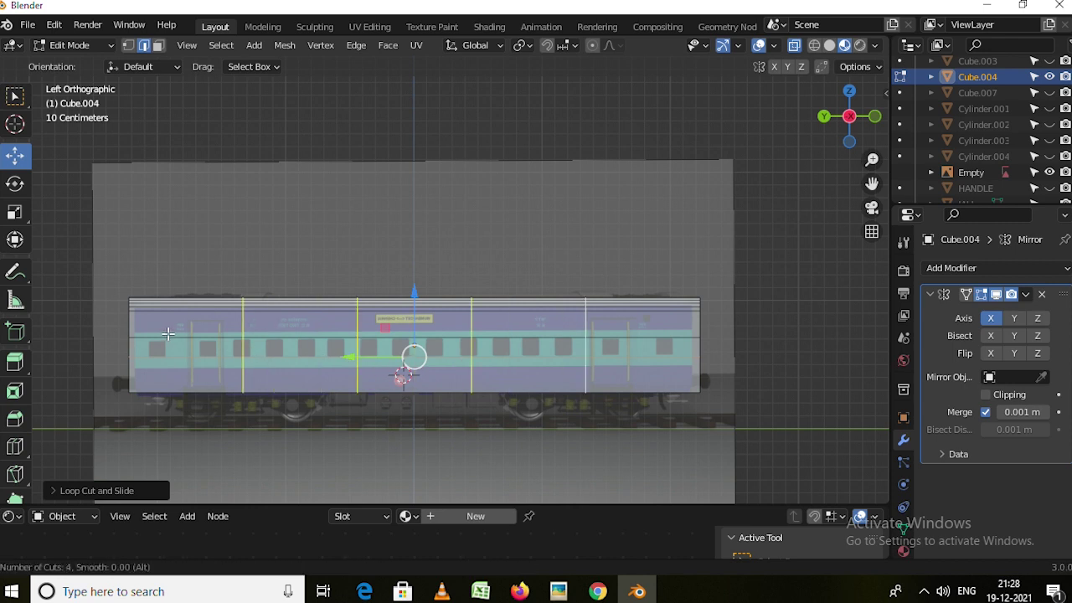
{"action": "scroll", "coordinate": [168, 334], "scroll_direction": "up", "scroll_amount": 2}
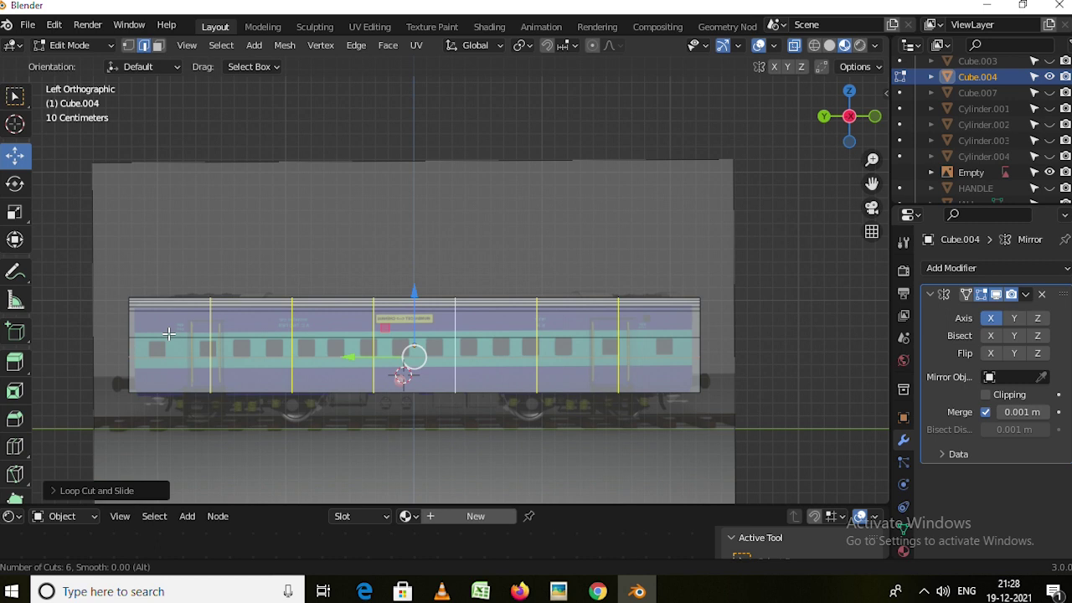
{"action": "scroll", "coordinate": [168, 333], "scroll_direction": "up", "scroll_amount": 2}
{"action": "scroll", "coordinate": [168, 333], "scroll_direction": "up", "scroll_amount": 5}
{"action": "scroll", "coordinate": [168, 333], "scroll_direction": "up", "scroll_amount": 3}
{"action": "scroll", "coordinate": [168, 334], "scroll_direction": "up", "scroll_amount": 2}
{"action": "scroll", "coordinate": [170, 333], "scroll_direction": "up", "scroll_amount": 3}
{"action": "scroll", "coordinate": [170, 333], "scroll_direction": "up", "scroll_amount": 4}
{"action": "scroll", "coordinate": [172, 334], "scroll_direction": "up", "scroll_amount": 3}
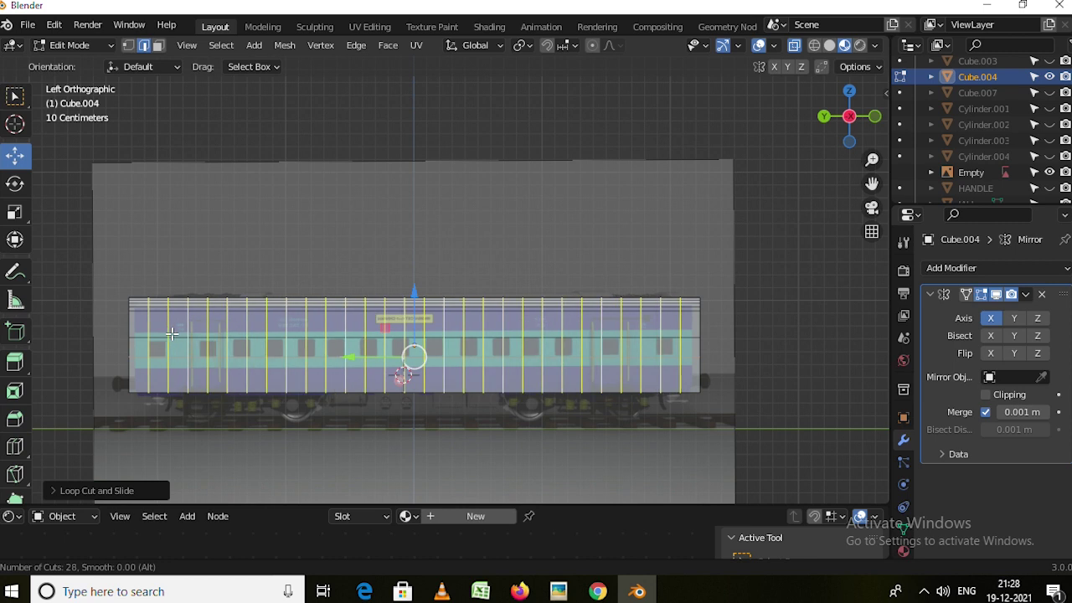
{"action": "left_click", "coordinate": [171, 333]}
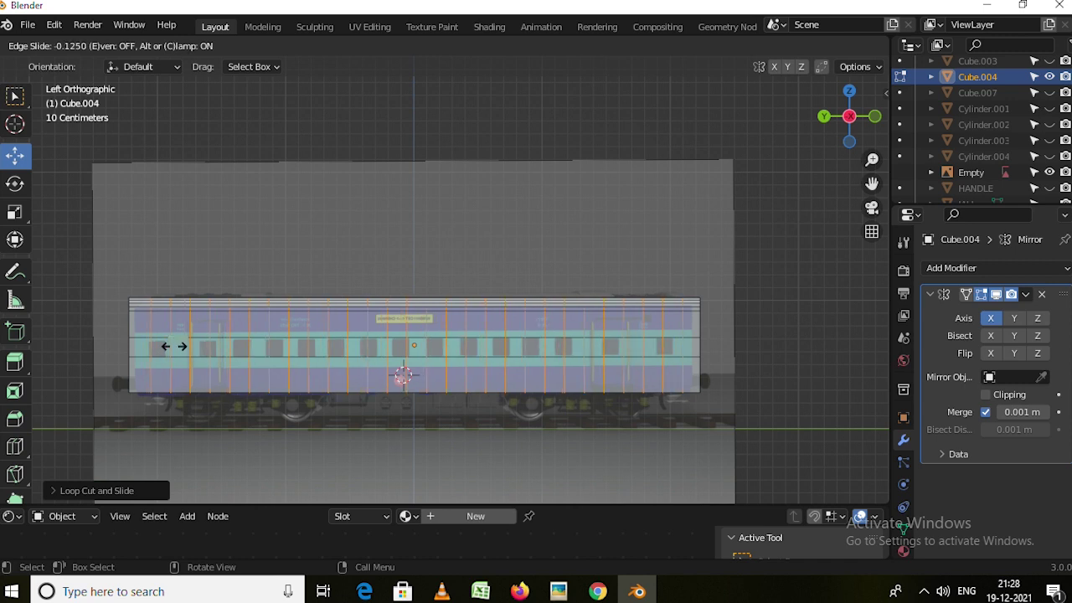
{"action": "left_click", "coordinate": [174, 346]}
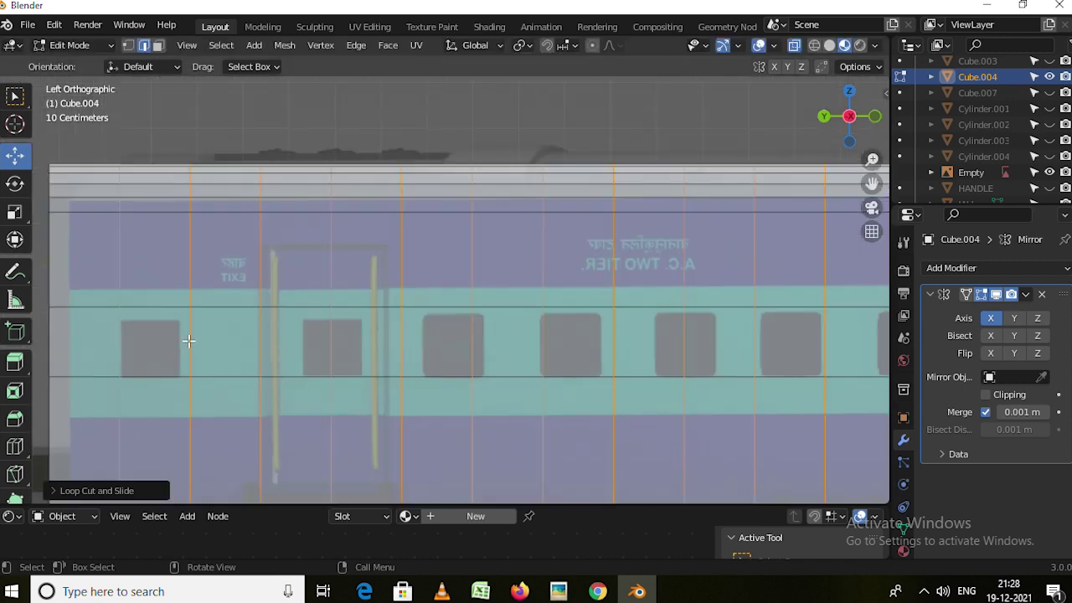
Edge-slide the first set of vertical loops so they line up with the window edges.
{"action": "scroll", "coordinate": [174, 346], "scroll_direction": "up", "scroll_amount": 7}
{"action": "left_click", "coordinate": [223, 263], "text": "alt"}
{"action": "key", "text": "g"}
{"action": "key", "text": "g"}
{"action": "left_click", "coordinate": [223, 355]}
{"action": "left_click", "coordinate": [334, 334], "text": "alt"}
{"action": "key", "text": "g"}
{"action": "key", "text": "g"}
{"action": "left_click", "coordinate": [327, 395]}
{"action": "key", "text": "g"}
{"action": "key", "text": "g"}
{"action": "left_click", "coordinate": [371, 358]}
{"action": "key", "text": "g"}
{"action": "key", "text": "g"}
{"action": "left_click", "coordinate": [542, 342]}
{"action": "key", "text": "g"}
{"action": "key", "text": "g"}
{"action": "left_click", "coordinate": [300, 349]}
{"action": "scroll", "coordinate": [300, 349], "scroll_direction": "down", "scroll_amount": 2}
{"action": "scroll", "coordinate": [300, 348], "scroll_direction": "down", "scroll_amount": 3}
{"action": "left_click", "coordinate": [588, 352], "text": "alt"}
{"action": "key", "text": "g"}
{"action": "key", "text": "g"}
{"action": "left_click", "coordinate": [546, 369]}
{"action": "key", "text": "g"}
{"action": "key", "text": "g"}
{"action": "left_click", "coordinate": [524, 379]}
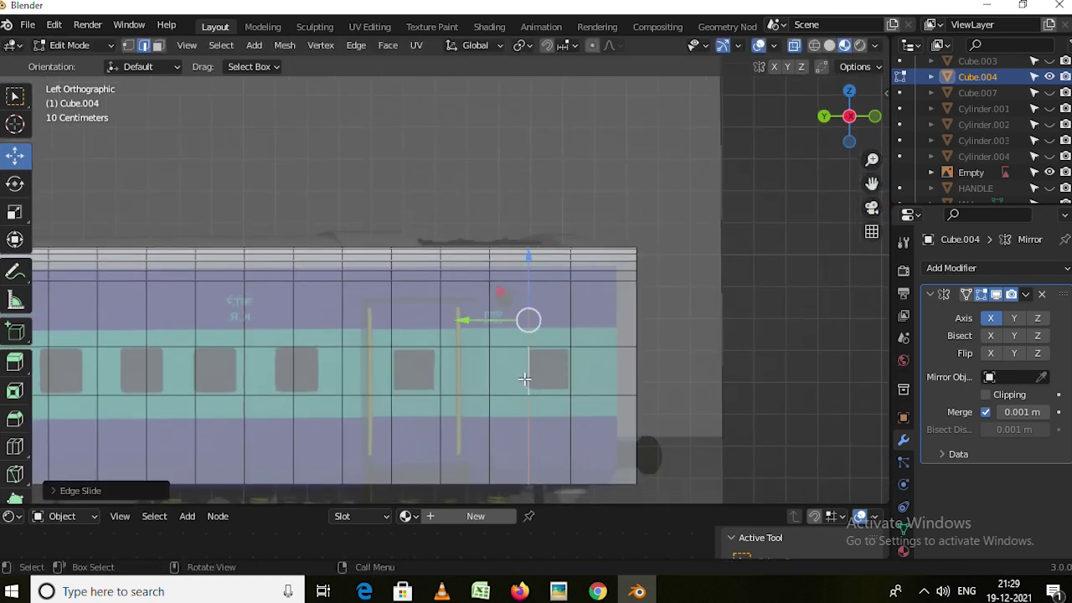
{"action": "key", "text": "g"}
Slide the loops near the door and left-side windows onto the door and window edges.
{"action": "key", "text": "g"}
{"action": "left_click", "coordinate": [428, 386]}
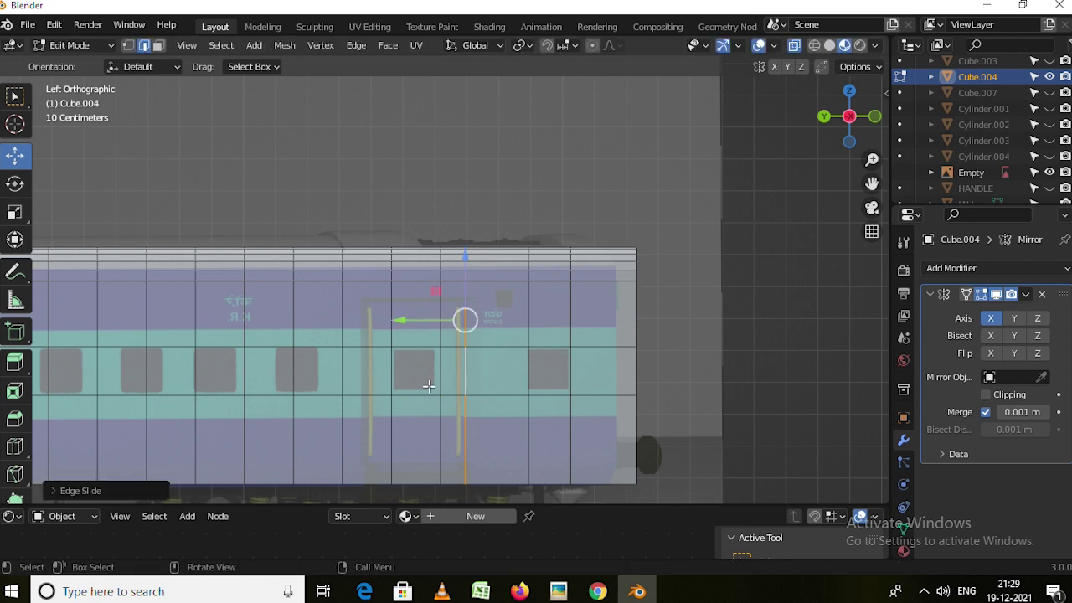
{"action": "left_click", "coordinate": [390, 377], "text": "alt"}
{"action": "key", "text": "g"}
{"action": "key", "text": "g"}
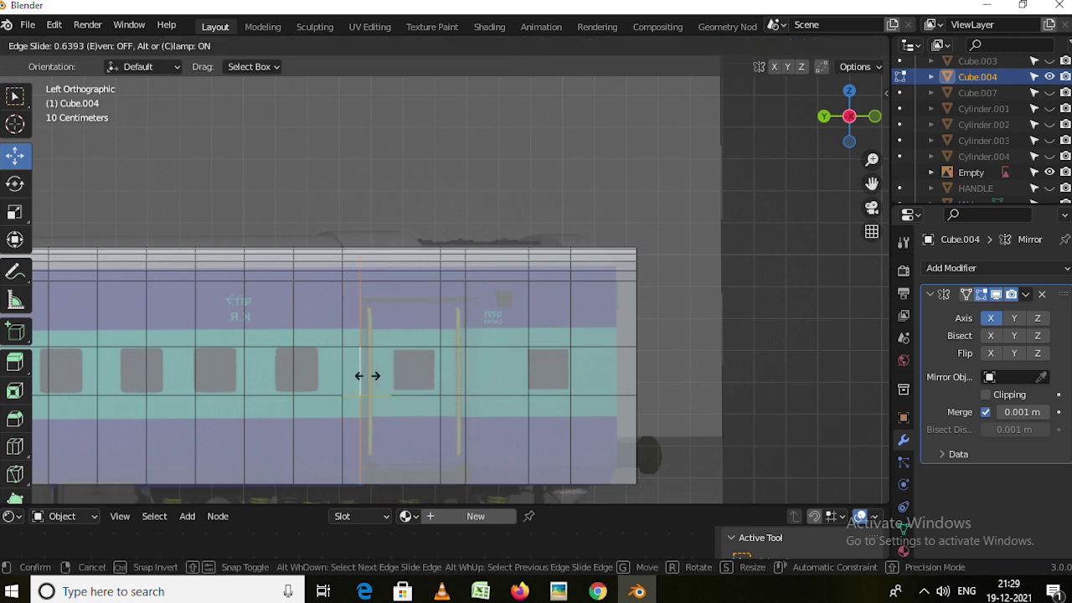
{"action": "left_click", "coordinate": [399, 380]}
{"action": "key", "text": "g"}
{"action": "key", "text": "g"}
{"action": "left_click", "coordinate": [439, 375]}
{"action": "key", "text": "g"}
{"action": "key", "text": "g"}
{"action": "left_click", "coordinate": [330, 379]}
{"action": "key", "text": "g"}
{"action": "key", "text": "g"}
{"action": "left_click", "coordinate": [300, 377]}
{"action": "left_click", "coordinate": [243, 374], "text": "alt"}
{"action": "key", "text": "g"}
{"action": "key", "text": "g"}
{"action": "left_click", "coordinate": [236, 377]}
{"action": "left_click", "coordinate": [150, 370], "text": "alt"}
{"action": "key", "text": "g"}
{"action": "key", "text": "g"}
{"action": "left_click", "coordinate": [200, 375]}
{"action": "key", "text": "g"}
{"action": "key", "text": "g"}
{"action": "left_click", "coordinate": [134, 376]}
{"action": "scroll", "coordinate": [335, 375], "scroll_direction": "up", "scroll_amount": 2}
{"action": "scroll", "coordinate": [335, 376], "scroll_direction": "up", "scroll_amount": 1}
{"action": "left_click", "coordinate": [335, 375], "text": "alt"}
{"action": "key", "text": "g"}
{"action": "key", "text": "g"}
{"action": "left_click", "coordinate": [310, 374]}
{"action": "left_click", "coordinate": [251, 359], "text": "alt"}
{"action": "key", "text": "g"}
{"action": "key", "text": "g"}
{"action": "left_click", "coordinate": [276, 378]}
{"action": "left_click", "coordinate": [249, 378], "text": "alt"}
{"action": "left_click", "coordinate": [132, 374], "text": "alt"}
Slide the vertical loops toward the coach's other end onto the remaining window edges.
{"action": "key", "text": "g"}
{"action": "key", "text": "g"}
{"action": "left_click", "coordinate": [249, 376]}
{"action": "middle_click_drag", "start_coordinate": [86, 365], "coordinate": [312, 383], "text": "shift"}
{"action": "left_click", "coordinate": [375, 390], "text": "alt"}
{"action": "key", "text": "g"}
{"action": "key", "text": "g"}
{"action": "left_click", "coordinate": [383, 395]}
{"action": "left_click", "coordinate": [303, 381], "text": "alt"}
{"action": "key", "text": "g"}
{"action": "key", "text": "g"}
{"action": "left_click", "coordinate": [323, 401]}
{"action": "left_click", "coordinate": [198, 385], "text": "alt"}
{"action": "key", "text": "g"}
{"action": "key", "text": "g"}
{"action": "left_click", "coordinate": [153, 386]}
{"action": "left_click", "coordinate": [148, 383], "text": "alt"}
{"action": "key", "text": "g"}
{"action": "key", "text": "g"}
{"action": "middle_click_drag", "start_coordinate": [102, 383], "coordinate": [417, 384], "text": "shift"}
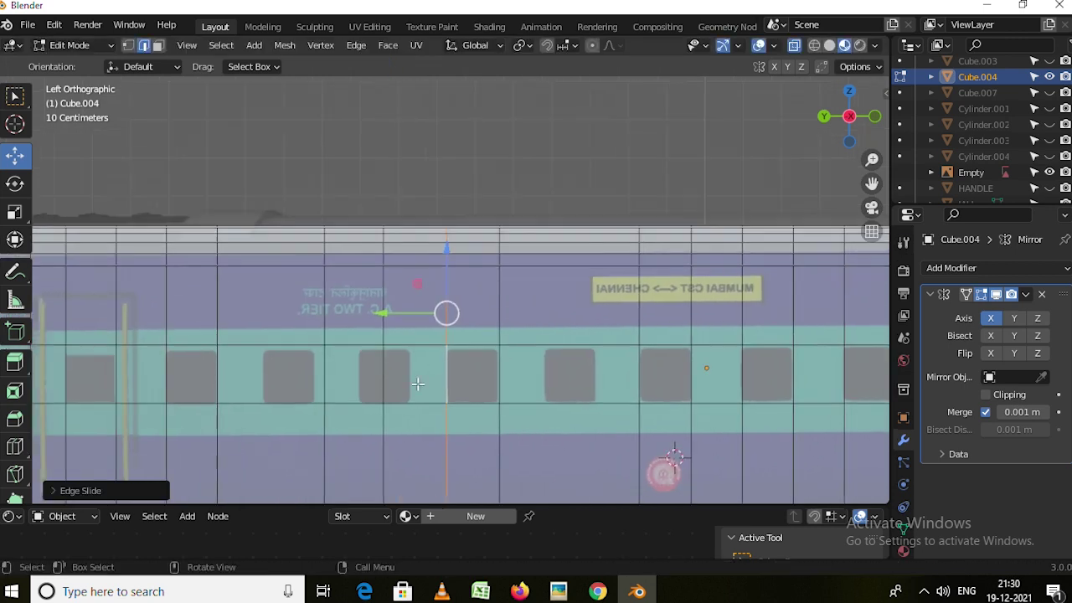
{"action": "left_click", "coordinate": [322, 368], "text": "alt"}
{"action": "key", "text": "g"}
{"action": "key", "text": "g"}
{"action": "left_click", "coordinate": [308, 390]}
{"action": "left_click", "coordinate": [372, 381], "text": "alt"}
{"action": "key", "text": "g"}
{"action": "key", "text": "g"}
{"action": "left_click", "coordinate": [360, 386]}
{"action": "scroll", "coordinate": [159, 369], "scroll_direction": "down", "scroll_amount": 1}
{"action": "scroll", "coordinate": [377, 368], "scroll_direction": "down", "scroll_amount": 2, "text": "ctrl"}
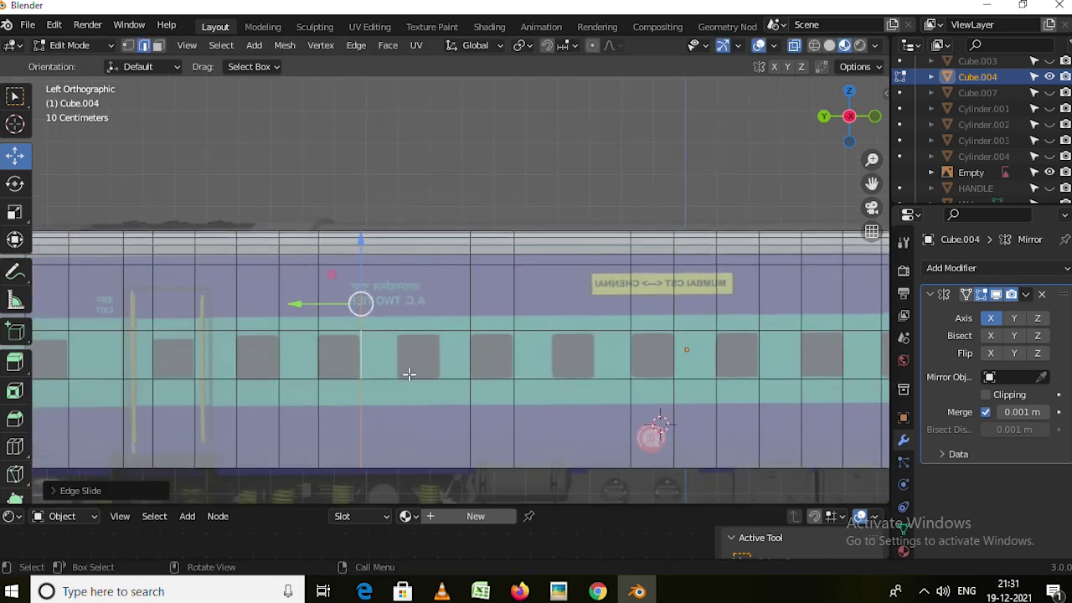
Add three more vertical loop cuts beside windows and slide them onto the window edges.
{"action": "key", "text": "ctrl+r"}
{"action": "left_click", "coordinate": [430, 362]}
{"action": "right_click", "coordinate": [430, 361]}
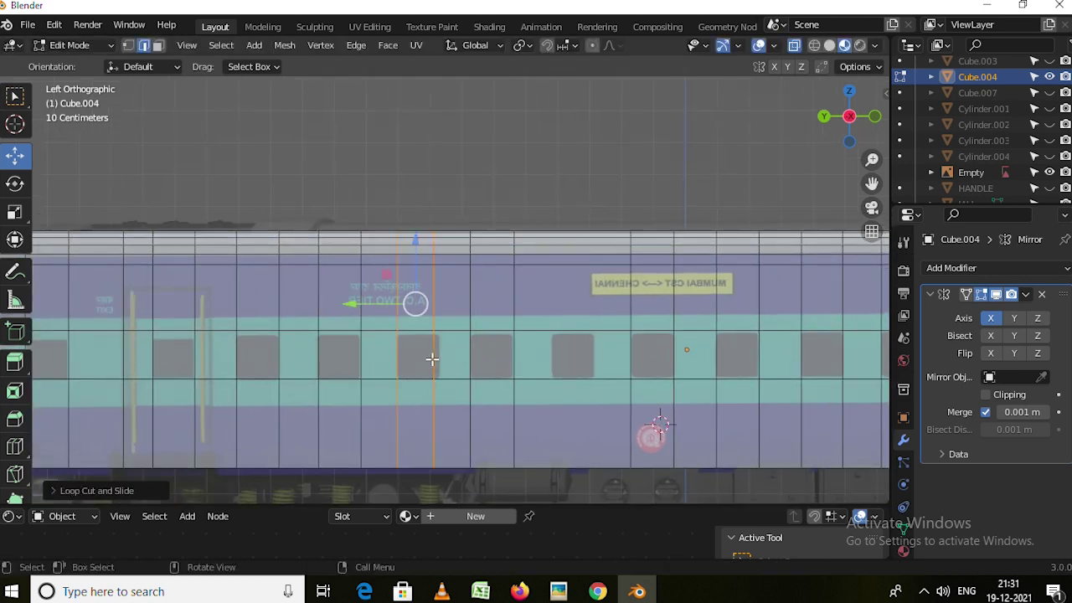
{"action": "key", "text": "g"}
{"action": "key", "text": "g"}
{"action": "left_click", "coordinate": [439, 362]}
{"action": "scroll", "coordinate": [419, 335], "scroll_direction": "down", "scroll_amount": 1, "text": "ctrl"}
{"action": "key", "text": "ctrl+r"}
{"action": "left_click", "coordinate": [512, 366]}
{"action": "right_click", "coordinate": [536, 366]}
{"action": "key", "text": "g"}
{"action": "key", "text": "g"}
{"action": "left_click", "coordinate": [553, 368]}
{"action": "scroll", "coordinate": [342, 354], "scroll_direction": "up", "scroll_amount": 2}
{"action": "key", "text": "ctrl+r"}
{"action": "left_click", "coordinate": [536, 366]}
{"action": "left_click", "coordinate": [534, 366]}
{"action": "scroll", "coordinate": [641, 358], "scroll_direction": "down", "scroll_amount": 2}
Switch to face select mode and select the first window faces near the coach end.
{"action": "left_click", "coordinate": [708, 357]}
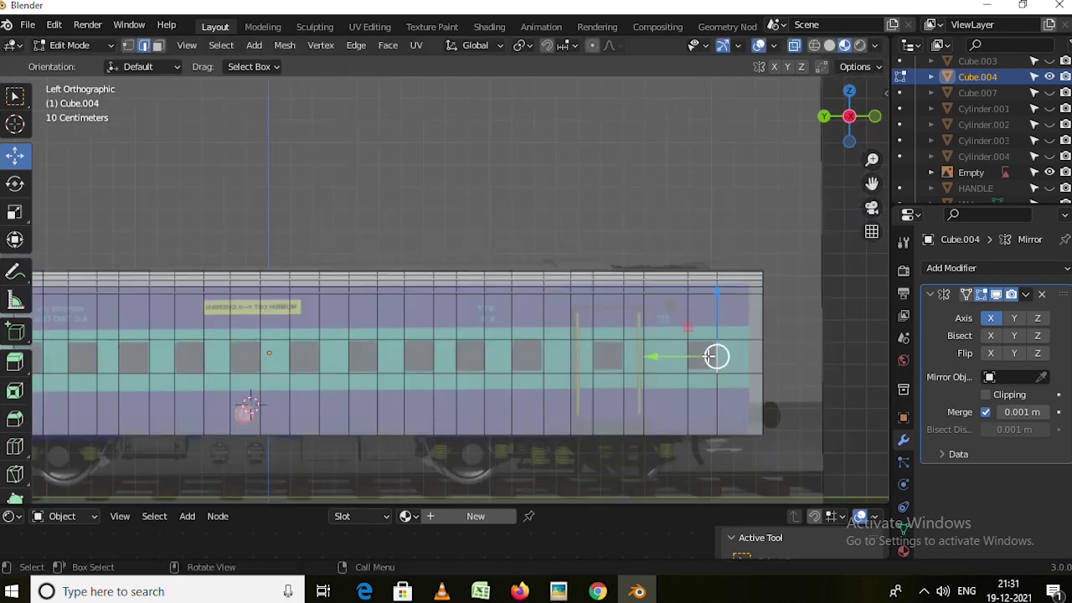
{"action": "key", "text": "3"}
{"action": "left_click", "coordinate": [702, 357]}
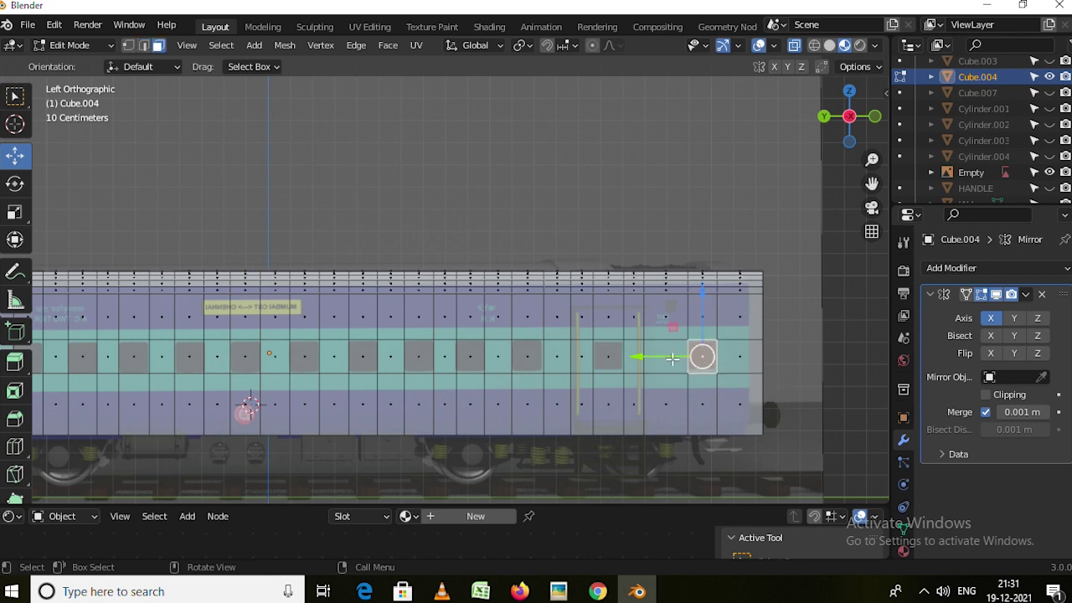
{"action": "left_click", "coordinate": [613, 358], "text": "shift"}
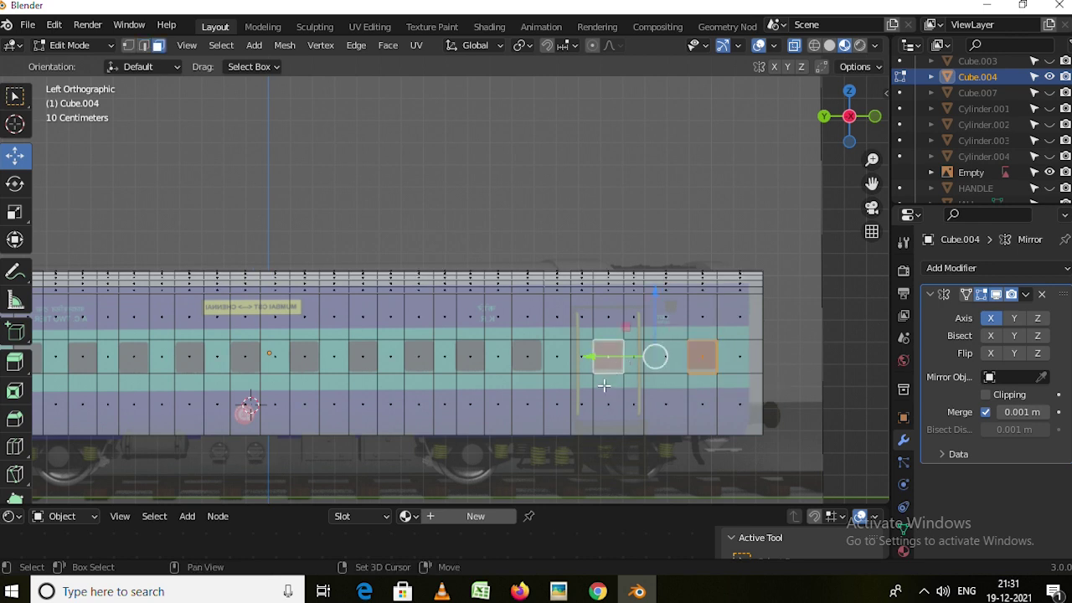
Add every remaining window face along the coach side to the selection.
{"action": "scroll", "coordinate": [590, 375], "scroll_direction": "up", "scroll_amount": 1}
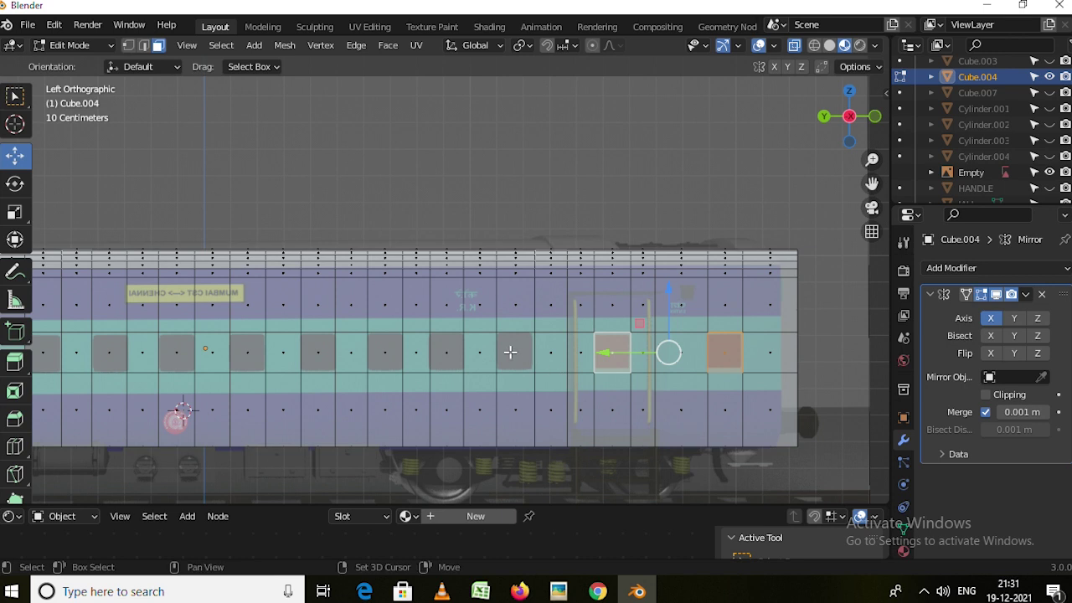
{"action": "left_click", "coordinate": [515, 353], "text": "shift"}
{"action": "left_click", "coordinate": [443, 353], "text": "shift"}
{"action": "left_click", "coordinate": [387, 357], "text": "shift"}
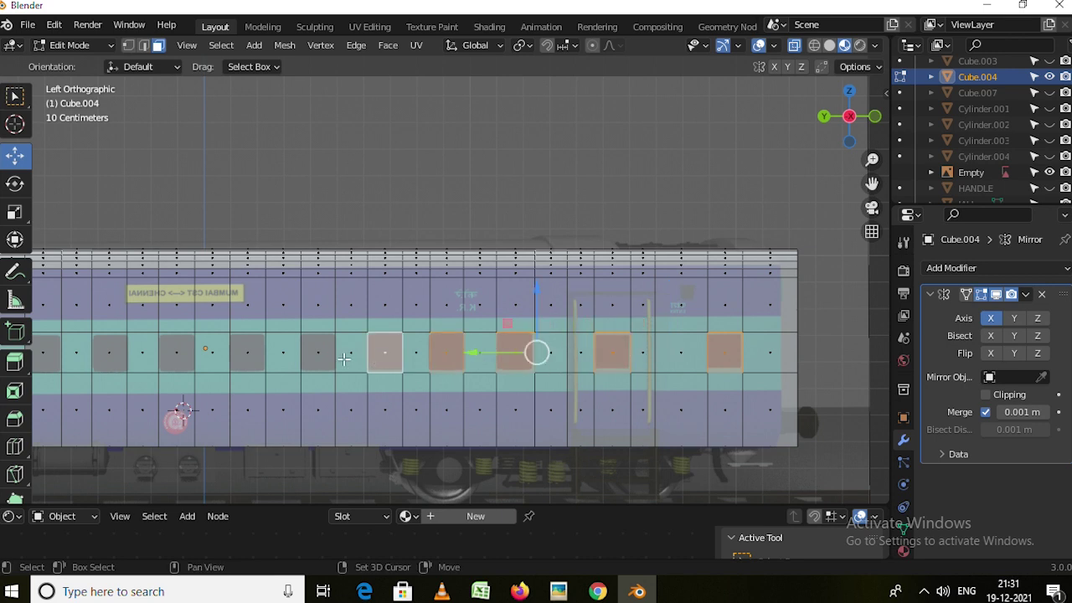
{"action": "left_click", "coordinate": [308, 358], "text": "shift"}
{"action": "left_click", "coordinate": [244, 352], "text": "shift"}
{"action": "middle_click_drag", "start_coordinate": [245, 351], "coordinate": [577, 346], "text": "shift"}
{"action": "left_click", "coordinate": [505, 347], "text": "shift"}
{"action": "left_click", "coordinate": [440, 347], "text": "shift"}
{"action": "left_click", "coordinate": [375, 349], "text": "shift"}
{"action": "middle_click_drag", "start_coordinate": [375, 348], "coordinate": [652, 348], "text": "shift"}
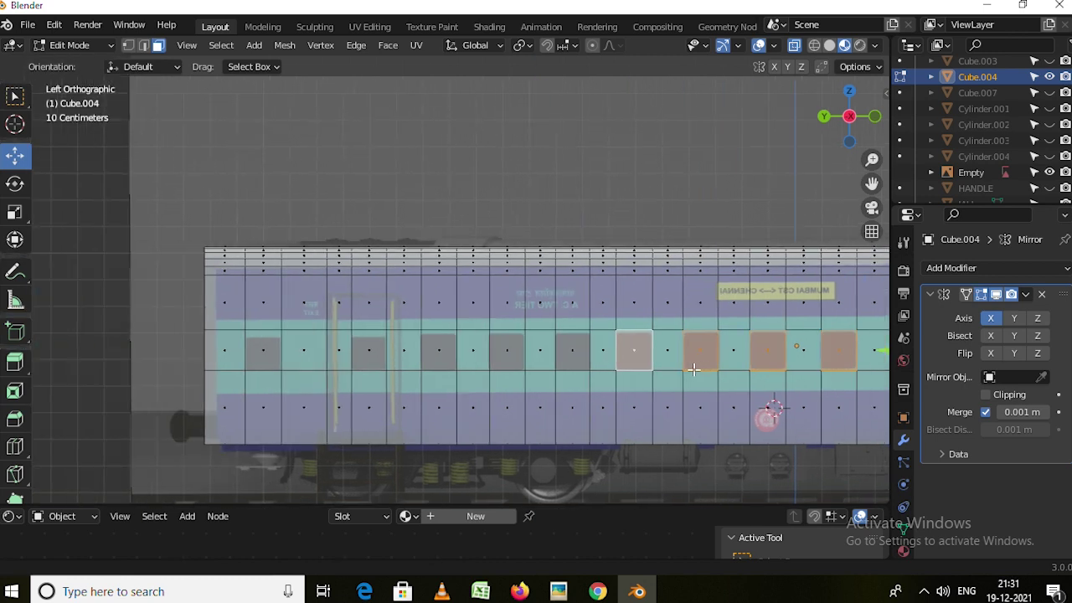
{"action": "left_click", "coordinate": [578, 349], "text": "shift"}
{"action": "left_click", "coordinate": [516, 349], "text": "shift"}
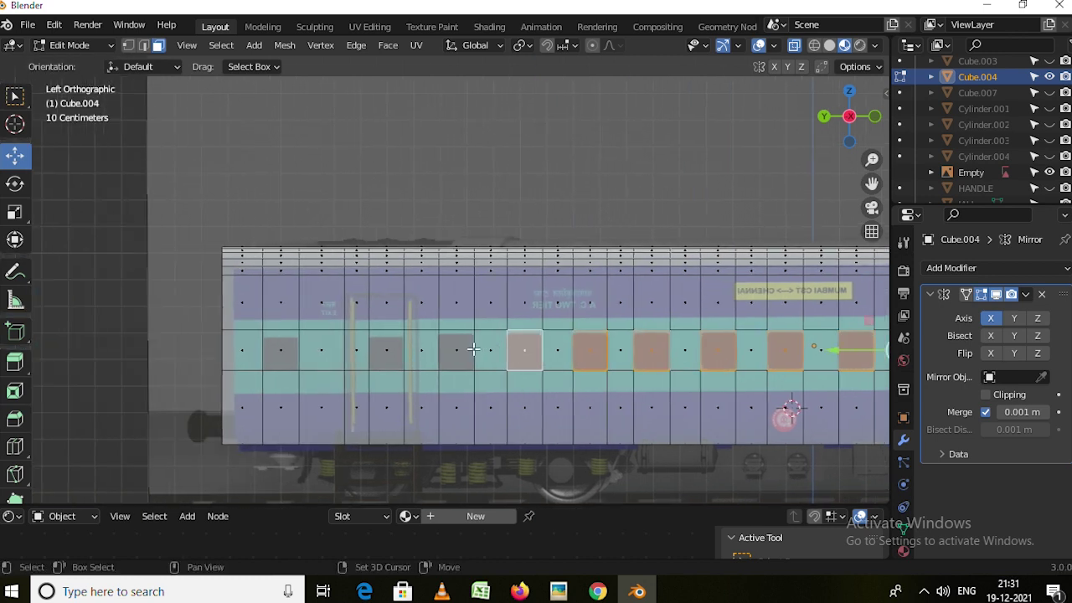
{"action": "left_click", "coordinate": [455, 349], "text": "shift"}
{"action": "left_click", "coordinate": [383, 350], "text": "shift"}
{"action": "left_click", "coordinate": [285, 352], "text": "shift"}
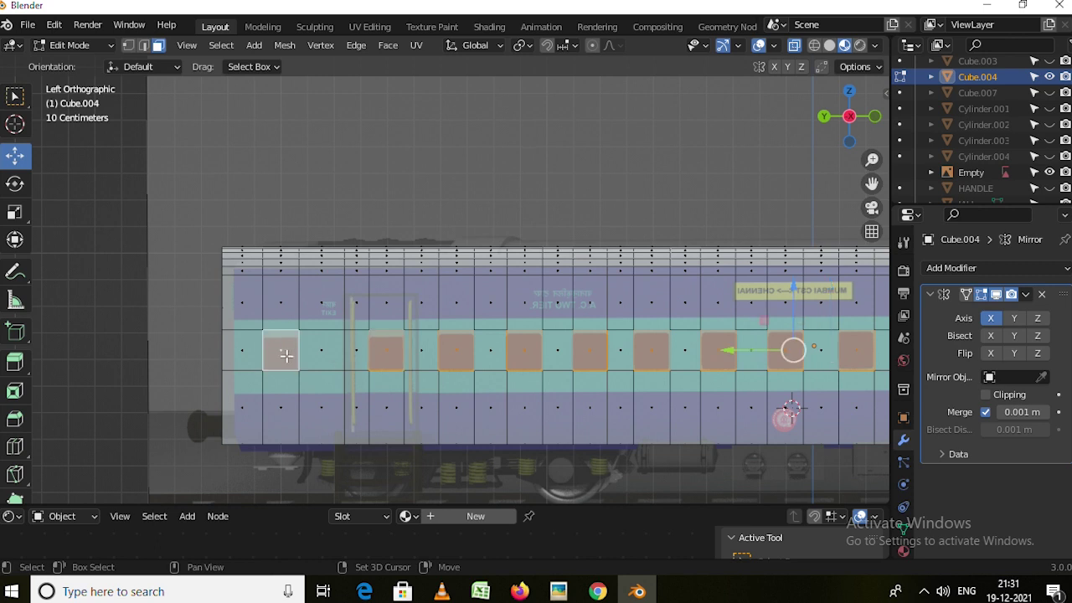
Delete the selected window faces and inspect the resulting window holes.
{"action": "key", "text": "x"}
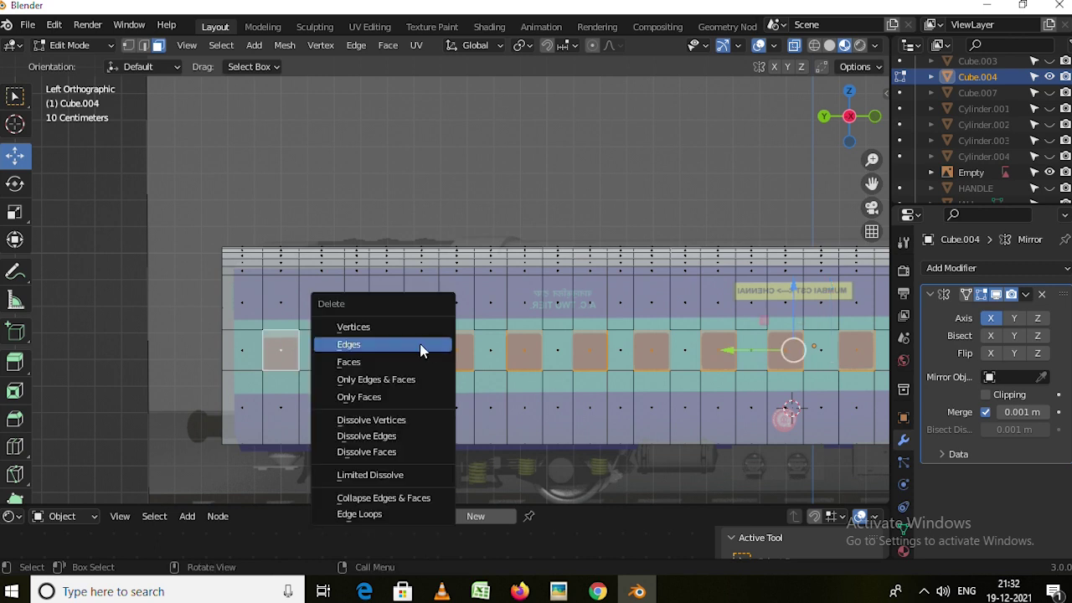
{"action": "left_click", "coordinate": [366, 363]}
{"action": "mouse_move", "coordinate": [366, 363]}
{"action": "middle_mouse_down"}
{"action": "mouse_move", "coordinate": [371, 388]}
{"action": "mouse_move", "coordinate": [327, 364]}
{"action": "mouse_move", "coordinate": [268, 377]}
{"action": "mouse_move", "coordinate": [318, 335]}
{"action": "mouse_move", "coordinate": [351, 193]}
{"action": "middle_mouse_up"}
{"action": "scroll", "coordinate": [326, 363], "scroll_direction": "up", "scroll_amount": 5}
{"action": "scroll", "coordinate": [290, 396], "scroll_direction": "down", "scroll_amount": 5}
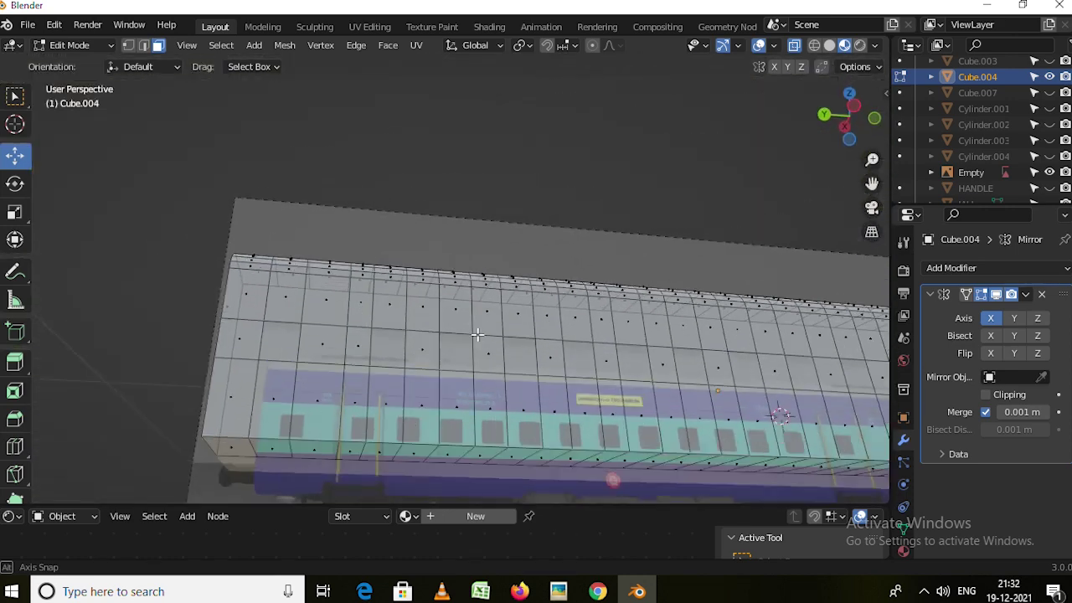
Add a loop cut beside the door at the coach end.
{"action": "key", "text": "ctrl+r"}
{"action": "left_click", "coordinate": [351, 194]}
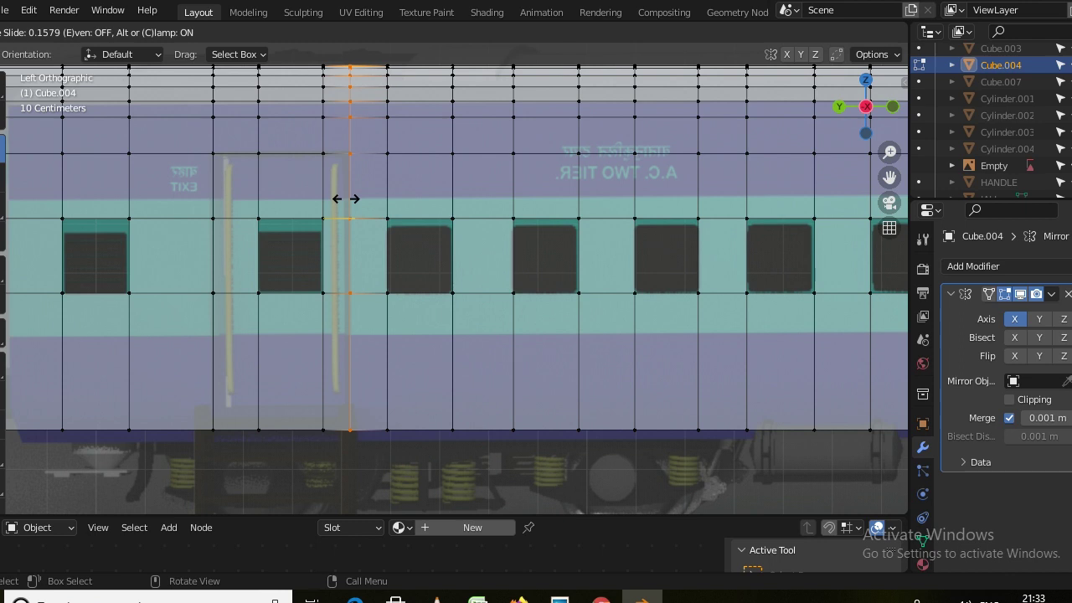
{"action": "left_click", "coordinate": [344, 205]}
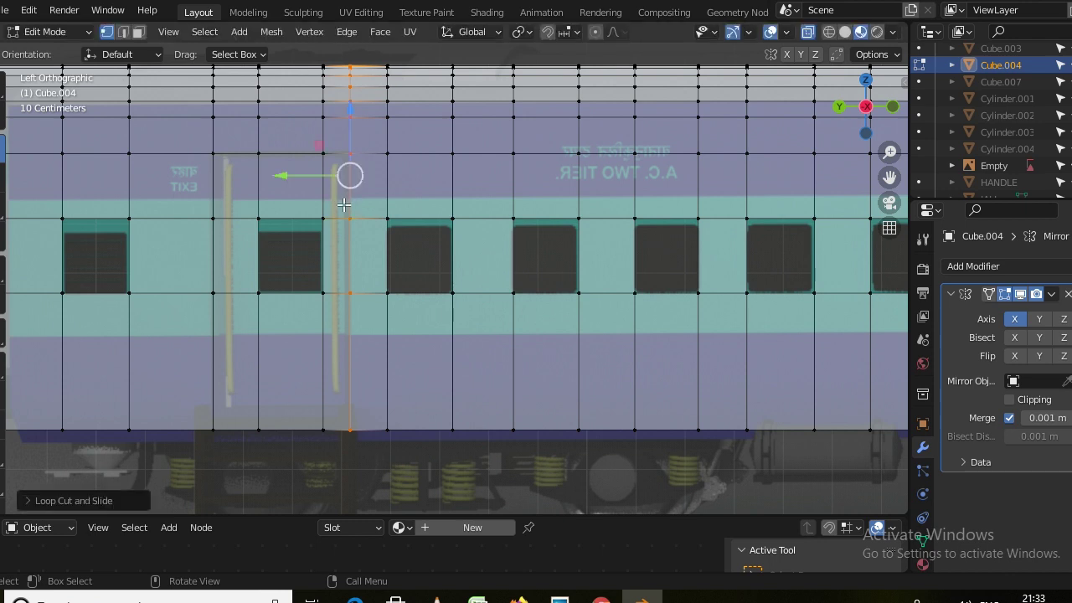
In face mode, select the eight door-panel faces at the coach end.
{"action": "key", "text": "3"}
{"action": "left_click", "coordinate": [243, 190]}
{"action": "left_click", "coordinate": [289, 202], "text": "shift"}
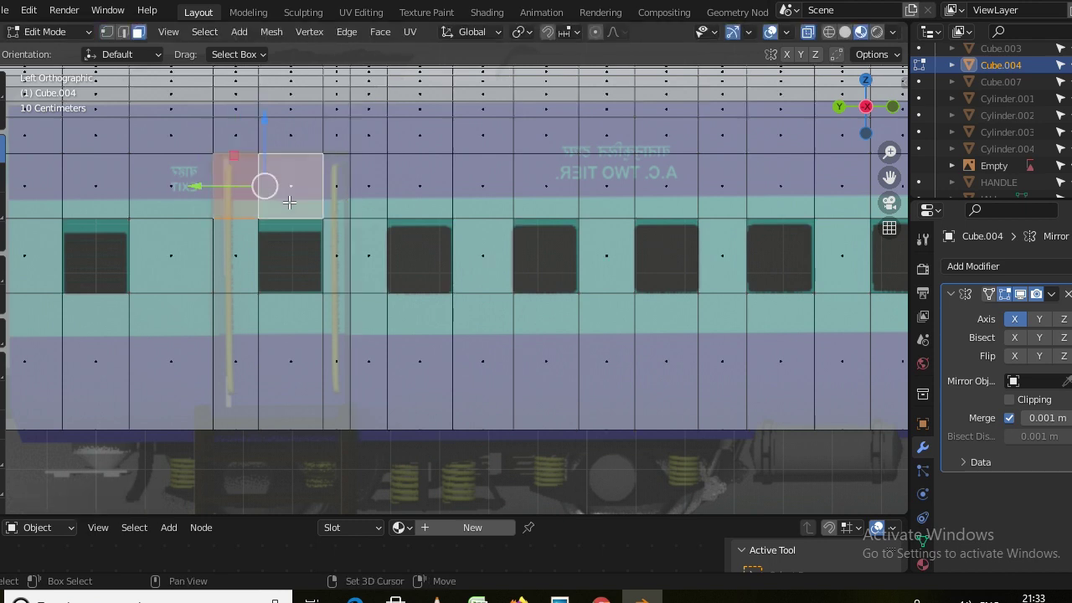
{"action": "left_click", "coordinate": [335, 194], "text": "shift"}
{"action": "left_click", "coordinate": [335, 251], "text": "shift"}
{"action": "left_click", "coordinate": [251, 256], "text": "shift"}
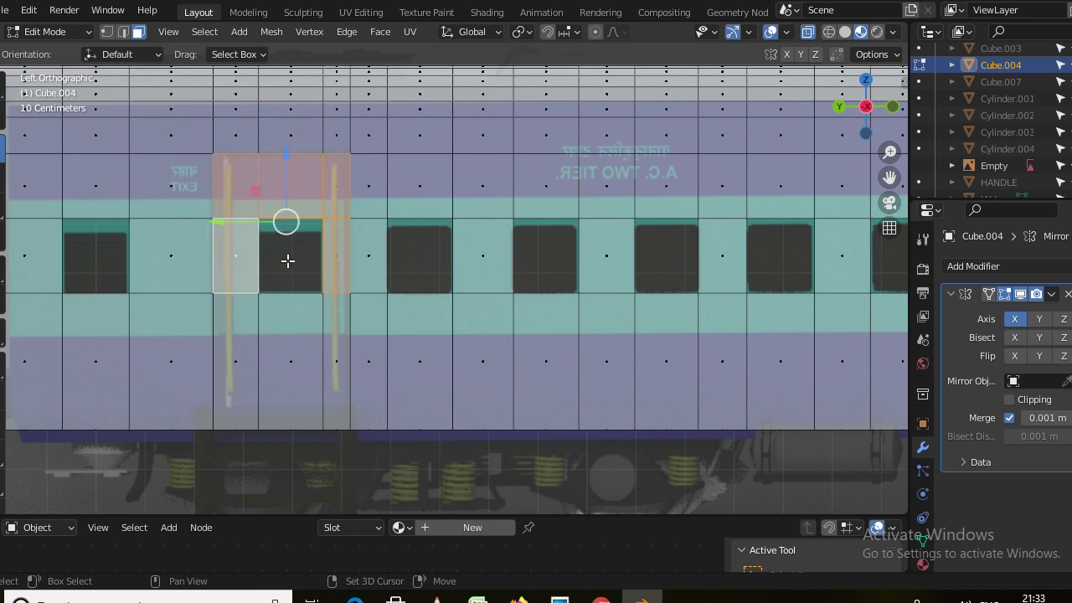
{"action": "middle_click_drag", "start_coordinate": [288, 260], "coordinate": [328, 201], "text": "shift"}
{"action": "left_click", "coordinate": [237, 274], "text": "shift"}
{"action": "left_click", "coordinate": [285, 269], "text": "shift"}
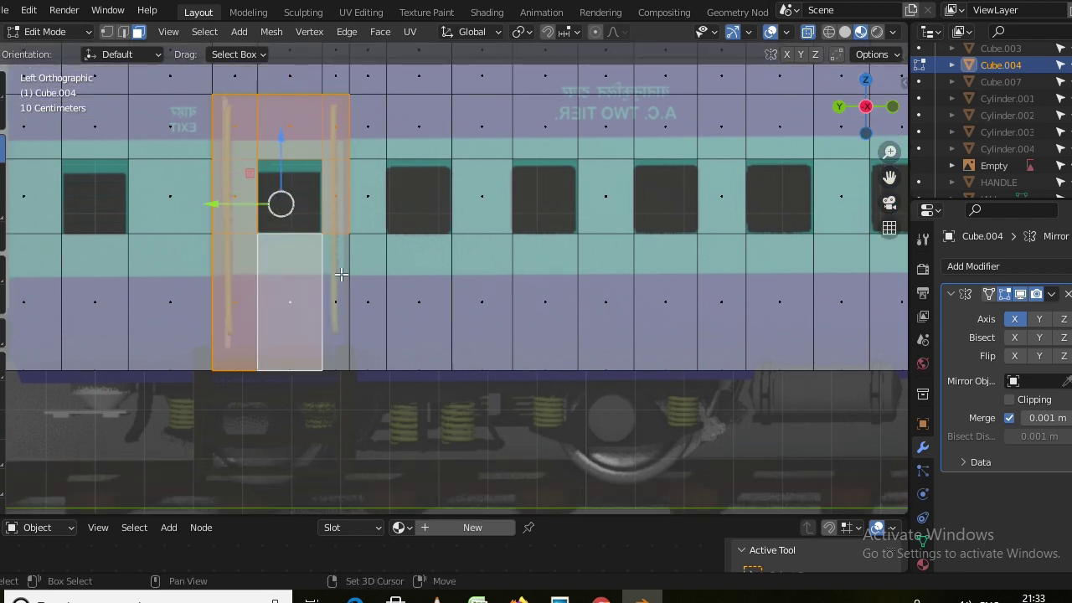
{"action": "mouse_move", "coordinate": [341, 274]}
{"action": "middle_mouse_down"}
{"action": "mouse_move", "coordinate": [333, 299]}
{"action": "mouse_move", "coordinate": [350, 277]}
{"action": "middle_mouse_up"}
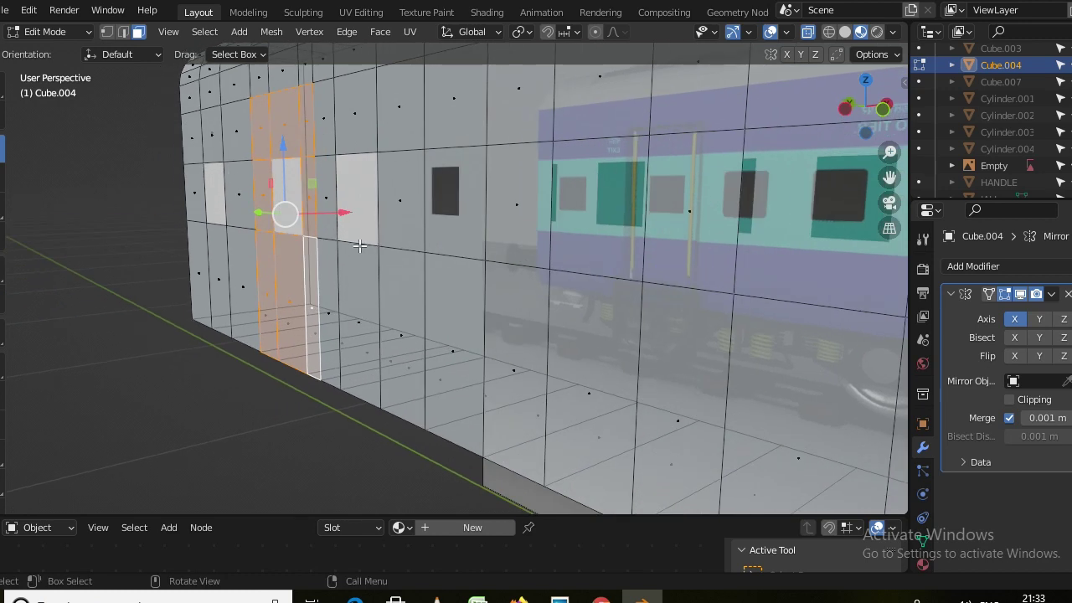
Extrude the door faces about 0.03 m inward to form the recess.
{"action": "key", "text": "e"}
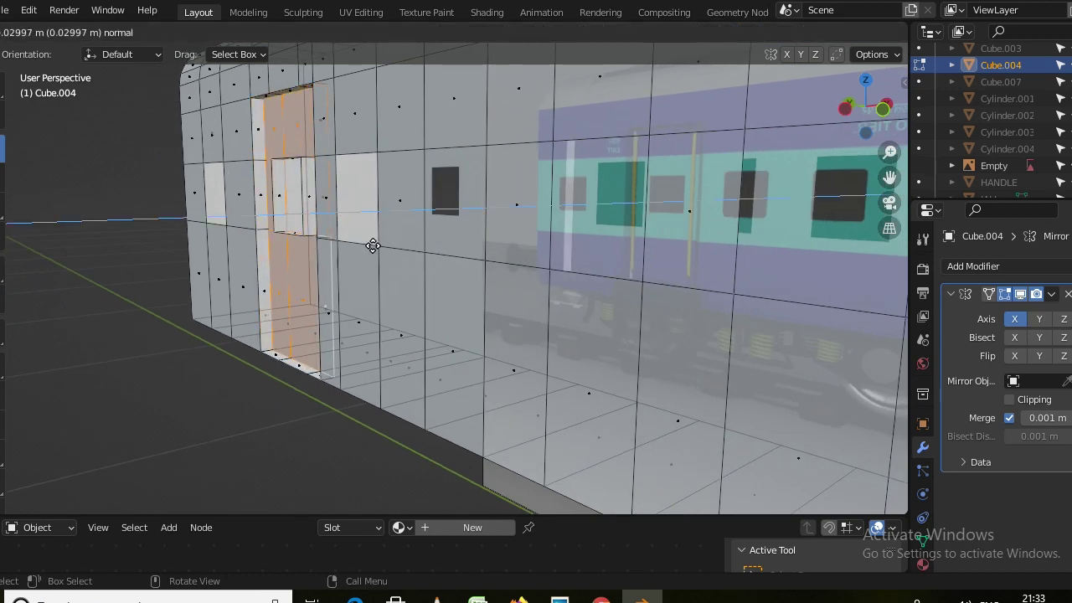
{"action": "left_click", "coordinate": [373, 246]}
{"action": "mouse_move", "coordinate": [380, 278]}
{"action": "middle_mouse_down"}
{"action": "mouse_move", "coordinate": [459, 228]}
{"action": "mouse_move", "coordinate": [384, 285]}
{"action": "mouse_move", "coordinate": [466, 285]}
{"action": "middle_mouse_up"}
{"action": "scroll", "coordinate": [467, 285], "scroll_direction": "down", "scroll_amount": 3}
{"action": "scroll", "coordinate": [101, 276], "scroll_direction": "down", "scroll_amount": 3}
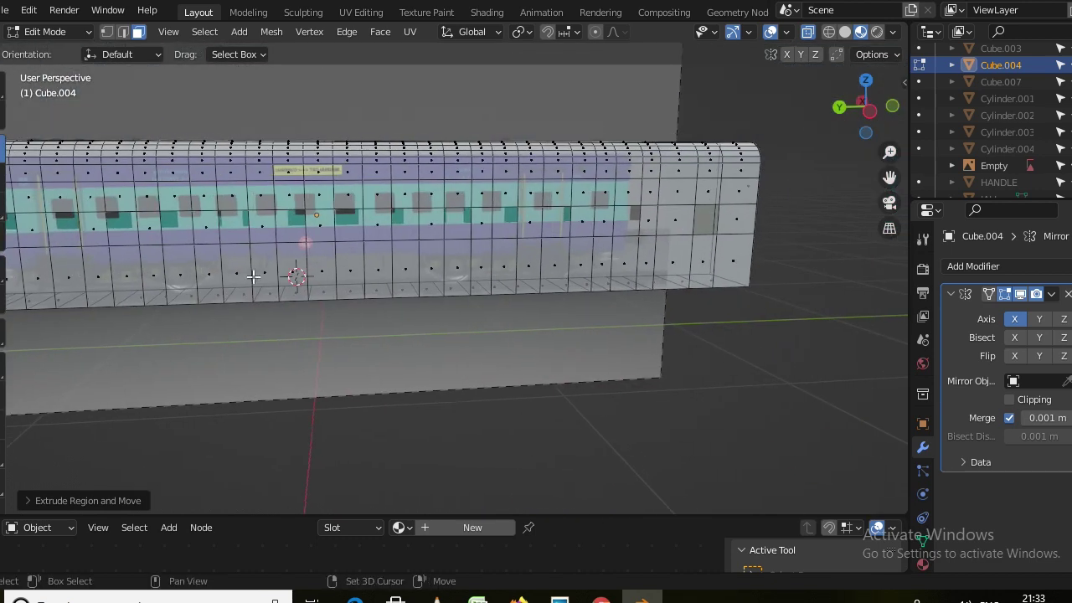
In Left Orthographic view, select the eight faces of the second door panel.
{"action": "scroll", "coordinate": [639, 239], "scroll_direction": "up", "scroll_amount": 3}
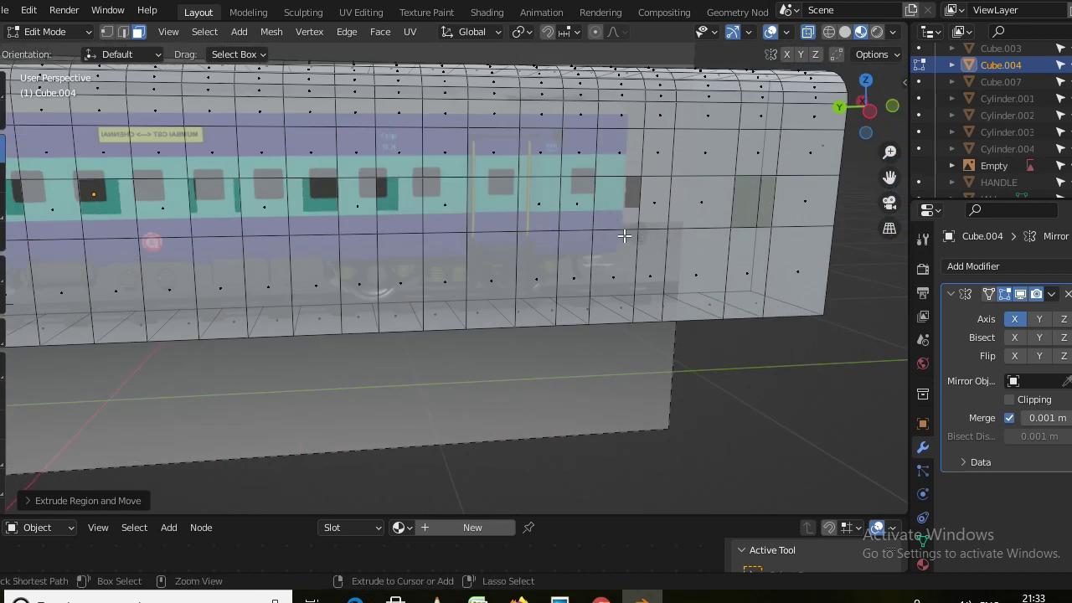
{"action": "key", "text": "ctrl+KP_3"}
{"action": "scroll", "coordinate": [622, 172], "scroll_direction": "up", "scroll_amount": 1}
{"action": "left_click", "coordinate": [574, 186]}
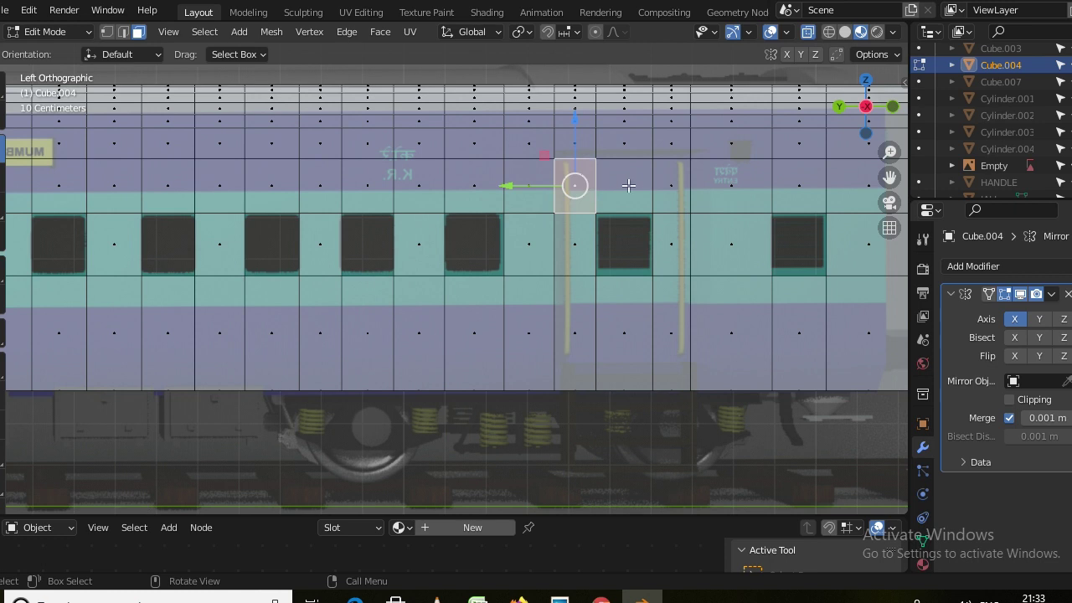
{"action": "left_click", "coordinate": [627, 186], "text": "shift"}
{"action": "left_click", "coordinate": [678, 187], "text": "shift"}
{"action": "left_click", "coordinate": [680, 244], "text": "shift"}
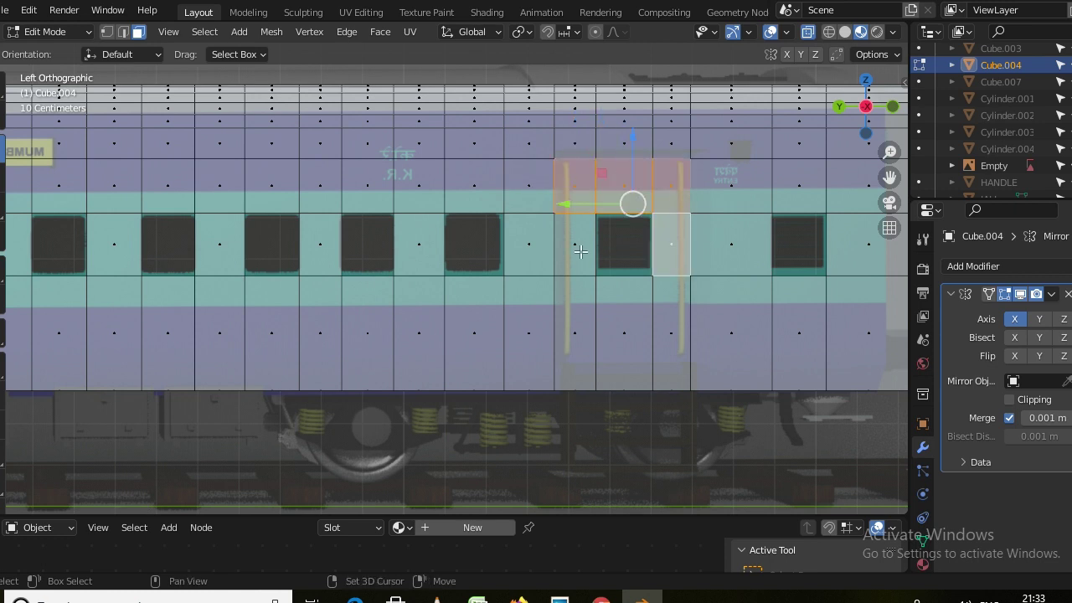
{"action": "left_click", "coordinate": [624, 245], "text": "shift"}
{"action": "left_click", "coordinate": [575, 332], "text": "shift"}
{"action": "left_click", "coordinate": [623, 333], "text": "shift"}
{"action": "left_click", "coordinate": [681, 315], "text": "shift"}
{"action": "middle_click_drag", "start_coordinate": [681, 315], "coordinate": [633, 332]}
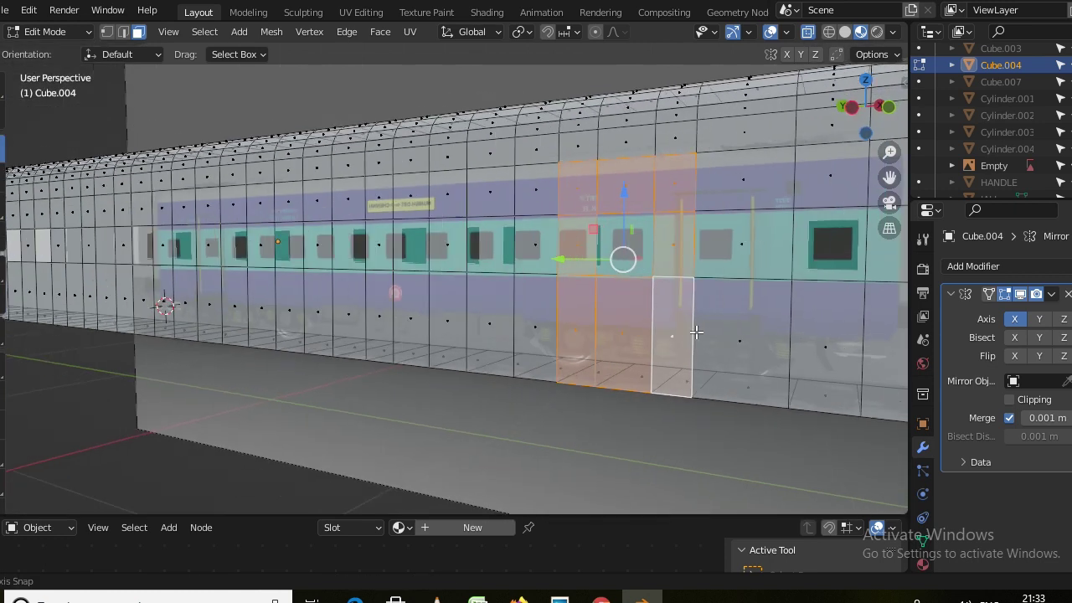
Extrude the second door's faces about 0.049 m inward and return to Object Mode.
{"action": "key", "text": "e"}
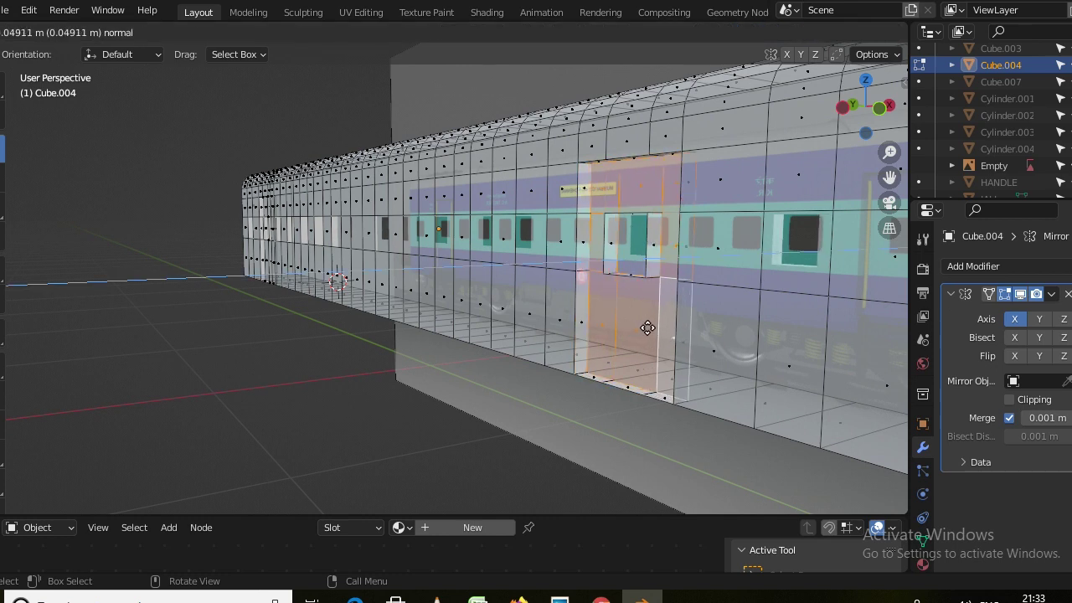
{"action": "left_click", "coordinate": [648, 329]}
{"action": "mouse_move", "coordinate": [528, 303]}
{"action": "middle_mouse_down"}
{"action": "mouse_move", "coordinate": [502, 310]}
{"action": "mouse_move", "coordinate": [558, 311]}
{"action": "middle_mouse_up"}
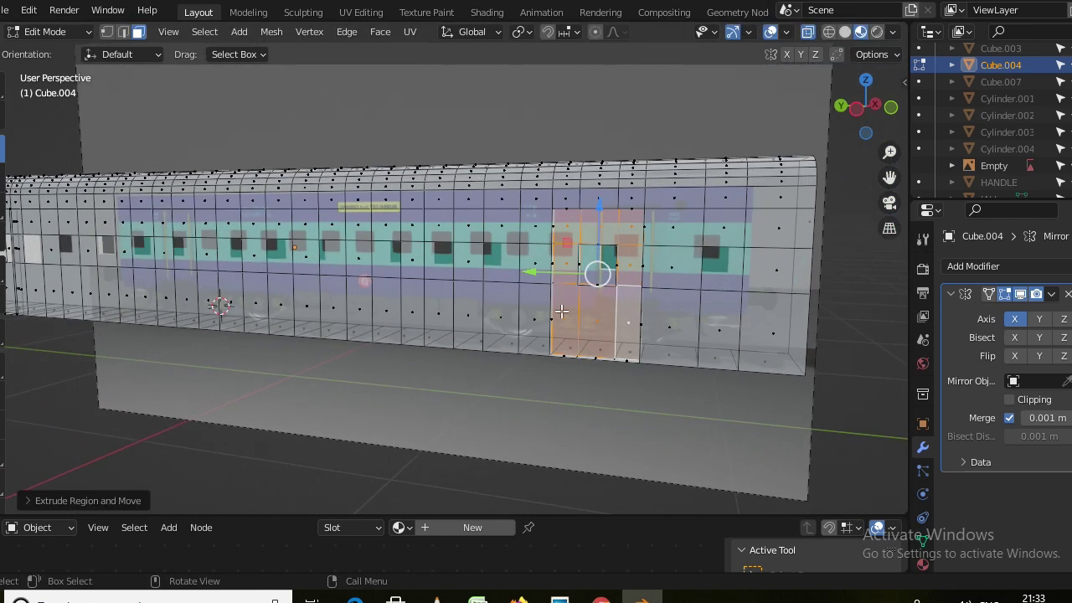
{"action": "key", "text": "Tab"}
{"action": "scroll", "coordinate": [558, 311], "scroll_direction": "down", "scroll_amount": 3}
{"action": "scroll", "coordinate": [262, 272], "scroll_direction": "up", "scroll_amount": 1}
Orbit and zoom around the coach to inspect it from above and the side.
{"action": "scroll", "coordinate": [284, 266], "scroll_direction": "up", "scroll_amount": 2}
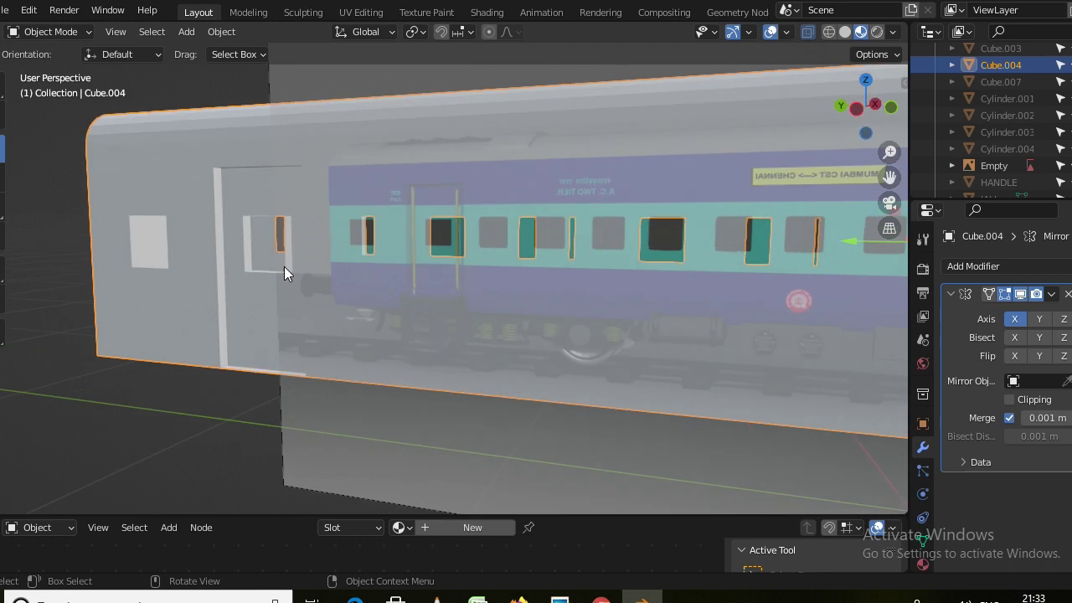
{"action": "scroll", "coordinate": [305, 265], "scroll_direction": "up", "scroll_amount": 2}
{"action": "scroll", "coordinate": [361, 252], "scroll_direction": "up", "scroll_amount": 2}
{"action": "scroll", "coordinate": [360, 251], "scroll_direction": "down", "scroll_amount": 2}
{"action": "scroll", "coordinate": [356, 268], "scroll_direction": "down", "scroll_amount": 2}
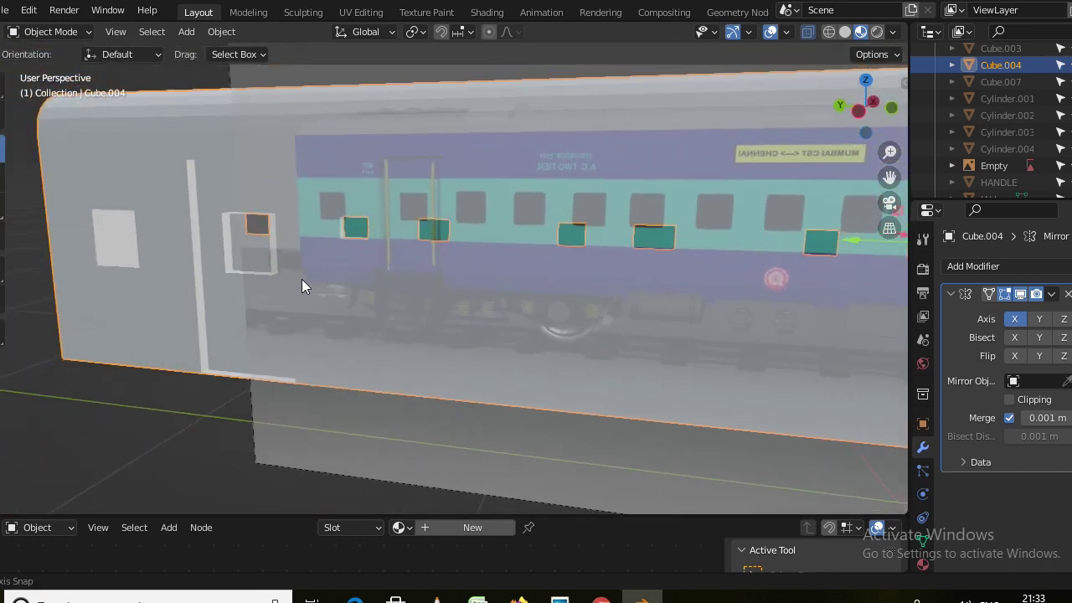
{"action": "scroll", "coordinate": [302, 279], "scroll_direction": "down", "scroll_amount": 2}
{"action": "scroll", "coordinate": [289, 279], "scroll_direction": "down", "scroll_amount": 1}
{"action": "middle_click_drag", "start_coordinate": [313, 291], "coordinate": [610, 217]}
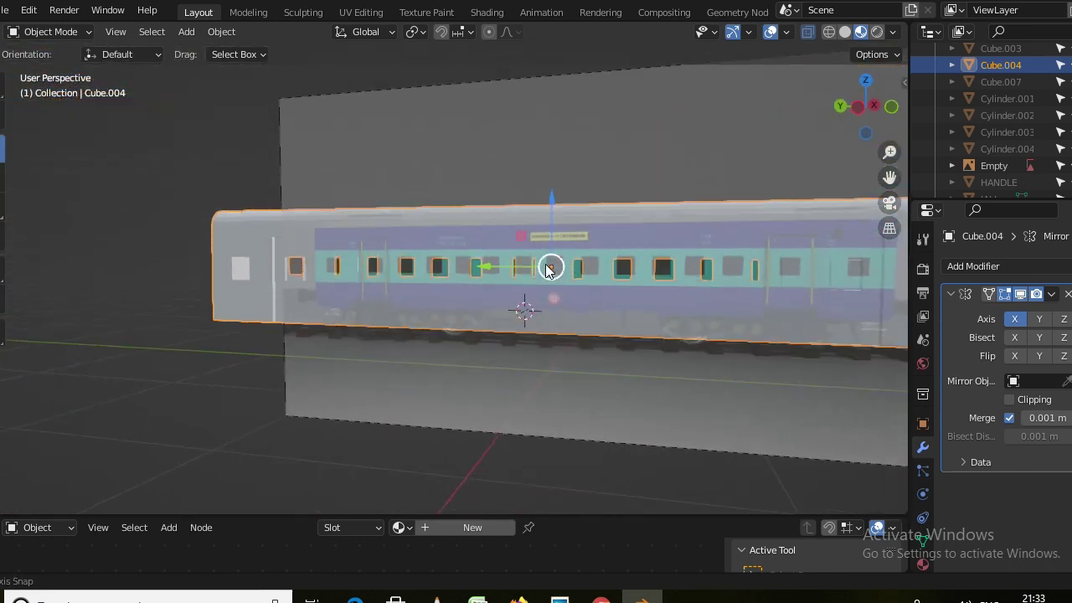
{"action": "middle_click_drag", "start_coordinate": [640, 231], "coordinate": [381, 249]}
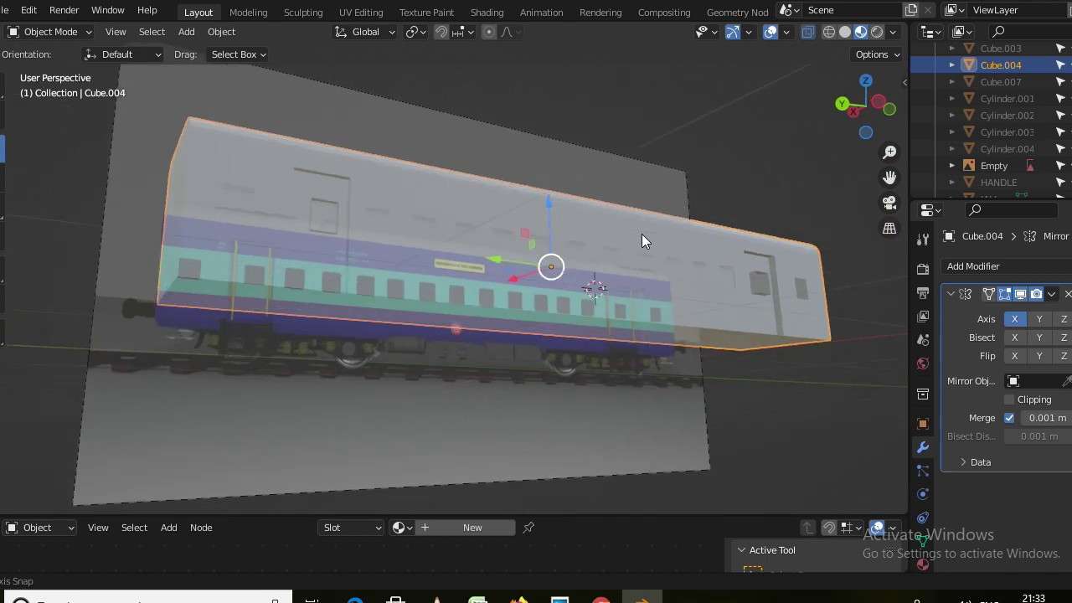
{"action": "scroll", "coordinate": [363, 257], "scroll_direction": "up", "scroll_amount": 5}
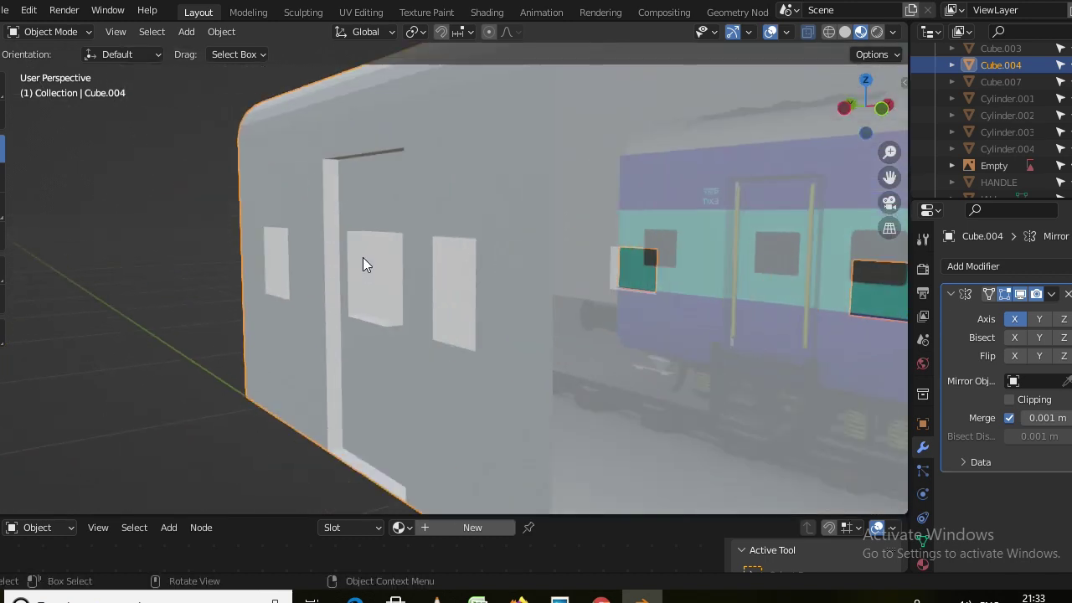
{"action": "mouse_move", "coordinate": [372, 257]}
{"action": "middle_mouse_down"}
{"action": "mouse_move", "coordinate": [457, 240]}
{"action": "mouse_move", "coordinate": [513, 263]}
{"action": "middle_mouse_up"}
{"action": "scroll", "coordinate": [567, 299], "scroll_direction": "down", "scroll_amount": 4}
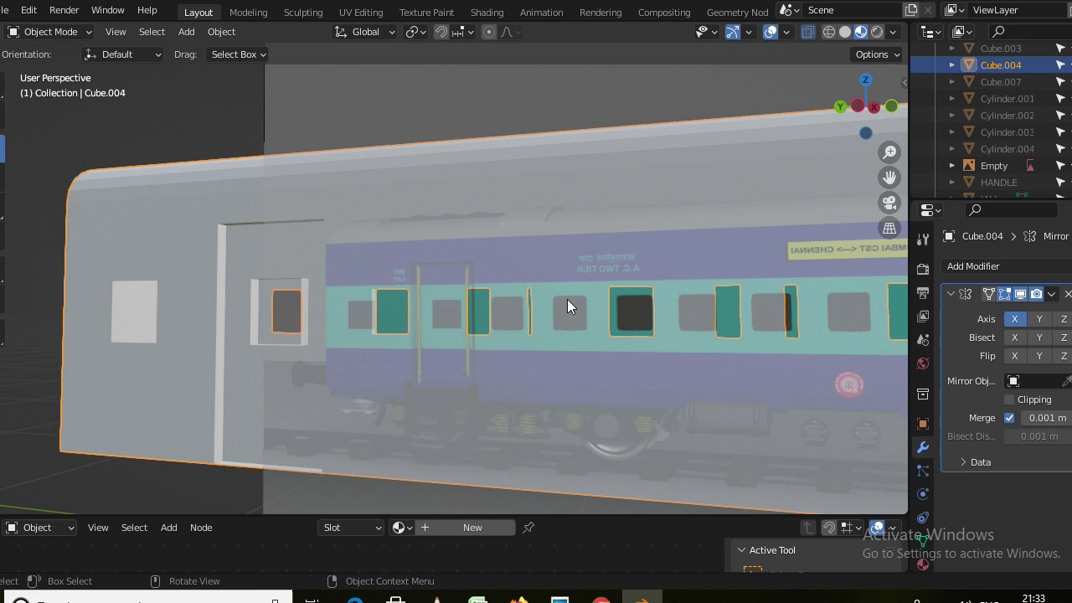
{"action": "scroll", "coordinate": [565, 301], "scroll_direction": "down", "scroll_amount": 2}
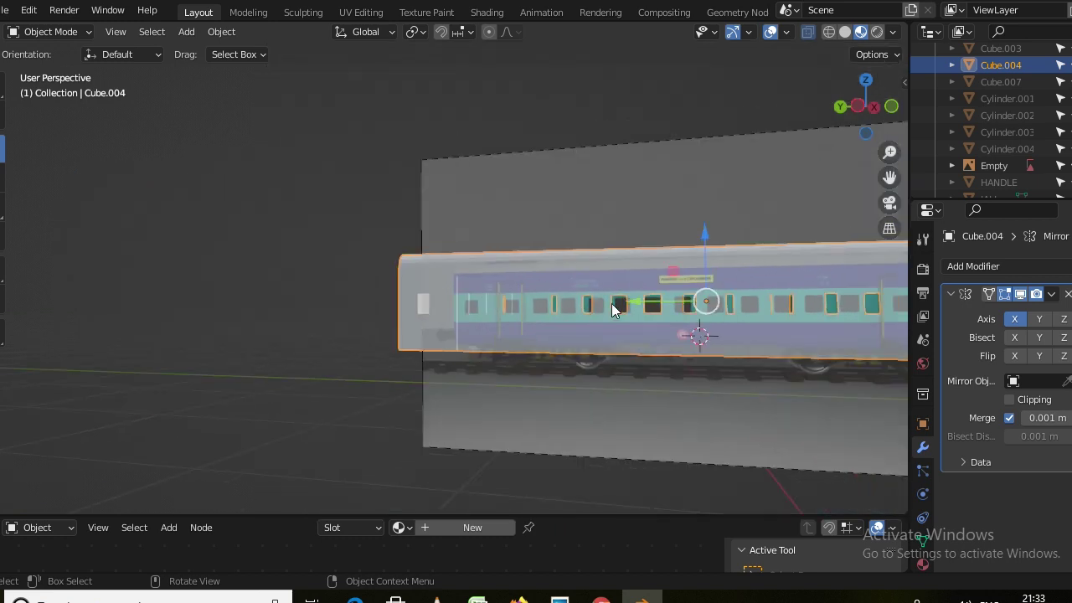
Frame the whole coach in Left Orthographic view and enter Edit Mode.
{"action": "key", "text": "ctrl+KP_3"}
{"action": "mouse_move", "coordinate": [611, 303]}
{"action": "middle_mouse_down", "text": "shift"}
{"action": "mouse_move", "coordinate": [556, 281]}
{"action": "mouse_move", "coordinate": [445, 271]}
{"action": "middle_mouse_up", "text": "shift"}
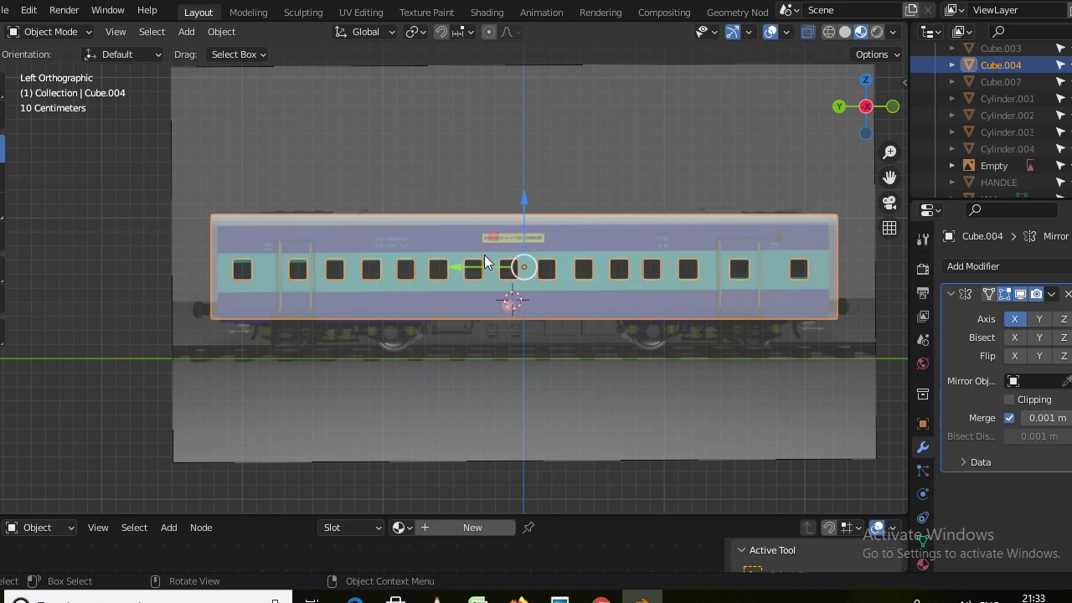
{"action": "key", "text": "Tab"}
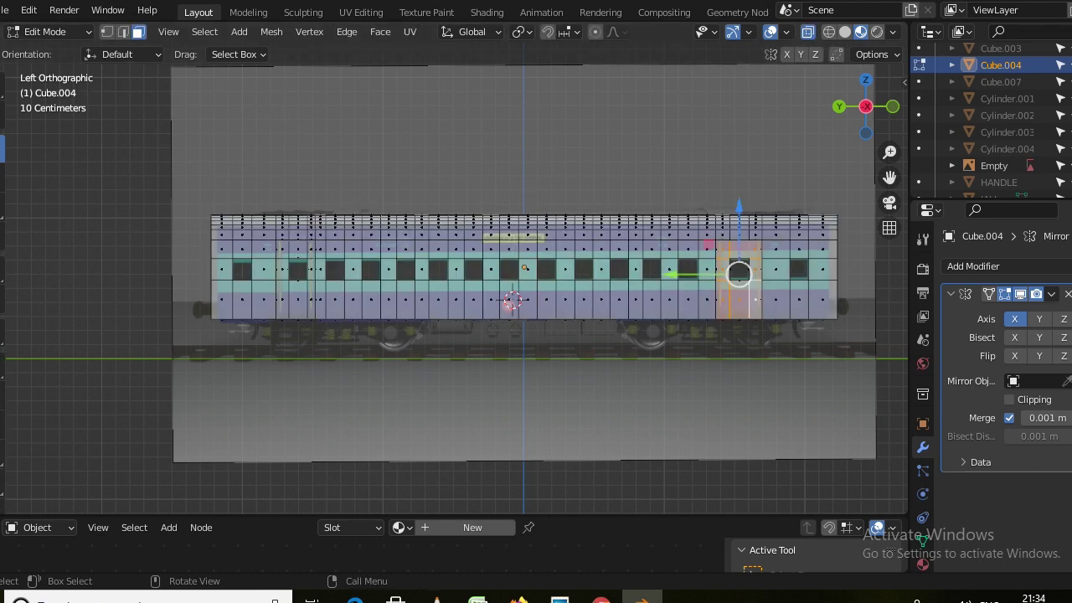
Split the 3D viewport into two views and enlarge the lower editor area.
{"action": "mouse_move", "coordinate": [4, 25]}
{"action": "left_mouse_down"}
{"action": "mouse_move", "coordinate": [132, 83]}
{"action": "mouse_move", "coordinate": [287, 117]}
{"action": "mouse_move", "coordinate": [327, 142]}
{"action": "left_mouse_up"}
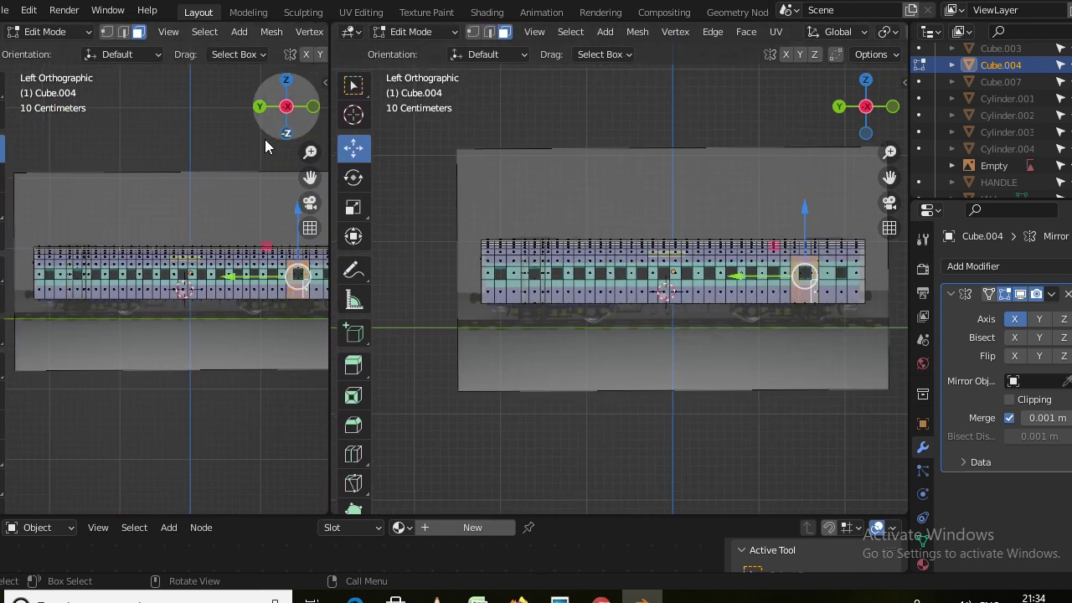
{"action": "scroll", "coordinate": [96, 170], "scroll_direction": "down", "scroll_amount": 3}
{"action": "left_click_drag", "start_coordinate": [618, 516], "coordinate": [617, 375]}
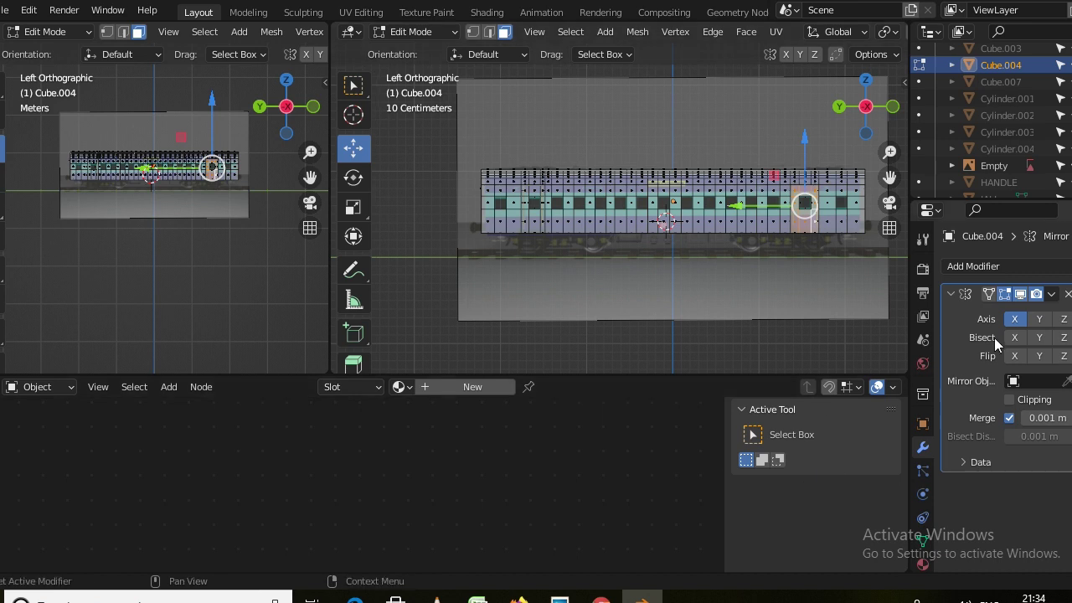
Collapse the Mirror modifier, assign Material.001 to the coach, and arrange its texture nodes.
{"action": "left_click", "coordinate": [950, 290]}
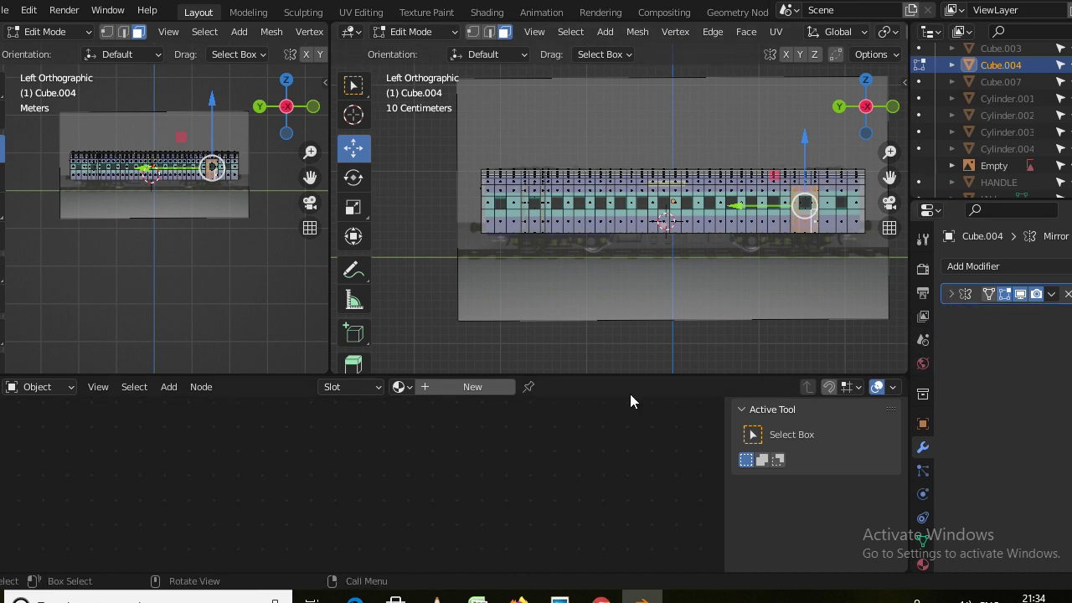
{"action": "left_click", "coordinate": [924, 550]}
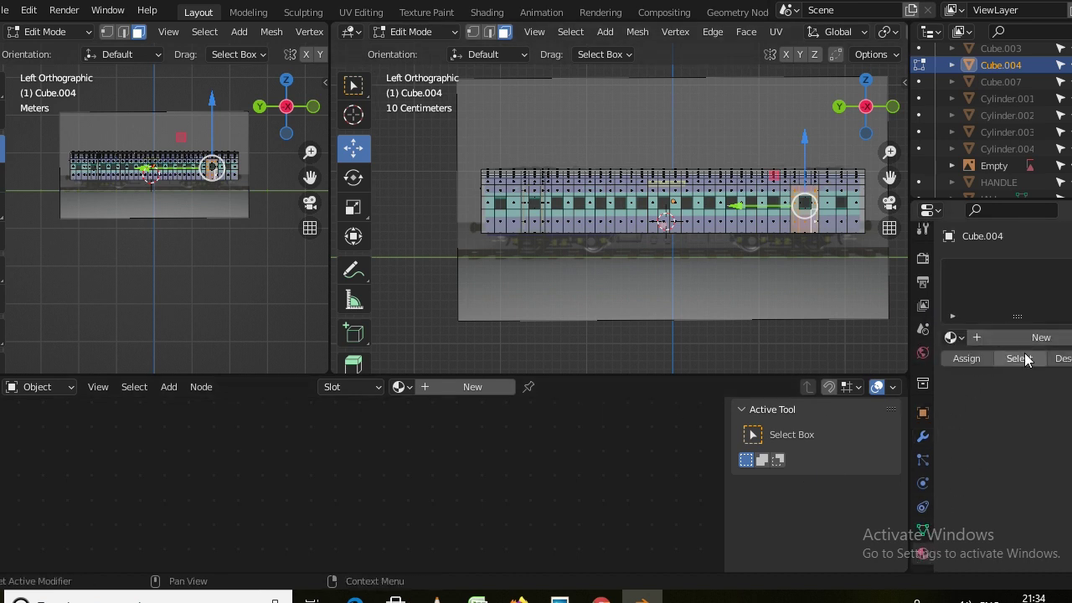
{"action": "left_click", "coordinate": [953, 337]}
{"action": "left_click", "coordinate": [886, 378]}
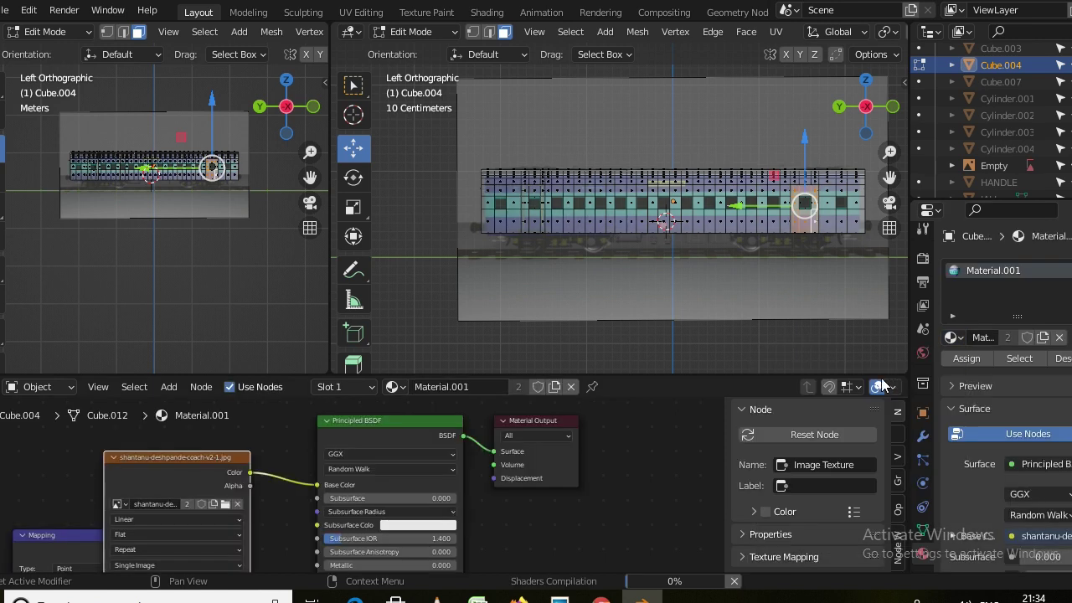
{"action": "scroll", "coordinate": [299, 464], "scroll_direction": "down", "scroll_amount": 1}
{"action": "scroll", "coordinate": [299, 464], "scroll_direction": "down", "scroll_amount": 1}
{"action": "middle_click_drag", "start_coordinate": [299, 466], "coordinate": [416, 470]}
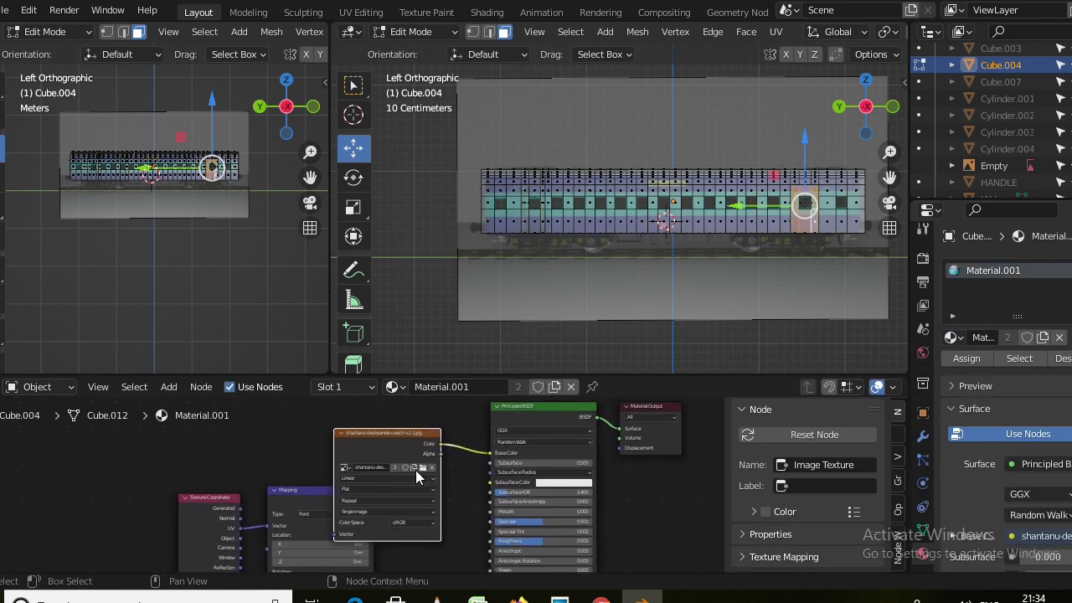
{"action": "scroll", "coordinate": [416, 470], "scroll_direction": "up", "scroll_amount": 1}
{"action": "left_click_drag", "start_coordinate": [373, 427], "coordinate": [420, 430]}
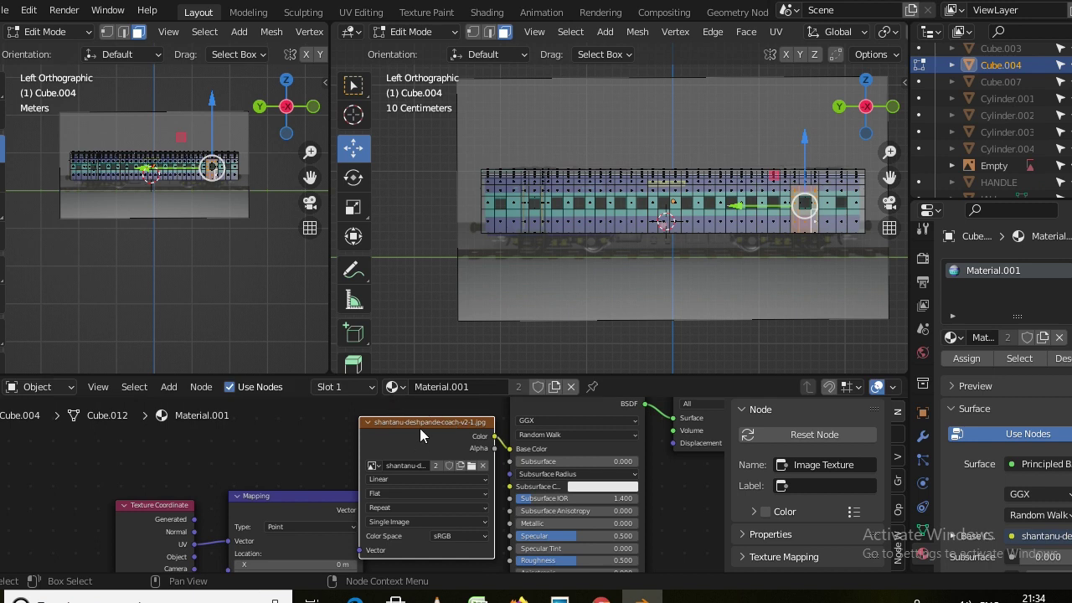
{"action": "left_click", "coordinate": [15, 32]}
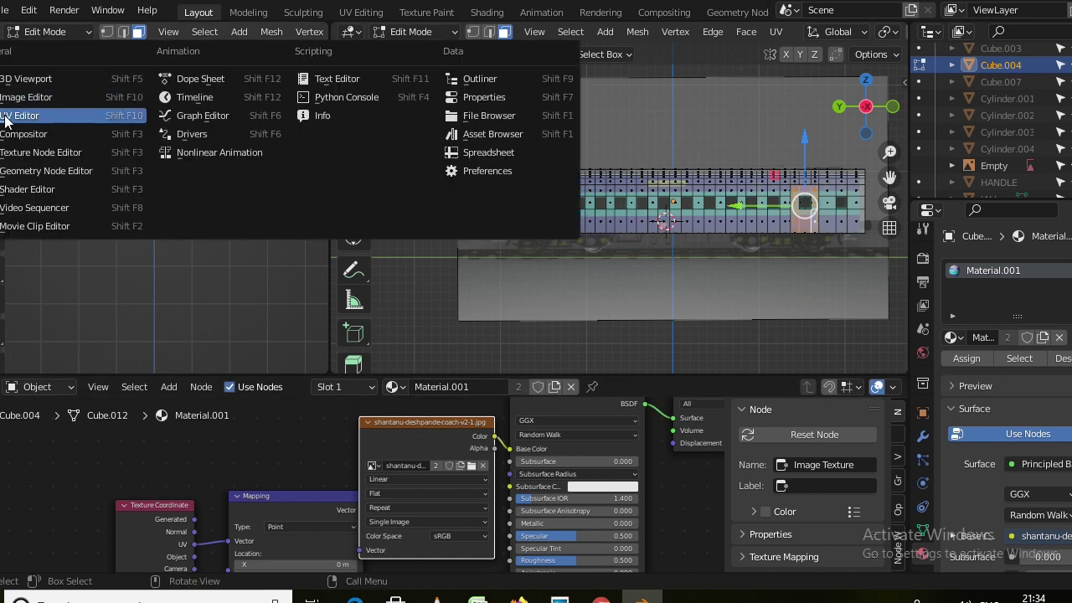
Make the left area a UV Editor, select the whole mesh, and widen the pane.
{"action": "left_click", "coordinate": [34, 115]}
{"action": "scroll", "coordinate": [153, 206], "scroll_direction": "down", "scroll_amount": 2}
{"action": "scroll", "coordinate": [153, 207], "scroll_direction": "down", "scroll_amount": 2}
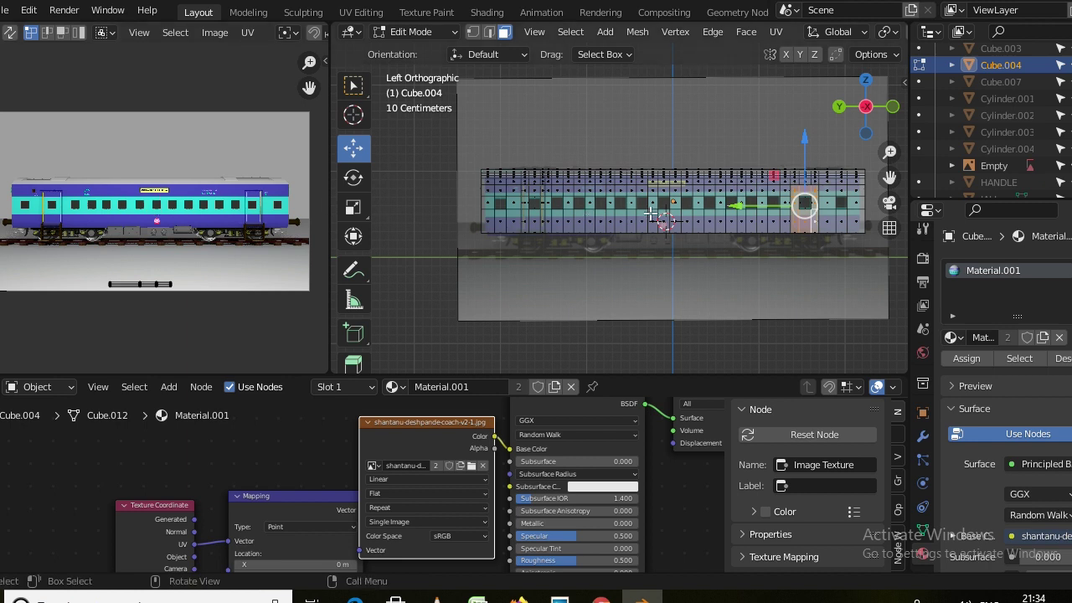
{"action": "key", "text": "a"}
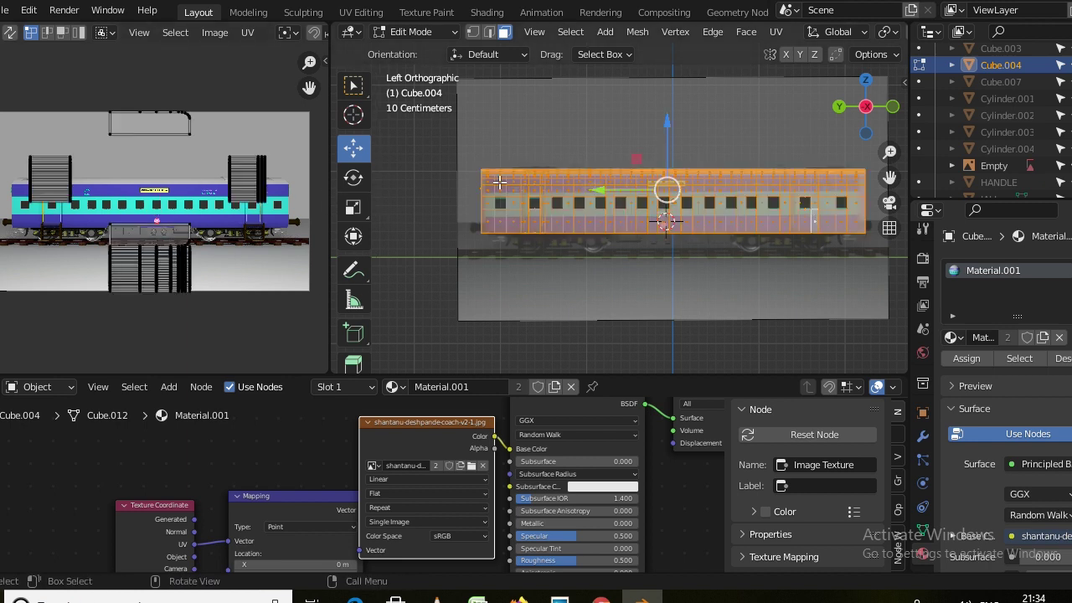
{"action": "scroll", "coordinate": [519, 188], "scroll_direction": "up", "scroll_amount": 2}
{"action": "scroll", "coordinate": [494, 196], "scroll_direction": "up", "scroll_amount": 2}
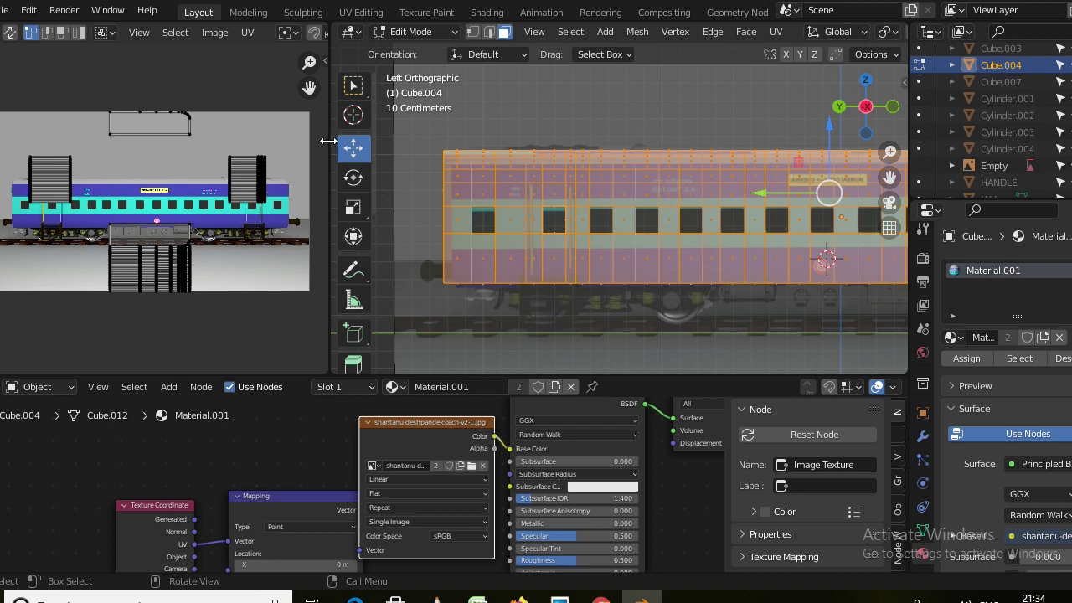
{"action": "left_click_drag", "start_coordinate": [328, 141], "coordinate": [362, 141]}
Select the coach mesh's top edge loop.
{"action": "middle_click_drag", "start_coordinate": [551, 201], "coordinate": [551, 205], "text": "shift"}
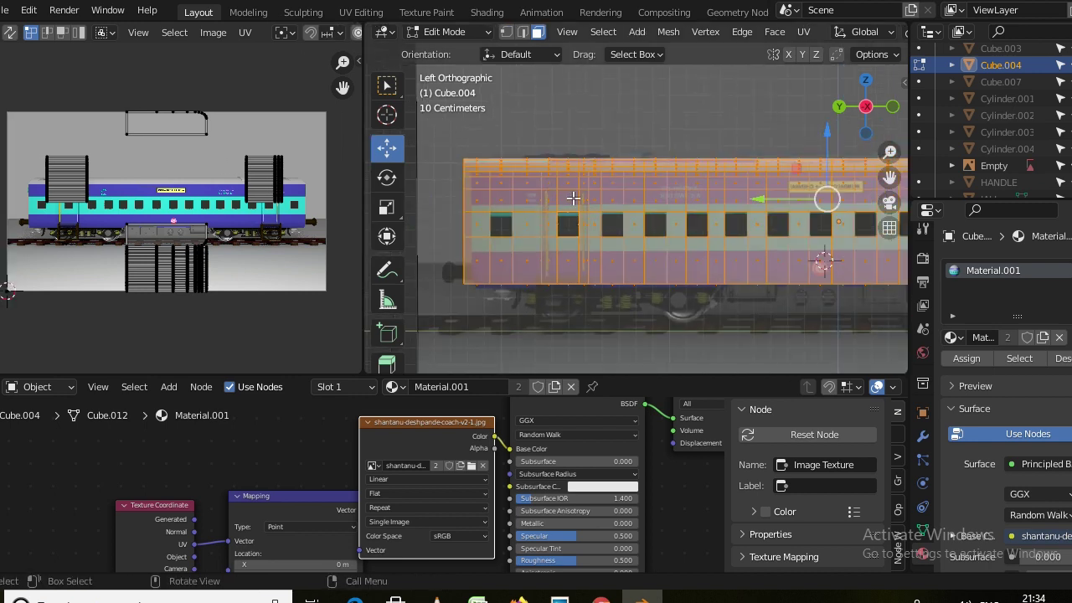
{"action": "scroll", "coordinate": [572, 198], "scroll_direction": "up", "scroll_amount": 2}
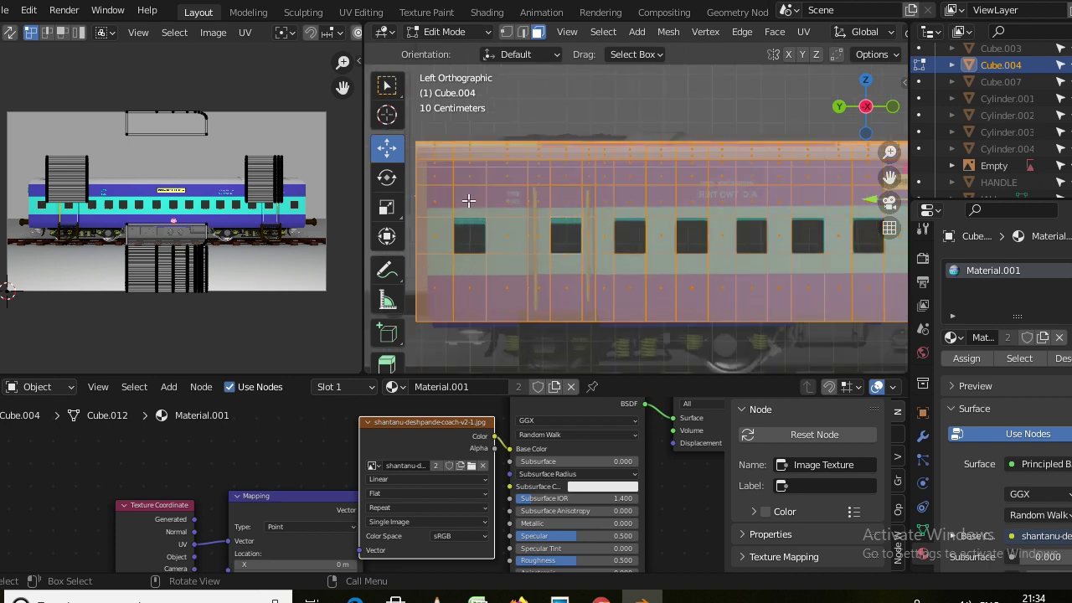
{"action": "left_click", "coordinate": [499, 165]}
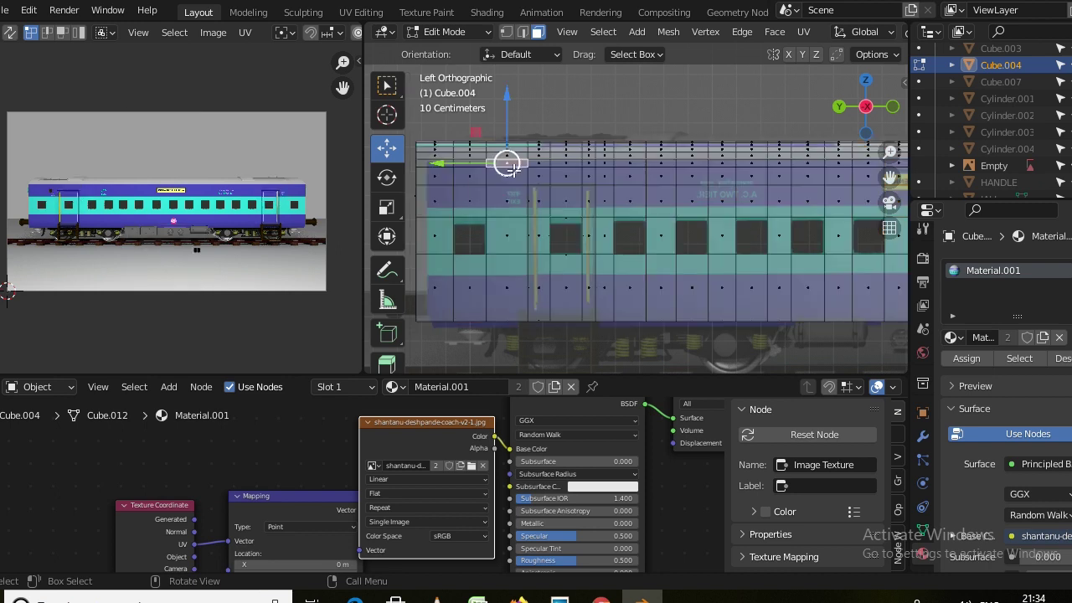
{"action": "left_click", "coordinate": [556, 171], "text": "alt"}
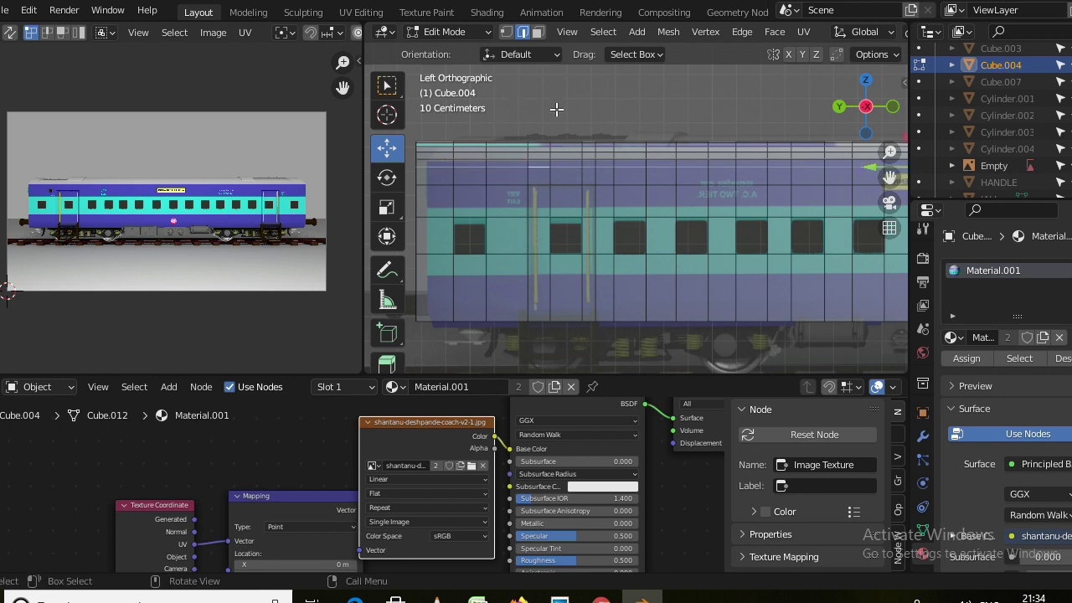
{"action": "left_click", "coordinate": [738, 34]}
Mark the top edge loop as a seam, add a horizontal loop cut, and seam it too.
{"action": "left_click", "coordinate": [777, 322]}
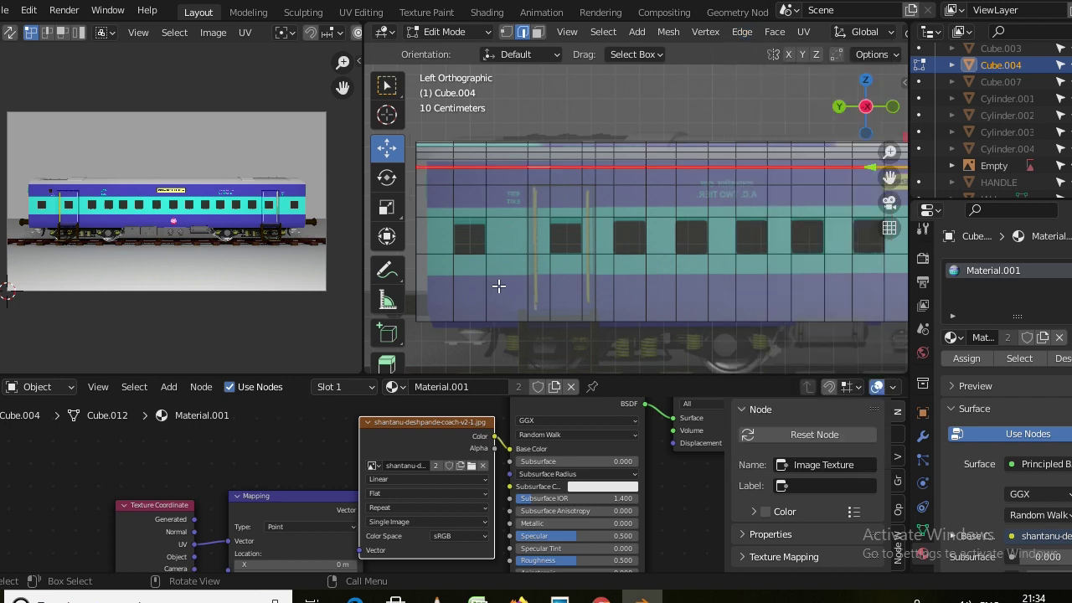
{"action": "key", "text": "ctrl+r"}
{"action": "left_click", "coordinate": [546, 291]}
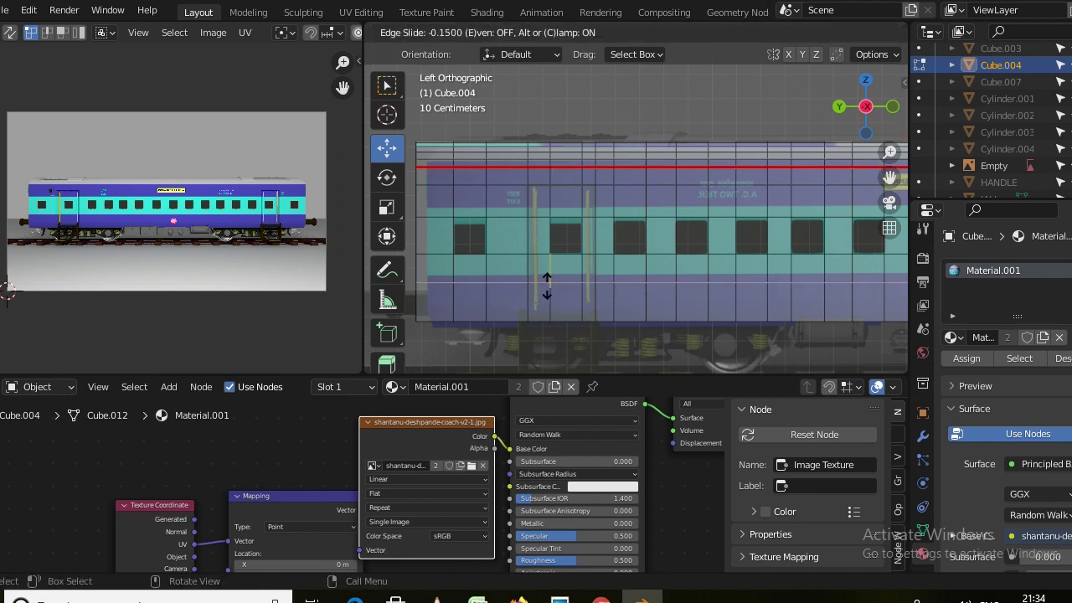
{"action": "left_click", "coordinate": [549, 277]}
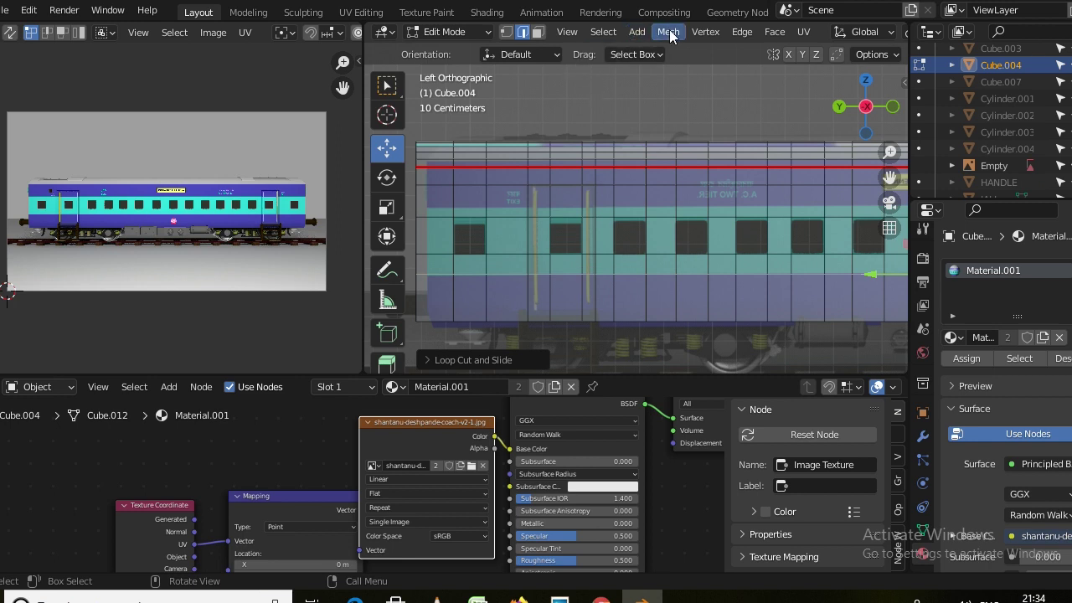
{"action": "left_click", "coordinate": [729, 34]}
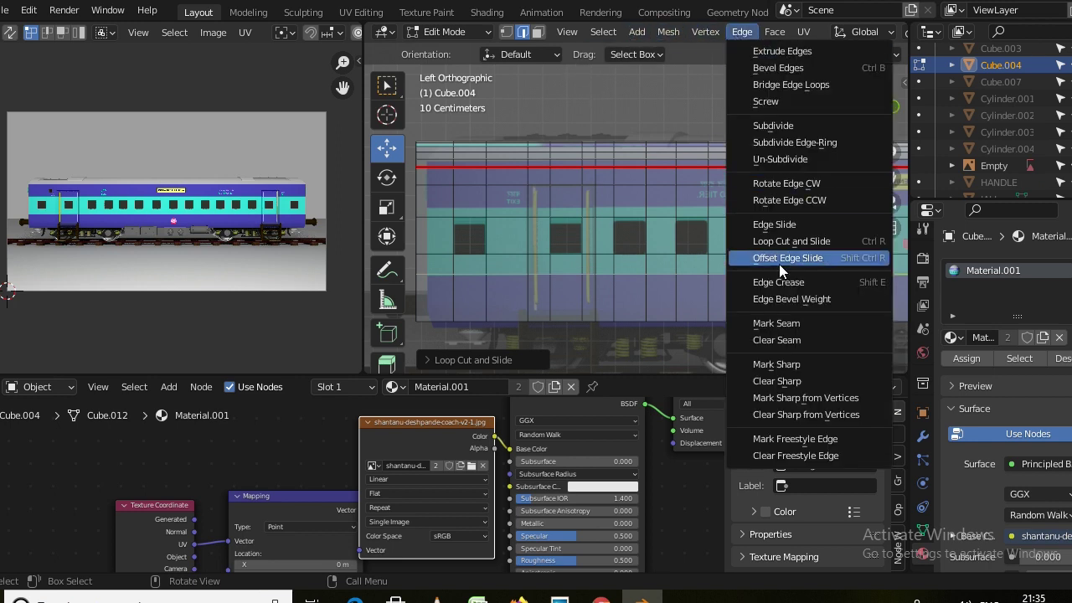
{"action": "left_click", "coordinate": [791, 322]}
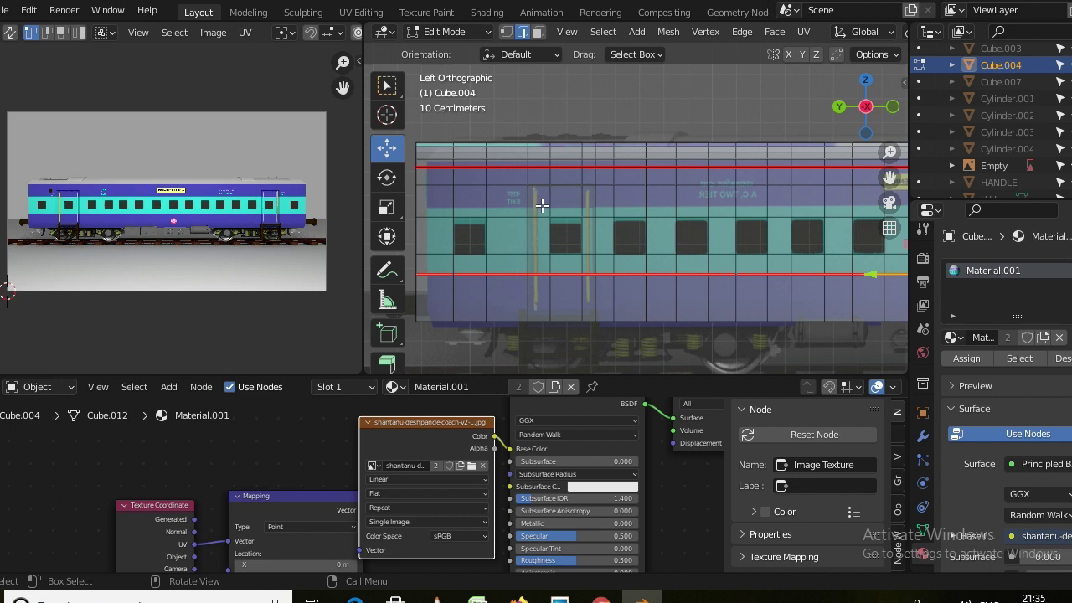
Slide an upper horizontal edge loop to a new height, then place another loop cut.
{"action": "left_click", "coordinate": [570, 182]}
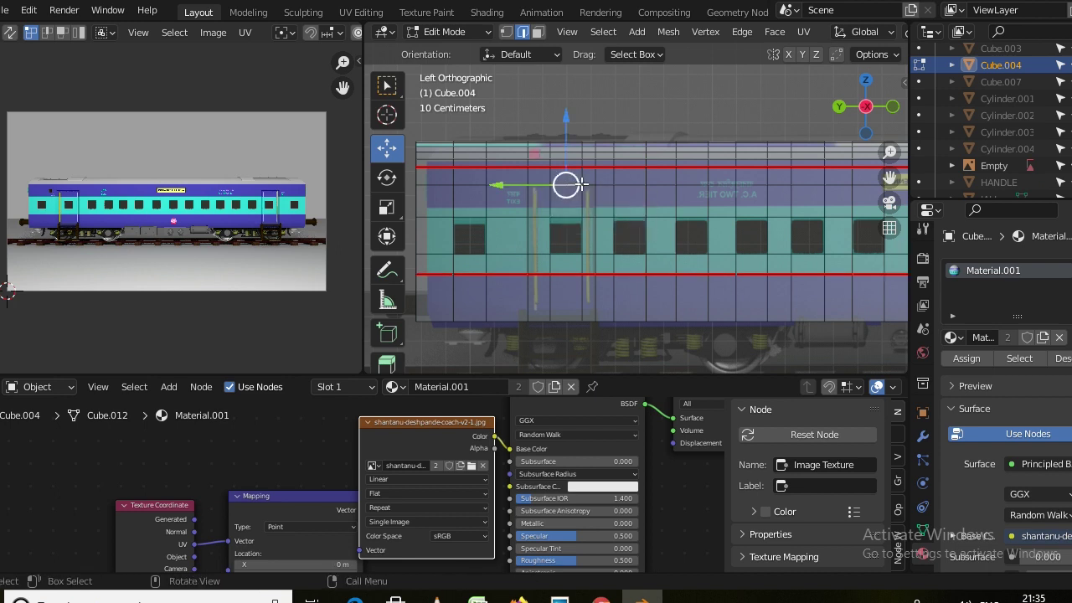
{"action": "left_click", "coordinate": [628, 185], "text": "alt"}
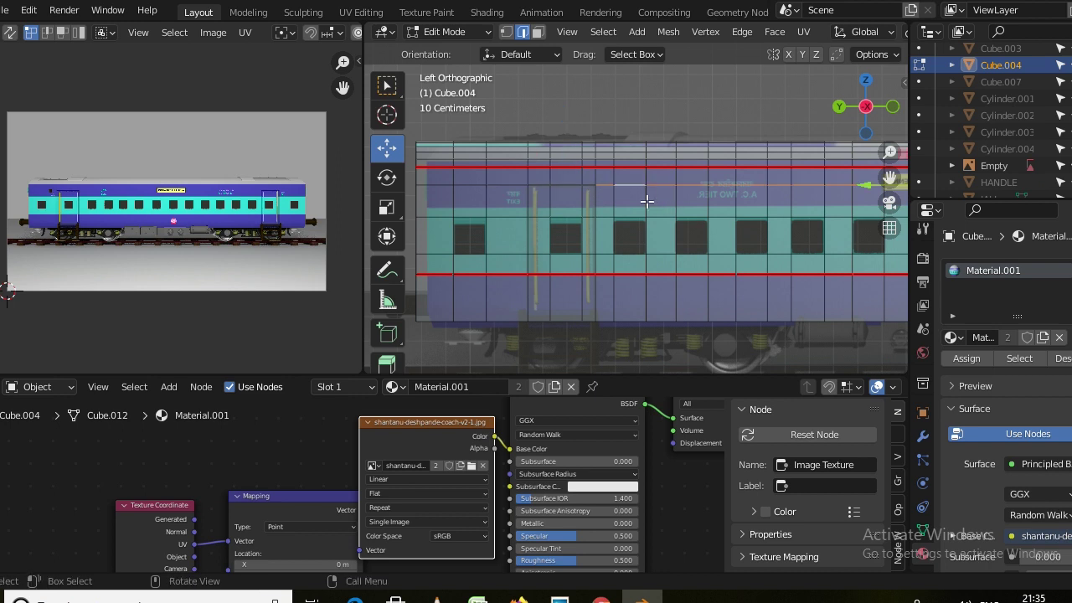
{"action": "left_click", "coordinate": [584, 189], "text": "alt"}
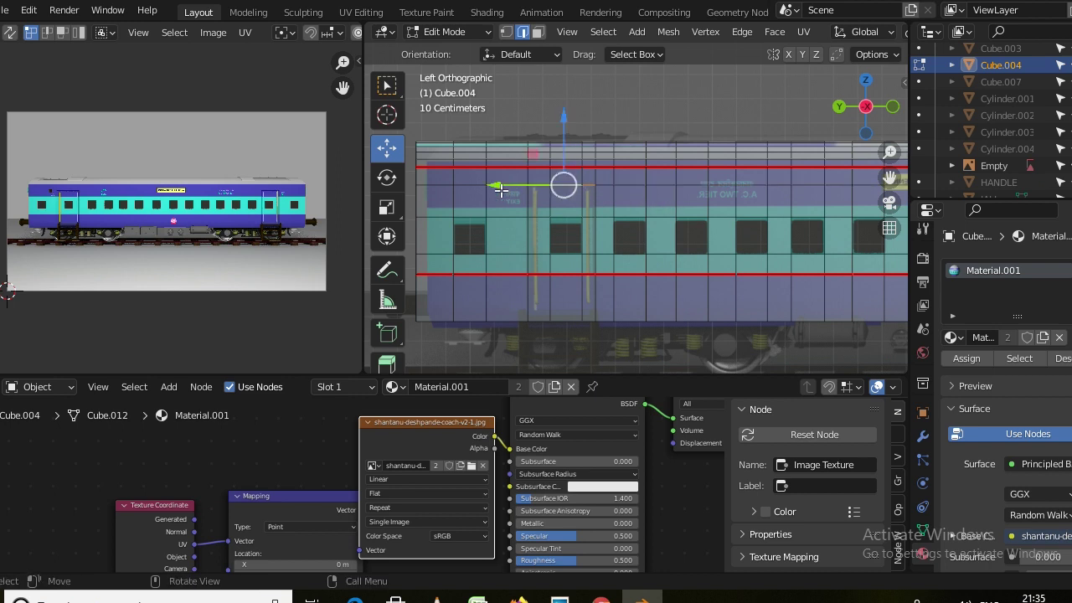
{"action": "left_click", "coordinate": [476, 186], "text": "alt"}
{"action": "left_click", "coordinate": [607, 185], "text": "alt"}
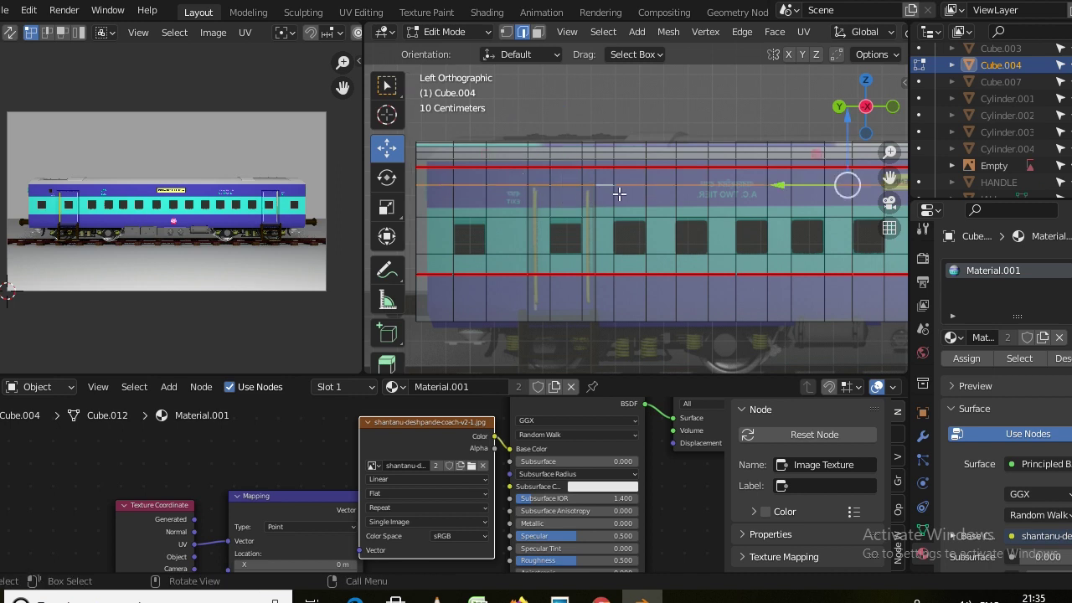
{"action": "key", "text": "g"}
{"action": "key", "text": "g"}
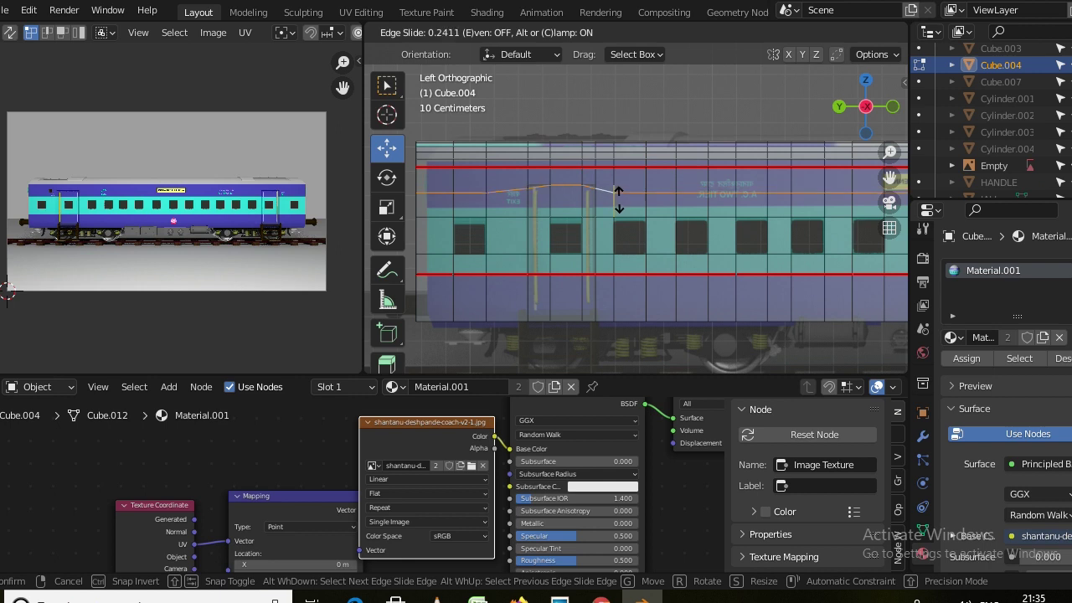
{"action": "left_click", "coordinate": [623, 195]}
{"action": "scroll", "coordinate": [624, 194], "scroll_direction": "up", "scroll_amount": 2}
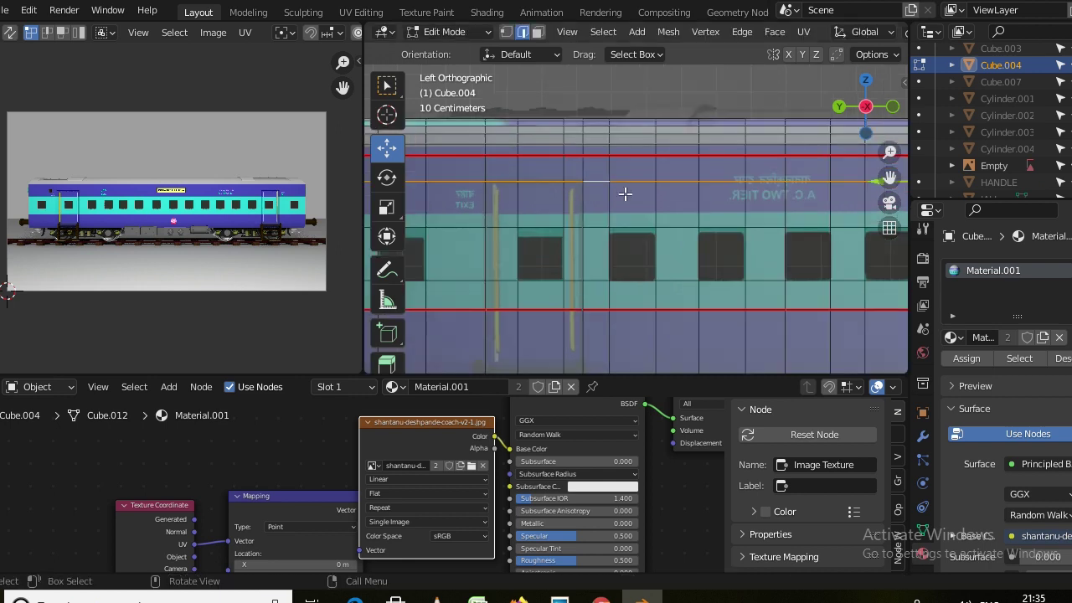
{"action": "scroll", "coordinate": [625, 193], "scroll_direction": "down", "scroll_amount": 2}
{"action": "key", "text": "ctrl+r"}
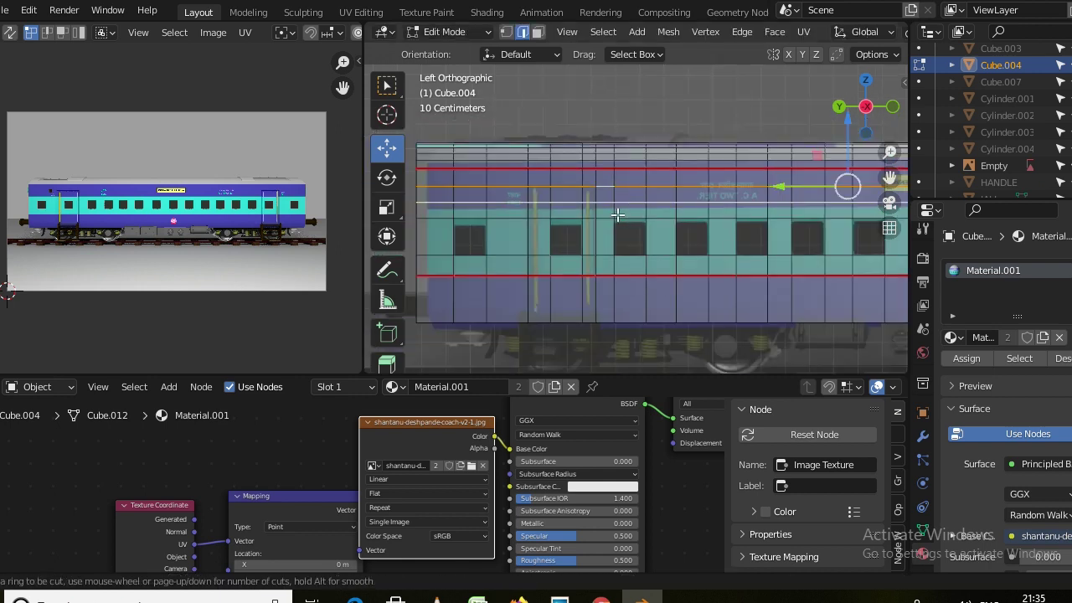
{"action": "left_click", "coordinate": [616, 215]}
Finish the new loop cut and orbit to view the coach from the side.
{"action": "left_click", "coordinate": [616, 215]}
{"action": "left_click", "coordinate": [741, 30]}
{"action": "scroll", "coordinate": [663, 304], "scroll_direction": "down", "scroll_amount": 3}
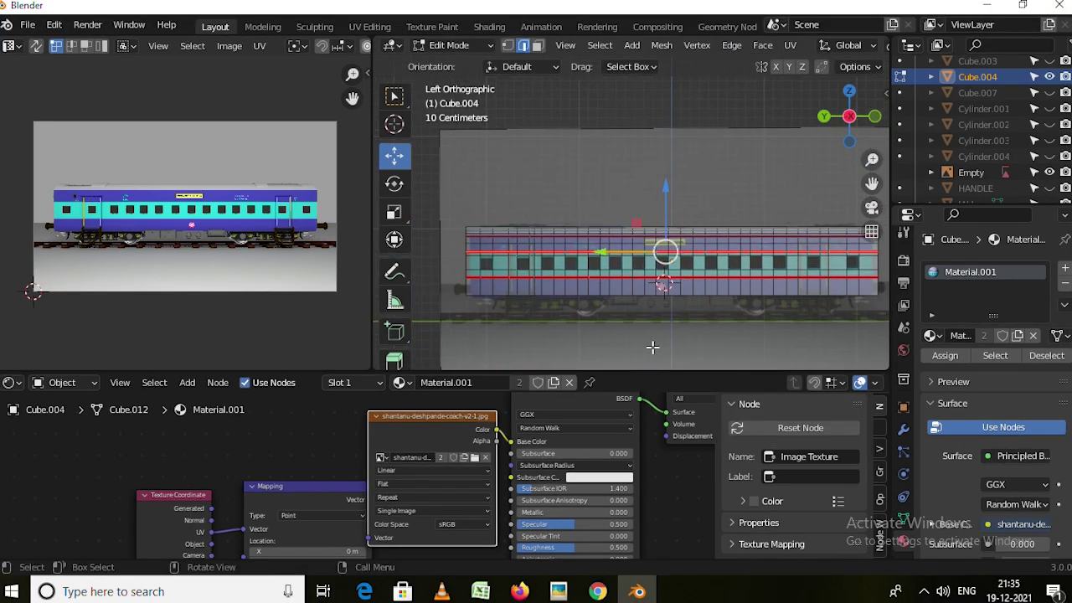
{"action": "scroll", "coordinate": [650, 347], "scroll_direction": "up", "scroll_amount": 3}
{"action": "scroll", "coordinate": [586, 295], "scroll_direction": "up", "scroll_amount": 1}
{"action": "scroll", "coordinate": [531, 294], "scroll_direction": "up", "scroll_amount": 1, "text": "ctrl"}
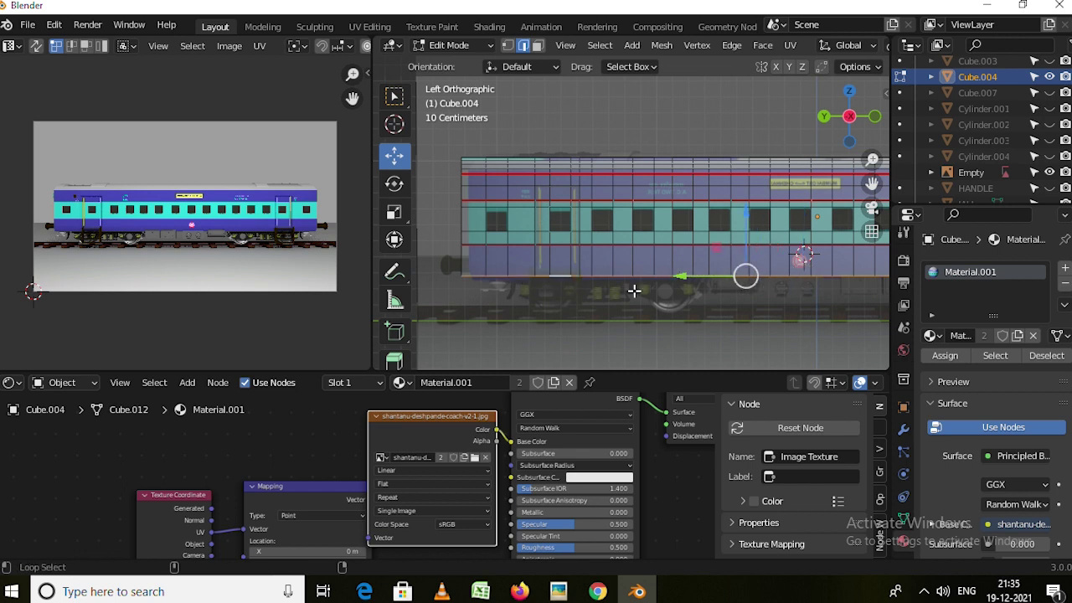
{"action": "scroll", "coordinate": [634, 292], "scroll_direction": "down", "scroll_amount": 4, "text": "ctrl"}
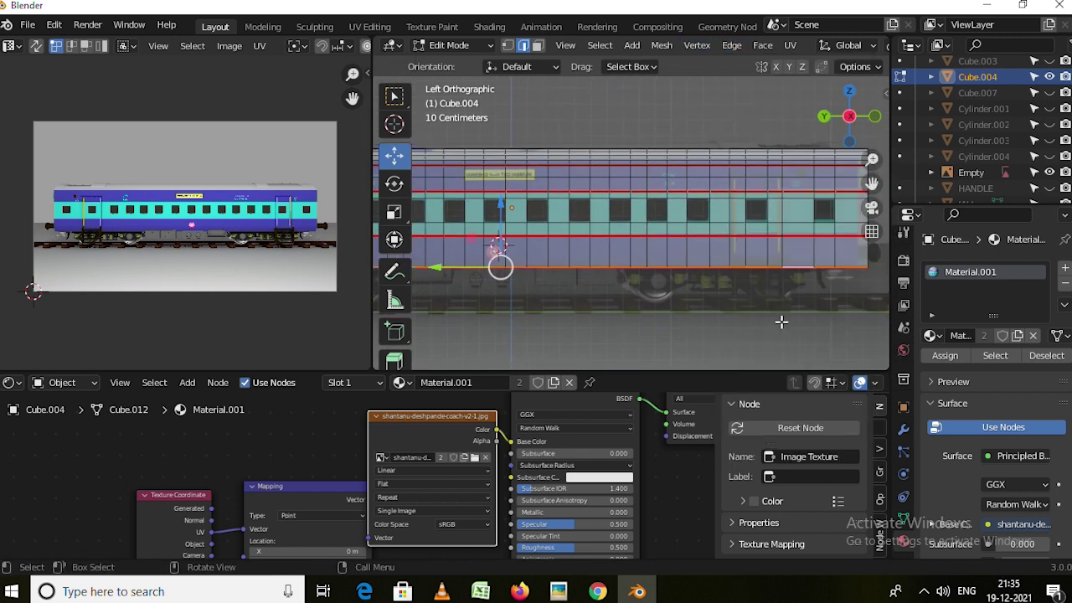
{"action": "middle_click_drag", "start_coordinate": [780, 318], "coordinate": [670, 251]}
{"action": "left_click", "coordinate": [731, 45]}
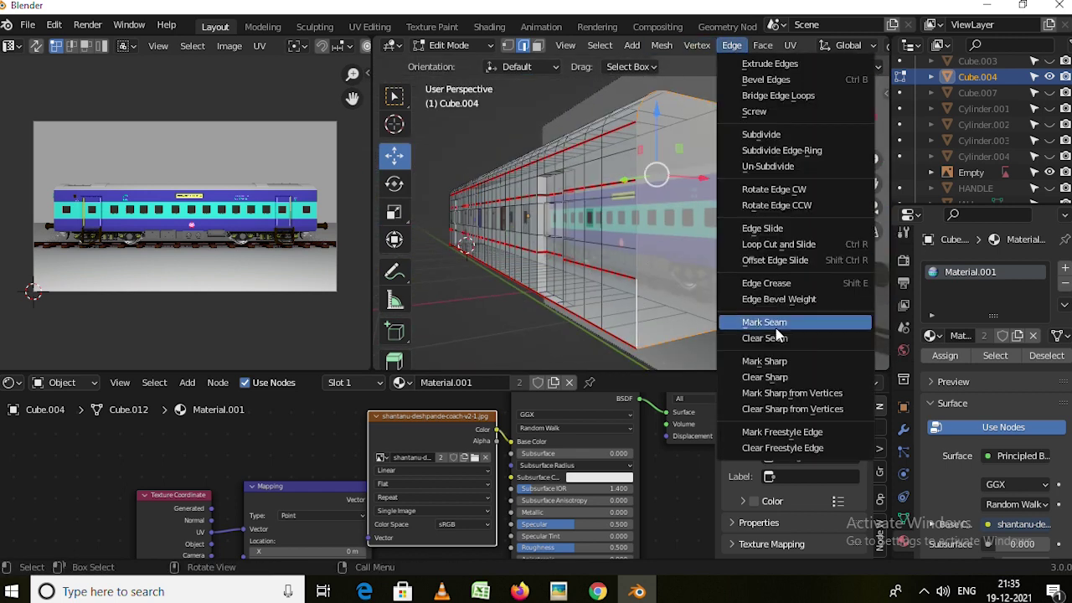
{"action": "middle_click_drag", "start_coordinate": [720, 209], "coordinate": [629, 67]}
{"action": "left_click", "coordinate": [731, 45]}
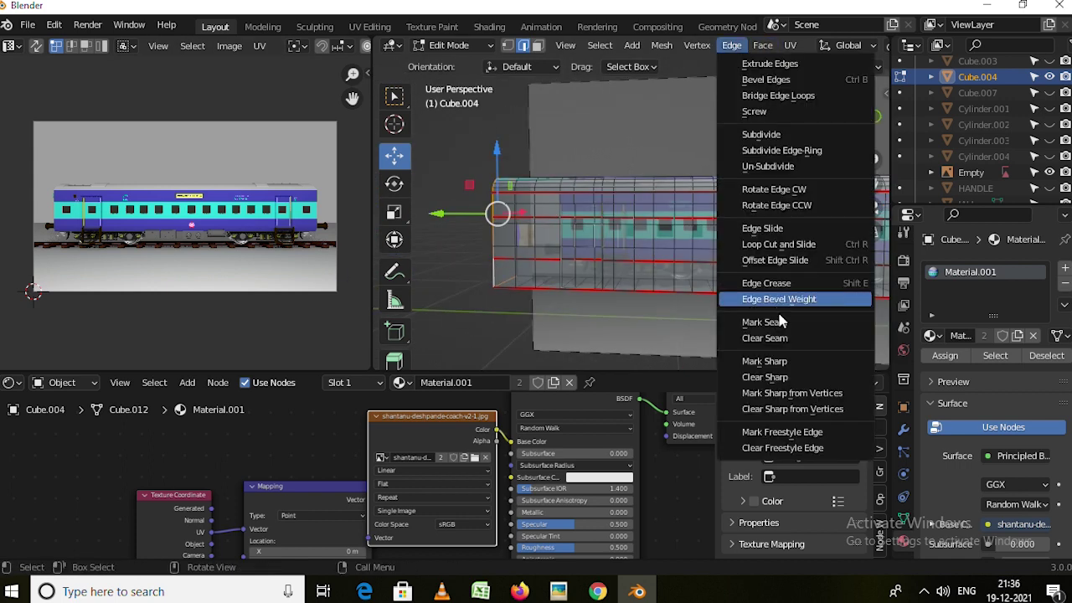
Select the whole mesh and unwrap it with Smart UV Project.
{"action": "key", "text": "a"}
{"action": "key", "text": "u"}
{"action": "left_click", "coordinate": [599, 91]}
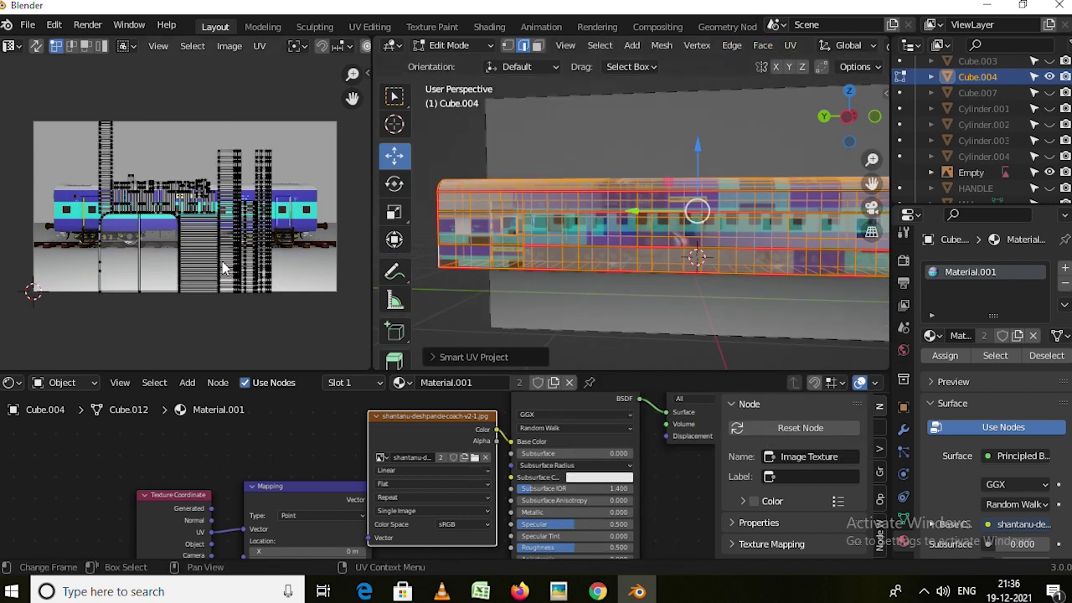
{"action": "left_click", "coordinate": [526, 204]}
Reselect all faces and switch to the Left Orthographic side view.
{"action": "key", "text": "3"}
{"action": "left_click", "coordinate": [507, 206]}
{"action": "left_click", "coordinate": [516, 208]}
{"action": "scroll", "coordinate": [505, 212], "scroll_direction": "down", "scroll_amount": 2}
{"action": "key", "text": "a"}
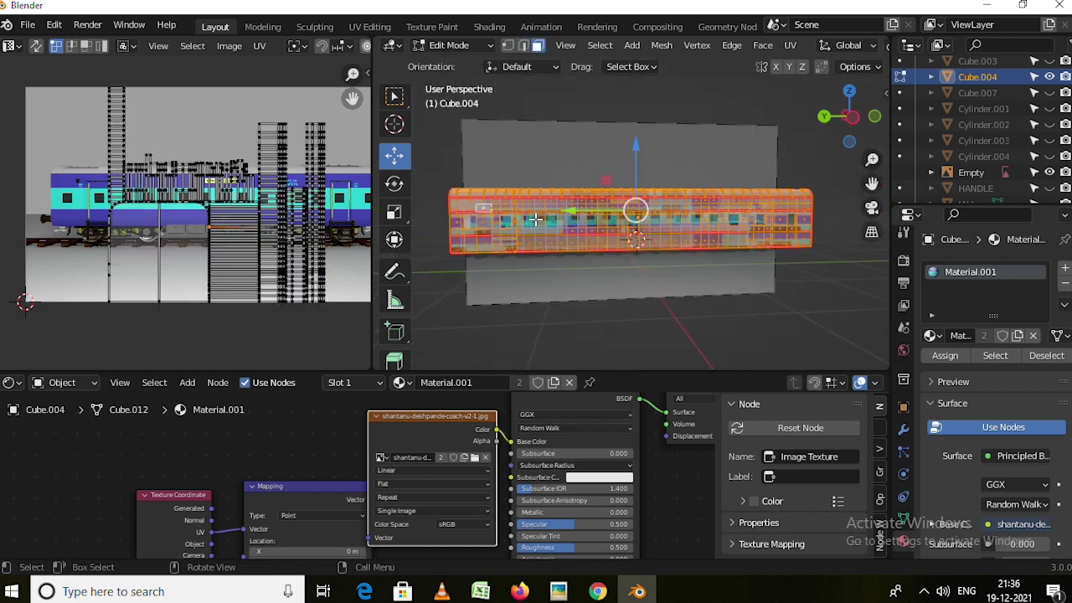
{"action": "key", "text": "ctrl+KP_3"}
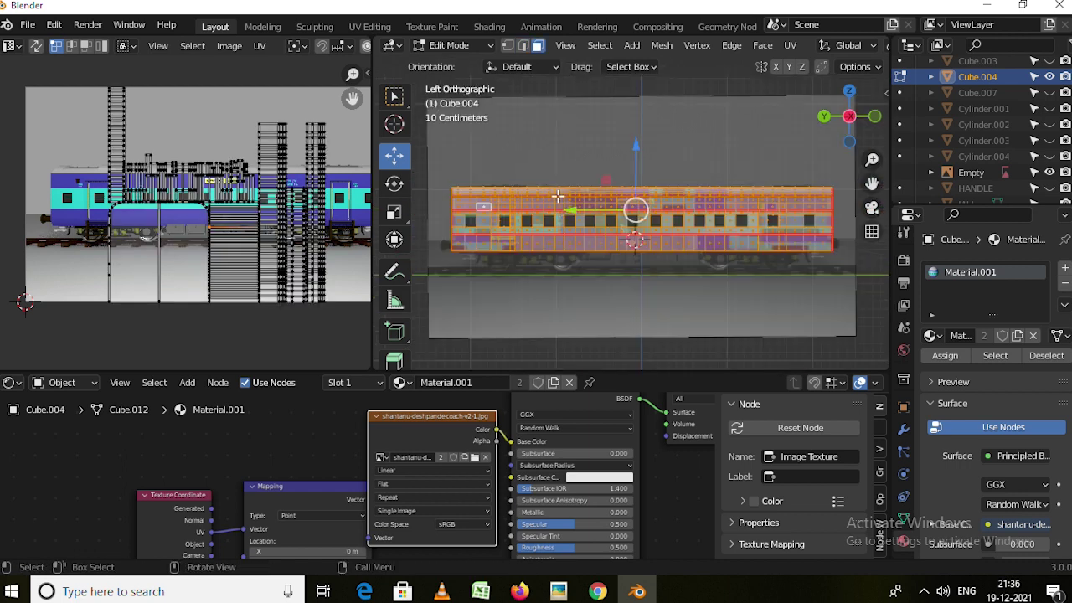
Unwrap the coach with Project from View from the side view.
{"action": "key", "text": "u"}
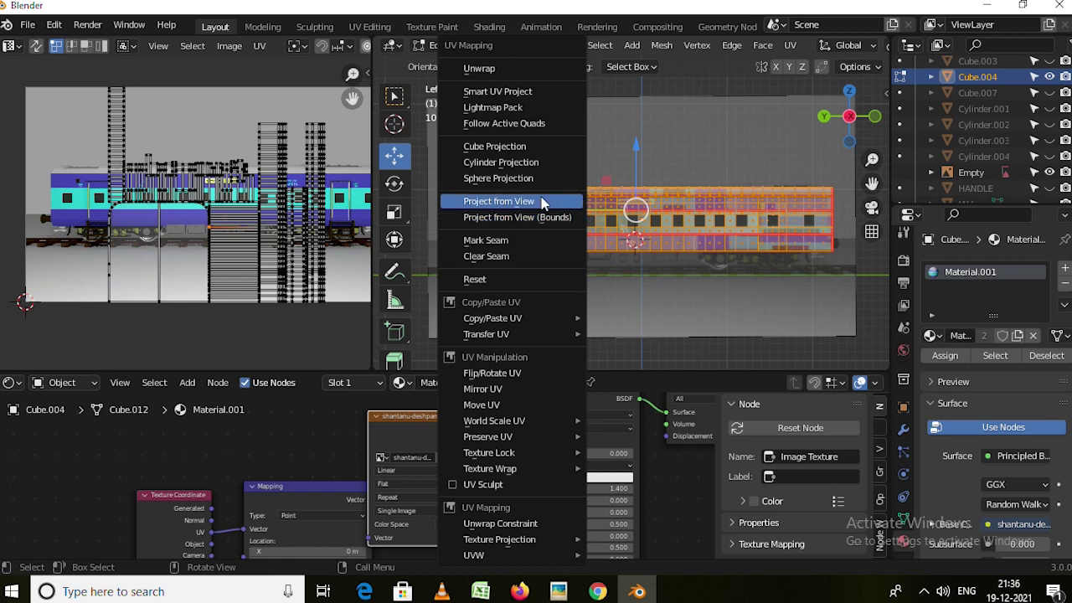
{"action": "left_click", "coordinate": [542, 203]}
{"action": "scroll", "coordinate": [227, 216], "scroll_direction": "up", "scroll_amount": 2}
{"action": "scroll", "coordinate": [227, 216], "scroll_direction": "down", "scroll_amount": 2}
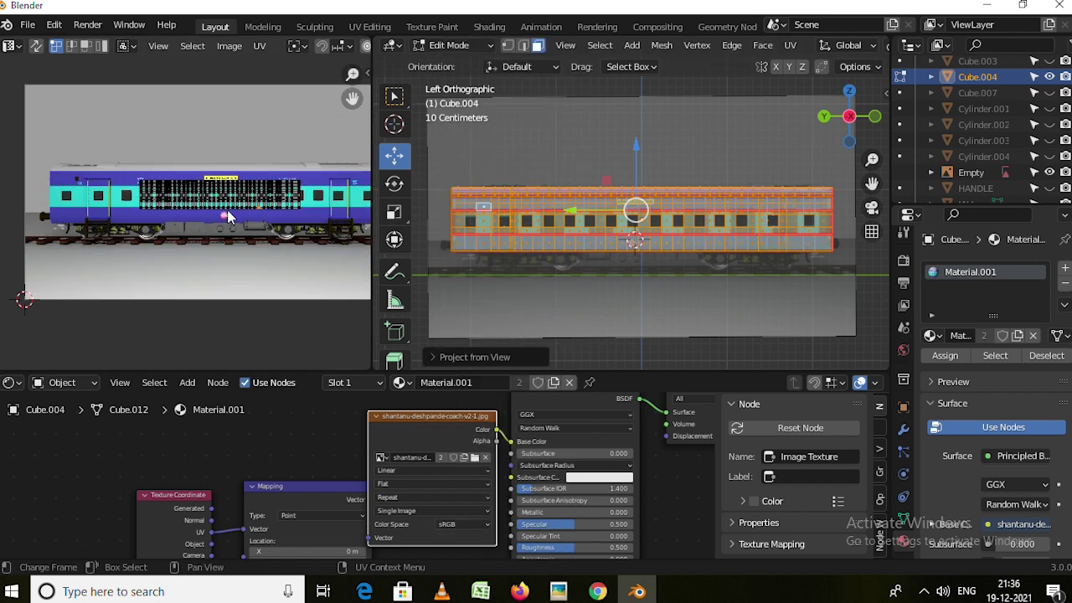
{"action": "scroll", "coordinate": [303, 241], "scroll_direction": "up", "scroll_amount": 2}
Box-select the projected UV island and scale it by about 2.16 over the texture.
{"action": "mouse_move", "coordinate": [308, 200]}
{"action": "left_mouse_down"}
{"action": "mouse_move", "coordinate": [36, 185]}
{"action": "mouse_move", "coordinate": [44, 147]}
{"action": "left_mouse_up"}
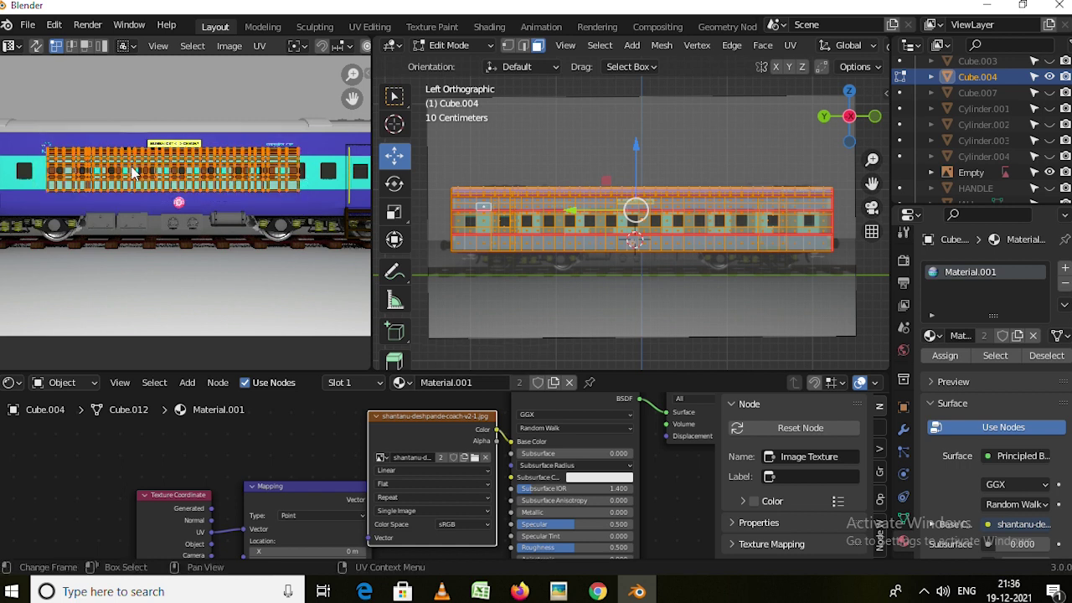
{"action": "scroll", "coordinate": [134, 175], "scroll_direction": "down", "scroll_amount": 2}
{"action": "key", "text": "s"}
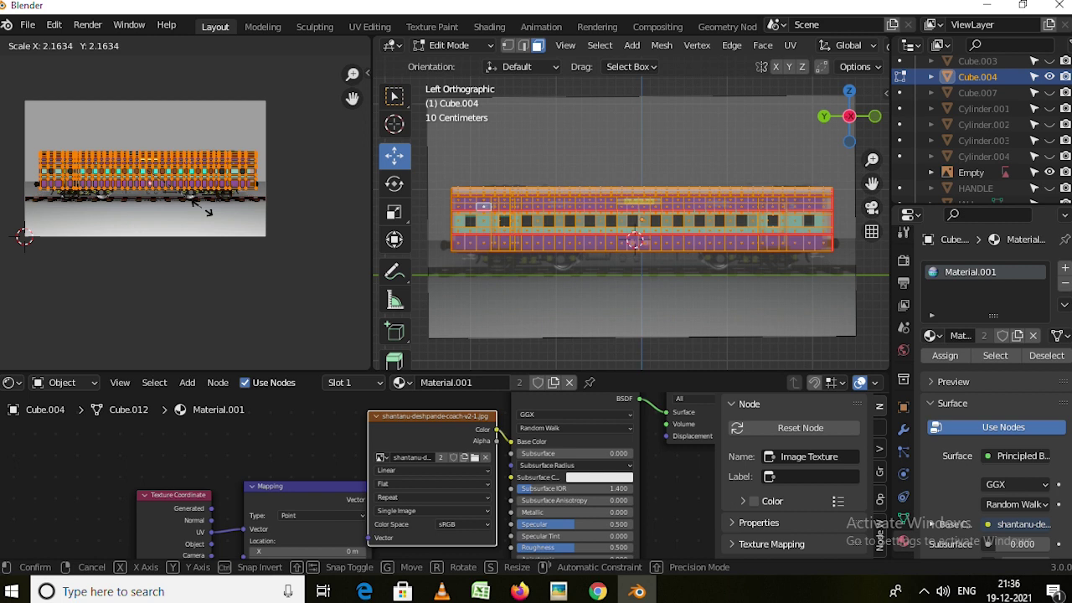
{"action": "left_click", "coordinate": [204, 210]}
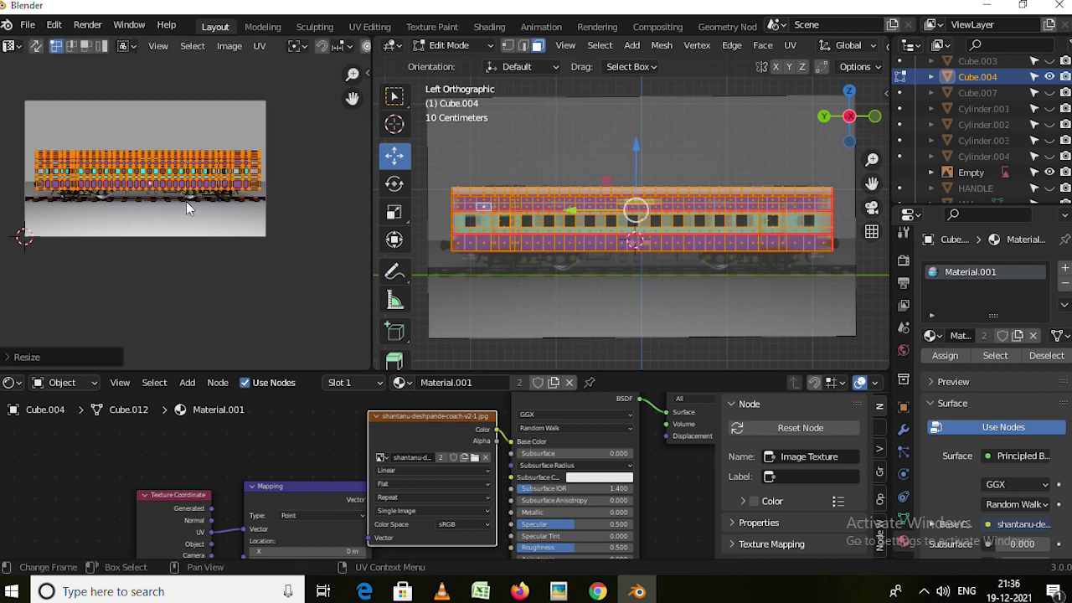
{"action": "scroll", "coordinate": [529, 251], "scroll_direction": "up", "scroll_amount": 3}
{"action": "scroll", "coordinate": [529, 252], "scroll_direction": "down", "scroll_amount": 3}
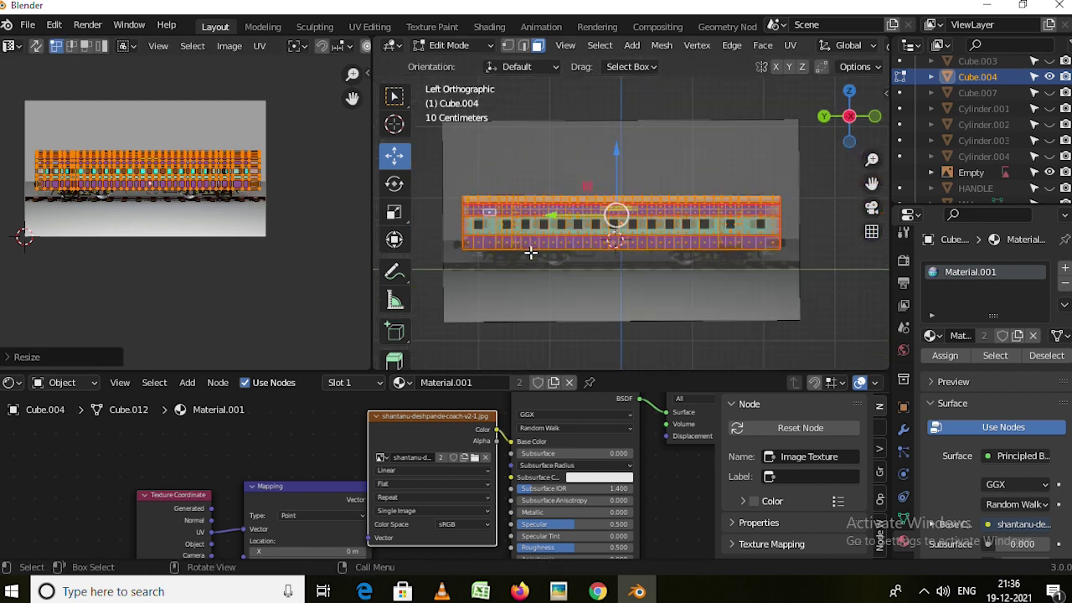
{"action": "key", "text": "c"}
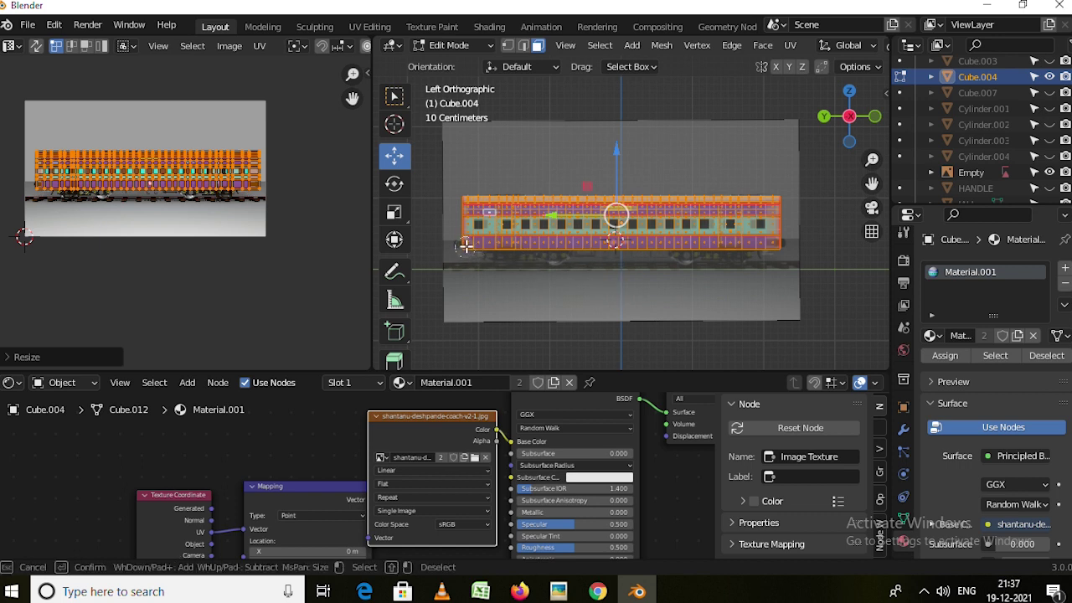
Cancel the brush and unwrap the coach's selected faces from the face context menu.
{"action": "right_click", "coordinate": [508, 242]}
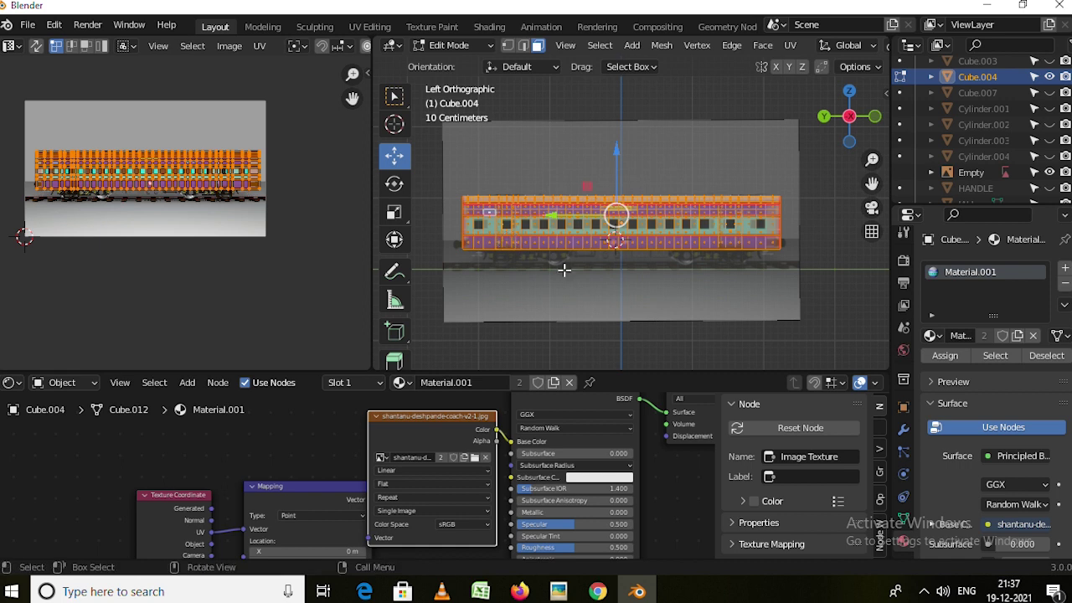
{"action": "key", "text": "Tab"}
{"action": "scroll", "coordinate": [530, 265], "scroll_direction": "up", "scroll_amount": 2}
{"action": "key", "text": "Tab"}
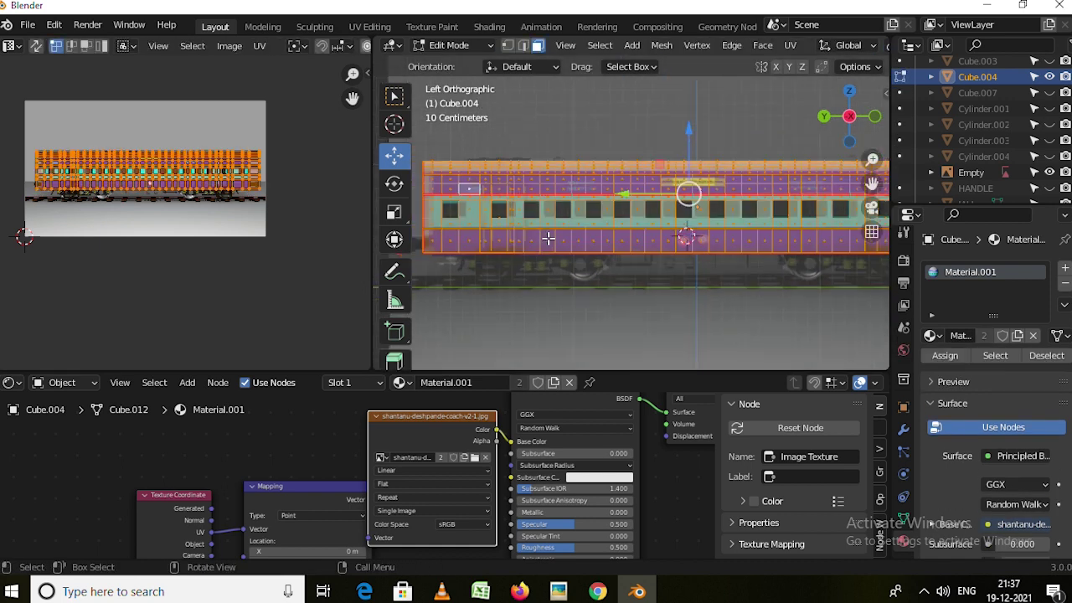
{"action": "scroll", "coordinate": [548, 239], "scroll_direction": "down", "scroll_amount": 1}
{"action": "right_click", "coordinate": [704, 205]}
{"action": "left_click", "coordinate": [758, 285]}
{"action": "scroll", "coordinate": [524, 252], "scroll_direction": "up", "scroll_amount": 1}
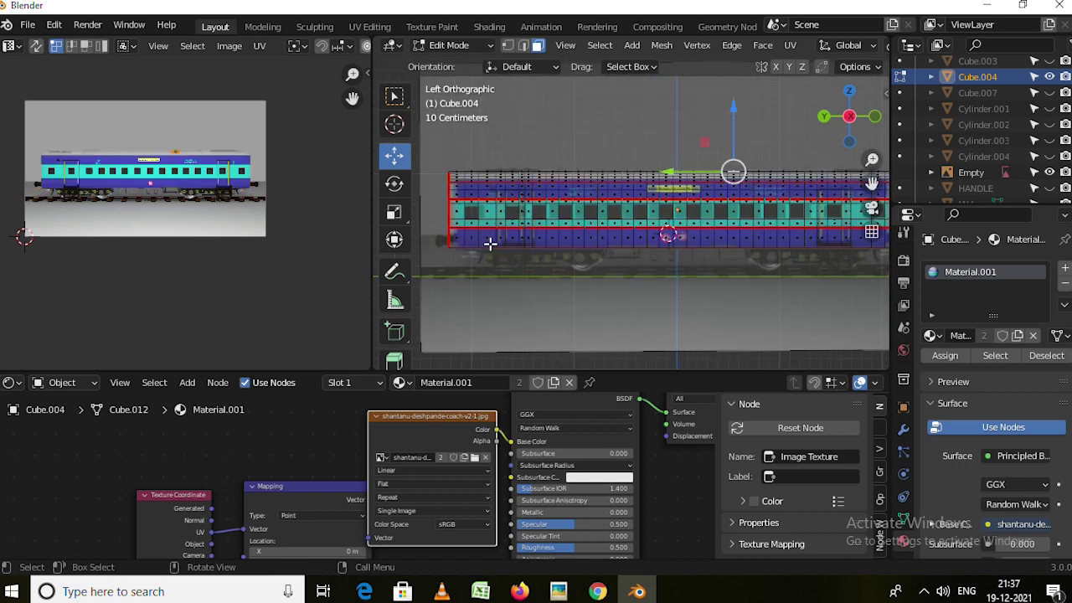
{"action": "scroll", "coordinate": [490, 243], "scroll_direction": "up", "scroll_amount": 5}
{"action": "scroll", "coordinate": [95, 215], "scroll_direction": "up", "scroll_amount": 5}
Select the strip of door faces on the coach side.
{"action": "key", "text": "g"}
{"action": "right_click", "coordinate": [158, 228]}
{"action": "scroll", "coordinate": [395, 210], "scroll_direction": "down", "scroll_amount": 2}
{"action": "scroll", "coordinate": [184, 209], "scroll_direction": "down", "scroll_amount": 3}
{"action": "left_click", "coordinate": [718, 227]}
{"action": "left_click", "coordinate": [703, 184], "text": "shift"}
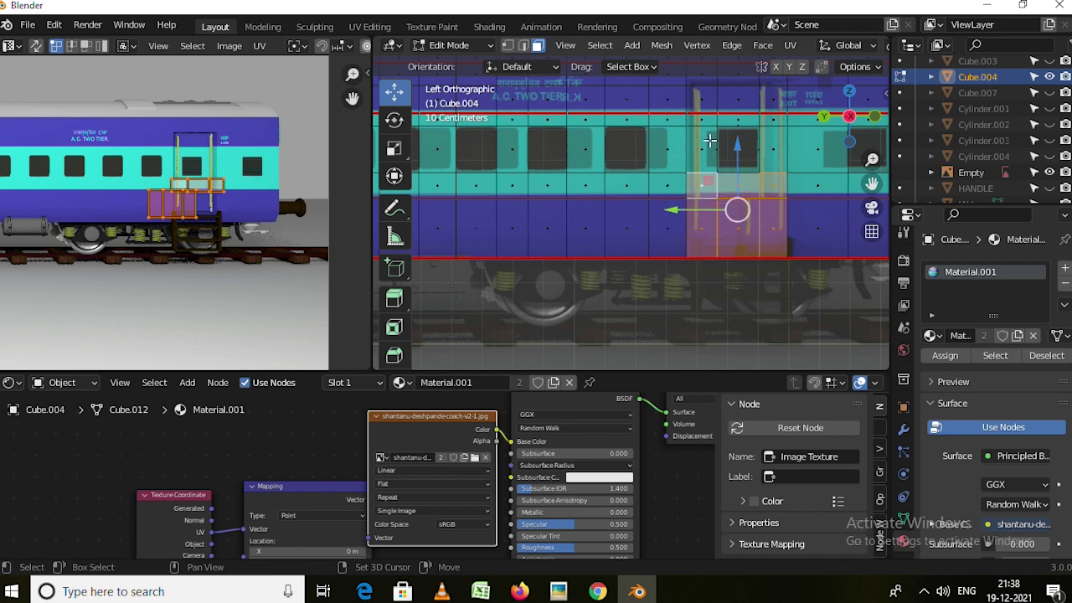
{"action": "left_click", "coordinate": [709, 141], "text": "shift"}
{"action": "left_click", "coordinate": [722, 105], "text": "shift"}
{"action": "left_click", "coordinate": [771, 126], "text": "shift"}
{"action": "middle_click_drag", "start_coordinate": [737, 150], "coordinate": [741, 218], "text": "shift"}
Project the door faces from view, then move and shrink the island onto the texture's door.
{"action": "key", "text": "u"}
{"action": "left_click", "coordinate": [695, 187]}
{"action": "key", "text": "g"}
{"action": "left_click", "coordinate": [251, 180]}
{"action": "scroll", "coordinate": [251, 215], "scroll_direction": "up", "scroll_amount": 3}
{"action": "key", "text": "s"}
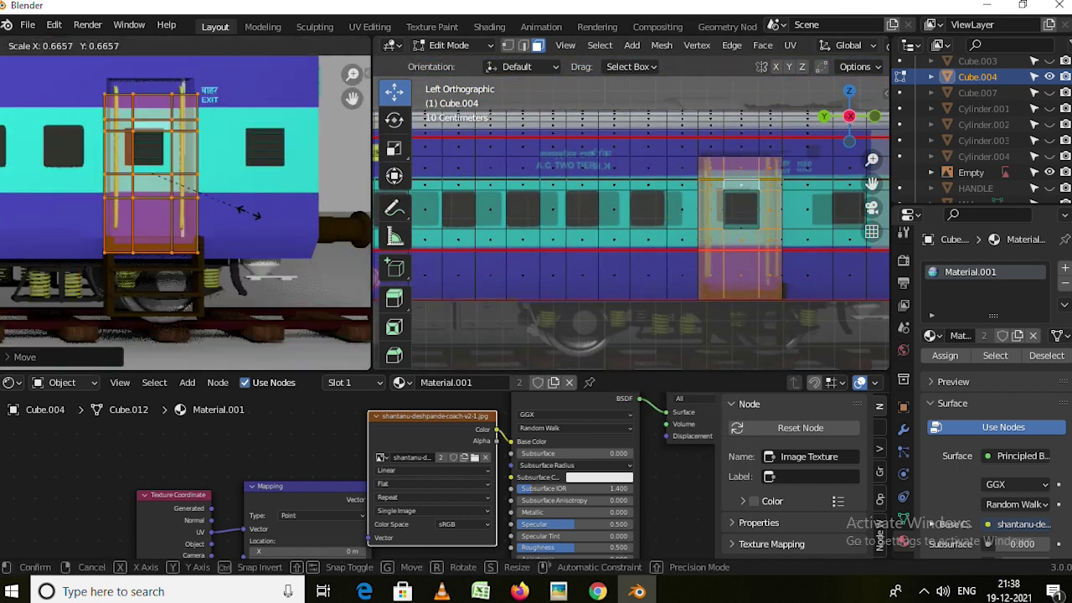
{"action": "left_click", "coordinate": [215, 179]}
Reposition the door island, shorten it vertically, and select its lower faces.
{"action": "key", "text": "g"}
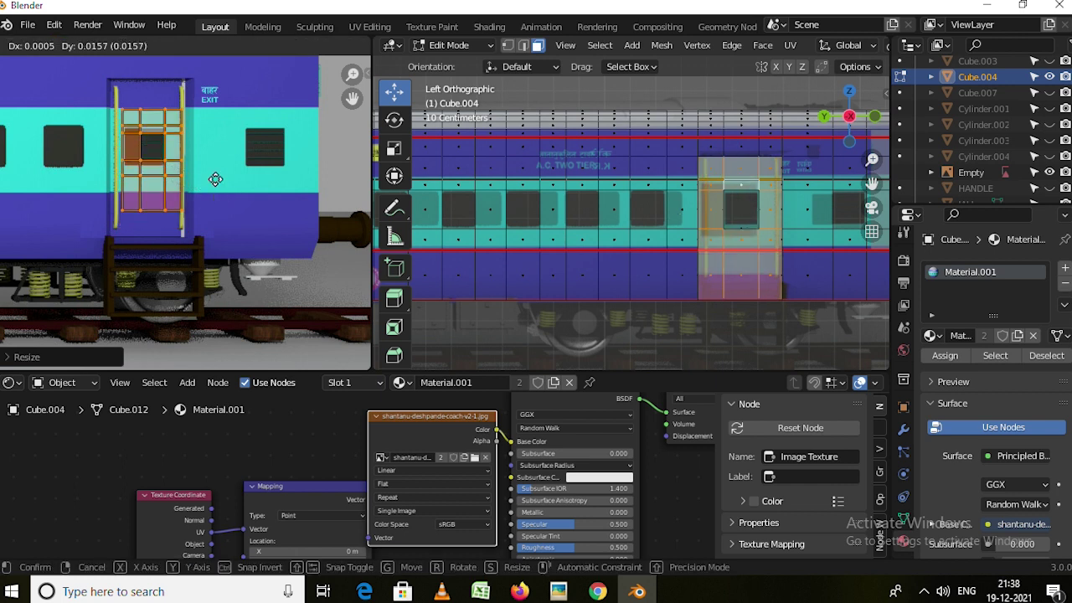
{"action": "left_click", "coordinate": [221, 215]}
{"action": "key", "text": "s"}
{"action": "key", "text": "y"}
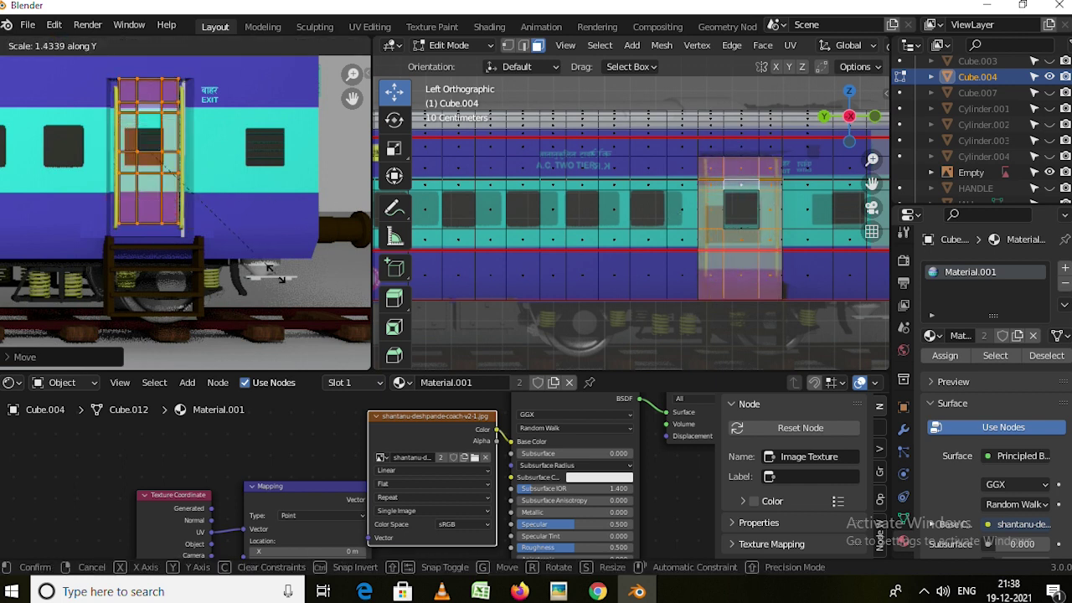
{"action": "left_click", "coordinate": [251, 242]}
{"action": "left_click_drag", "start_coordinate": [107, 209], "coordinate": [199, 184]}
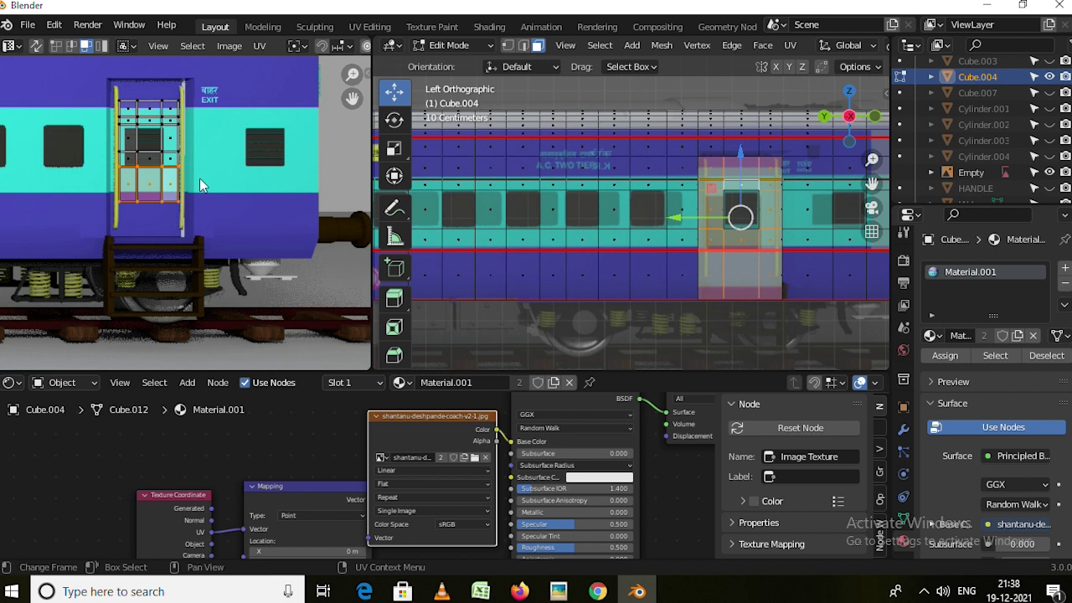
Scale the top row of door UV faces instead of the lower faces.
{"action": "key", "text": "s"}
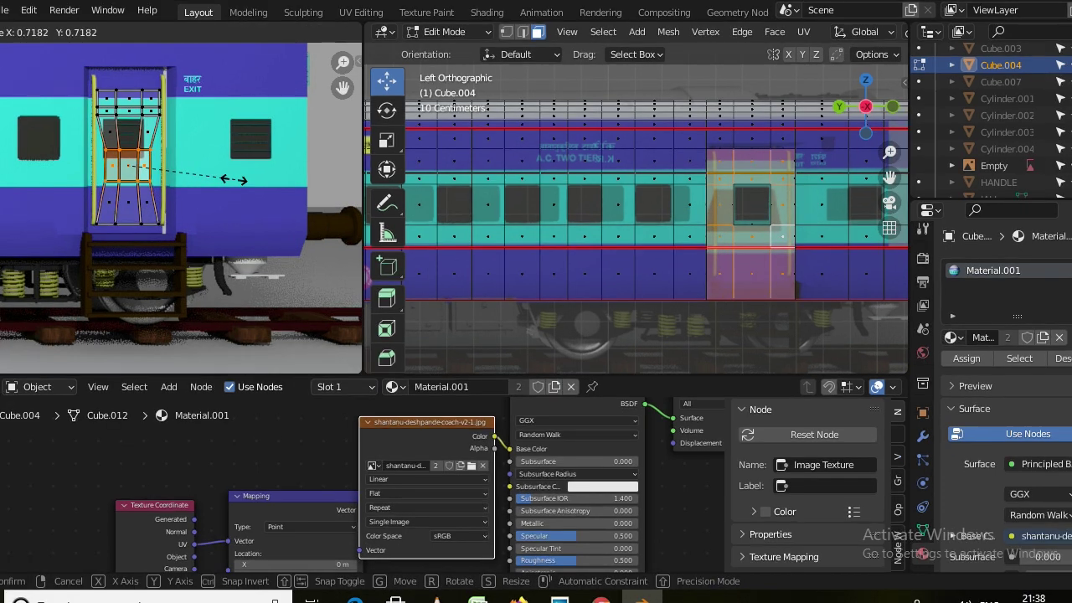
{"action": "right_click", "coordinate": [235, 179]}
{"action": "left_click_drag", "start_coordinate": [92, 84], "coordinate": [167, 118]}
{"action": "key", "text": "s"}
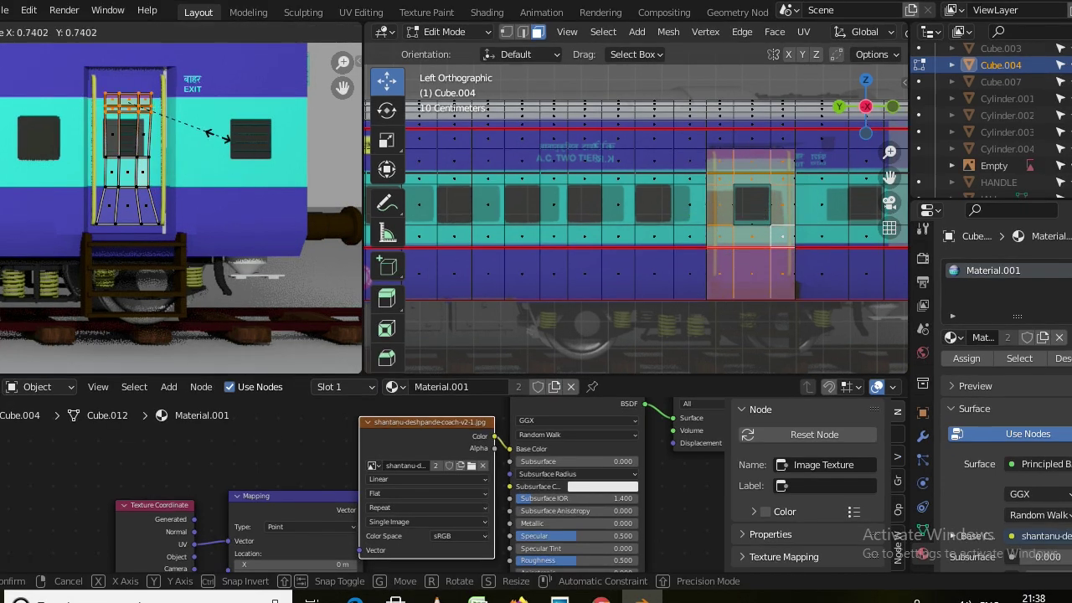
{"action": "left_click", "coordinate": [208, 134]}
{"action": "scroll", "coordinate": [168, 118], "scroll_direction": "up", "scroll_amount": 3}
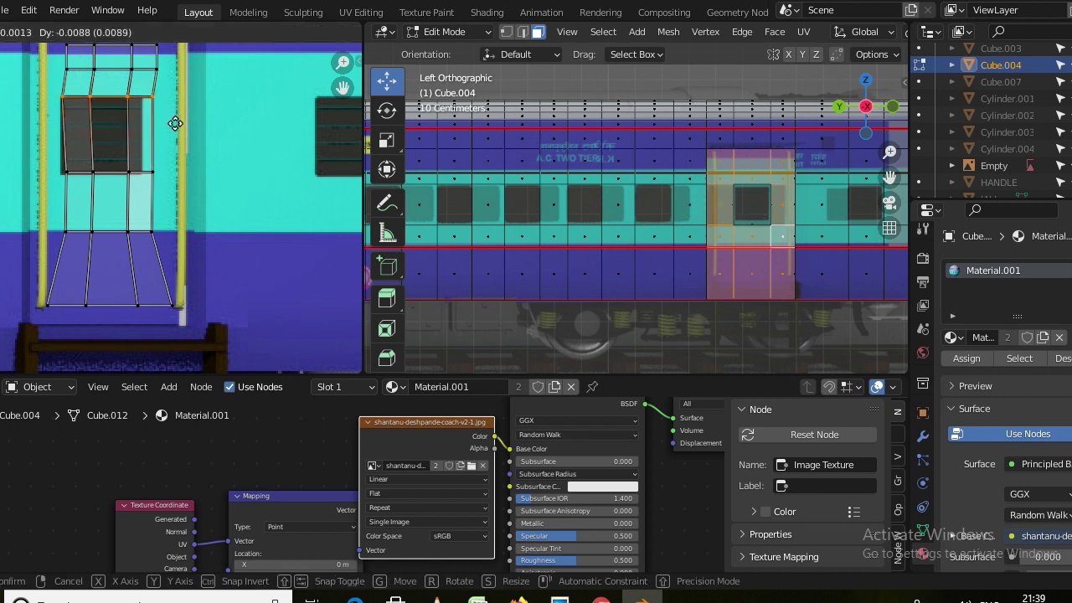
Squeeze the face left of the window into a sliver and try nudging its vertices, undoing the shifts.
{"action": "left_click", "coordinate": [73, 155]}
{"action": "key", "text": "s"}
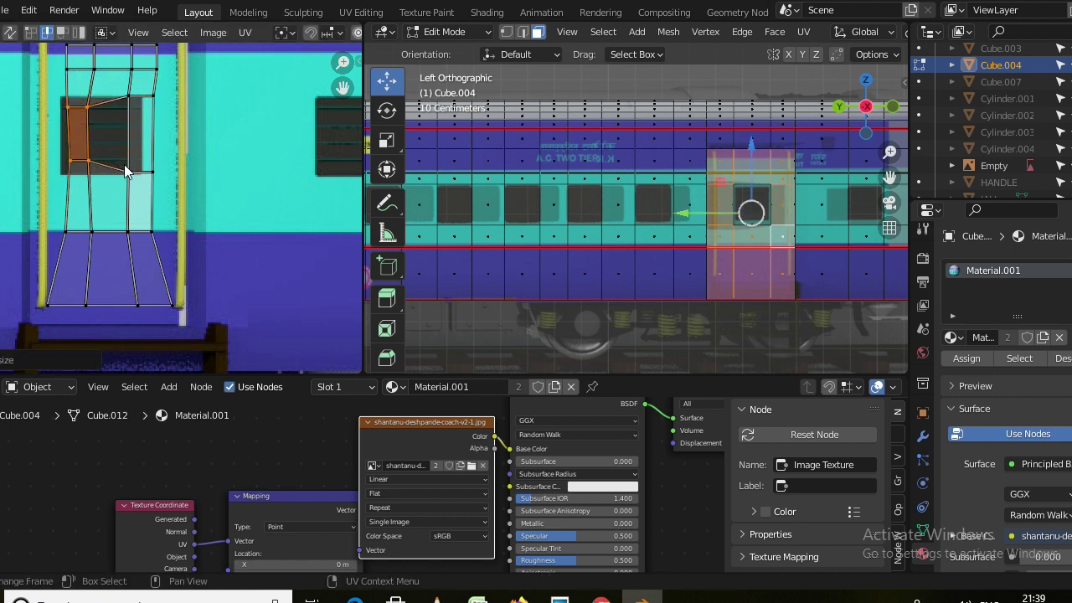
{"action": "left_click", "coordinate": [96, 154]}
{"action": "key", "text": "g"}
{"action": "left_click", "coordinate": [66, 103]}
{"action": "key", "text": "g"}
{"action": "left_click", "coordinate": [66, 118]}
{"action": "key", "text": "g"}
{"action": "left_click", "coordinate": [67, 124]}
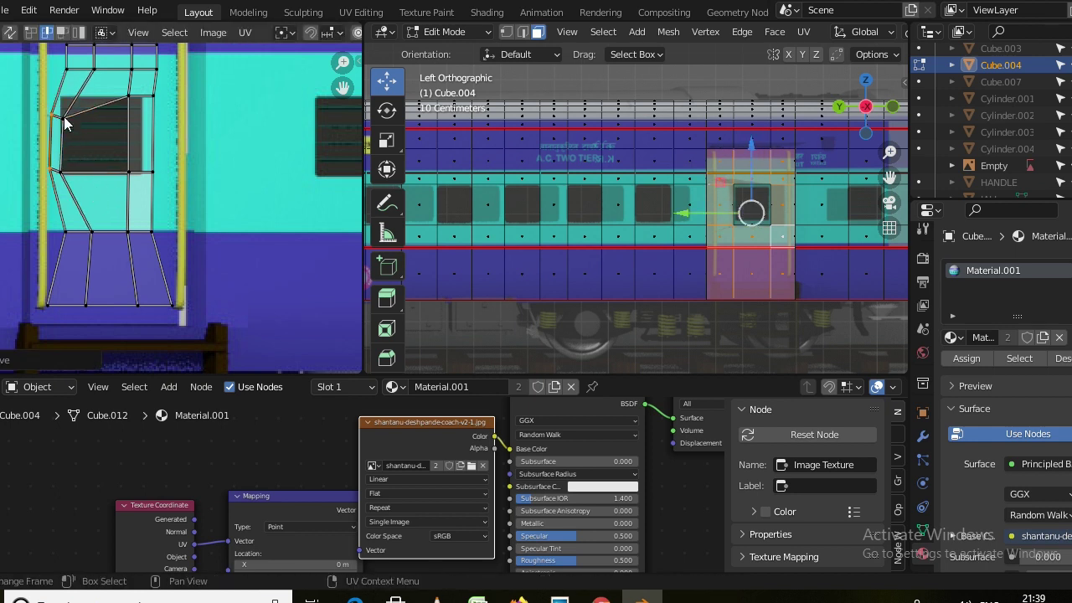
{"action": "key", "text": "ctrl+z"}
{"action": "key", "text": "ctrl+z"}
{"action": "key", "text": "ctrl+z"}
{"action": "key", "text": "ctrl+z"}
Shift the window box's right-side vertices right and raise the top row of door faces.
{"action": "left_click", "coordinate": [126, 96]}
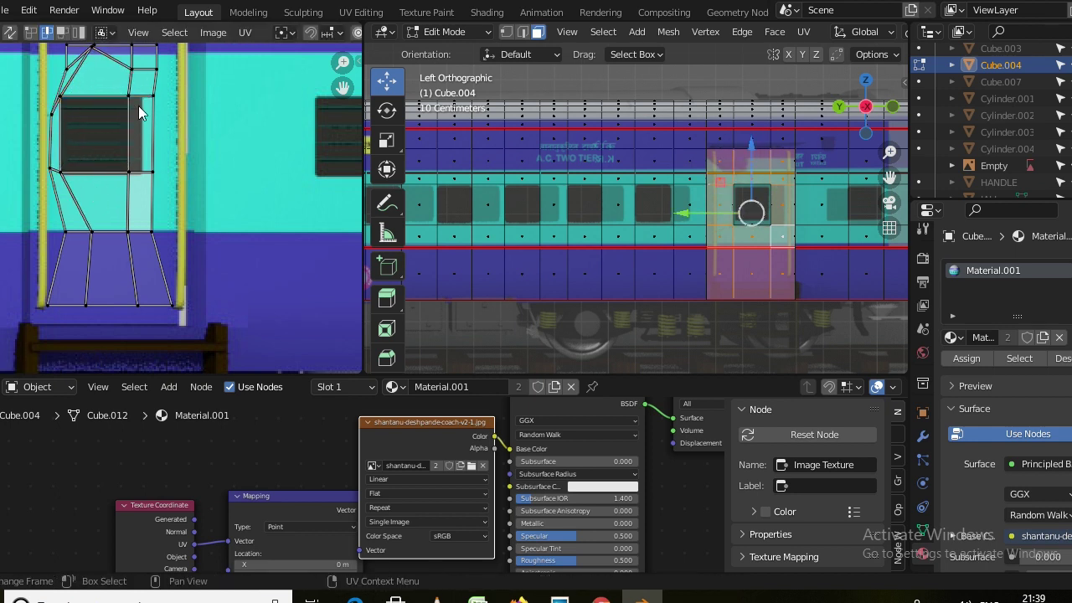
{"action": "key", "text": "g"}
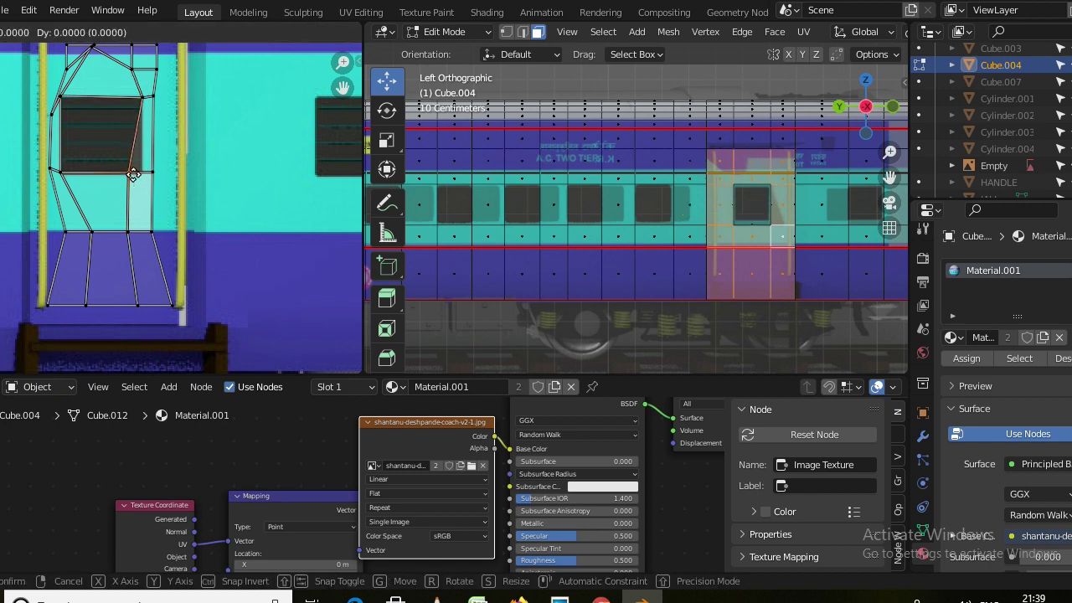
{"action": "left_click", "coordinate": [192, 141]}
{"action": "middle_click_drag", "start_coordinate": [90, 95], "coordinate": [106, 185]}
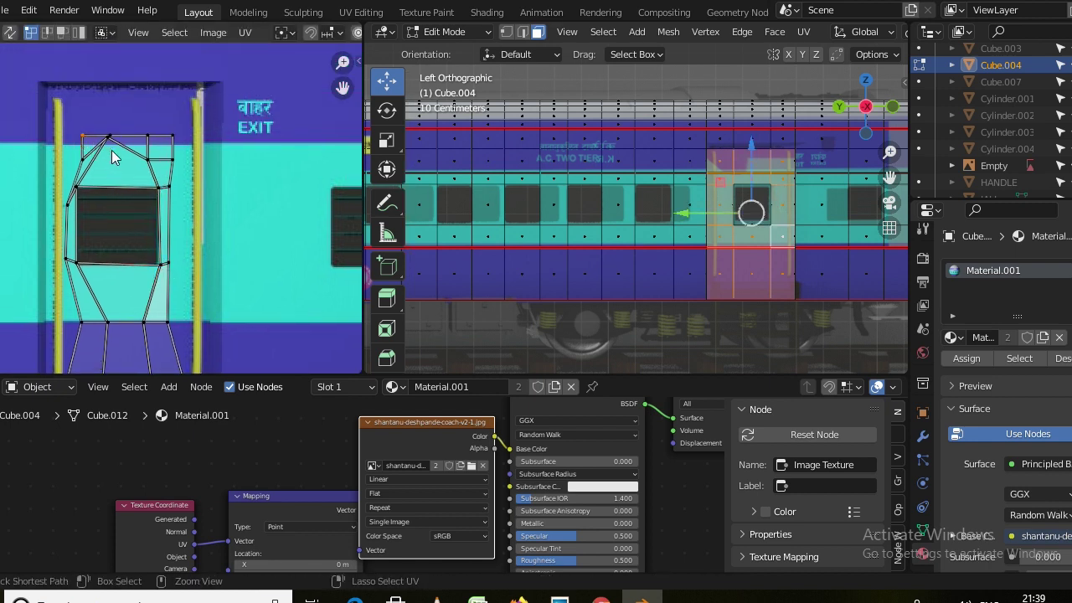
{"action": "key", "text": "3"}
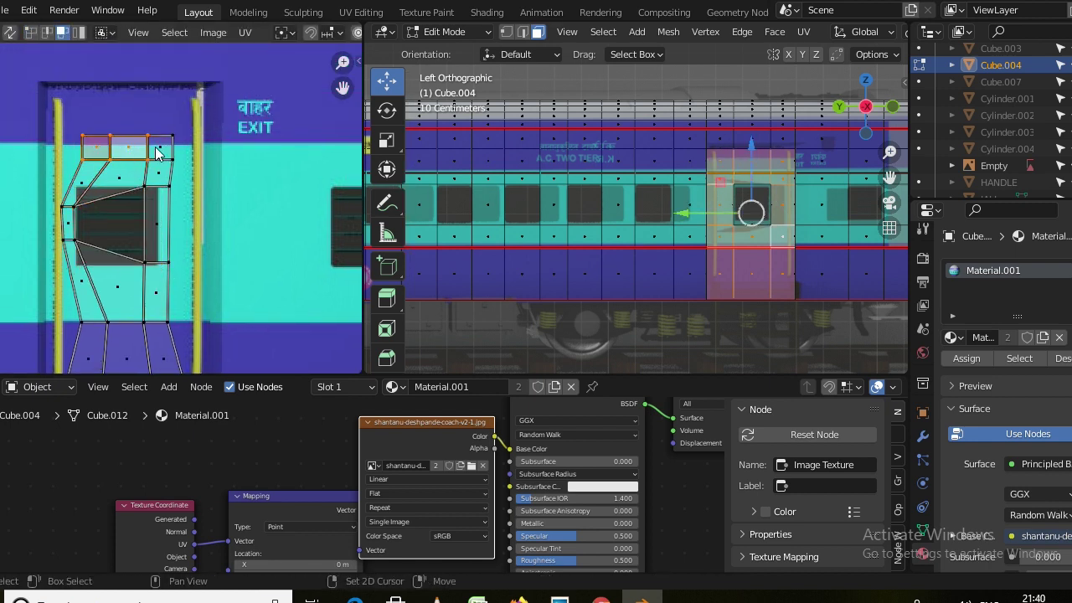
{"action": "left_click_drag", "start_coordinate": [75, 130], "coordinate": [175, 168]}
{"action": "key", "text": "g"}
{"action": "key", "text": "Return"}
Move a box-selected group of door UVs and check the texture in object mode.
{"action": "scroll", "coordinate": [751, 210], "scroll_direction": "up", "scroll_amount": 3}
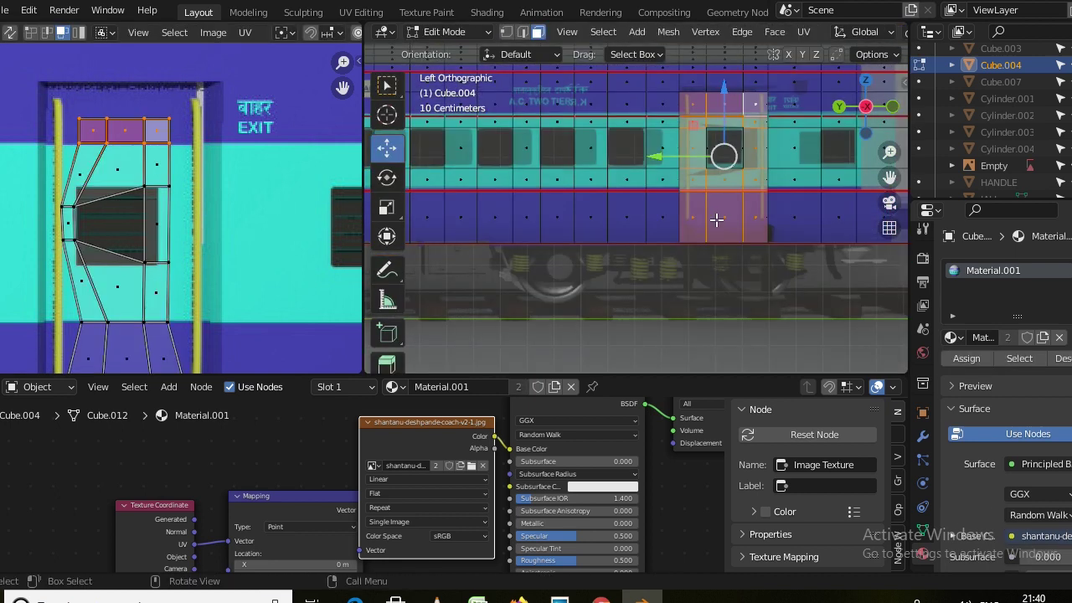
{"action": "scroll", "coordinate": [751, 209], "scroll_direction": "up", "scroll_amount": 2}
{"action": "scroll", "coordinate": [151, 283], "scroll_direction": "up", "scroll_amount": 3}
{"action": "mouse_move", "coordinate": [27, 248]}
{"action": "left_mouse_down"}
{"action": "mouse_move", "coordinate": [321, 287]}
{"action": "mouse_move", "coordinate": [315, 279]}
{"action": "left_mouse_up"}
{"action": "key", "text": "g"}
{"action": "key", "text": "Return"}
{"action": "key", "text": "Tab"}
{"action": "scroll", "coordinate": [565, 236], "scroll_direction": "down", "scroll_amount": 3}
{"action": "key", "text": "Tab"}
{"action": "scroll", "coordinate": [565, 236], "scroll_direction": "up", "scroll_amount": 2}
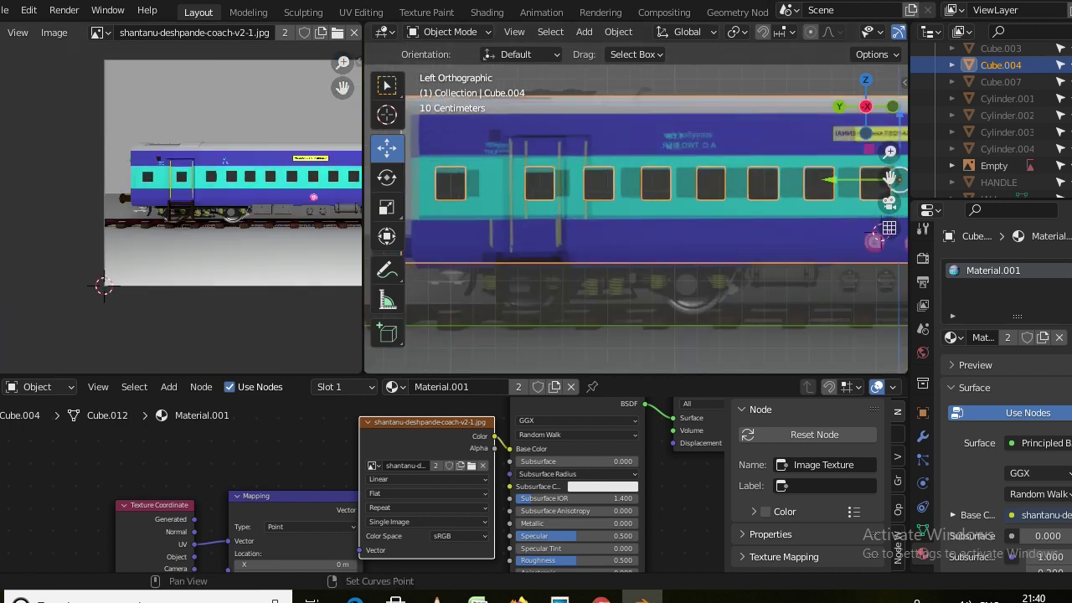
{"action": "scroll", "coordinate": [542, 237], "scroll_direction": "up", "scroll_amount": 2}
Select the second doorway column of faces and project them from a head-on view.
{"action": "left_click", "coordinate": [543, 237]}
{"action": "scroll", "coordinate": [543, 237], "scroll_direction": "up", "scroll_amount": 1}
{"action": "left_click", "coordinate": [544, 237], "text": "shift"}
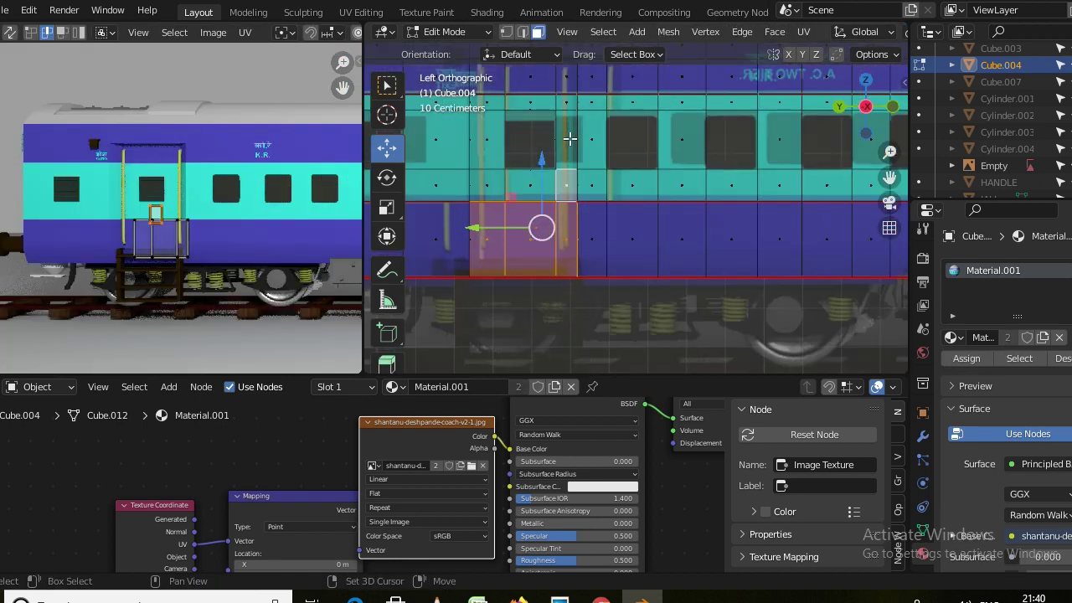
{"action": "scroll", "coordinate": [544, 237], "scroll_direction": "up", "scroll_amount": 1}
{"action": "left_click", "coordinate": [508, 182], "text": "shift"}
{"action": "left_click", "coordinate": [553, 209], "text": "shift"}
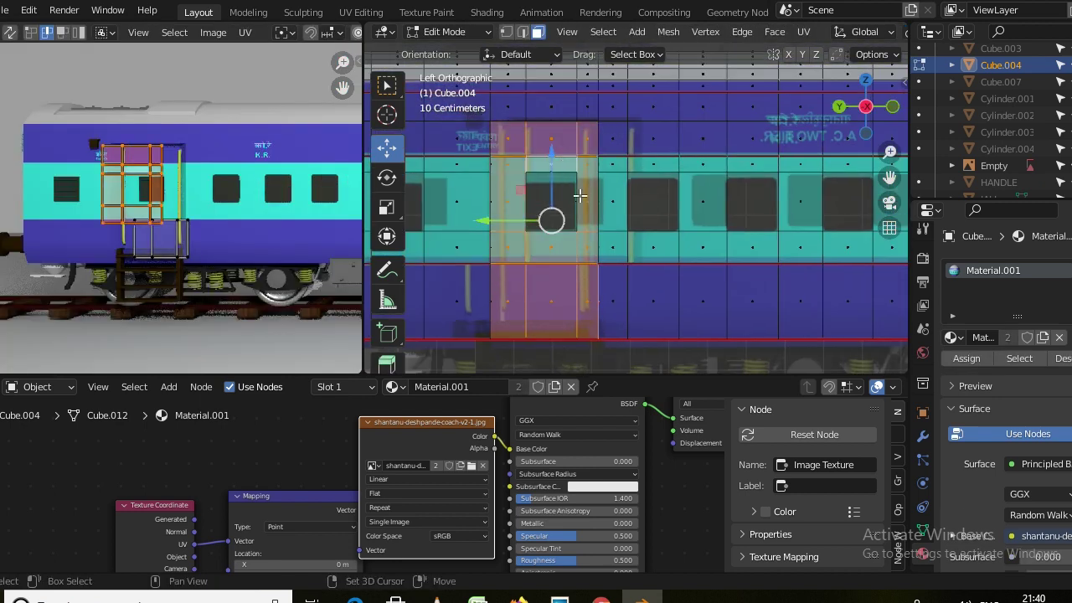
{"action": "middle_click_drag", "start_coordinate": [577, 192], "coordinate": [578, 220]}
{"action": "middle_click_drag", "start_coordinate": [503, 230], "coordinate": [527, 224]}
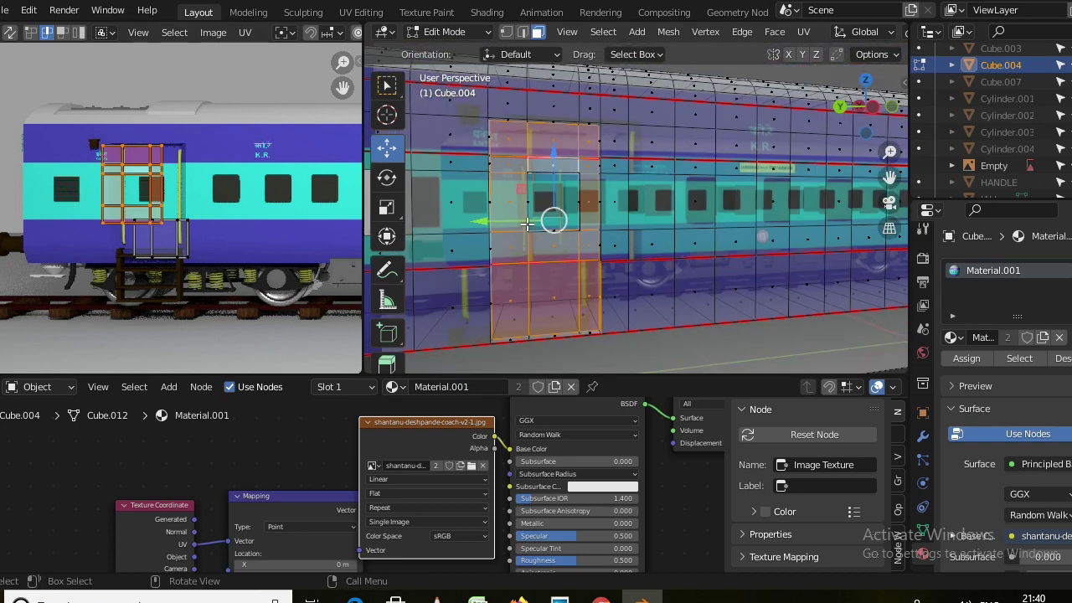
{"action": "key", "text": "u"}
{"action": "left_click", "coordinate": [532, 196]}
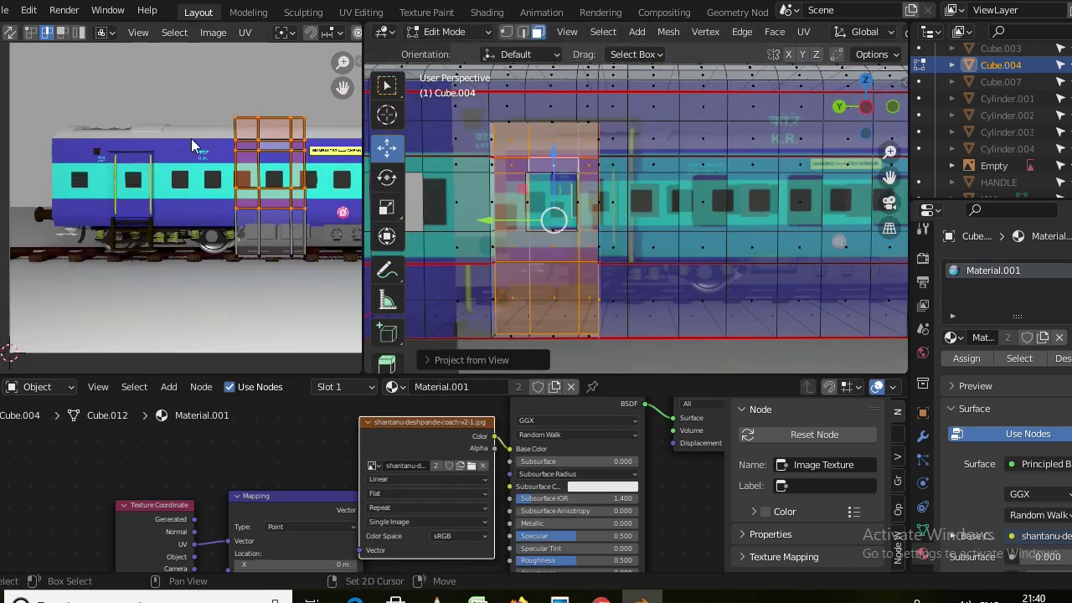
Move the new island vertically and sideways onto the door image and stretch it vertically.
{"action": "key", "text": "g"}
{"action": "key", "text": "y"}
{"action": "left_click", "coordinate": [306, 276]}
{"action": "key", "text": "g"}
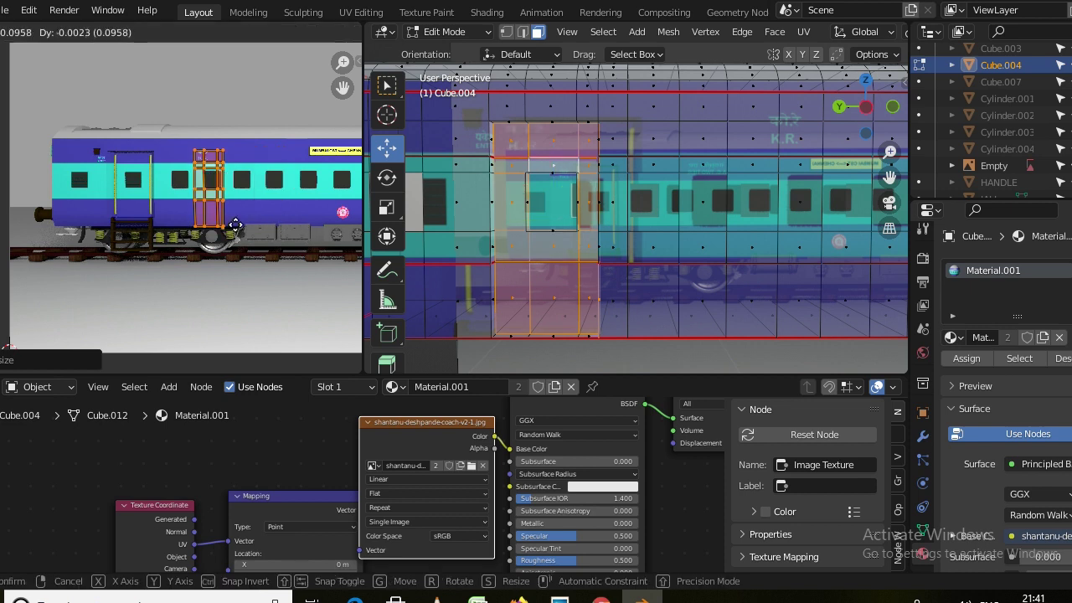
{"action": "left_click", "coordinate": [186, 229]}
{"action": "scroll", "coordinate": [185, 229], "scroll_direction": "up", "scroll_amount": 3}
{"action": "scroll", "coordinate": [186, 229], "scroll_direction": "up", "scroll_amount": 2}
{"action": "key", "text": "s"}
{"action": "key", "text": "y"}
{"action": "left_click", "coordinate": [222, 223]}
{"action": "key", "text": "g"}
{"action": "key", "text": "x"}
Adjust the island's bottom-row and top vertices to fit the door, then check the texture.
{"action": "key", "text": "Return"}
{"action": "left_click_drag", "start_coordinate": [216, 251], "coordinate": [121, 223]}
{"action": "key", "text": "g"}
{"action": "left_click", "coordinate": [121, 235]}
{"action": "scroll", "coordinate": [149, 64], "scroll_direction": "up", "scroll_amount": 2}
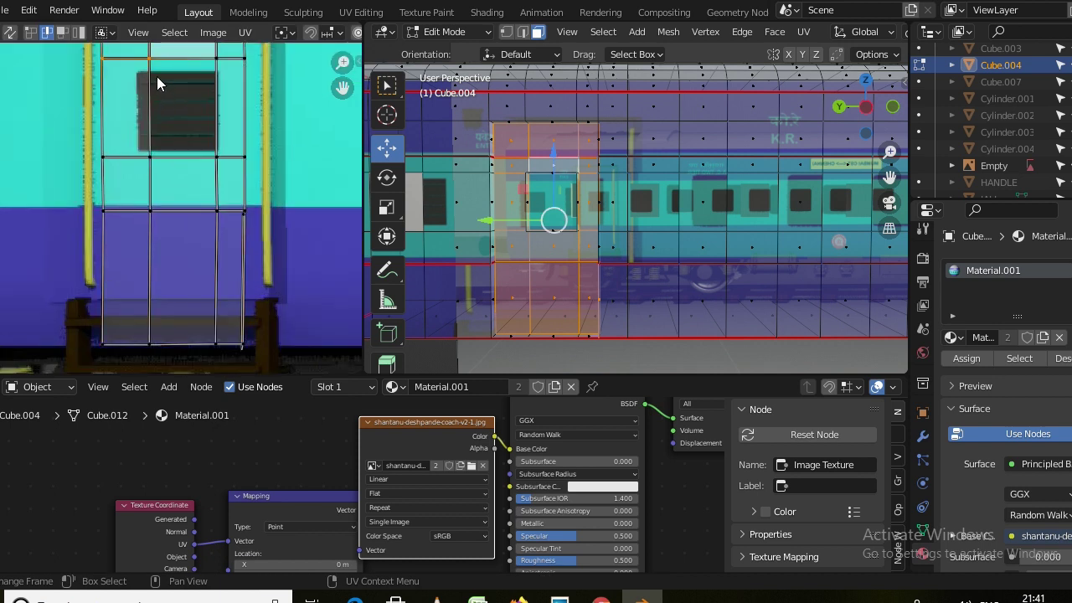
{"action": "key", "text": "g"}
{"action": "left_click", "coordinate": [238, 164]}
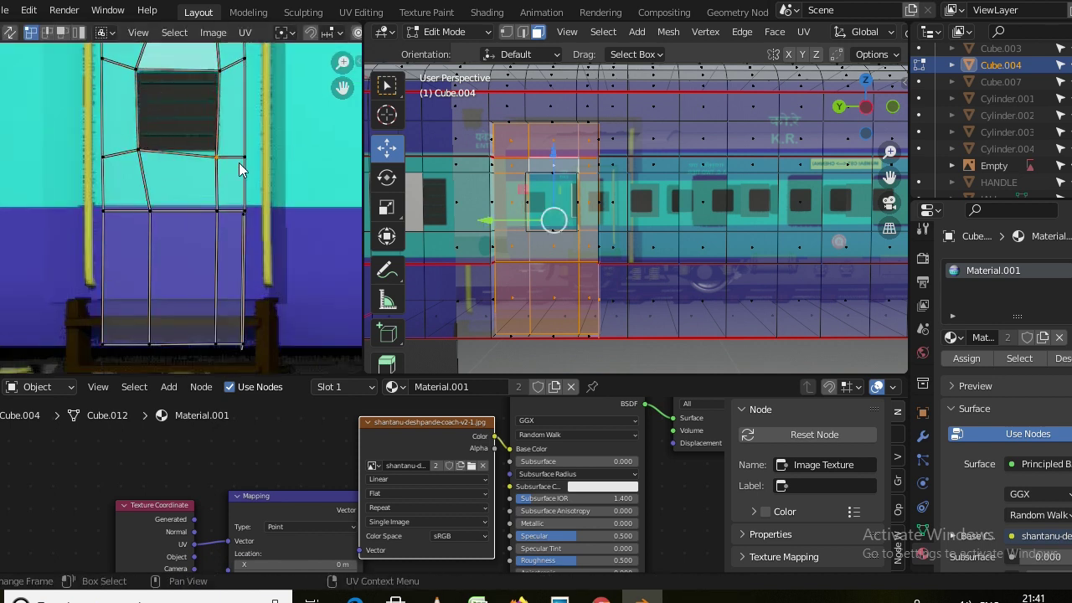
{"action": "scroll", "coordinate": [243, 165], "scroll_direction": "down", "scroll_amount": 4}
{"action": "key", "text": "g"}
{"action": "left_click", "coordinate": [265, 180]}
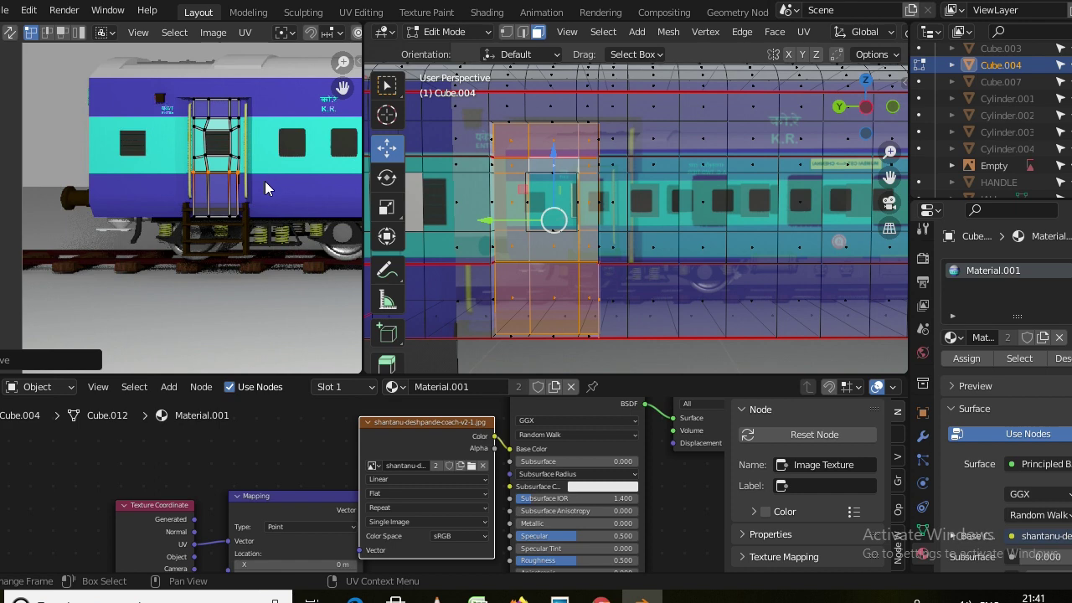
{"action": "key", "text": "Tab"}
{"action": "mouse_move", "coordinate": [536, 218]}
{"action": "middle_mouse_down"}
{"action": "mouse_move", "coordinate": [457, 228]}
{"action": "mouse_move", "coordinate": [639, 220]}
{"action": "middle_mouse_up"}
{"action": "key", "text": "Tab"}
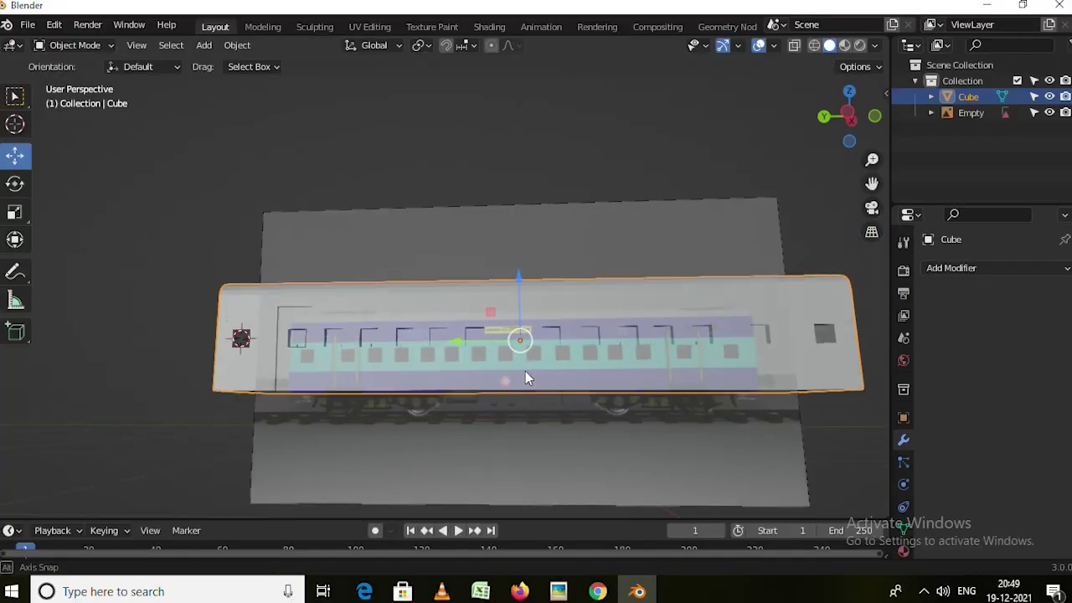
Orbit and zoom to a close side view of the coach, then bring up the Shift+A add menu.
{"action": "middle_click_drag", "start_coordinate": [525, 372], "coordinate": [514, 387]}
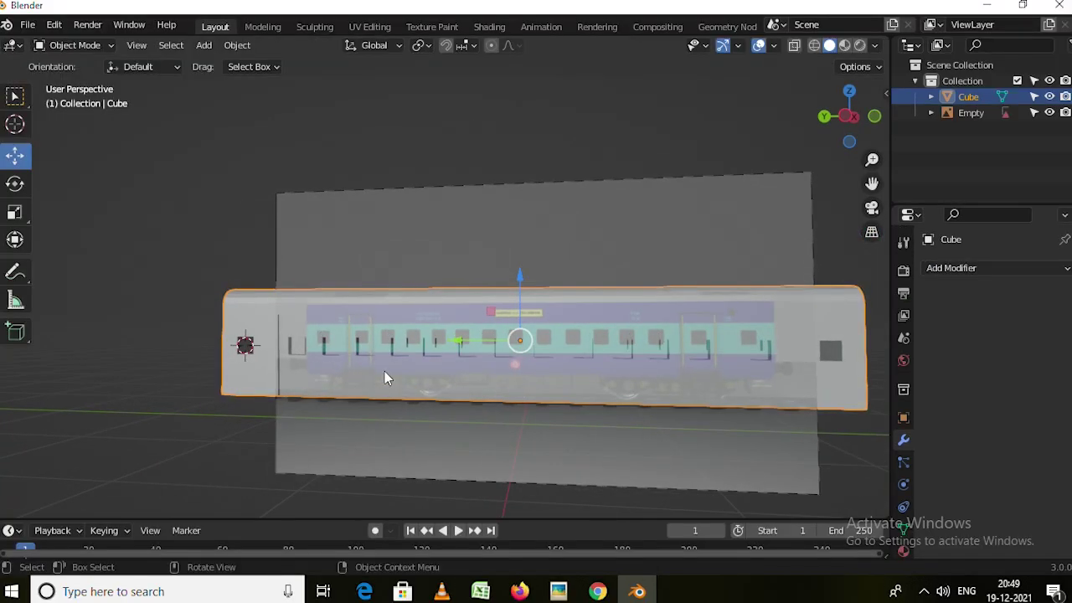
{"action": "scroll", "coordinate": [287, 343], "scroll_direction": "up", "scroll_amount": 2}
{"action": "scroll", "coordinate": [295, 346], "scroll_direction": "up", "scroll_amount": 3}
{"action": "scroll", "coordinate": [301, 352], "scroll_direction": "down", "scroll_amount": 4}
{"action": "mouse_move", "coordinate": [319, 363]}
{"action": "middle_mouse_down"}
{"action": "mouse_move", "coordinate": [396, 407]}
{"action": "mouse_move", "coordinate": [298, 349]}
{"action": "middle_mouse_up"}
{"action": "scroll", "coordinate": [323, 370], "scroll_direction": "up", "scroll_amount": 3}
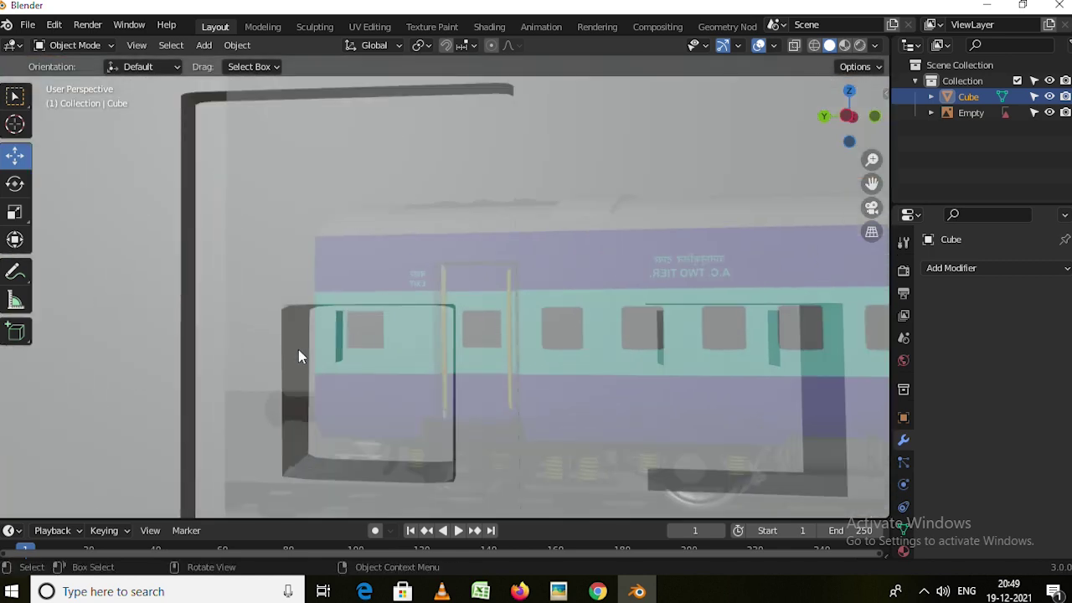
{"action": "key", "text": "shift+a"}
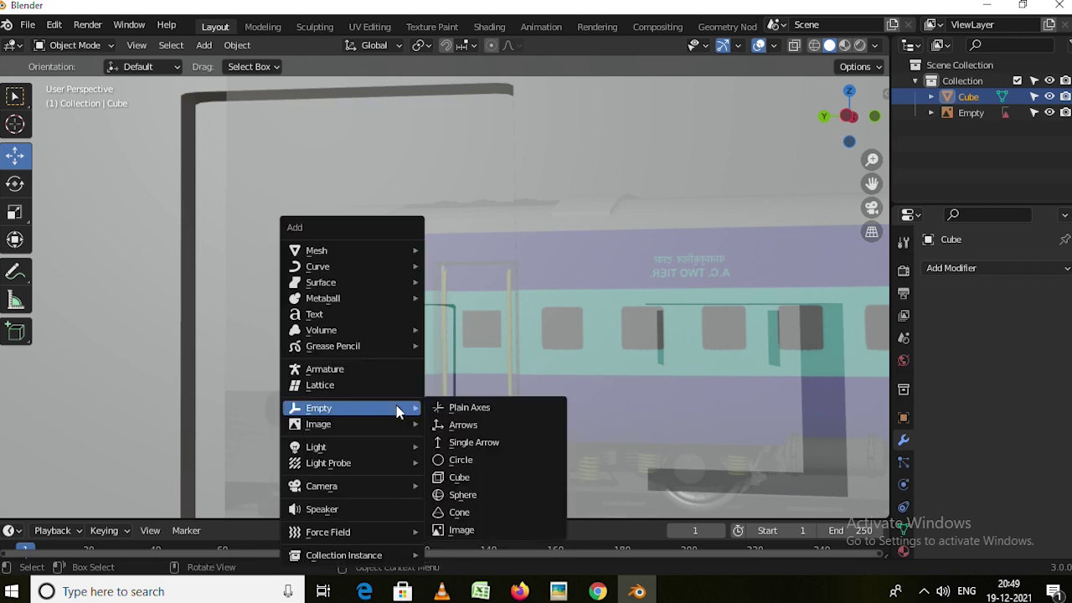
{"action": "mouse_move", "coordinate": [316, 250]}
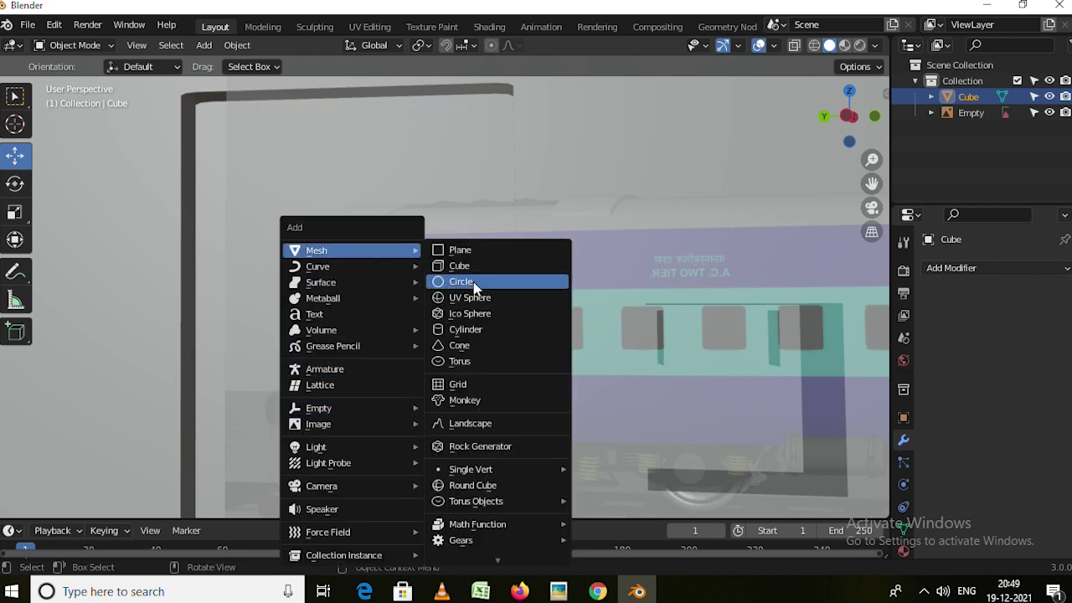
Add a cylinder and shrink it down considerably.
{"action": "left_click", "coordinate": [482, 330]}
{"action": "mouse_move", "coordinate": [526, 334]}
{"action": "middle_mouse_down"}
{"action": "mouse_move", "coordinate": [486, 359]}
{"action": "mouse_move", "coordinate": [630, 346]}
{"action": "middle_mouse_up"}
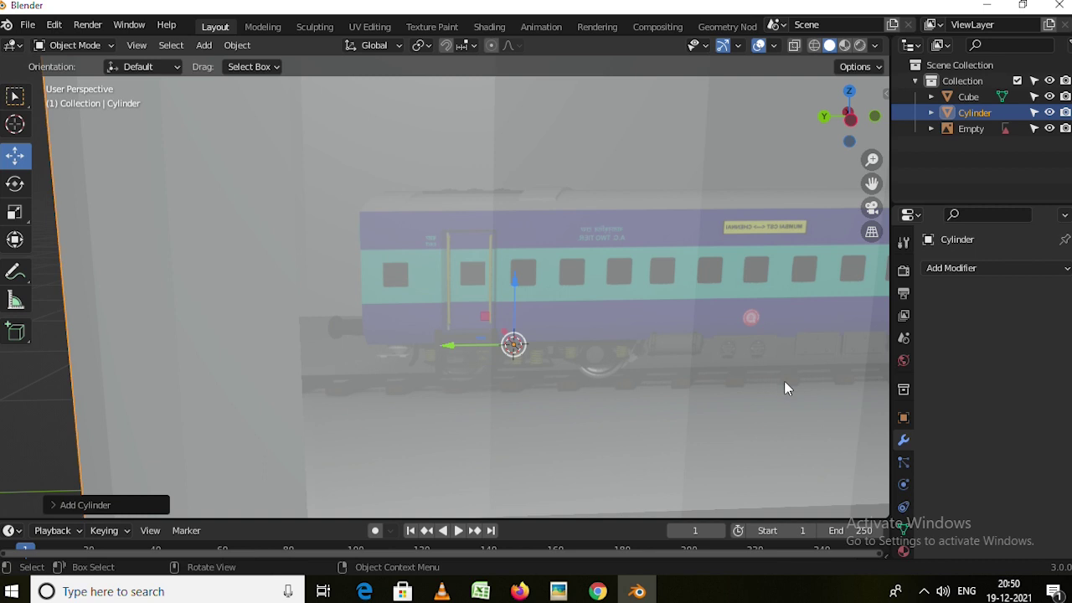
{"action": "key", "text": "s"}
{"action": "left_click", "coordinate": [513, 343]}
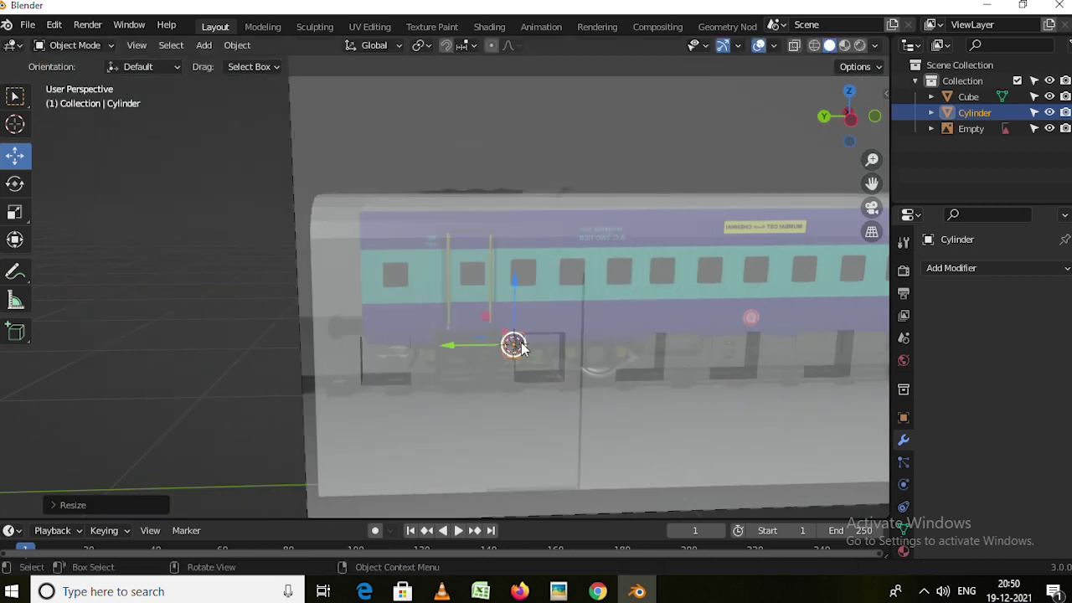
{"action": "scroll", "coordinate": [636, 361], "scroll_direction": "up", "scroll_amount": 2}
{"action": "scroll", "coordinate": [698, 395], "scroll_direction": "up", "scroll_amount": 2}
{"action": "key", "text": "s"}
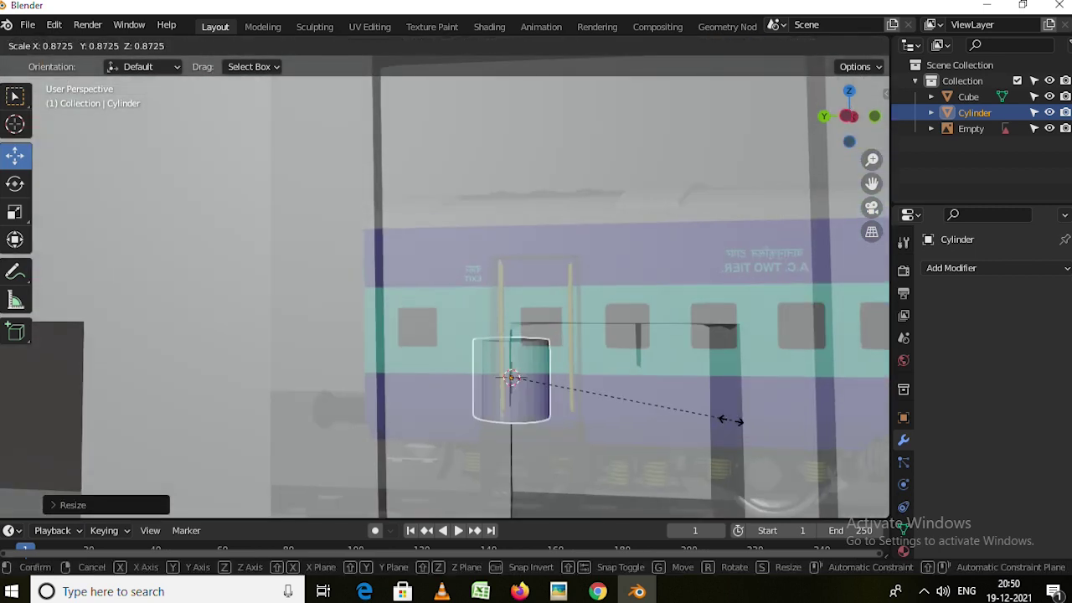
{"action": "left_click", "coordinate": [572, 400]}
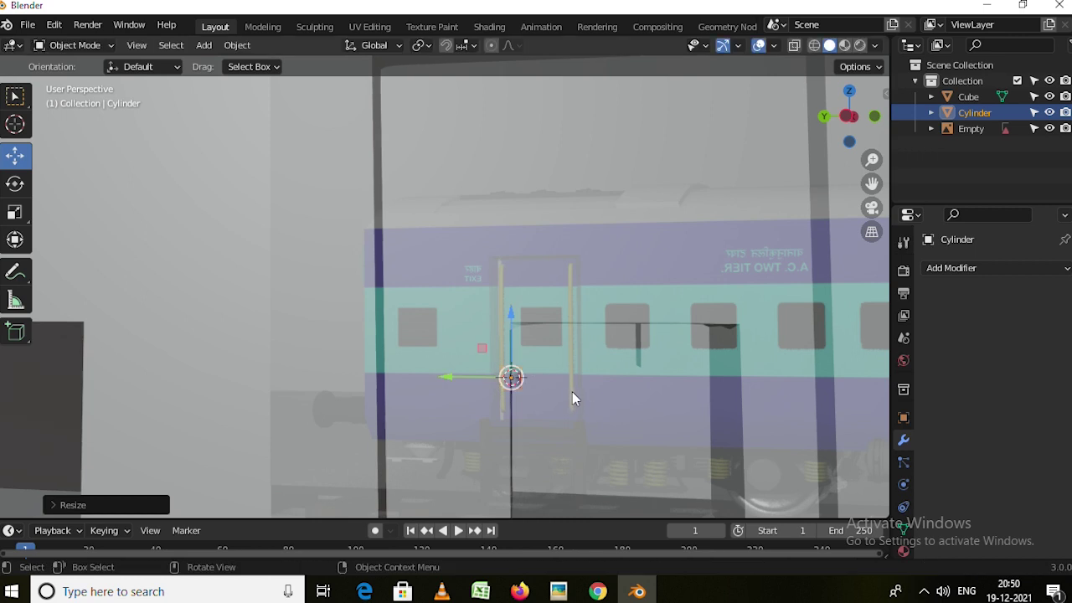
Lay the cylinder sideways with a 90° X rotation, then rescale it and slide it along Y.
{"action": "key", "text": "r"}
{"action": "key", "text": "x"}
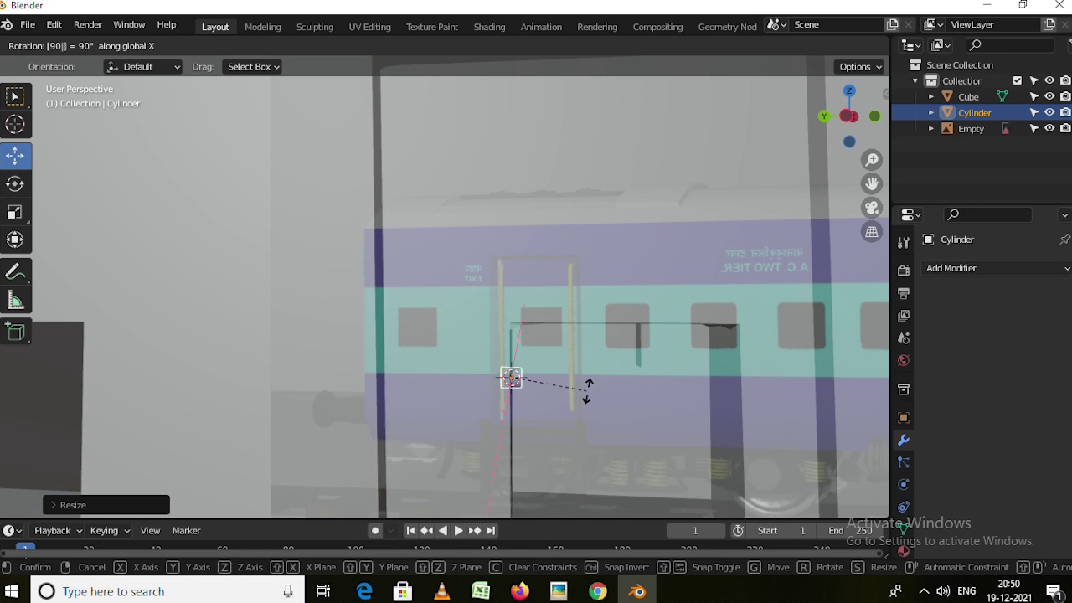
{"action": "key", "text": "Return"}
{"action": "left_click_drag", "start_coordinate": [444, 382], "coordinate": [463, 387]}
{"action": "key", "text": "s"}
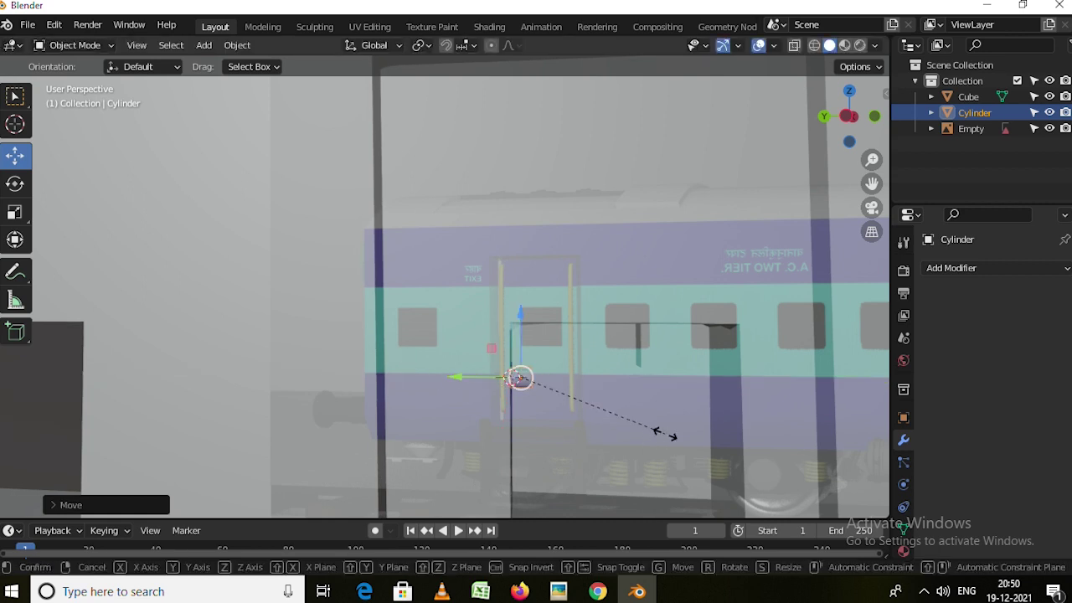
{"action": "left_click", "coordinate": [579, 419]}
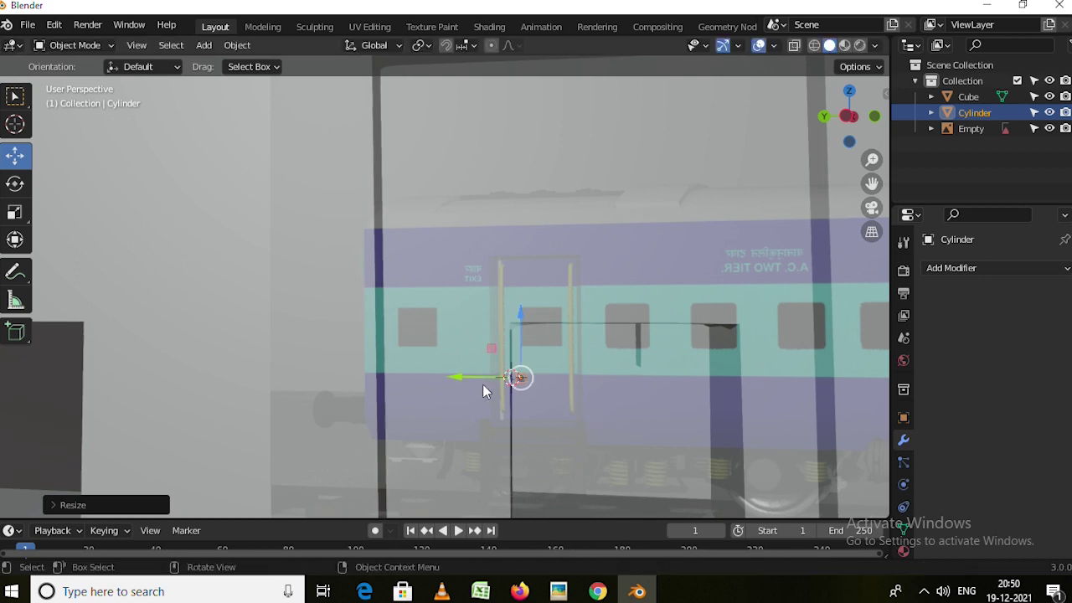
{"action": "left_click_drag", "start_coordinate": [478, 385], "coordinate": [445, 376]}
Check the cylinder's placement at the window's left edge and enter Edit Mode.
{"action": "mouse_move", "coordinate": [544, 346]}
{"action": "middle_mouse_down"}
{"action": "mouse_move", "coordinate": [609, 367]}
{"action": "mouse_move", "coordinate": [520, 354]}
{"action": "middle_mouse_up"}
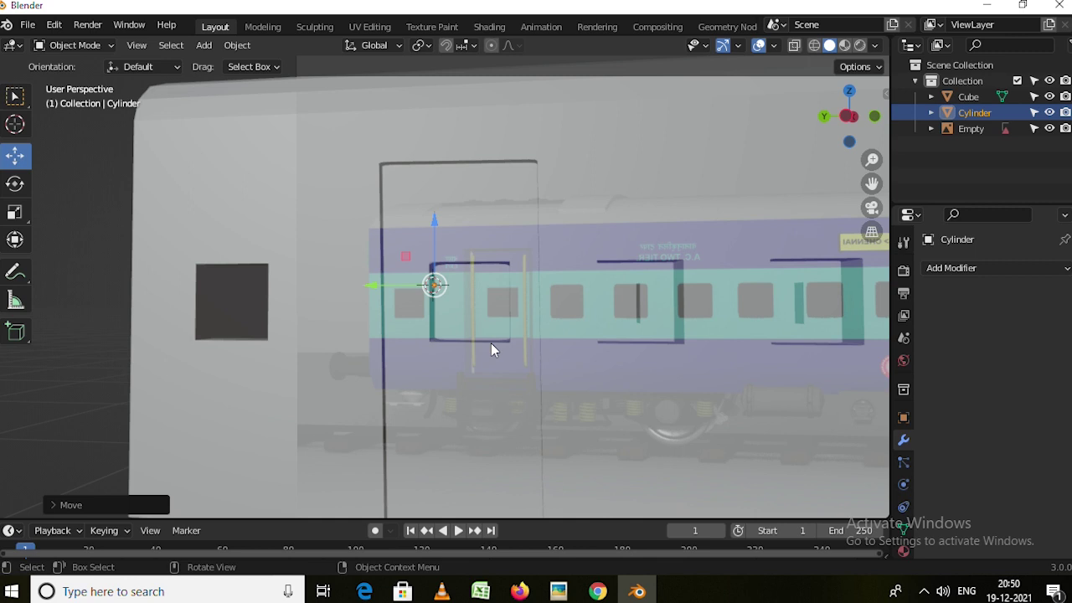
{"action": "scroll", "coordinate": [436, 289], "scroll_direction": "up", "scroll_amount": 3}
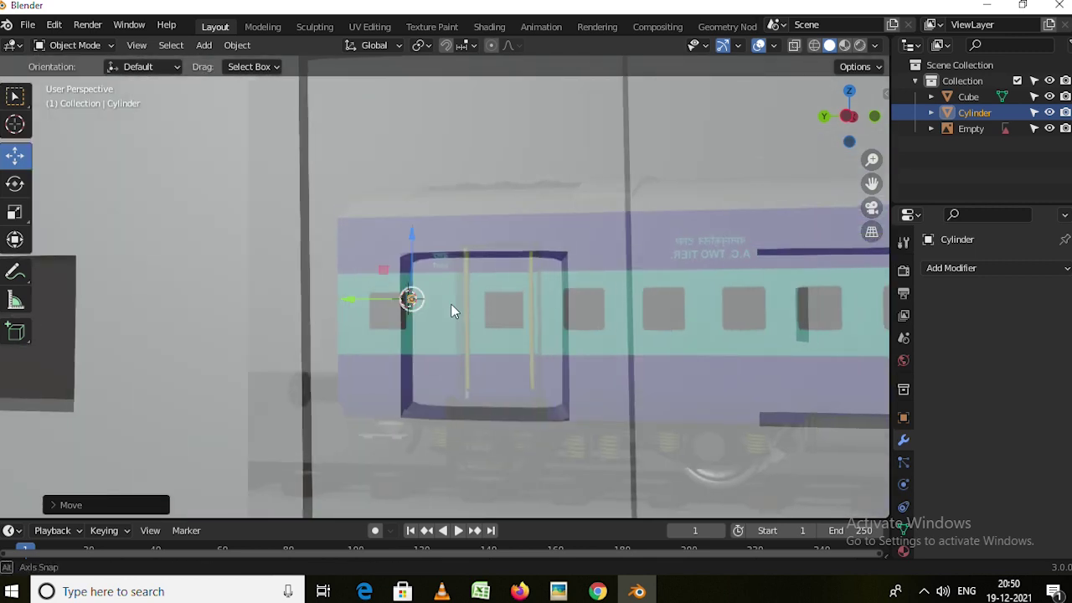
{"action": "scroll", "coordinate": [444, 302], "scroll_direction": "up", "scroll_amount": 2}
{"action": "scroll", "coordinate": [423, 304], "scroll_direction": "up", "scroll_amount": 2}
{"action": "scroll", "coordinate": [418, 304], "scroll_direction": "up", "scroll_amount": 2}
{"action": "scroll", "coordinate": [418, 304], "scroll_direction": "down", "scroll_amount": 3}
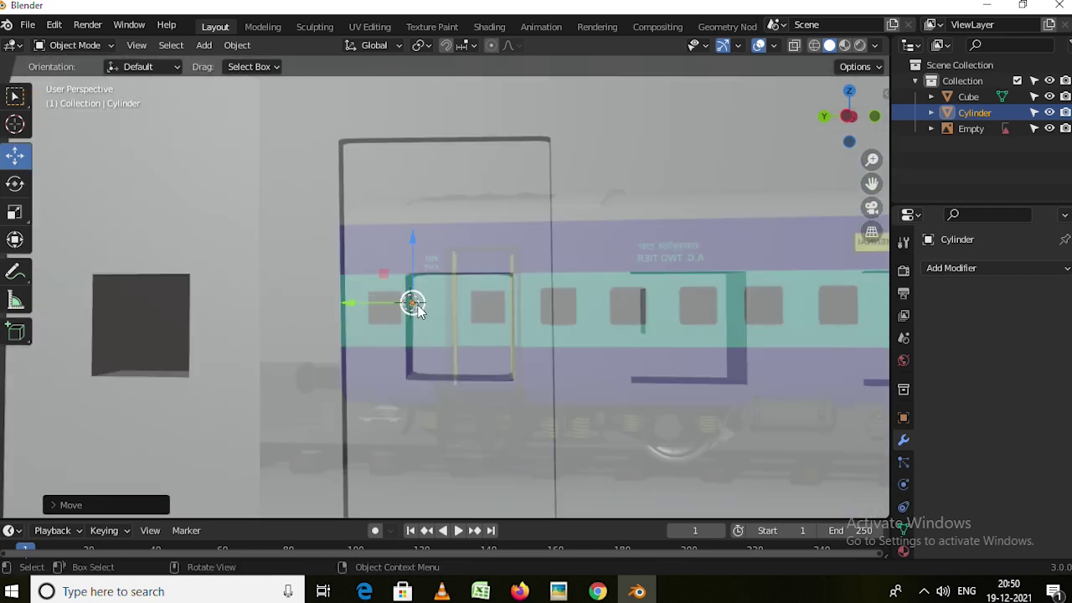
{"action": "scroll", "coordinate": [409, 299], "scroll_direction": "up", "scroll_amount": 3}
{"action": "key", "text": "Tab"}
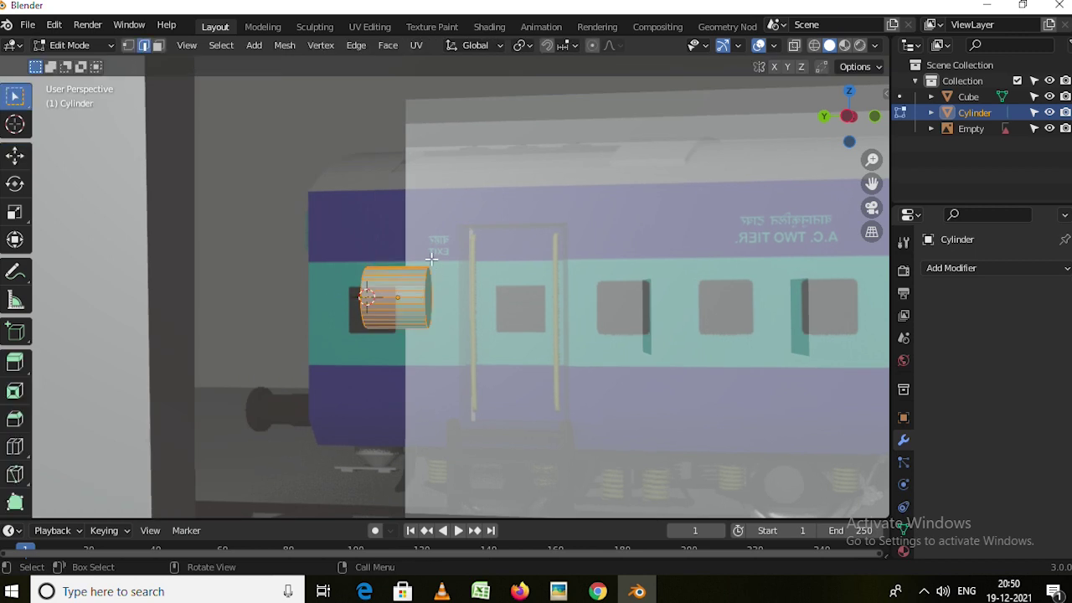
Drag the cylinder's end across the window into a long thin horizontal rod, then return to Object Mode.
{"action": "key", "text": "alt+a"}
{"action": "scroll", "coordinate": [510, 345], "scroll_direction": "down", "scroll_amount": 2}
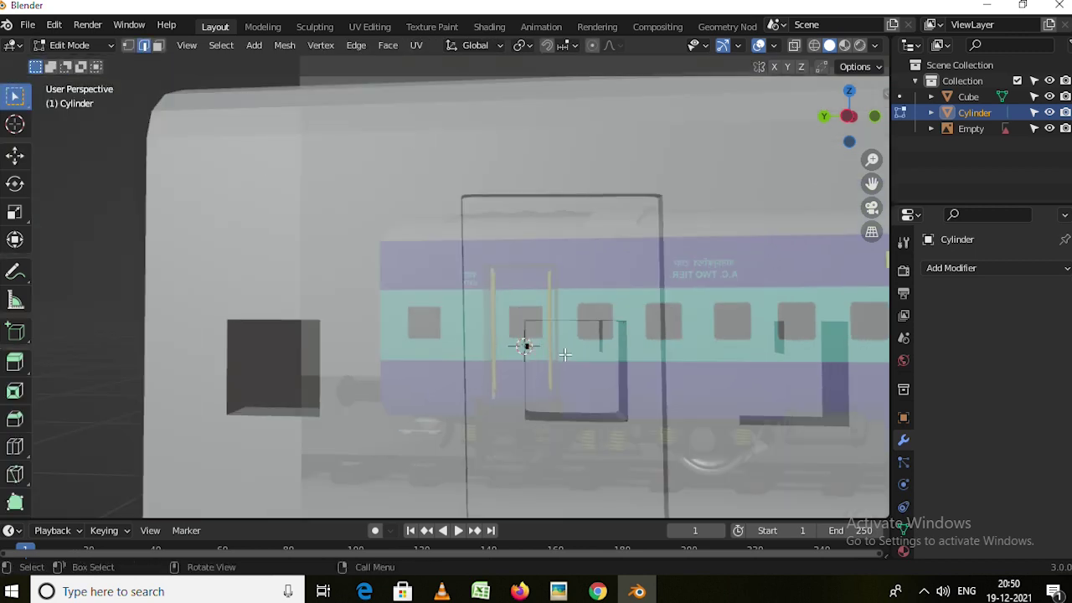
{"action": "scroll", "coordinate": [319, 294], "scroll_direction": "down", "scroll_amount": 2}
{"action": "scroll", "coordinate": [342, 299], "scroll_direction": "up", "scroll_amount": 2}
{"action": "scroll", "coordinate": [343, 302], "scroll_direction": "up", "scroll_amount": 2}
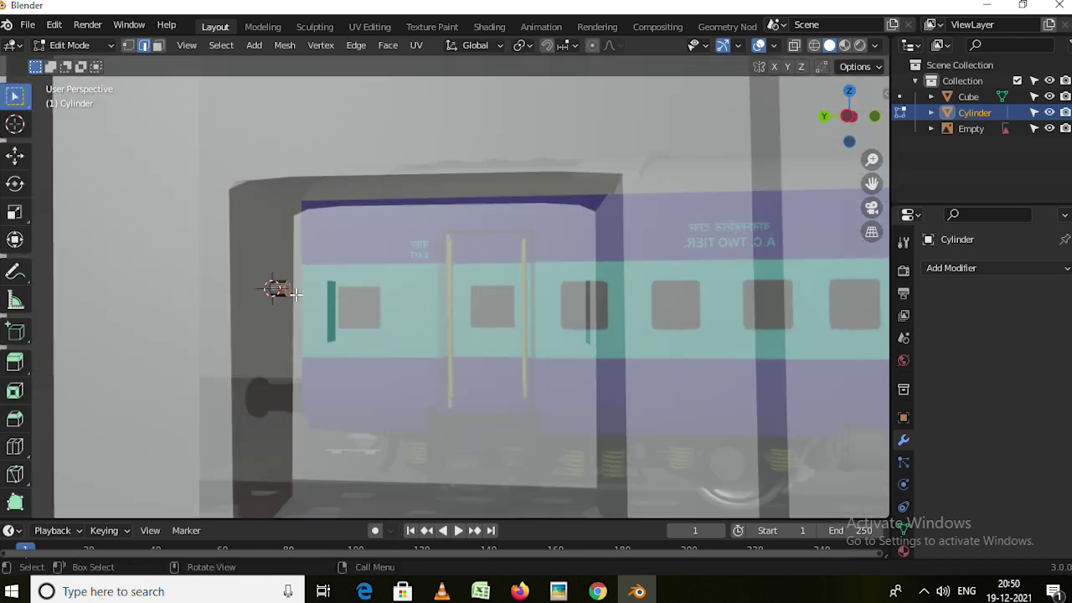
{"action": "scroll", "coordinate": [295, 293], "scroll_direction": "up", "scroll_amount": 1}
{"action": "key", "text": "g"}
{"action": "key", "text": "g"}
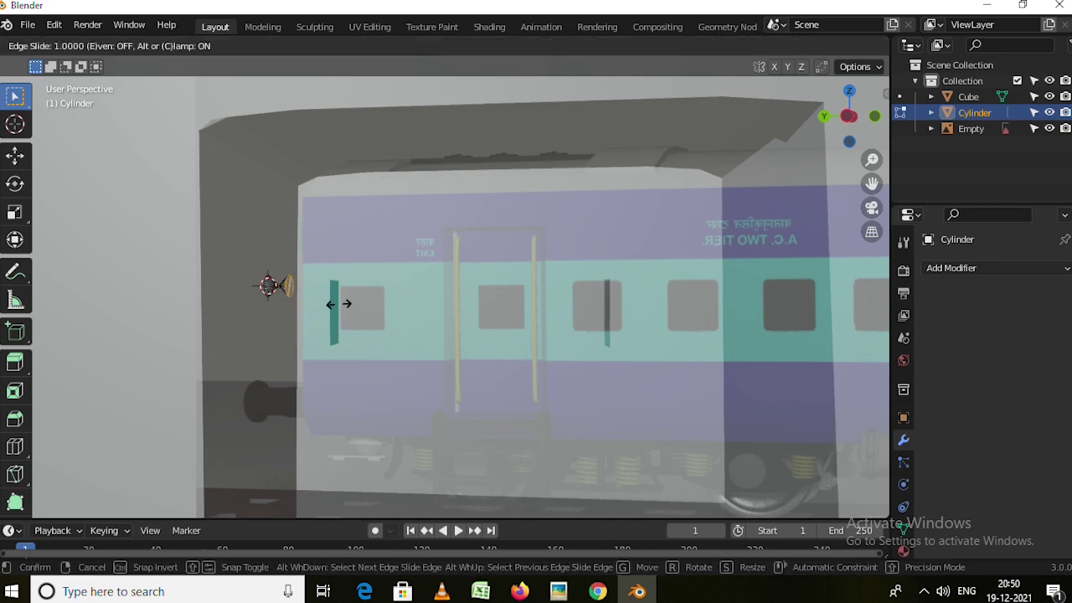
{"action": "key", "text": "Escape"}
{"action": "key", "text": "g"}
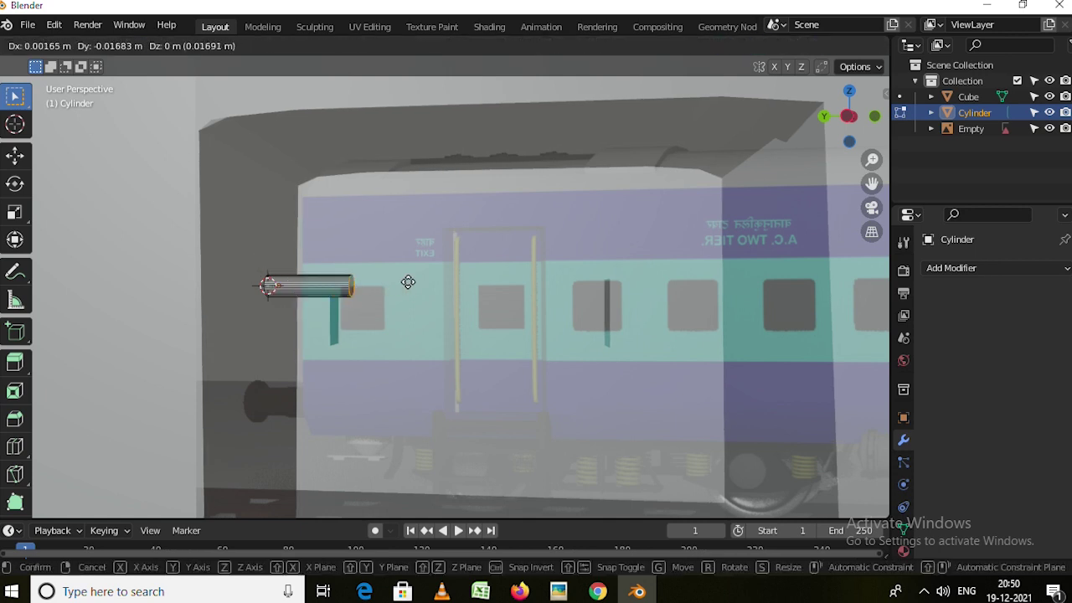
{"action": "left_click", "coordinate": [806, 283]}
{"action": "mouse_move", "coordinate": [806, 282]}
{"action": "middle_mouse_down"}
{"action": "mouse_move", "coordinate": [633, 311]}
{"action": "mouse_move", "coordinate": [617, 287]}
{"action": "mouse_move", "coordinate": [677, 307]}
{"action": "mouse_move", "coordinate": [588, 289]}
{"action": "middle_mouse_up"}
{"action": "key", "text": "Tab"}
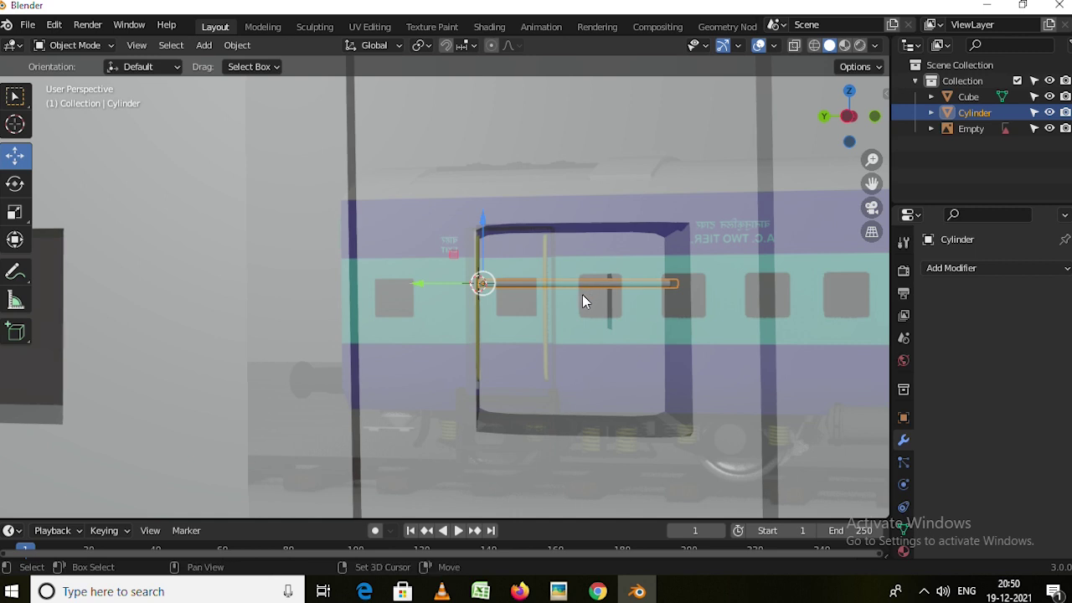
Duplicate the bar straight down along Z and line the copy up with the first.
{"action": "key", "text": "shift+d"}
{"action": "key", "text": "z"}
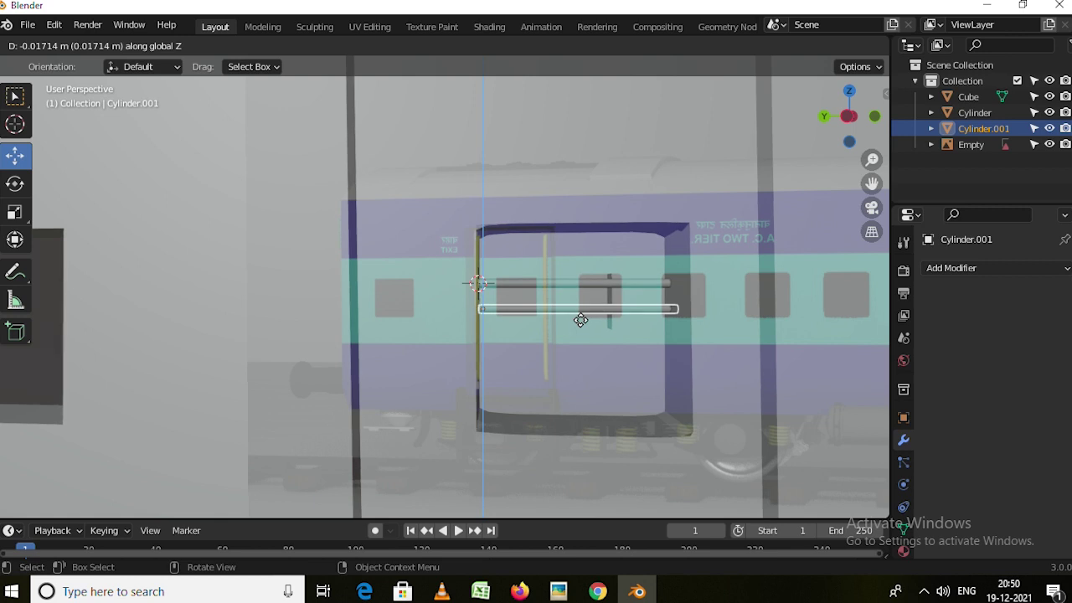
{"action": "left_click", "coordinate": [580, 320]}
{"action": "mouse_move", "coordinate": [599, 323]}
{"action": "middle_mouse_down"}
{"action": "mouse_move", "coordinate": [625, 334]}
{"action": "mouse_move", "coordinate": [619, 340]}
{"action": "middle_mouse_up"}
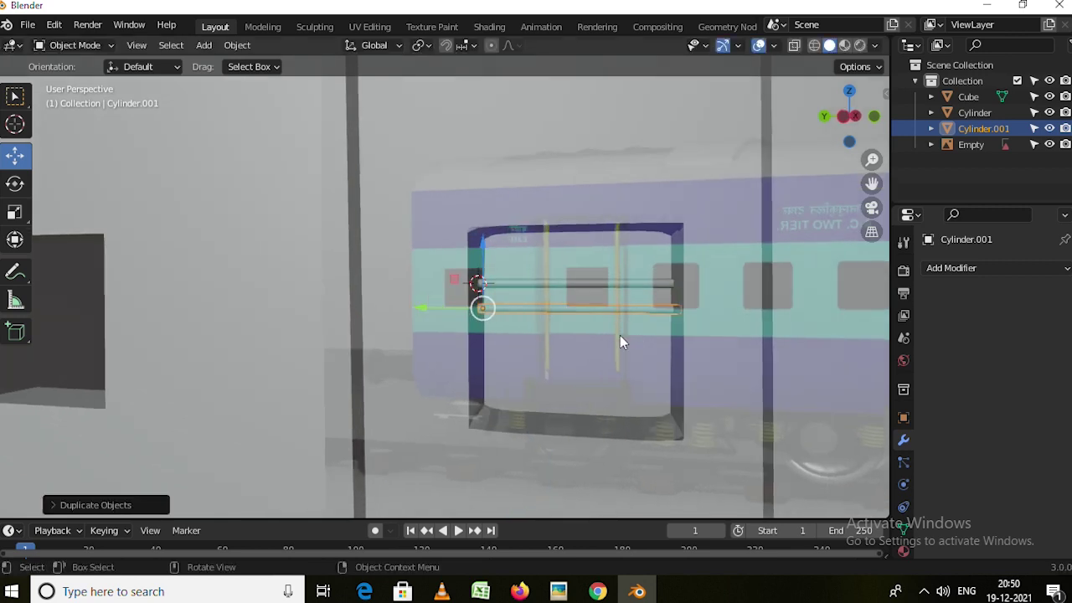
{"action": "left_click_drag", "start_coordinate": [429, 314], "coordinate": [505, 328]}
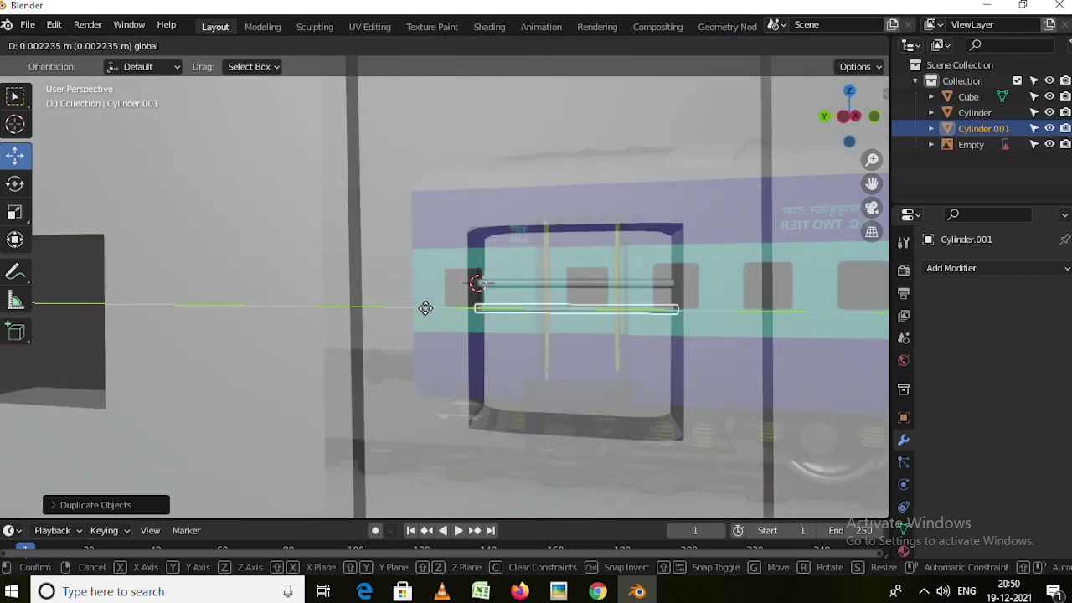
{"action": "middle_click_drag", "start_coordinate": [505, 327], "coordinate": [513, 326]}
Add four more Z-constrained bar copies so six bars span the window top to bottom.
{"action": "key", "text": "shift+d"}
{"action": "key", "text": "z"}
{"action": "left_click", "coordinate": [526, 349]}
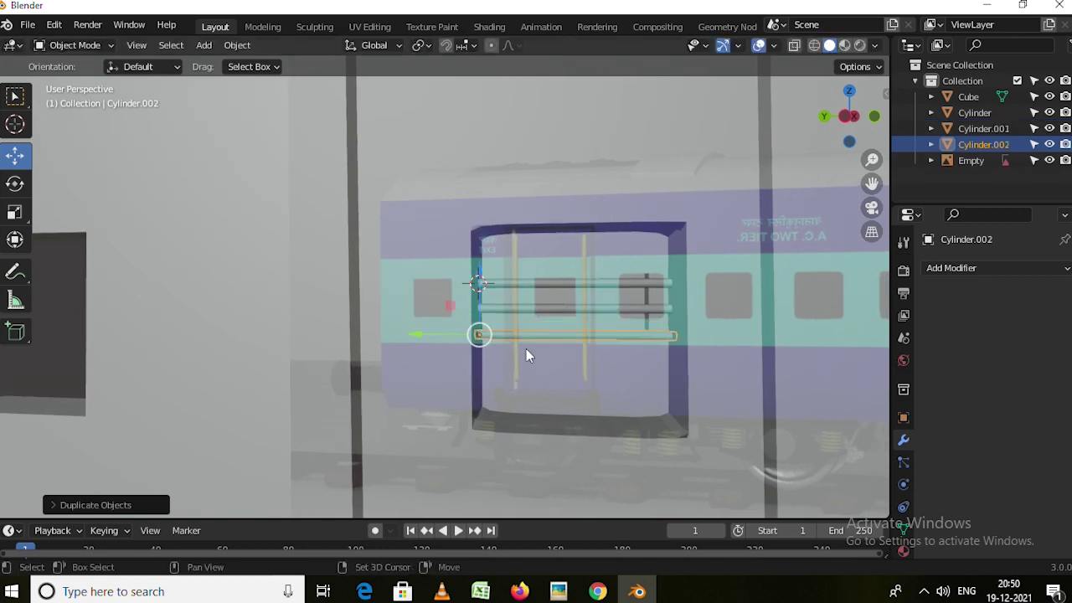
{"action": "key", "text": "shift+d"}
{"action": "key", "text": "z"}
{"action": "left_click", "coordinate": [527, 376]}
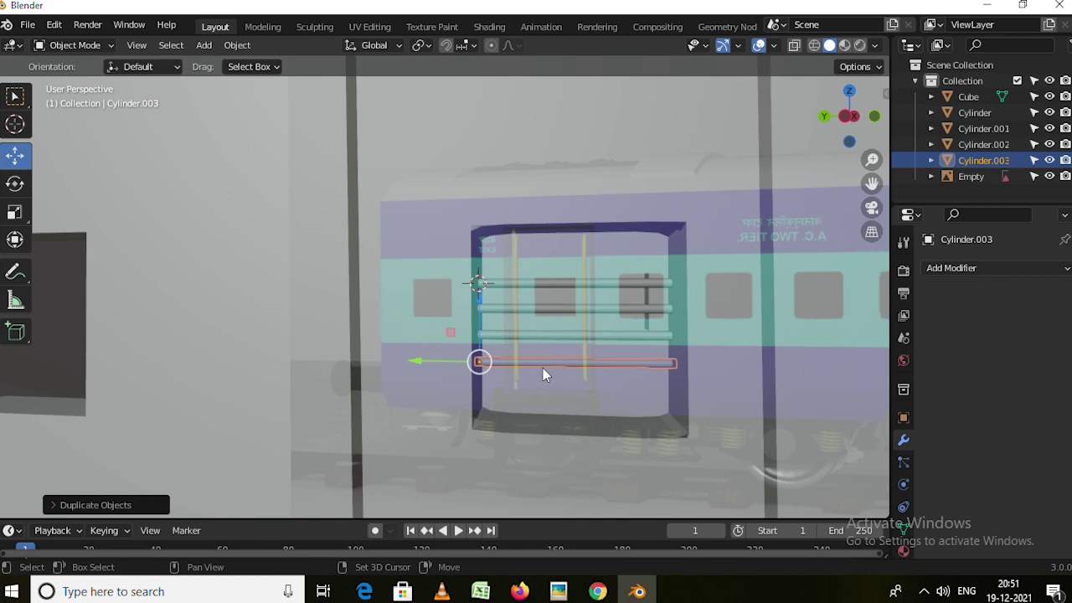
{"action": "key", "text": "shift+d"}
{"action": "key", "text": "z"}
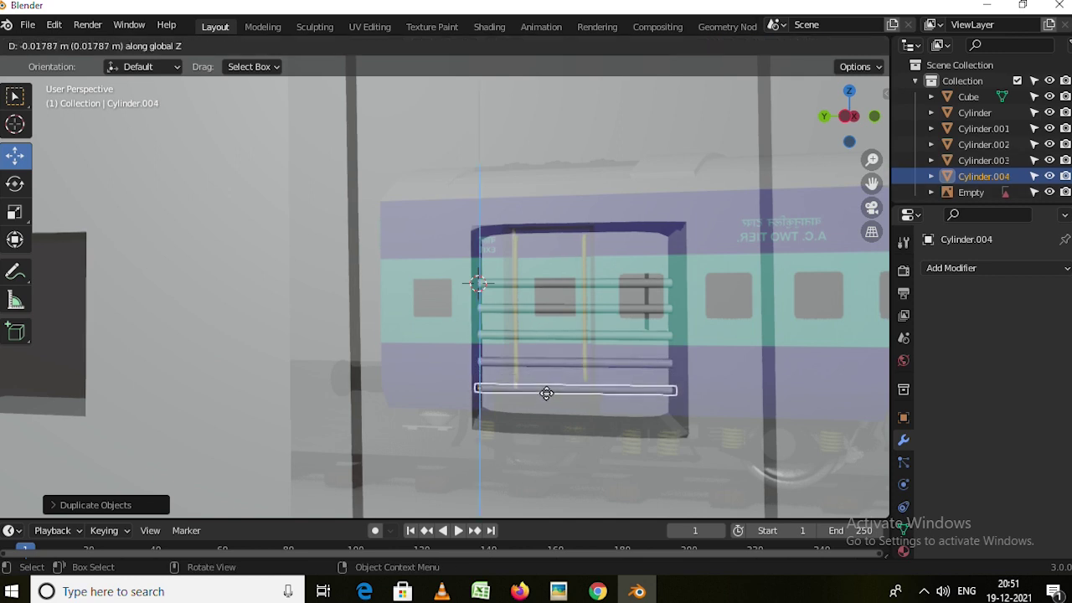
{"action": "left_click", "coordinate": [546, 392]}
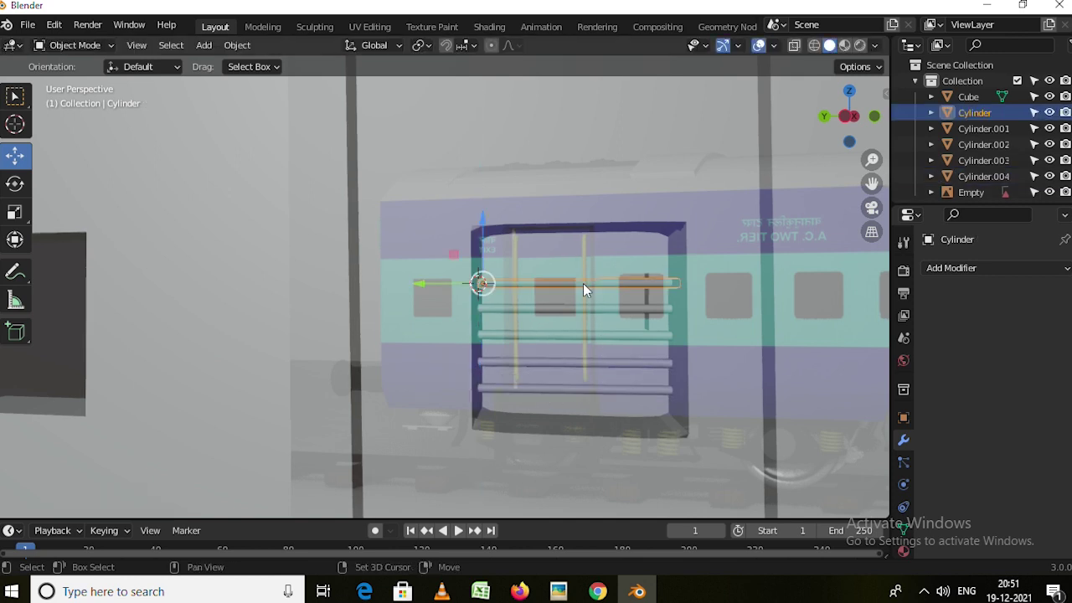
{"action": "key", "text": "shift+d"}
{"action": "key", "text": "z"}
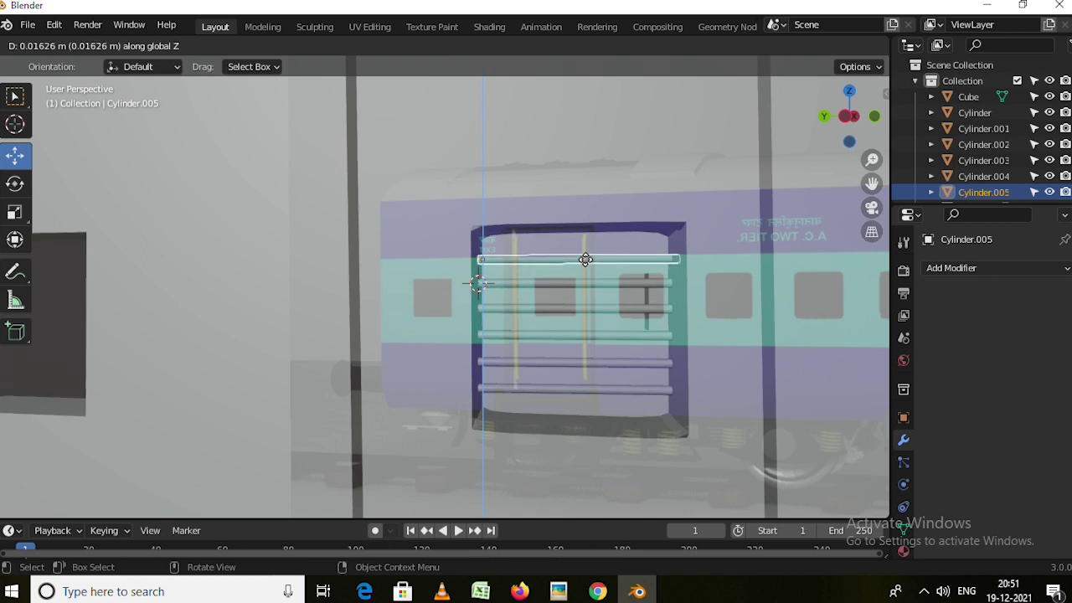
{"action": "left_click", "coordinate": [583, 257]}
Select all six bars and join them into one grill object, Cylinder.004.
{"action": "left_click", "coordinate": [591, 282], "text": "shift"}
{"action": "left_click", "coordinate": [585, 308], "text": "shift"}
{"action": "left_click", "coordinate": [580, 335], "text": "shift"}
{"action": "left_click", "coordinate": [575, 361], "text": "shift"}
{"action": "left_click", "coordinate": [581, 390], "text": "shift"}
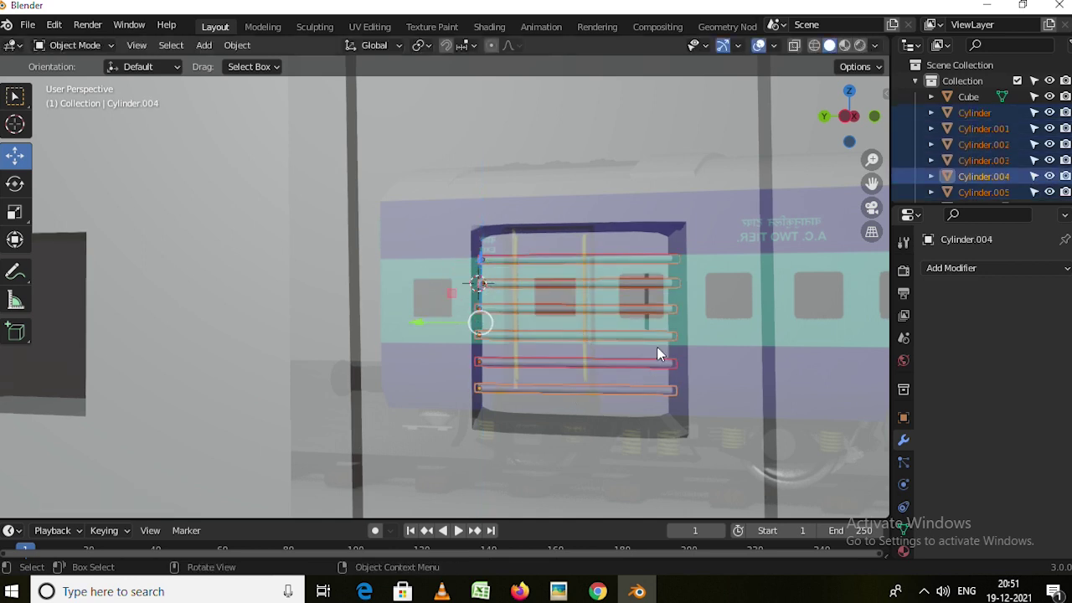
{"action": "key", "text": "ctrl+j"}
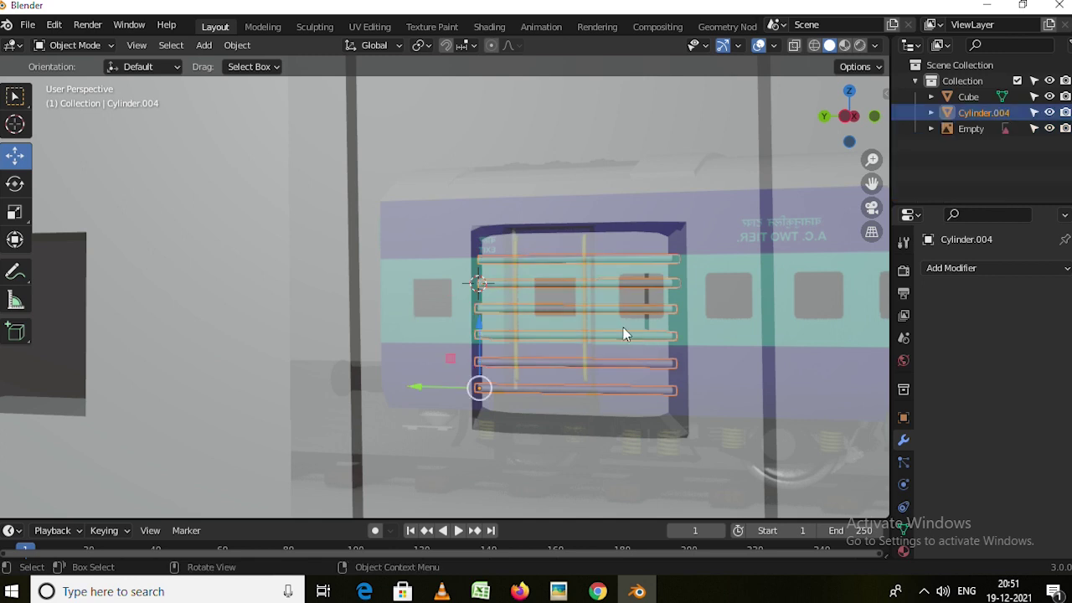
Copy the grill along Y onto the next window, aligning it in orthographic side view.
{"action": "scroll", "coordinate": [662, 314], "scroll_direction": "down", "scroll_amount": 5}
{"action": "middle_click_drag", "start_coordinate": [683, 314], "coordinate": [572, 288], "text": "shift"}
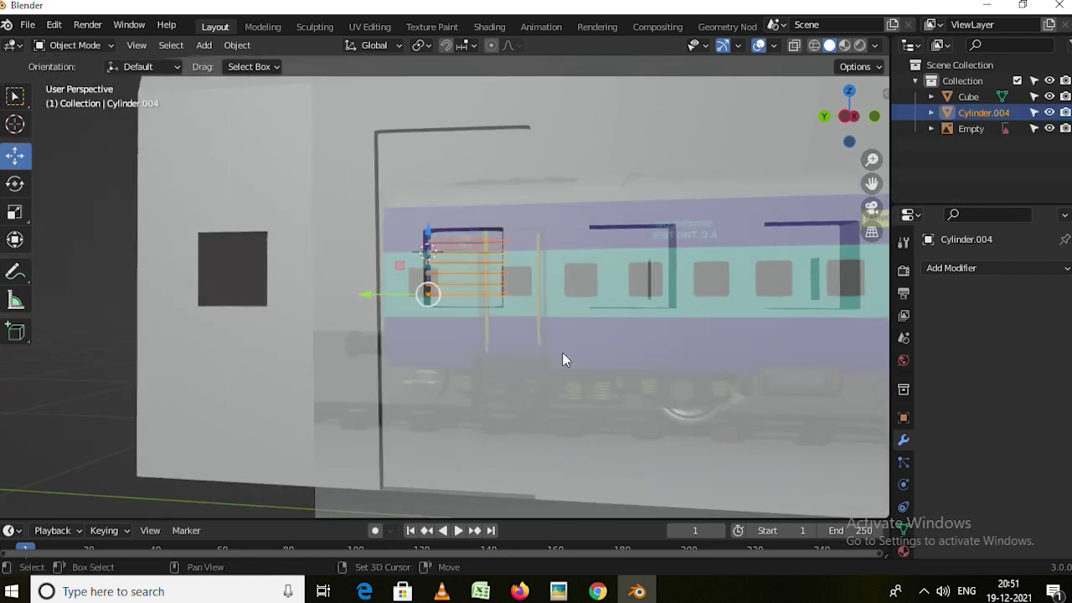
{"action": "key", "text": "shift+d"}
{"action": "key", "text": "y"}
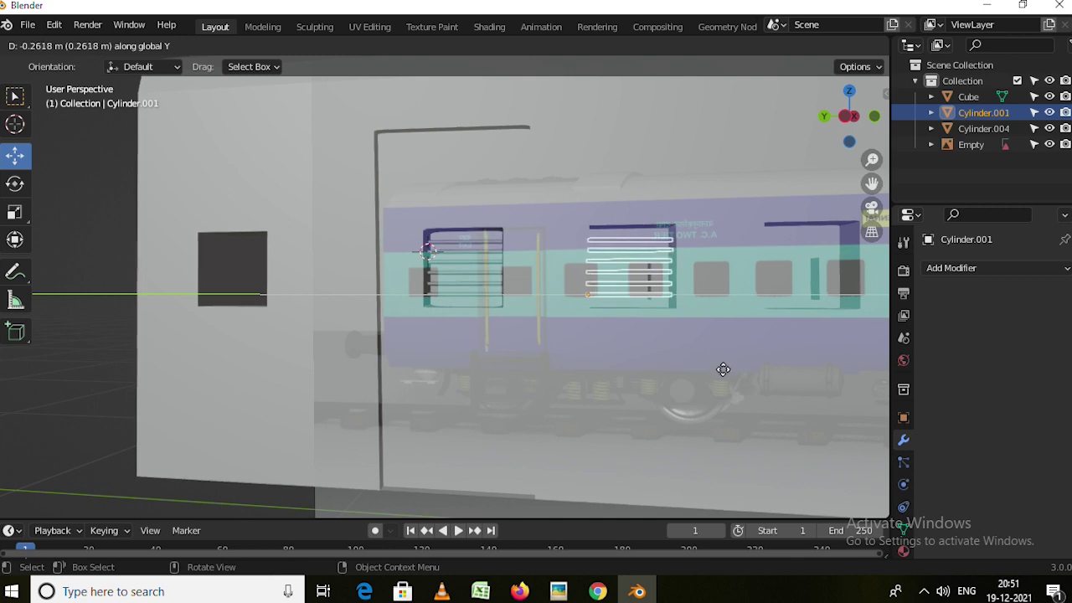
{"action": "left_click", "coordinate": [723, 370]}
{"action": "key", "text": "ctrl+KP_3"}
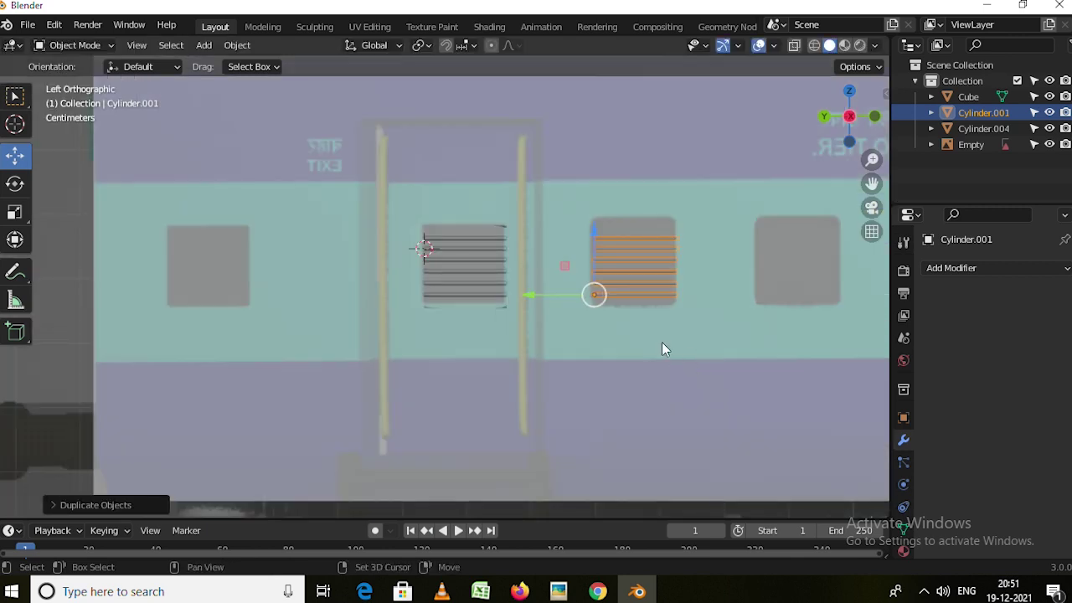
{"action": "middle_click_drag", "start_coordinate": [662, 342], "coordinate": [552, 326], "text": "shift"}
{"action": "left_click_drag", "start_coordinate": [435, 282], "coordinate": [425, 281]}
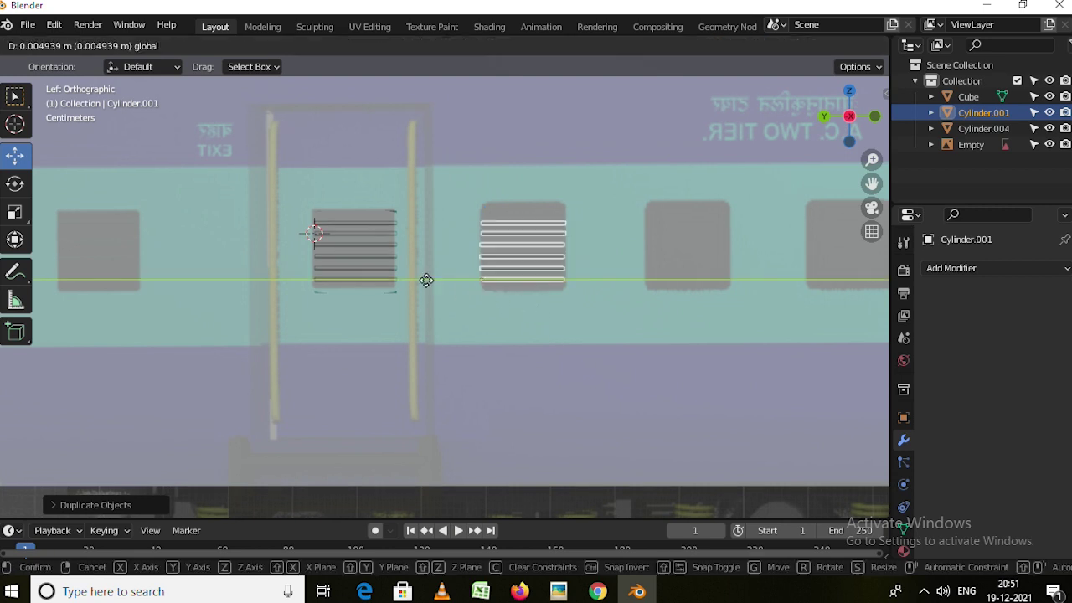
{"action": "scroll", "coordinate": [511, 308], "scroll_direction": "down", "scroll_amount": 3}
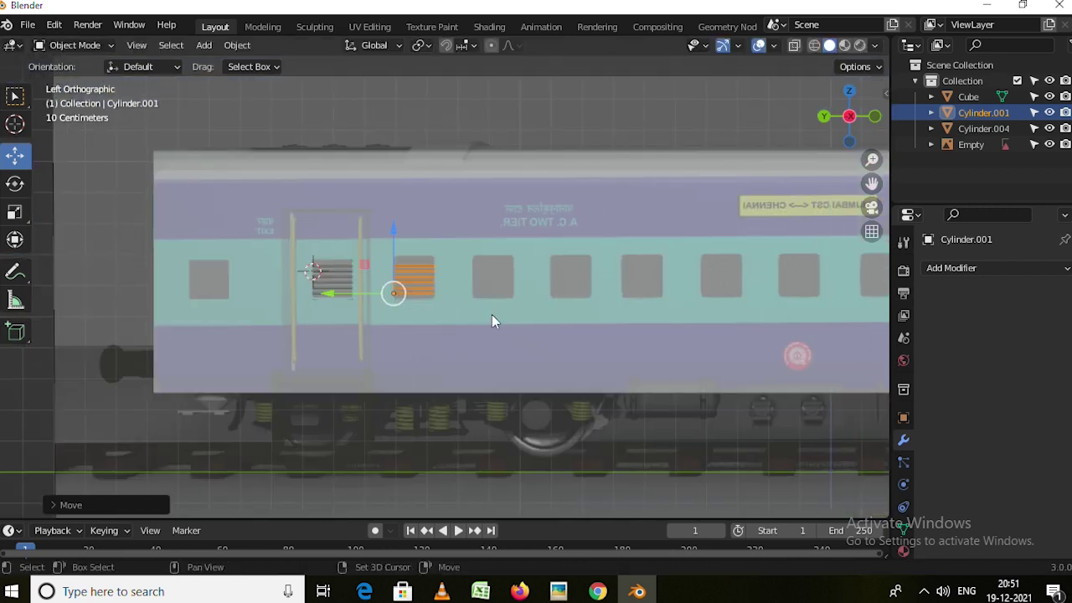
{"action": "scroll", "coordinate": [455, 310], "scroll_direction": "down", "scroll_amount": 2}
{"action": "left_click", "coordinate": [689, 324]}
Duplicate the grill again and slide it along Y over another window opening.
{"action": "key", "text": "shift+d"}
{"action": "mouse_move", "coordinate": [694, 328]}
{"action": "middle_mouse_down", "text": "shift"}
{"action": "mouse_move", "coordinate": [386, 313]}
{"action": "mouse_move", "coordinate": [539, 293]}
{"action": "mouse_move", "coordinate": [459, 335]}
{"action": "mouse_move", "coordinate": [193, 255]}
{"action": "mouse_move", "coordinate": [274, 275]}
{"action": "middle_mouse_up", "text": "shift"}
{"action": "key", "text": "g"}
{"action": "key", "text": "y"}
{"action": "left_click", "coordinate": [361, 344]}
{"action": "scroll", "coordinate": [274, 274], "scroll_direction": "up", "scroll_amount": 1}
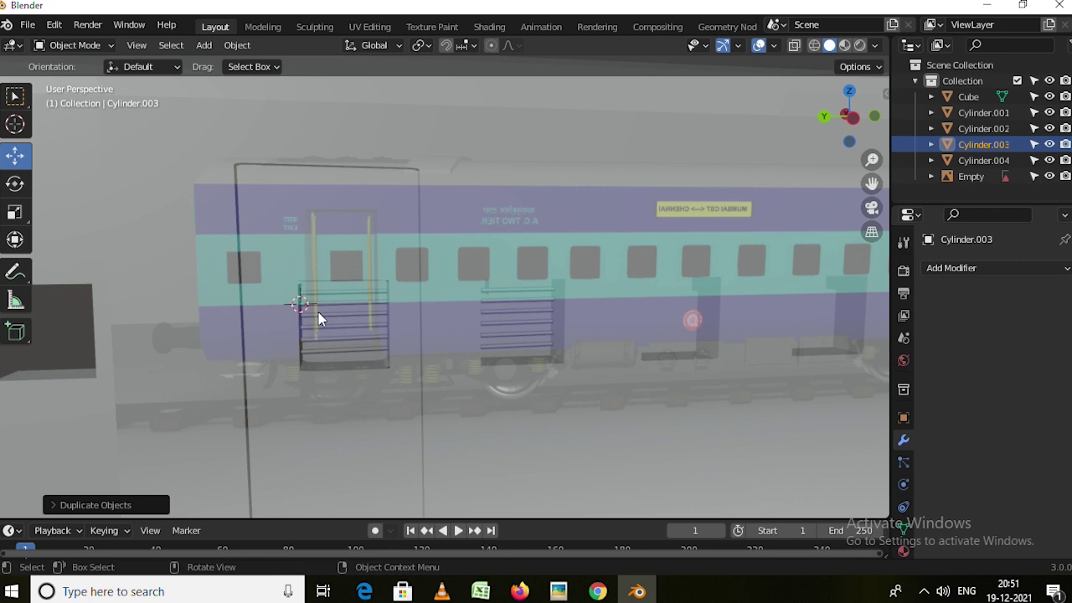
Orbit and zoom to a frontal close-up of the coach's door opening.
{"action": "middle_click_drag", "start_coordinate": [307, 258], "coordinate": [326, 264]}
{"action": "scroll", "coordinate": [326, 265], "scroll_direction": "up", "scroll_amount": 2}
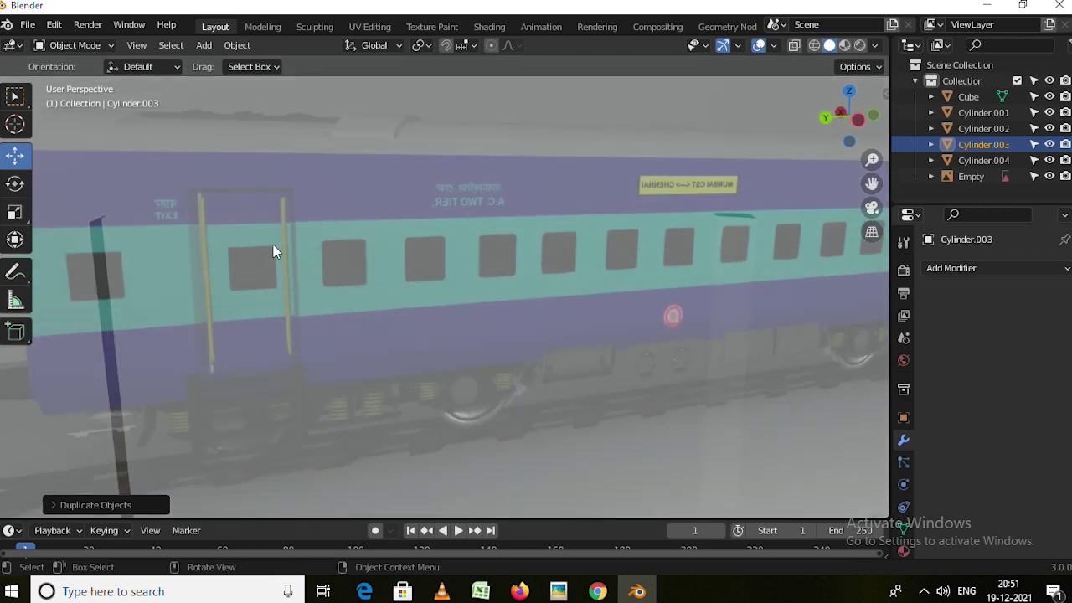
{"action": "scroll", "coordinate": [225, 242], "scroll_direction": "down", "scroll_amount": 2}
{"action": "scroll", "coordinate": [228, 257], "scroll_direction": "down", "scroll_amount": 2}
{"action": "scroll", "coordinate": [226, 296], "scroll_direction": "down", "scroll_amount": 2}
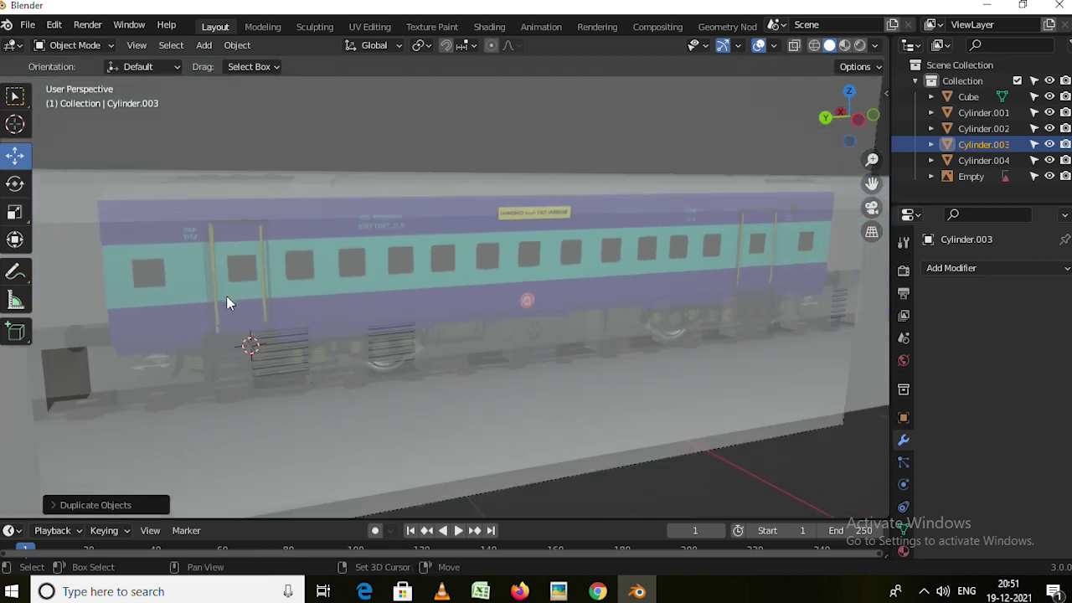
{"action": "scroll", "coordinate": [251, 251], "scroll_direction": "down", "scroll_amount": 2}
{"action": "scroll", "coordinate": [326, 261], "scroll_direction": "down", "scroll_amount": 2}
{"action": "scroll", "coordinate": [294, 249], "scroll_direction": "down", "scroll_amount": 1}
{"action": "scroll", "coordinate": [292, 225], "scroll_direction": "up", "scroll_amount": 3}
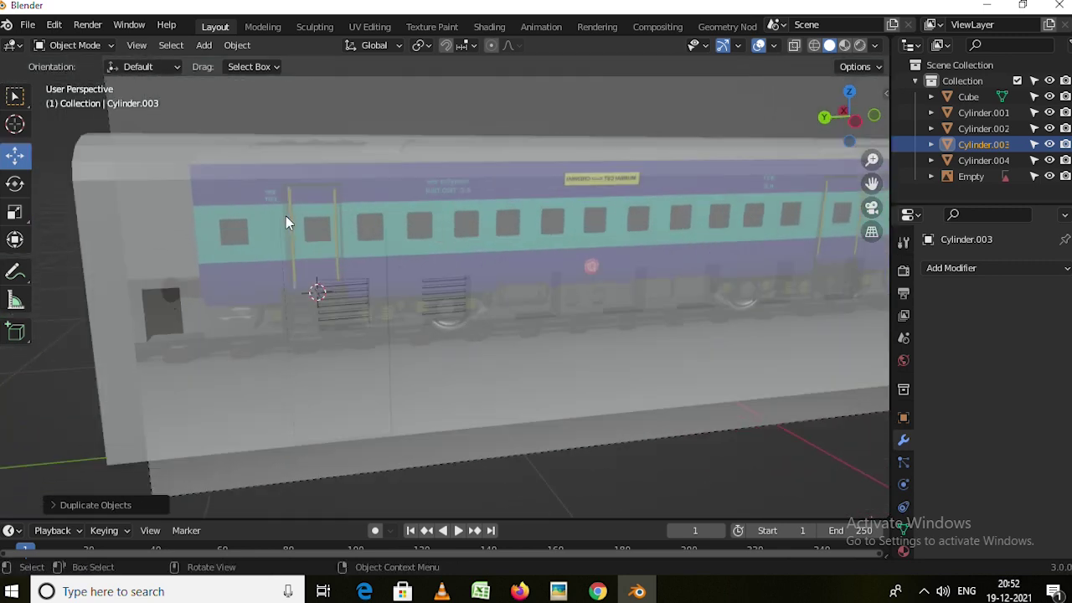
{"action": "scroll", "coordinate": [297, 224], "scroll_direction": "up", "scroll_amount": 2}
{"action": "mouse_move", "coordinate": [296, 224]}
{"action": "middle_mouse_down"}
{"action": "mouse_move", "coordinate": [325, 286]}
{"action": "mouse_move", "coordinate": [292, 178]}
{"action": "middle_mouse_up"}
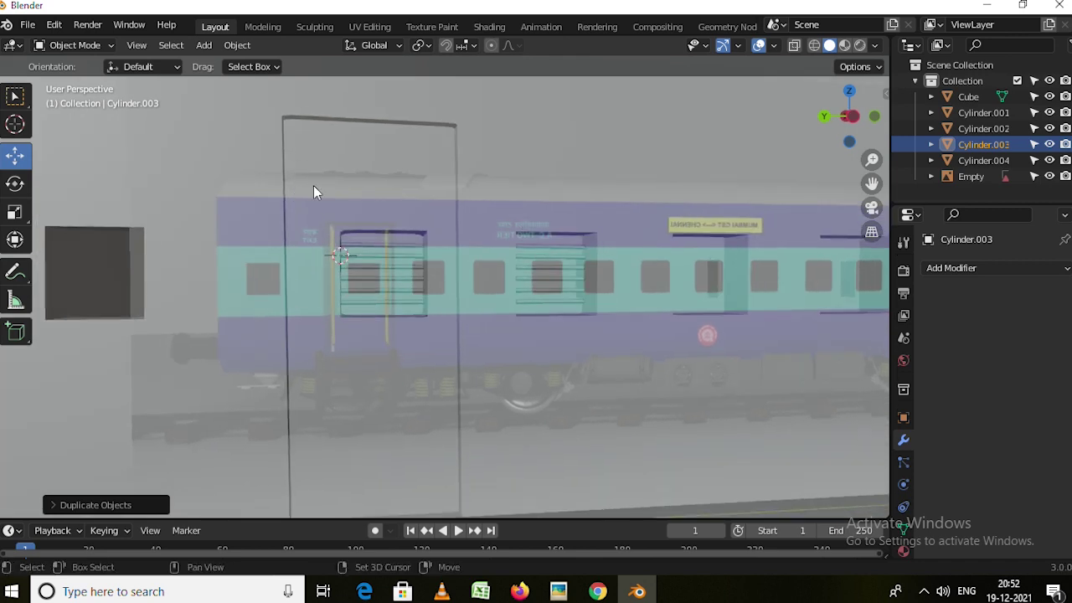
Place the 3D cursor at the top of the door frame and bring up the Add menu.
{"action": "right_click", "coordinate": [292, 158], "text": "shift"}
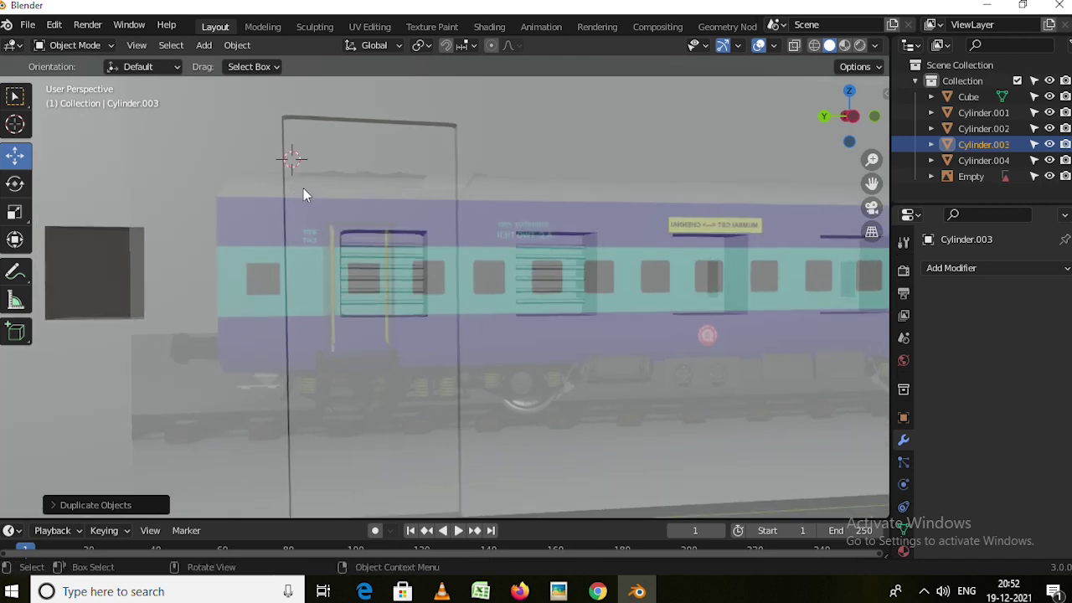
{"action": "scroll", "coordinate": [303, 188], "scroll_direction": "up", "scroll_amount": 2}
{"action": "scroll", "coordinate": [325, 206], "scroll_direction": "up", "scroll_amount": 2}
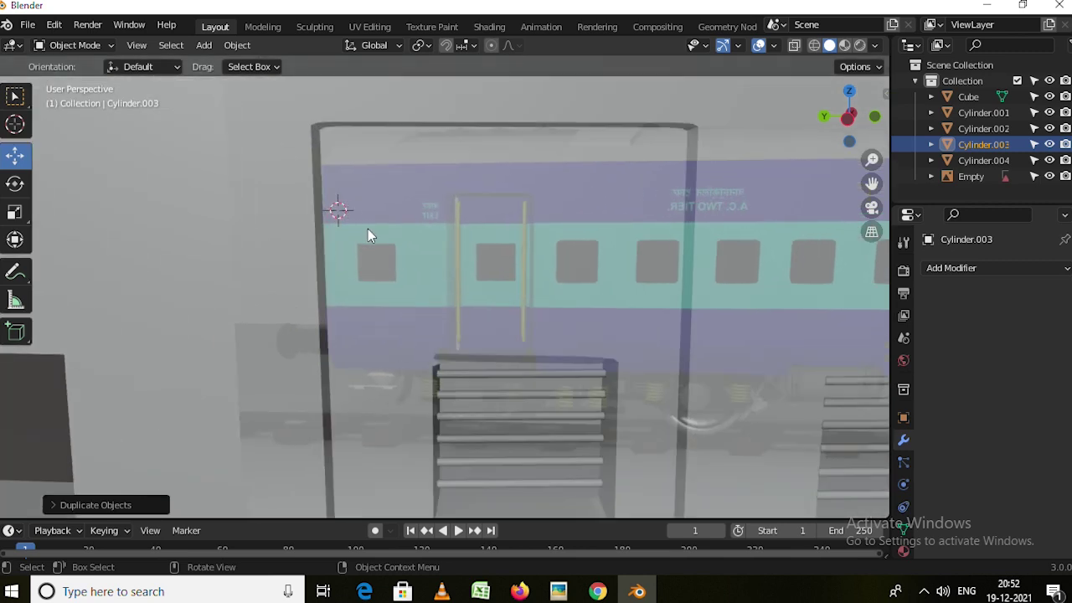
{"action": "key", "text": "shift+a"}
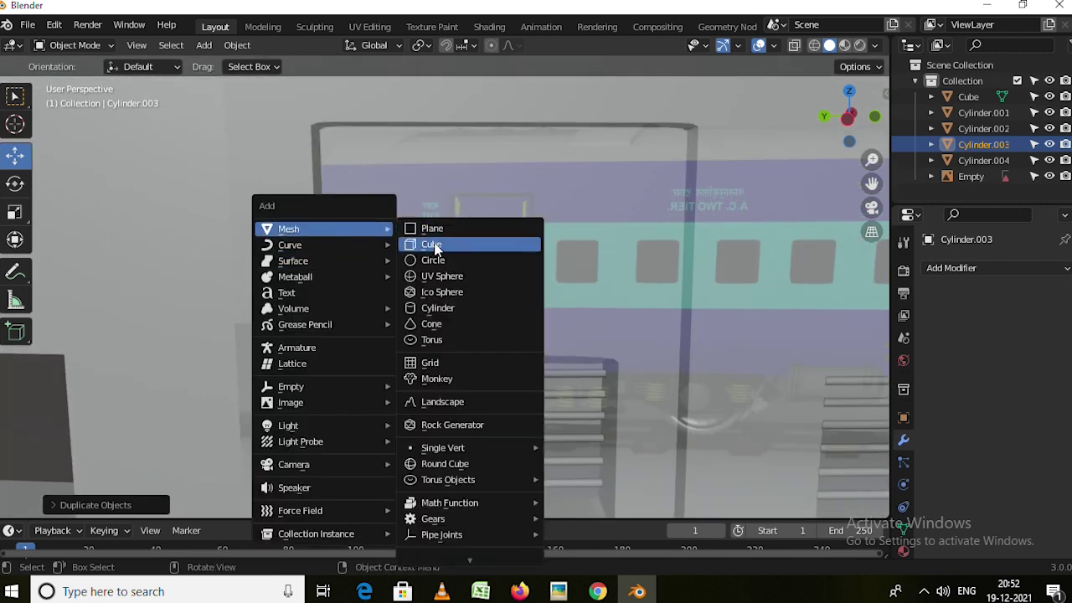
Add a cube at the cursor, scale it down twice and slide it slightly along X.
{"action": "mouse_move", "coordinate": [289, 229]}
{"action": "left_click", "coordinate": [422, 243]}
{"action": "key", "text": "s"}
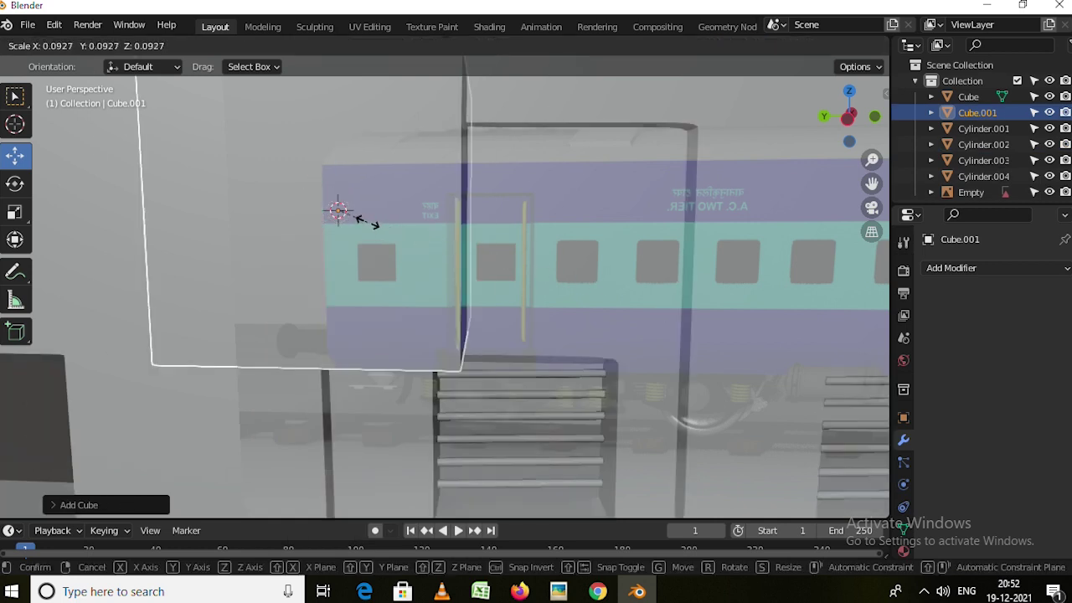
{"action": "left_click", "coordinate": [362, 220]}
{"action": "key", "text": "s"}
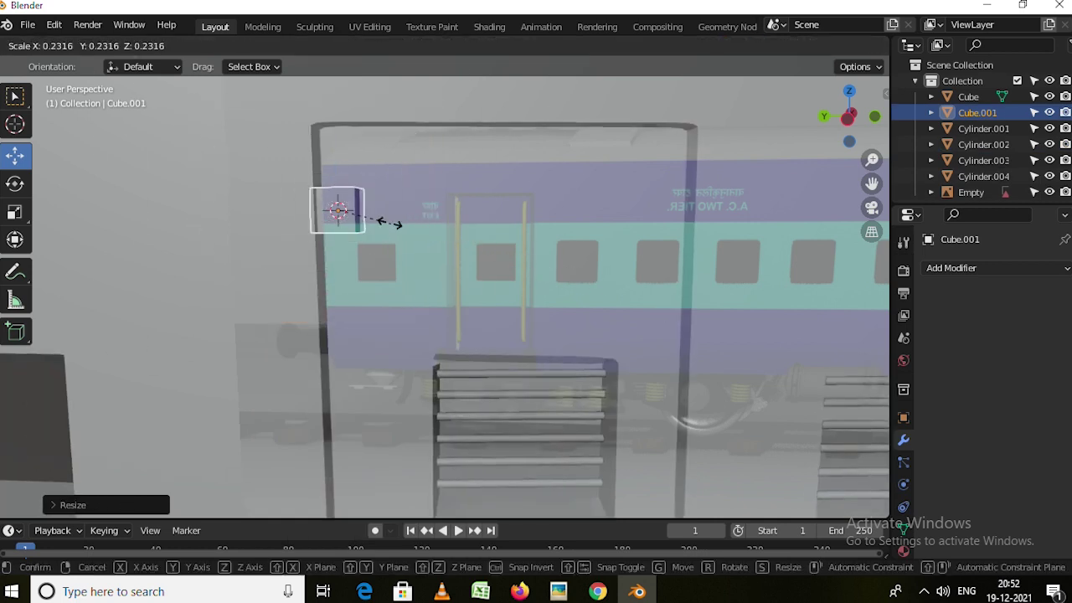
{"action": "left_click", "coordinate": [371, 218]}
{"action": "mouse_move", "coordinate": [341, 228]}
{"action": "middle_mouse_down"}
{"action": "mouse_move", "coordinate": [355, 250]}
{"action": "mouse_move", "coordinate": [360, 232]}
{"action": "middle_mouse_up"}
{"action": "left_click_drag", "start_coordinate": [385, 211], "coordinate": [368, 219]}
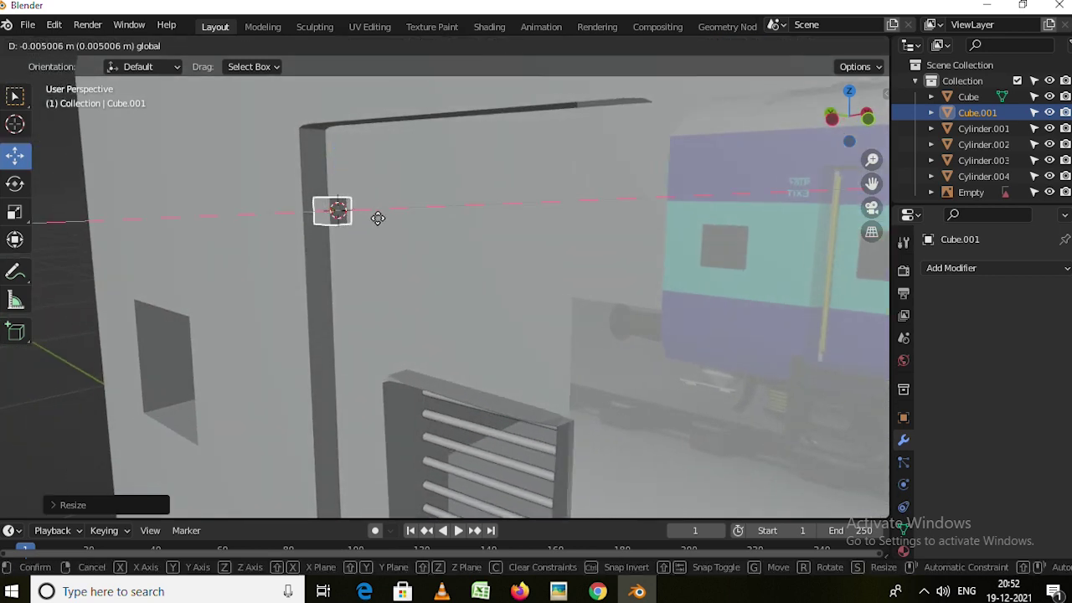
{"action": "left_click", "coordinate": [378, 218]}
{"action": "scroll", "coordinate": [343, 219], "scroll_direction": "up", "scroll_amount": 3}
In Edit Mode, stretch the cube's face along X and add a loop cut across it.
{"action": "key", "text": "Tab"}
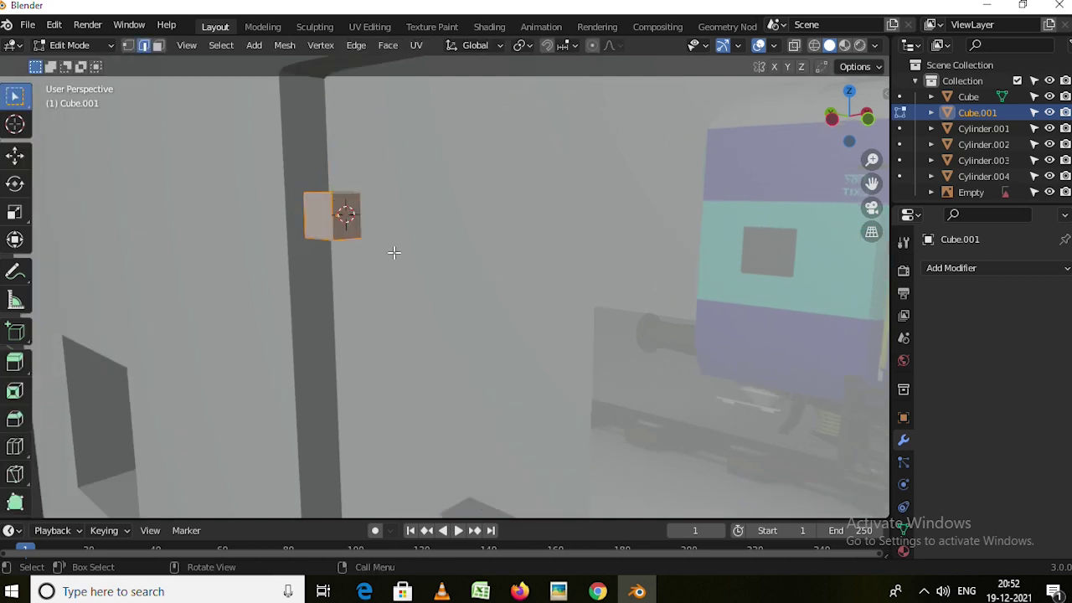
{"action": "middle_click_drag", "start_coordinate": [394, 251], "coordinate": [336, 258]}
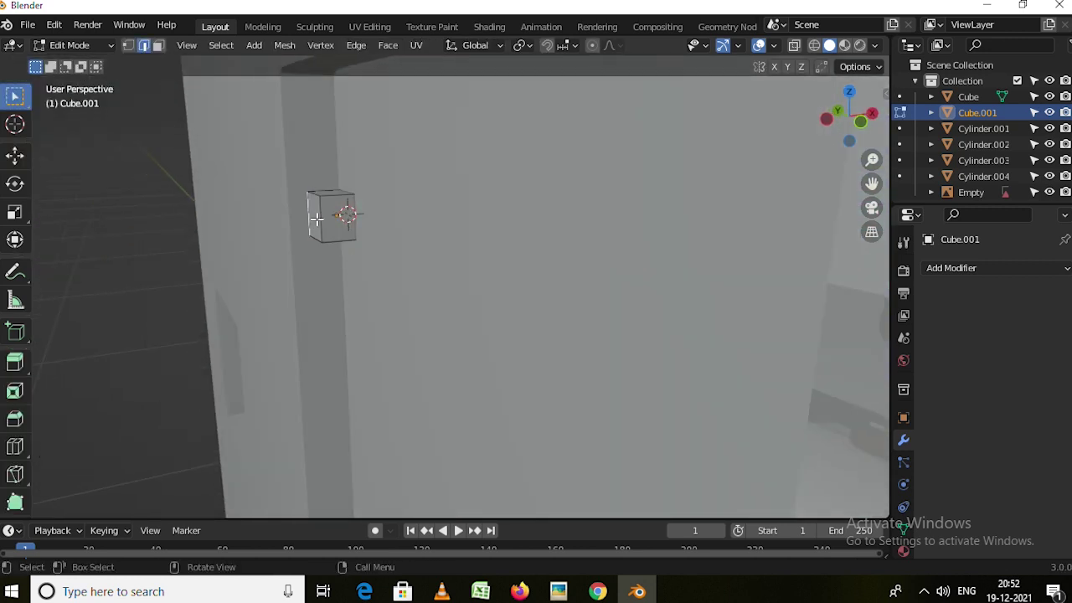
{"action": "left_click", "coordinate": [16, 157]}
{"action": "mouse_move", "coordinate": [370, 218]}
{"action": "left_mouse_down"}
{"action": "mouse_move", "coordinate": [281, 239]}
{"action": "mouse_move", "coordinate": [278, 263]}
{"action": "left_mouse_up"}
{"action": "middle_click_drag", "start_coordinate": [278, 263], "coordinate": [276, 196]}
{"action": "key", "text": "ctrl+r"}
{"action": "left_click", "coordinate": [237, 267]}
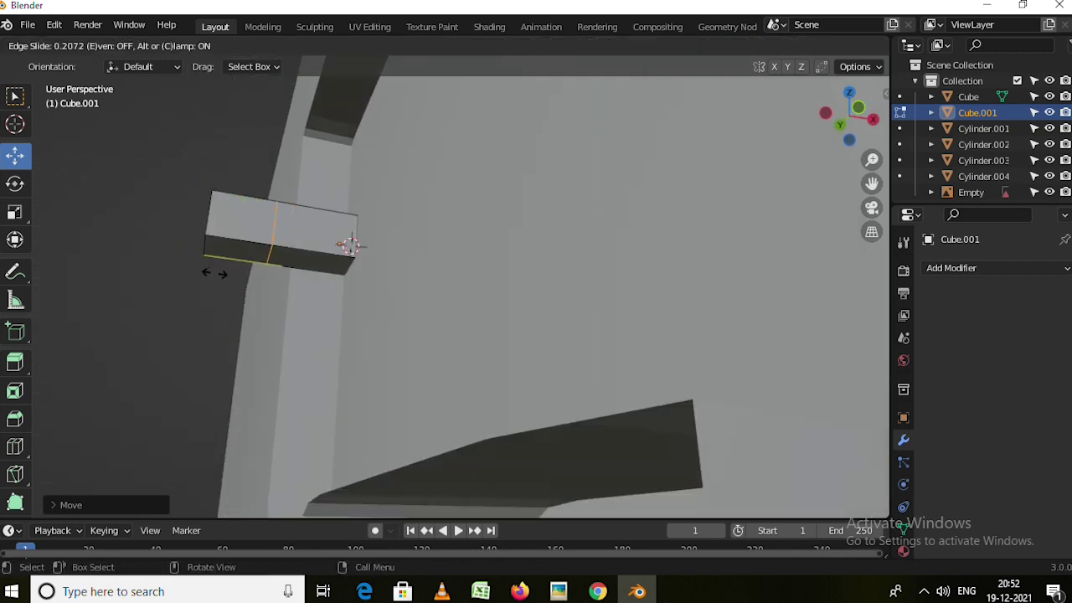
{"action": "left_click", "coordinate": [198, 278]}
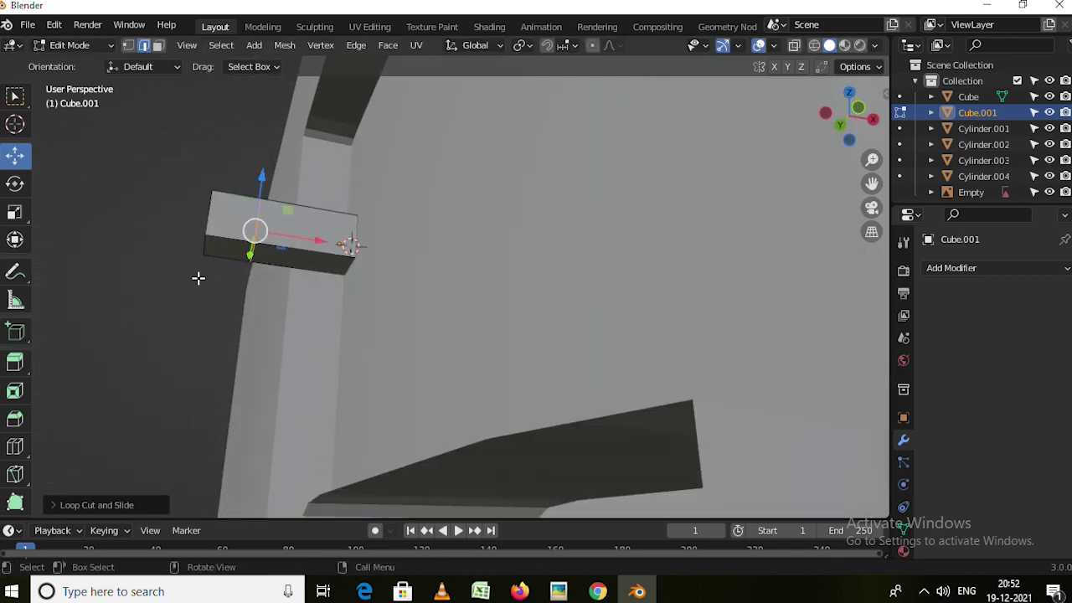
Select the small end face and extrude it down into a tall pillar reaching the coach floor.
{"action": "left_click", "coordinate": [231, 250]}
{"action": "key", "text": "3"}
{"action": "left_click", "coordinate": [239, 256]}
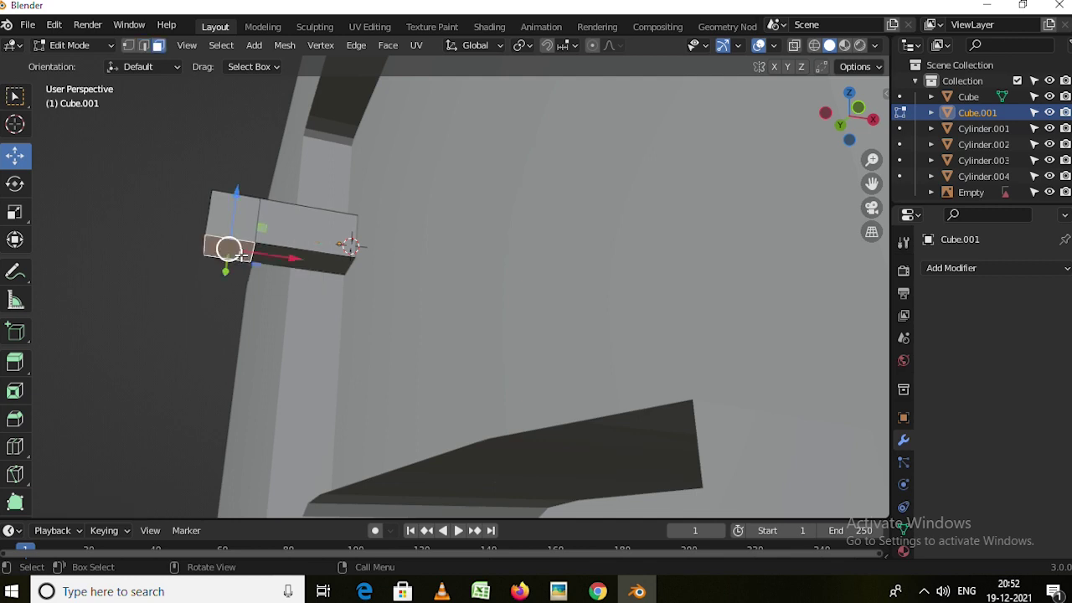
{"action": "middle_click_drag", "start_coordinate": [240, 256], "coordinate": [353, 272]}
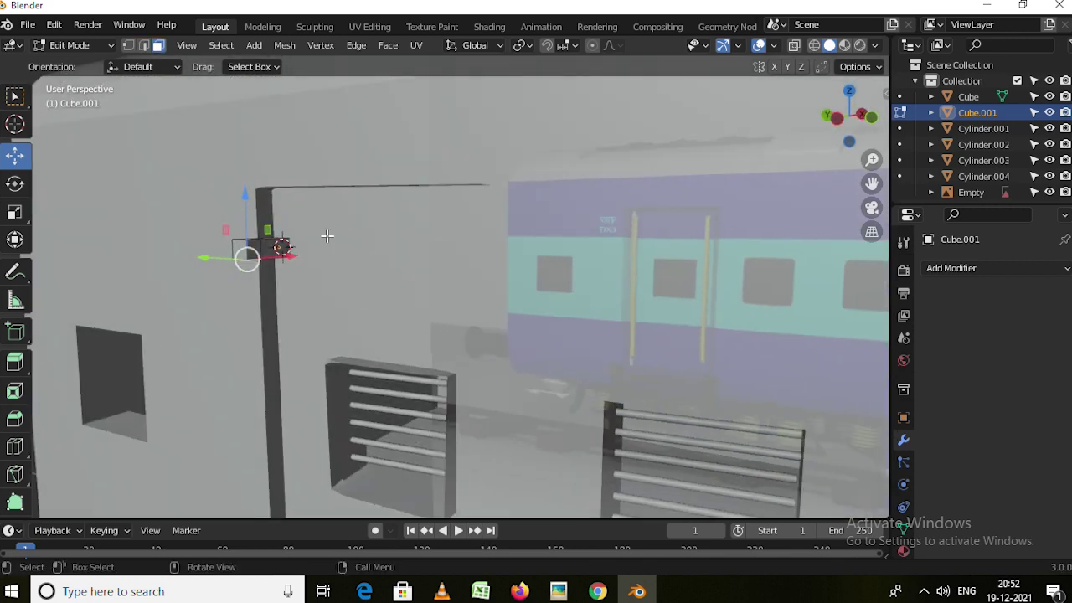
{"action": "key", "text": "e"}
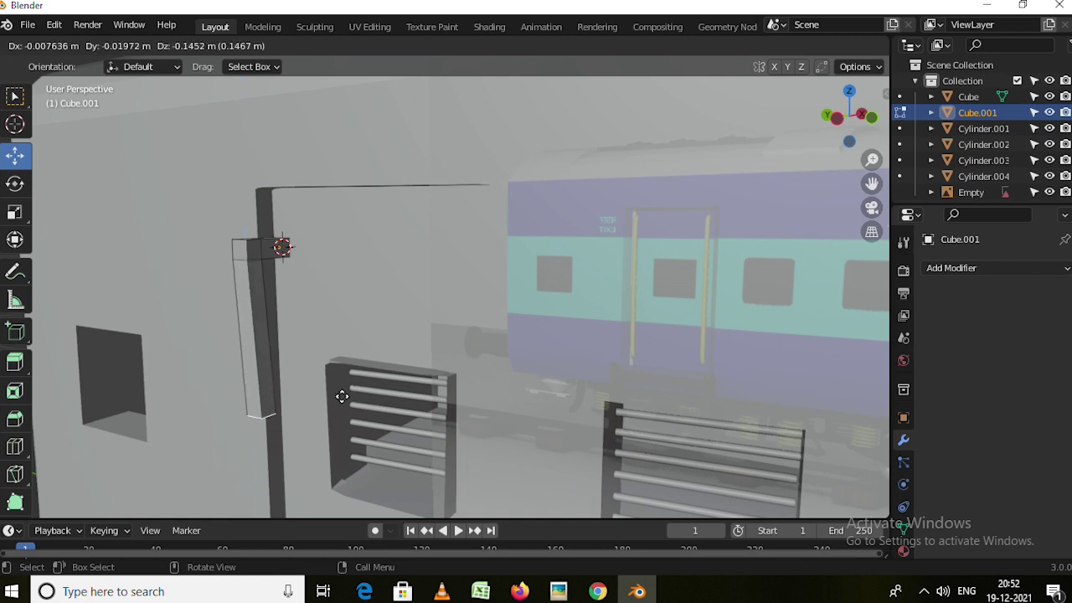
{"action": "right_click", "coordinate": [345, 426]}
{"action": "scroll", "coordinate": [366, 356], "scroll_direction": "down", "scroll_amount": 4}
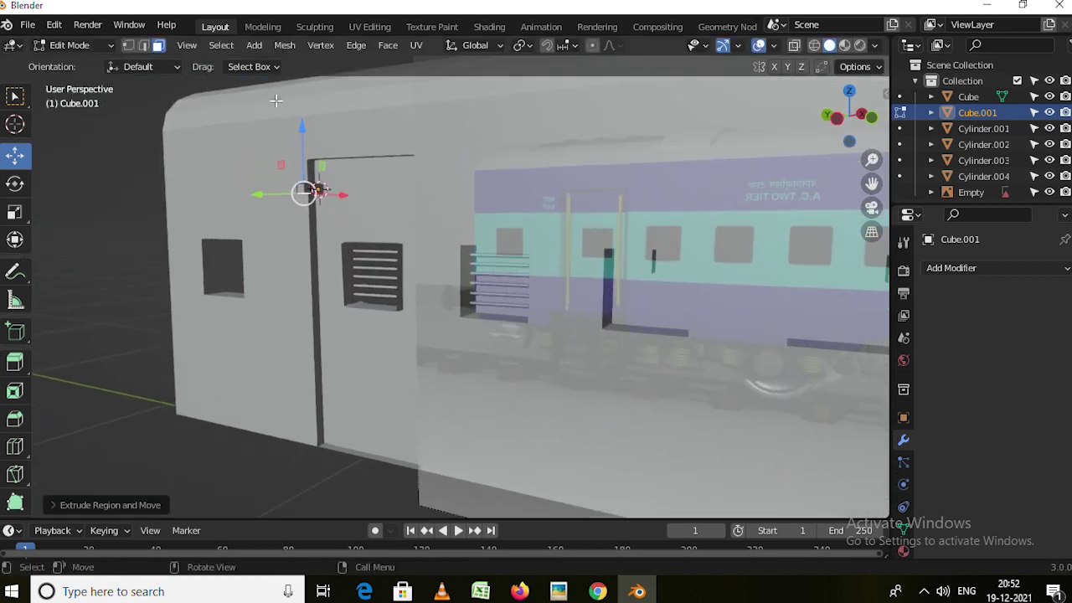
{"action": "left_click_drag", "start_coordinate": [299, 128], "coordinate": [313, 275]}
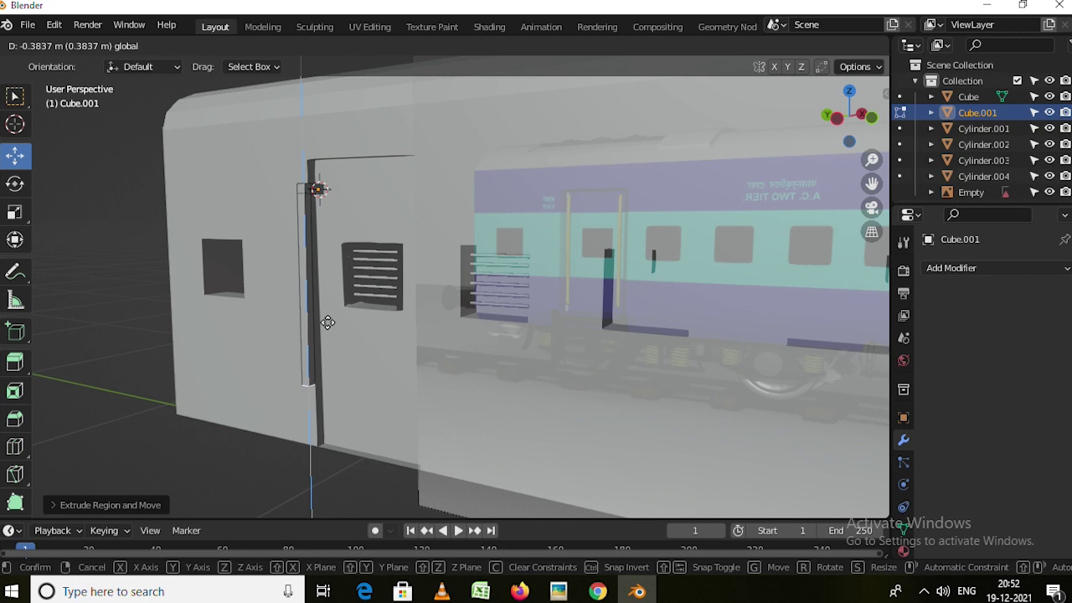
{"action": "left_click_drag", "start_coordinate": [332, 354], "coordinate": [332, 355]}
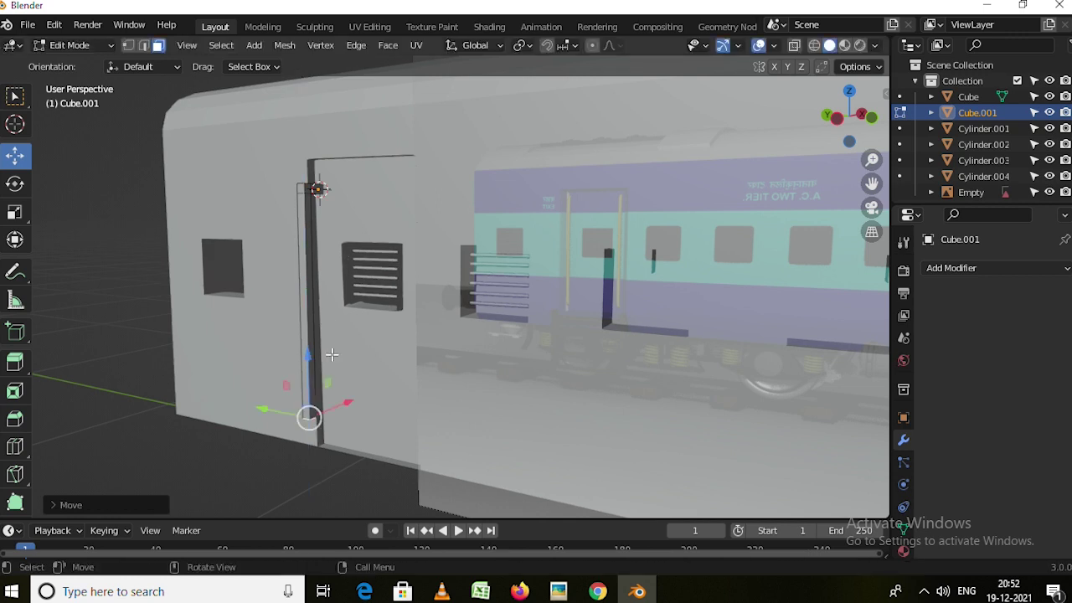
{"action": "middle_click_drag", "start_coordinate": [332, 355], "coordinate": [318, 318]}
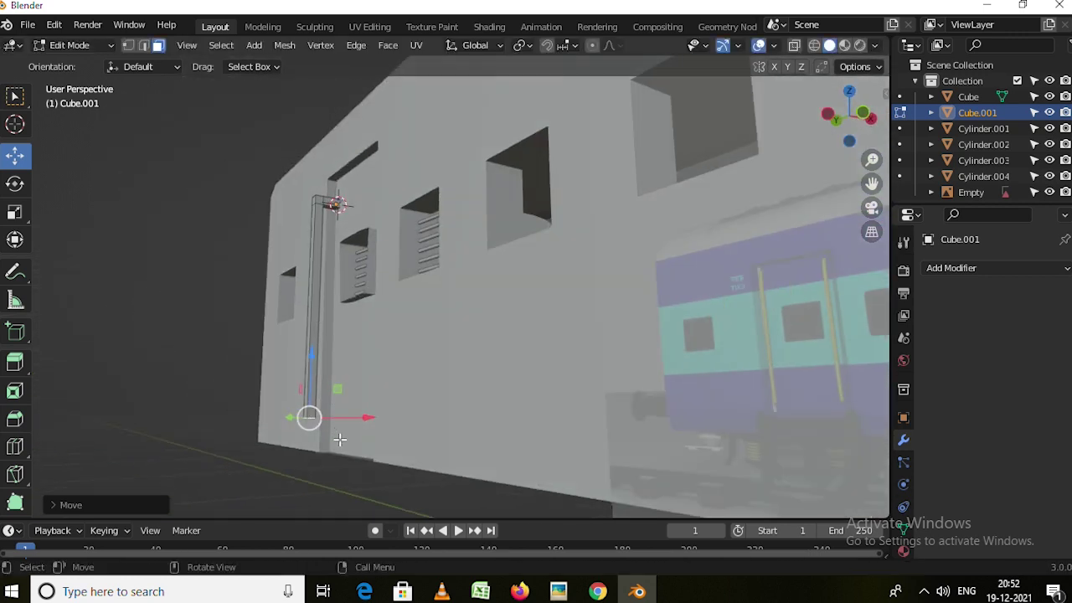
{"action": "scroll", "coordinate": [336, 418], "scroll_direction": "up", "scroll_amount": 3}
{"action": "middle_click_drag", "start_coordinate": [331, 403], "coordinate": [306, 405]}
{"action": "key", "text": "ctrl+r"}
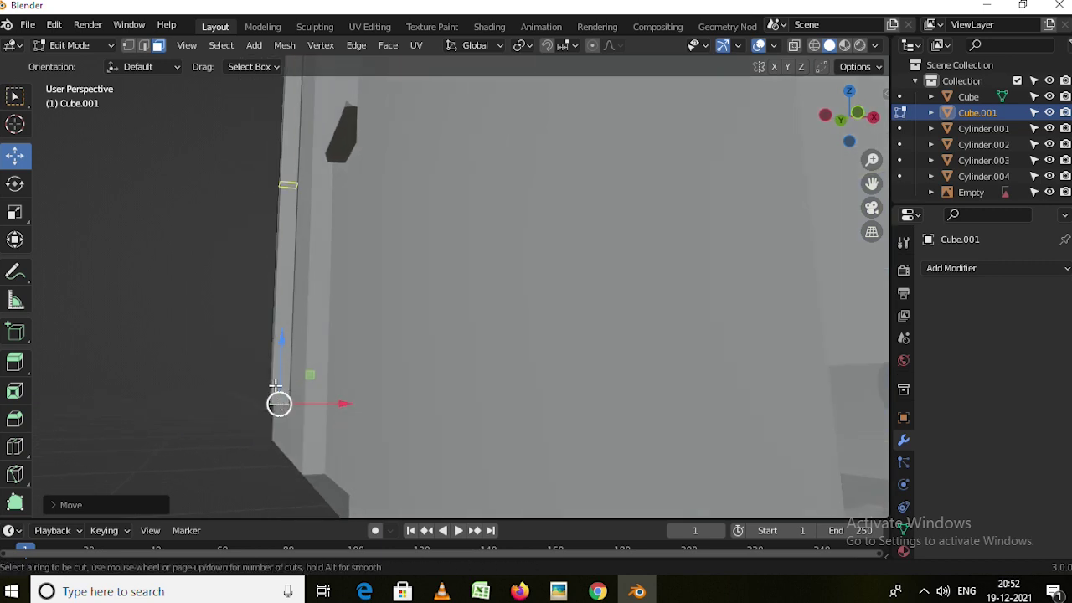
Loop cut the pillar near its base and extrude a small foot there.
{"action": "left_click", "coordinate": [279, 385]}
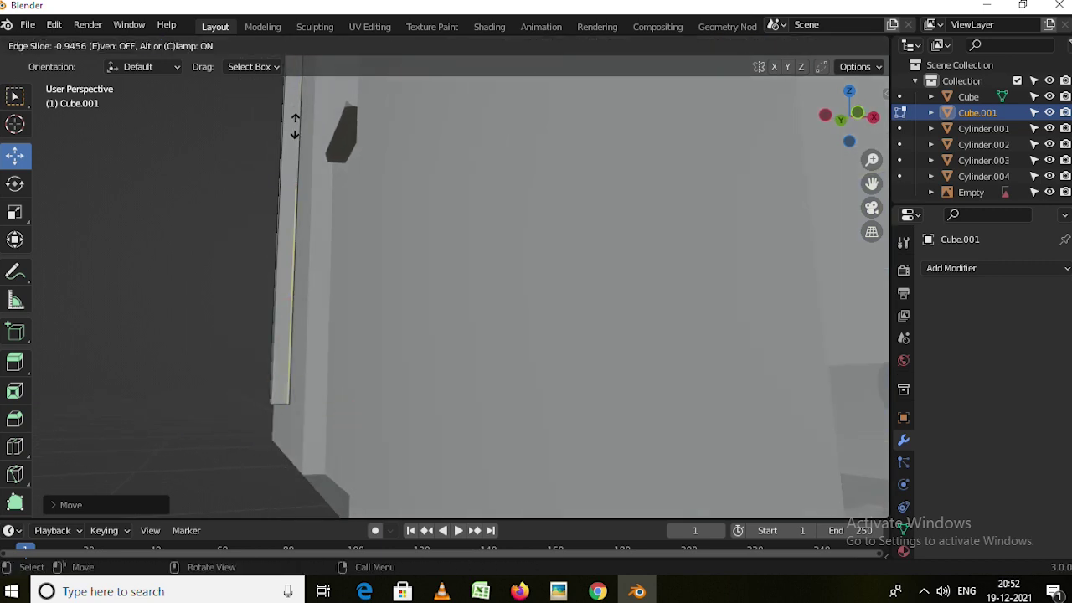
{"action": "mouse_move", "coordinate": [336, 112]}
{"action": "middle_mouse_down"}
{"action": "mouse_move", "coordinate": [280, 109]}
{"action": "mouse_move", "coordinate": [323, 143]}
{"action": "mouse_move", "coordinate": [347, 139]}
{"action": "middle_mouse_up"}
{"action": "mouse_move", "coordinate": [310, 403]}
{"action": "middle_mouse_down"}
{"action": "mouse_move", "coordinate": [248, 364]}
{"action": "mouse_move", "coordinate": [304, 391]}
{"action": "mouse_move", "coordinate": [388, 259]}
{"action": "mouse_move", "coordinate": [335, 300]}
{"action": "middle_mouse_up"}
{"action": "left_click", "coordinate": [347, 381]}
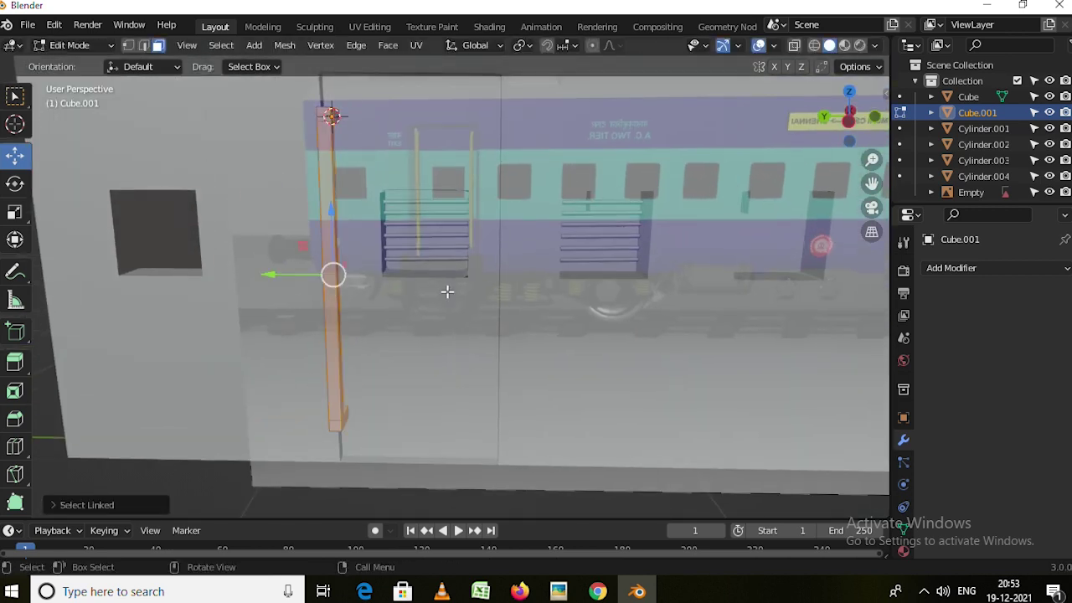
Duplicate the pillar along Y to the opposite side of the doorway.
{"action": "key", "text": "shift+d"}
{"action": "key", "text": "y"}
{"action": "left_click", "coordinate": [734, 327]}
{"action": "mouse_move", "coordinate": [733, 326]}
{"action": "middle_mouse_down"}
{"action": "mouse_move", "coordinate": [126, 311]}
{"action": "mouse_move", "coordinate": [427, 277]}
{"action": "mouse_move", "coordinate": [438, 235]}
{"action": "mouse_move", "coordinate": [365, 279]}
{"action": "mouse_move", "coordinate": [436, 293]}
{"action": "middle_mouse_up"}
{"action": "key", "text": "shift+d"}
{"action": "key", "text": "y"}
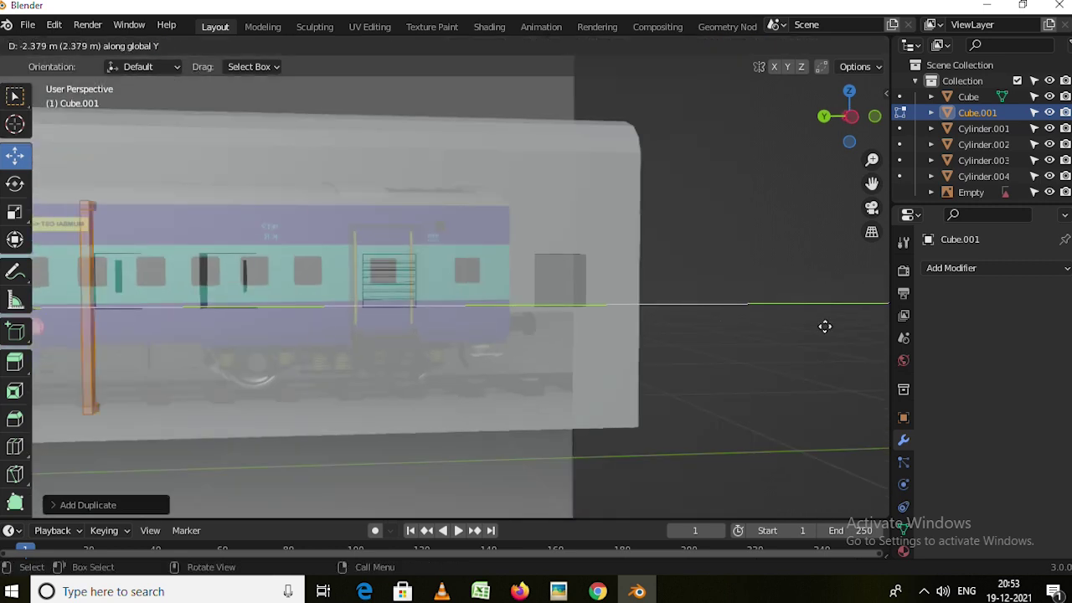
{"action": "middle_click_drag", "start_coordinate": [352, 305], "coordinate": [421, 304]}
{"action": "scroll", "coordinate": [352, 351], "scroll_direction": "down", "scroll_amount": 4}
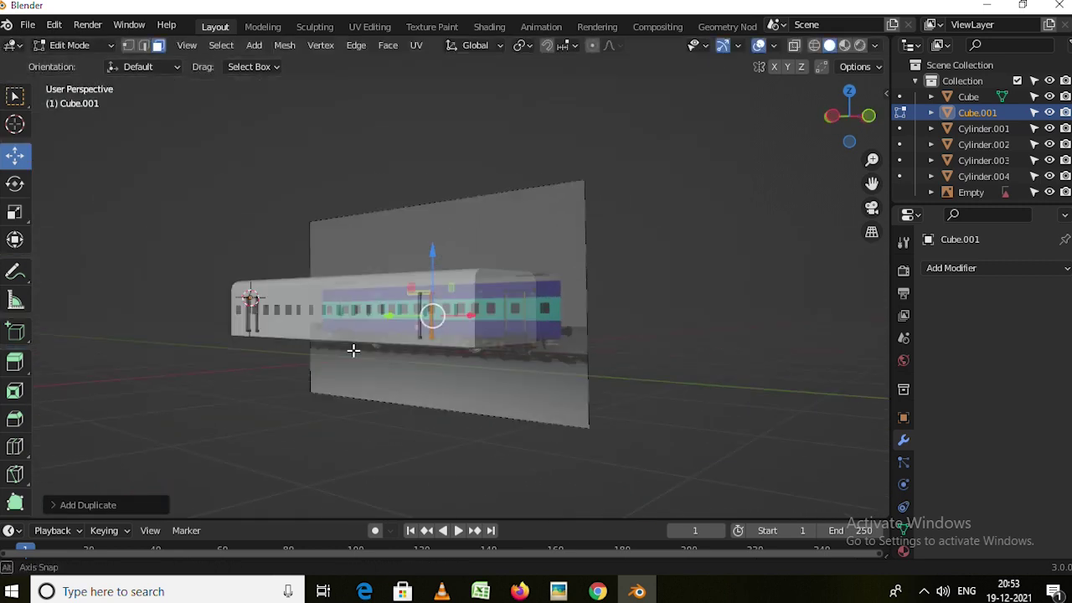
{"action": "scroll", "coordinate": [258, 299], "scroll_direction": "up", "scroll_amount": 8}
{"action": "mouse_move", "coordinate": [259, 299]}
{"action": "middle_mouse_down"}
{"action": "mouse_move", "coordinate": [103, 181]}
{"action": "mouse_move", "coordinate": [242, 227]}
{"action": "mouse_move", "coordinate": [212, 176]}
{"action": "mouse_move", "coordinate": [311, 112]}
{"action": "mouse_move", "coordinate": [422, 232]}
{"action": "mouse_move", "coordinate": [435, 285]}
{"action": "mouse_move", "coordinate": [560, 310]}
{"action": "mouse_move", "coordinate": [375, 365]}
{"action": "middle_mouse_up"}
{"action": "key", "text": "2"}
{"action": "scroll", "coordinate": [376, 365], "scroll_direction": "down", "scroll_amount": 3}
{"action": "scroll", "coordinate": [375, 366], "scroll_direction": "up", "scroll_amount": 2}
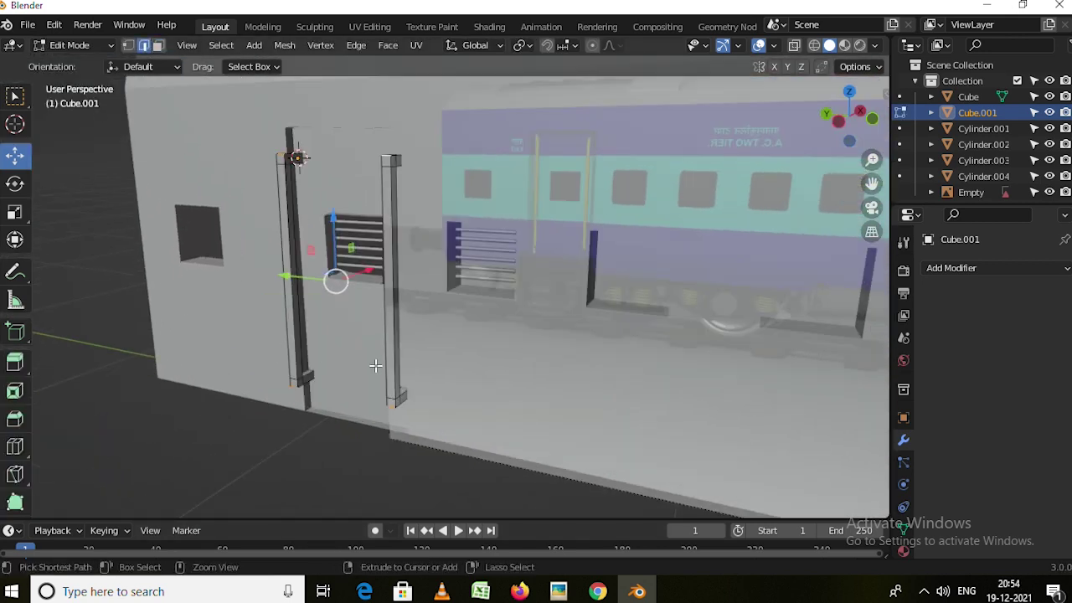
Start bevelling the pillar edges, then return to Object Mode.
{"action": "key", "text": "Tab"}
{"action": "scroll", "coordinate": [755, 404], "scroll_direction": "down", "scroll_amount": 4}
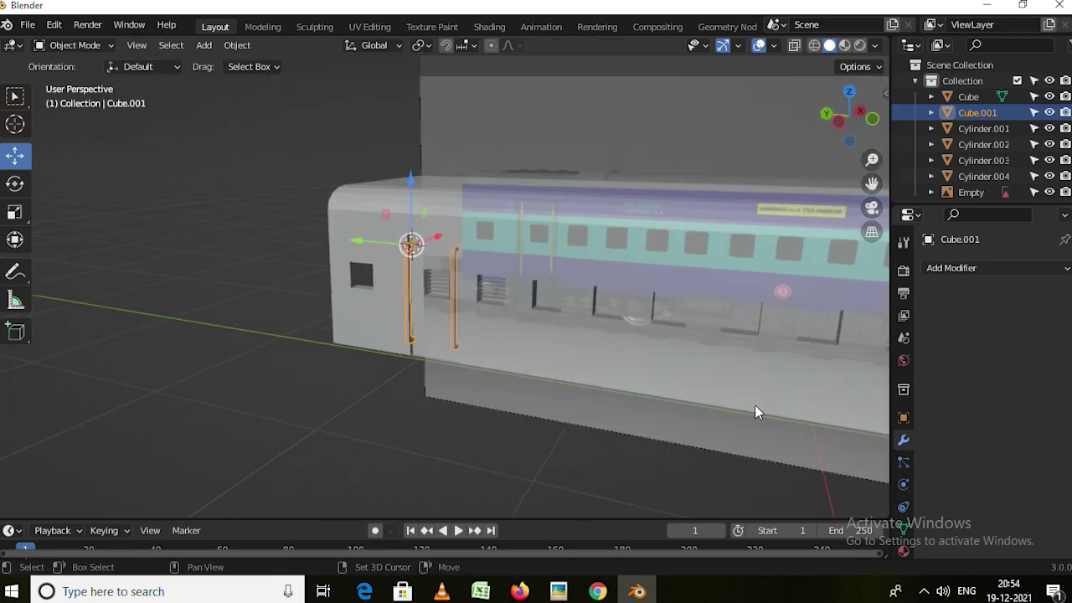
{"action": "scroll", "coordinate": [424, 300], "scroll_direction": "up", "scroll_amount": 4}
{"action": "key", "text": "Tab"}
{"action": "scroll", "coordinate": [264, 308], "scroll_direction": "up", "scroll_amount": 2}
{"action": "mouse_move", "coordinate": [448, 319]}
{"action": "middle_mouse_down"}
{"action": "mouse_move", "coordinate": [576, 355]}
{"action": "mouse_move", "coordinate": [483, 338]}
{"action": "mouse_move", "coordinate": [541, 233]}
{"action": "middle_mouse_up"}
{"action": "key", "text": "Escape"}
{"action": "key", "text": "Tab"}
{"action": "scroll", "coordinate": [585, 350], "scroll_direction": "down", "scroll_amount": 3}
Select the pillar object rather than the wall and bevel its edges to round the posts.
{"action": "left_click", "coordinate": [483, 337]}
{"action": "left_click", "coordinate": [541, 237]}
{"action": "key", "text": "Tab"}
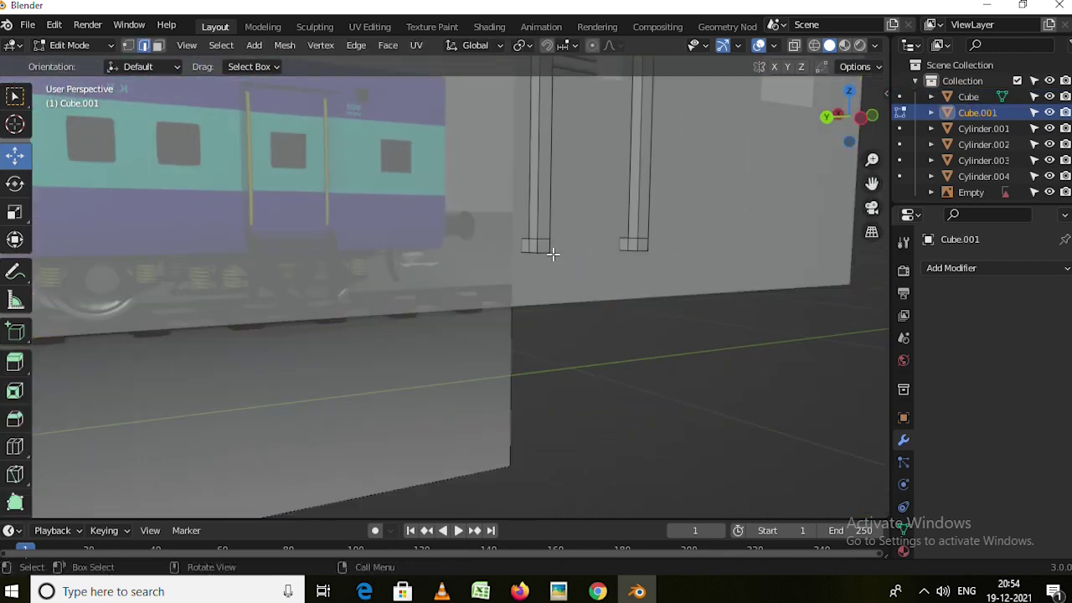
{"action": "mouse_move", "coordinate": [645, 250]}
{"action": "middle_mouse_down"}
{"action": "mouse_move", "coordinate": [629, 330]}
{"action": "mouse_move", "coordinate": [469, 388]}
{"action": "mouse_move", "coordinate": [558, 186]}
{"action": "mouse_move", "coordinate": [408, 301]}
{"action": "middle_mouse_up"}
{"action": "left_click", "coordinate": [634, 307]}
{"action": "scroll", "coordinate": [624, 310], "scroll_direction": "down", "scroll_amount": 3}
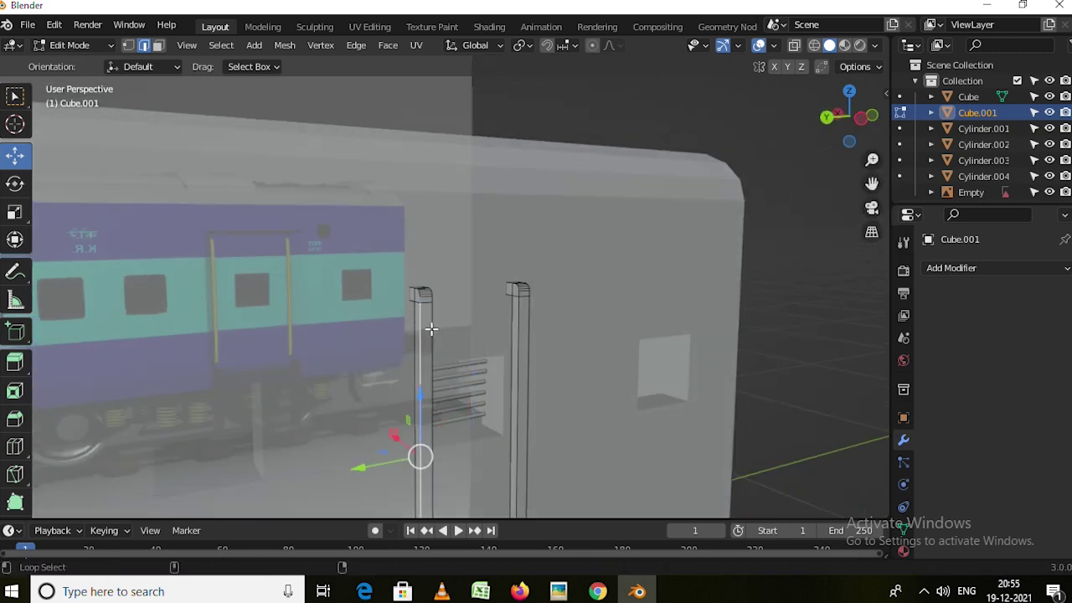
{"action": "middle_click_drag", "start_coordinate": [557, 350], "coordinate": [621, 384]}
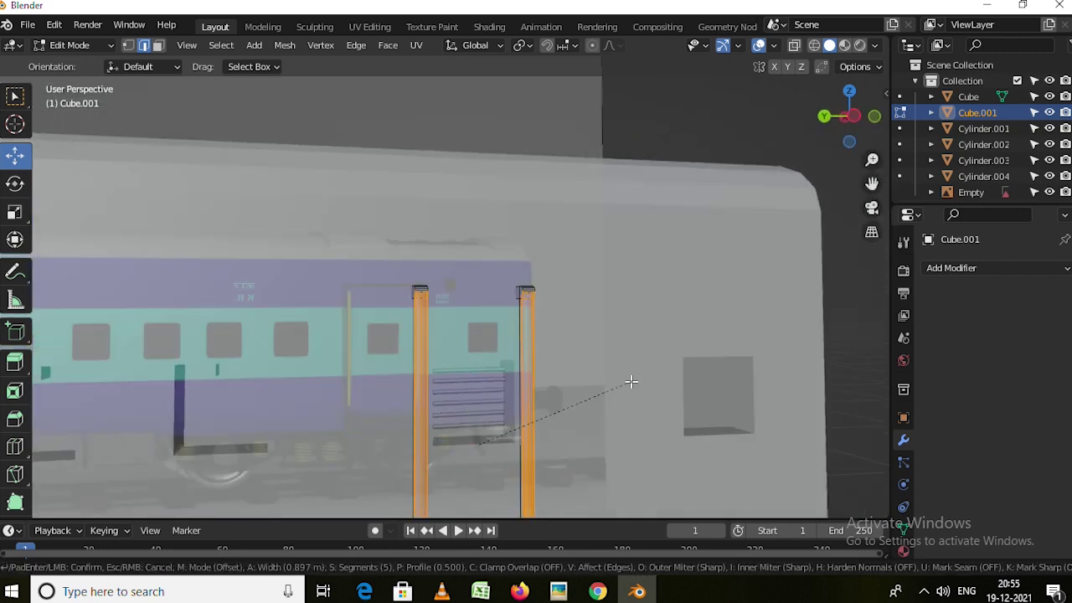
{"action": "key", "text": "Tab"}
Duplicate the handrail object, then undo the unwanted copy.
{"action": "scroll", "coordinate": [320, 272], "scroll_direction": "down", "scroll_amount": 3}
{"action": "scroll", "coordinate": [296, 289], "scroll_direction": "down", "scroll_amount": 3}
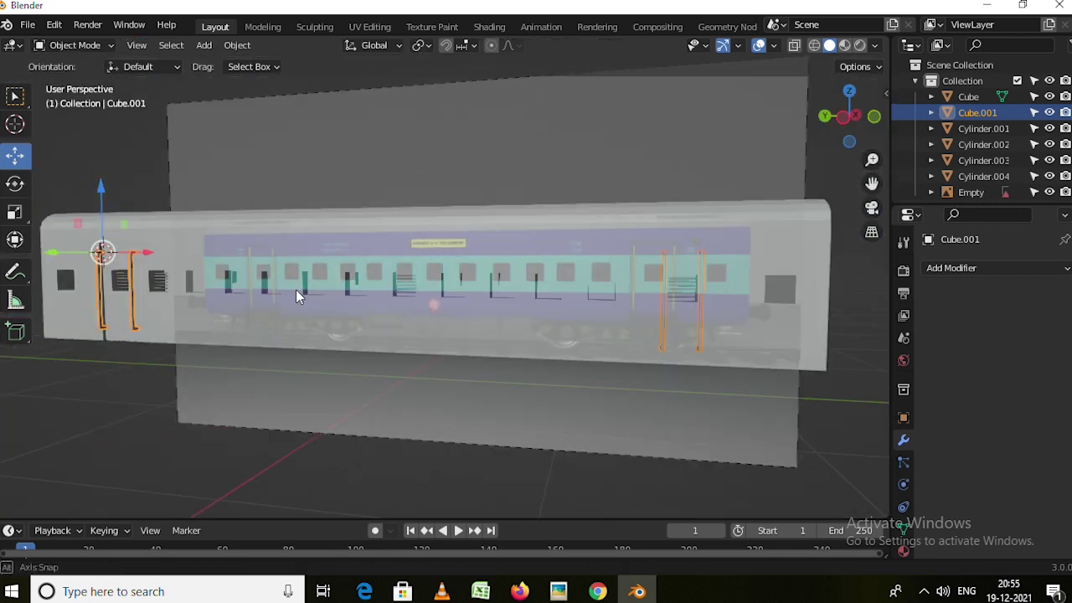
{"action": "scroll", "coordinate": [338, 245], "scroll_direction": "down", "scroll_amount": 2}
{"action": "scroll", "coordinate": [375, 258], "scroll_direction": "up", "scroll_amount": 3}
{"action": "scroll", "coordinate": [340, 286], "scroll_direction": "up", "scroll_amount": 2}
{"action": "scroll", "coordinate": [289, 326], "scroll_direction": "down", "scroll_amount": 4}
{"action": "mouse_move", "coordinate": [289, 326]}
{"action": "middle_mouse_down"}
{"action": "mouse_move", "coordinate": [276, 322]}
{"action": "mouse_move", "coordinate": [294, 335]}
{"action": "mouse_move", "coordinate": [431, 327]}
{"action": "mouse_move", "coordinate": [426, 282]}
{"action": "mouse_move", "coordinate": [409, 282]}
{"action": "mouse_move", "coordinate": [419, 281]}
{"action": "middle_mouse_up"}
{"action": "scroll", "coordinate": [275, 308], "scroll_direction": "up", "scroll_amount": 3}
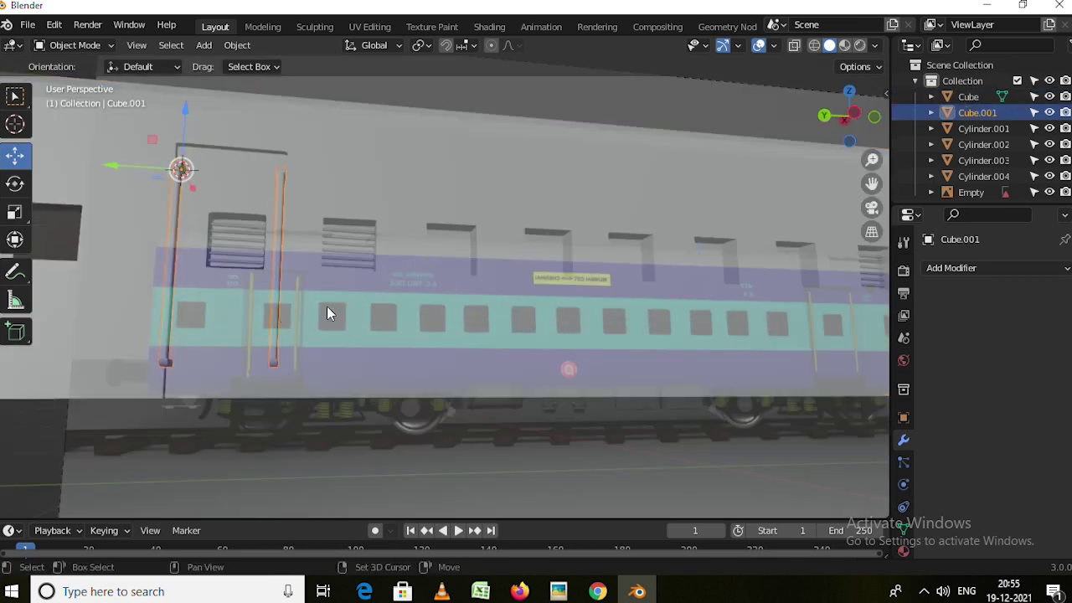
{"action": "key", "text": "shift+d"}
{"action": "scroll", "coordinate": [282, 318], "scroll_direction": "down", "scroll_amount": 3}
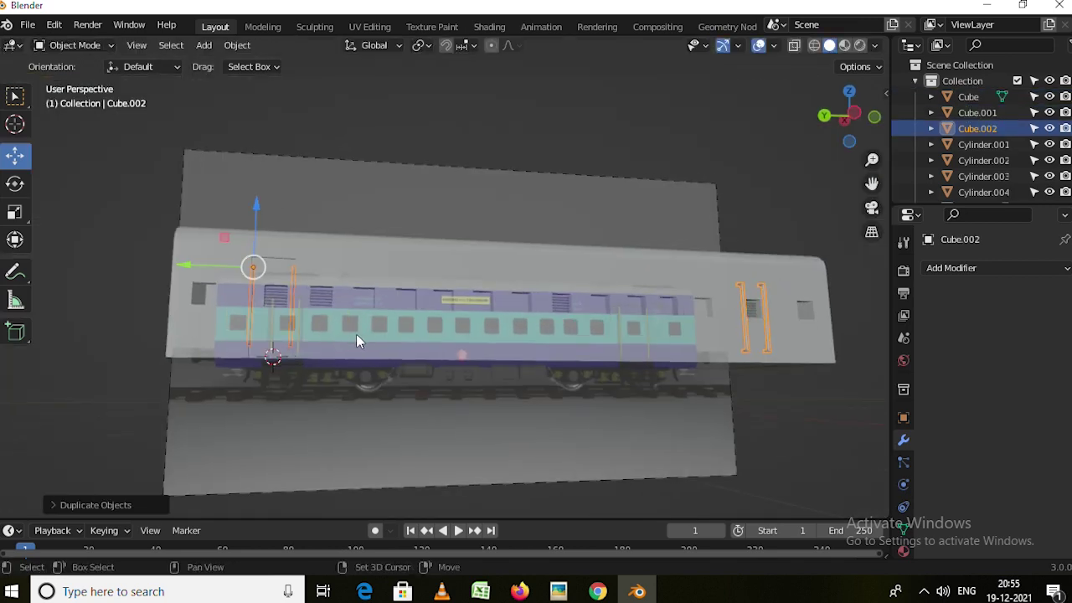
{"action": "key", "text": "ctrl+z"}
{"action": "scroll", "coordinate": [302, 354], "scroll_direction": "up", "scroll_amount": 3}
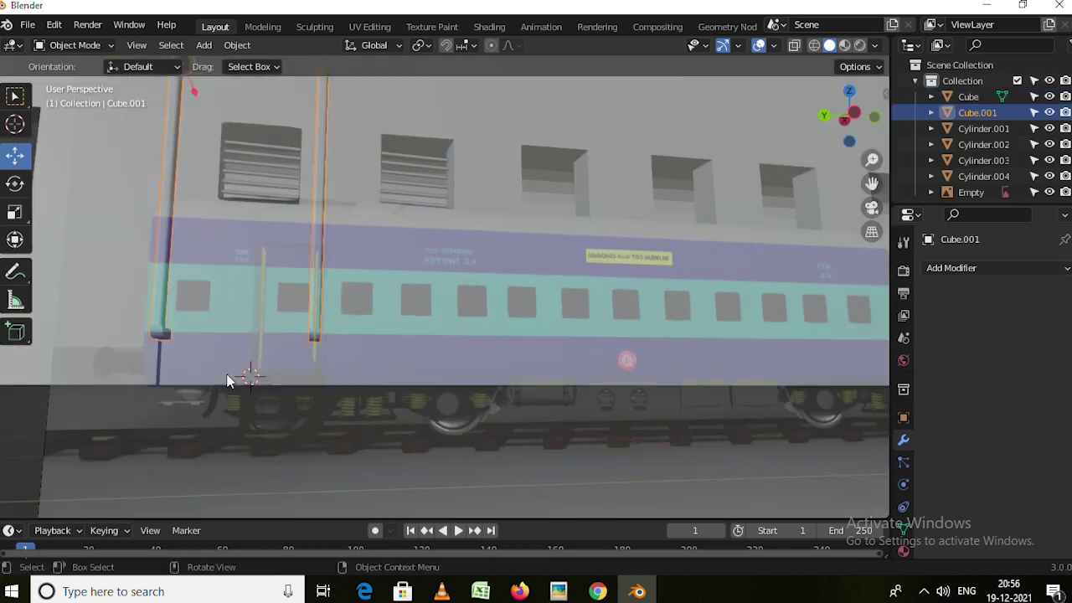
{"action": "scroll", "coordinate": [382, 255], "scroll_direction": "down", "scroll_amount": 1}
In Edit Mode, rotate a rail 90 degrees so it lies horizontal.
{"action": "key", "text": "Tab"}
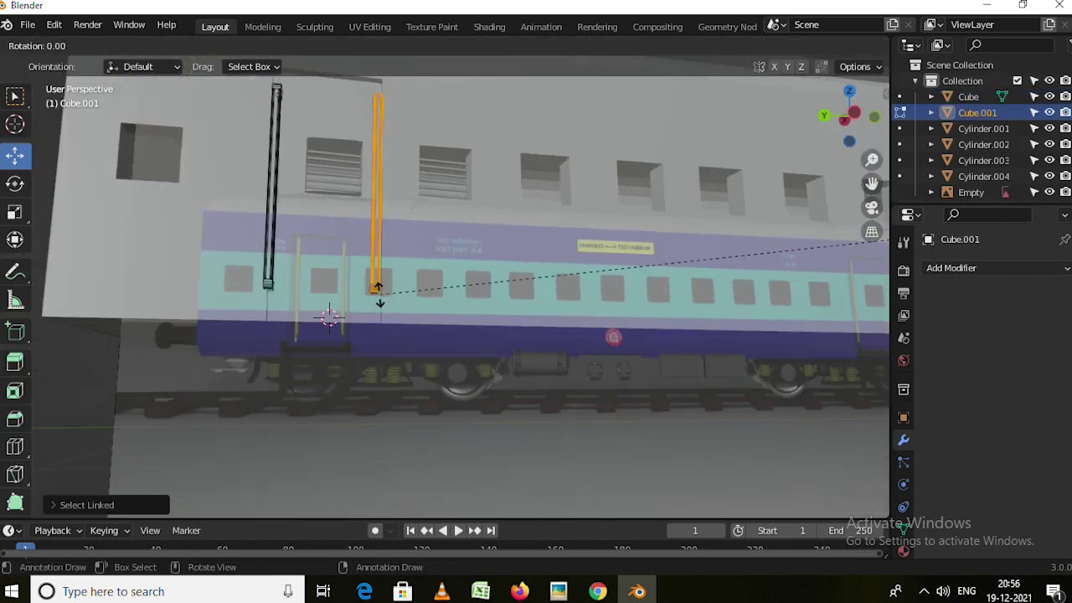
{"action": "key", "text": "Return"}
{"action": "scroll", "coordinate": [379, 303], "scroll_direction": "down", "scroll_amount": 3}
{"action": "scroll", "coordinate": [617, 268], "scroll_direction": "down", "scroll_amount": 3}
Place the duplicated bar and reposition it in the Left Ortho side view.
{"action": "key", "text": "g"}
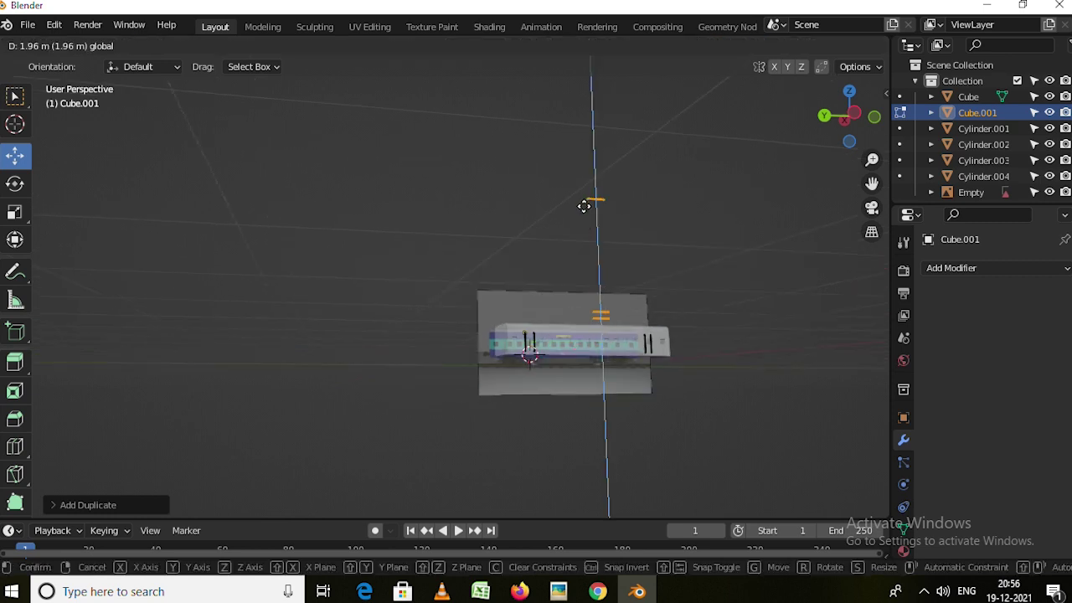
{"action": "left_click", "coordinate": [452, 250]}
{"action": "key", "text": "ctrl+KP_3"}
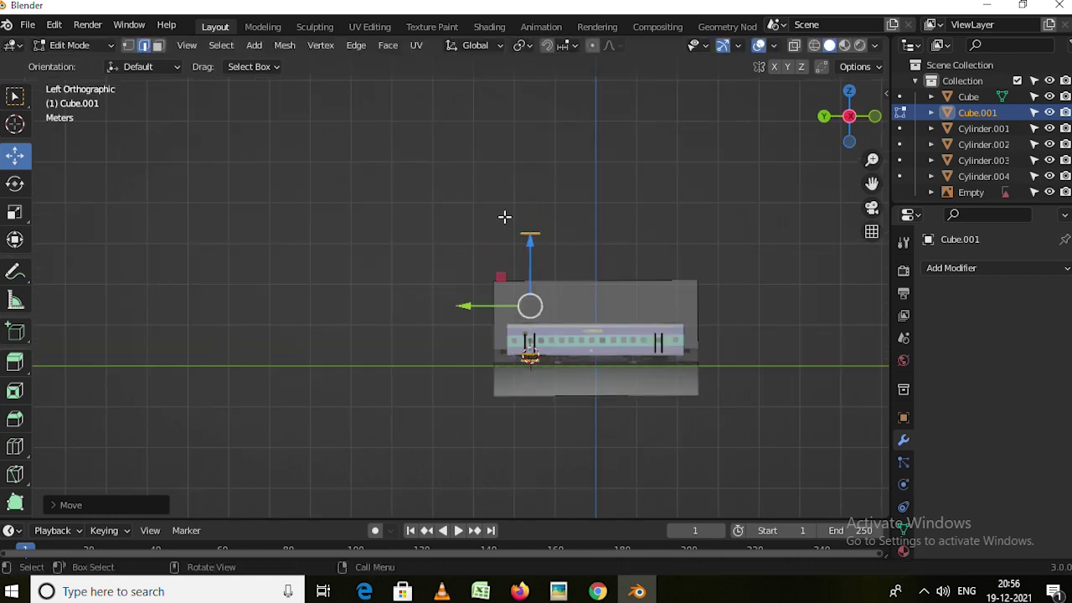
{"action": "scroll", "coordinate": [520, 216], "scroll_direction": "up", "scroll_amount": 3}
{"action": "scroll", "coordinate": [553, 275], "scroll_direction": "down", "scroll_amount": 3}
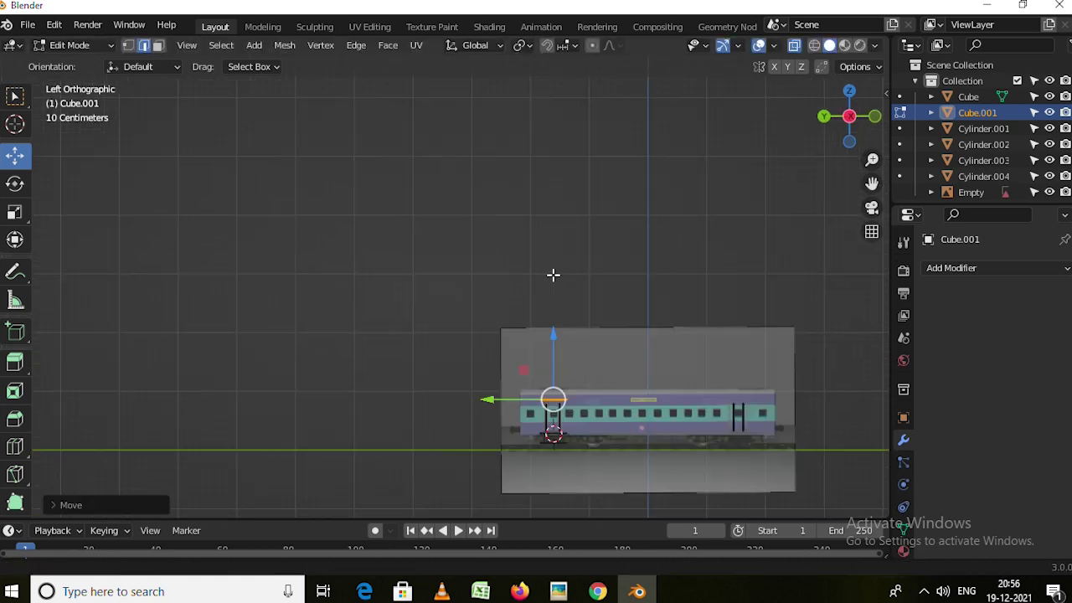
{"action": "scroll", "coordinate": [552, 276], "scroll_direction": "up", "scroll_amount": 3}
{"action": "key", "text": "g"}
{"action": "left_click", "coordinate": [559, 347]}
{"action": "scroll", "coordinate": [559, 347], "scroll_direction": "up", "scroll_amount": 2}
{"action": "scroll", "coordinate": [444, 381], "scroll_direction": "up", "scroll_amount": 2}
Box-select the three horizontal bars, shorten them and raise them slightly along Z.
{"action": "left_click", "coordinate": [444, 381]}
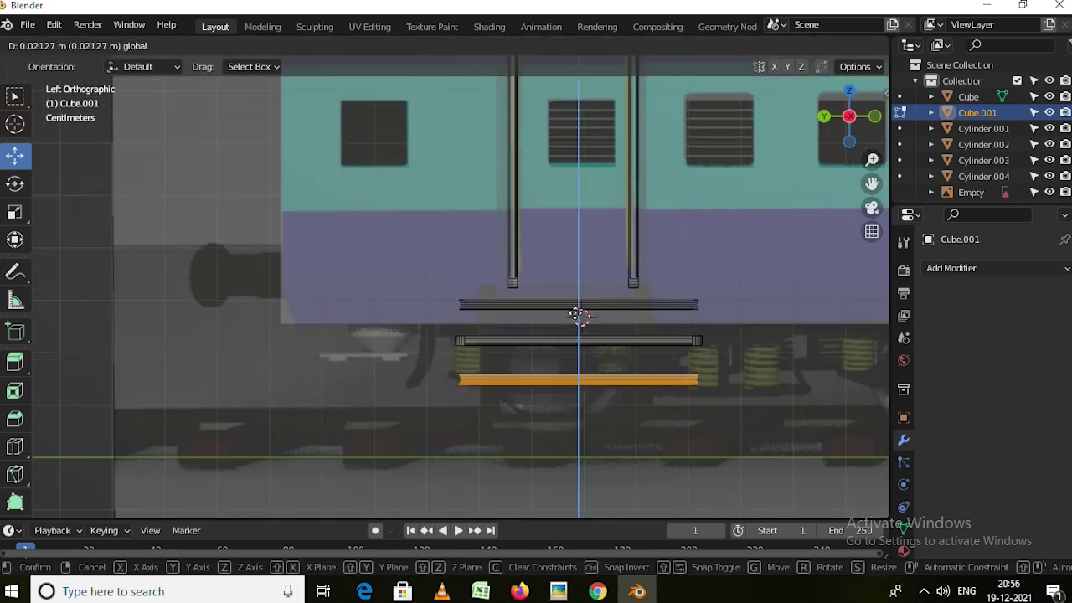
{"action": "key", "text": "a"}
{"action": "left_click_drag", "start_coordinate": [790, 450], "coordinate": [447, 320]}
{"action": "key", "text": "s"}
{"action": "left_click", "coordinate": [711, 404]}
{"action": "key", "text": "g"}
{"action": "key", "text": "z"}
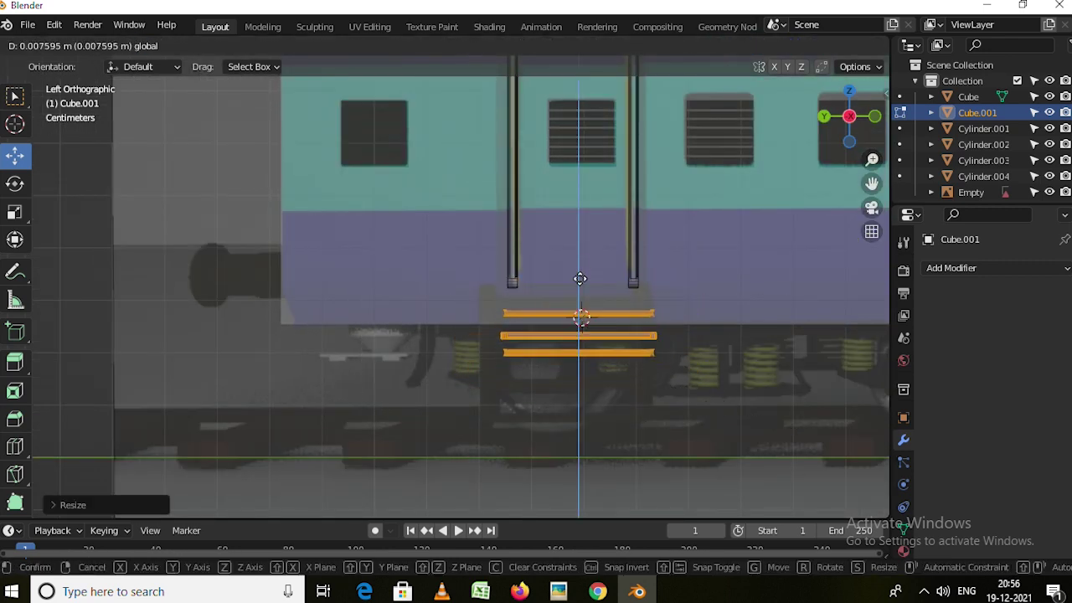
{"action": "left_click", "coordinate": [578, 254]}
Delete the faces of one of the bars.
{"action": "mouse_move", "coordinate": [576, 257]}
{"action": "middle_mouse_down"}
{"action": "mouse_move", "coordinate": [673, 331]}
{"action": "mouse_move", "coordinate": [664, 364]}
{"action": "middle_mouse_up"}
{"action": "left_click_drag", "start_coordinate": [683, 363], "coordinate": [455, 295]}
{"action": "middle_click_drag", "start_coordinate": [454, 295], "coordinate": [454, 319]}
{"action": "key", "text": "x"}
{"action": "left_click", "coordinate": [707, 372]}
Move a bar along X and edge-slide it to form the rectangular footstep frame.
{"action": "mouse_move", "coordinate": [637, 355]}
{"action": "middle_mouse_down"}
{"action": "mouse_move", "coordinate": [570, 378]}
{"action": "mouse_move", "coordinate": [440, 270]}
{"action": "middle_mouse_up"}
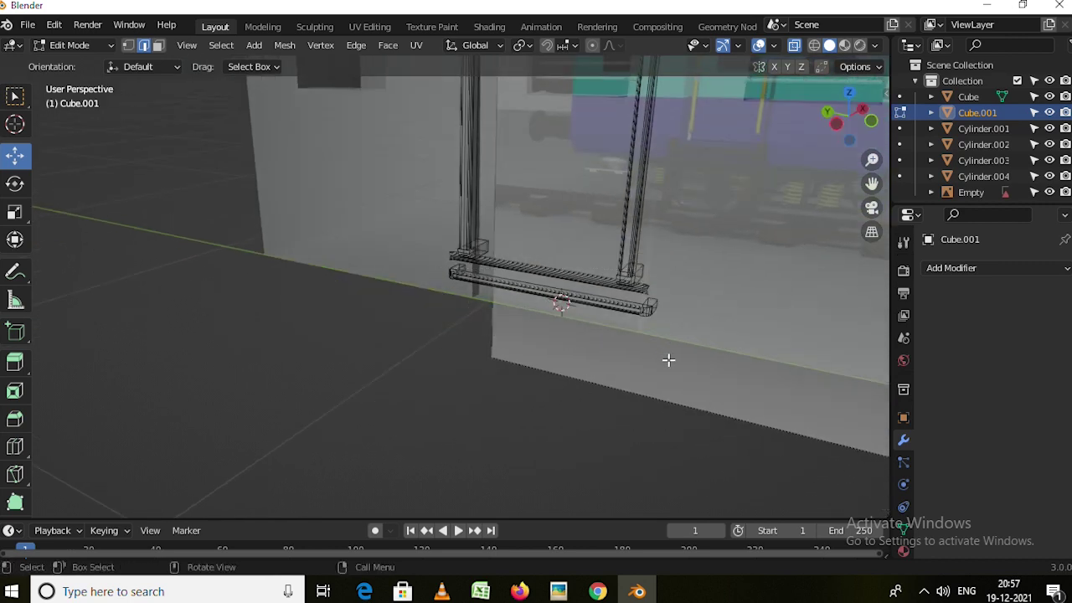
{"action": "middle_click_drag", "start_coordinate": [669, 360], "coordinate": [645, 307]}
{"action": "left_click_drag", "start_coordinate": [646, 307], "coordinate": [430, 280]}
{"action": "middle_click_drag", "start_coordinate": [431, 279], "coordinate": [453, 370]}
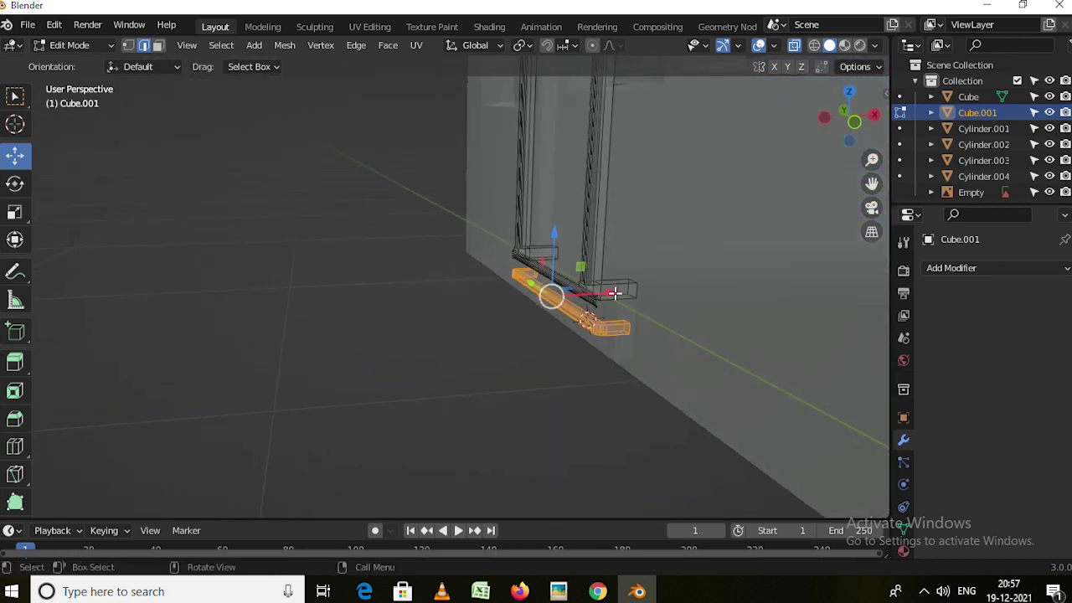
{"action": "left_click_drag", "start_coordinate": [615, 293], "coordinate": [570, 318]}
{"action": "mouse_move", "coordinate": [539, 323]}
{"action": "middle_mouse_down"}
{"action": "mouse_move", "coordinate": [626, 304]}
{"action": "mouse_move", "coordinate": [526, 386]}
{"action": "mouse_move", "coordinate": [541, 357]}
{"action": "mouse_move", "coordinate": [555, 120]}
{"action": "mouse_move", "coordinate": [625, 250]}
{"action": "mouse_move", "coordinate": [565, 210]}
{"action": "mouse_move", "coordinate": [618, 296]}
{"action": "middle_mouse_up"}
{"action": "left_click", "coordinate": [555, 367]}
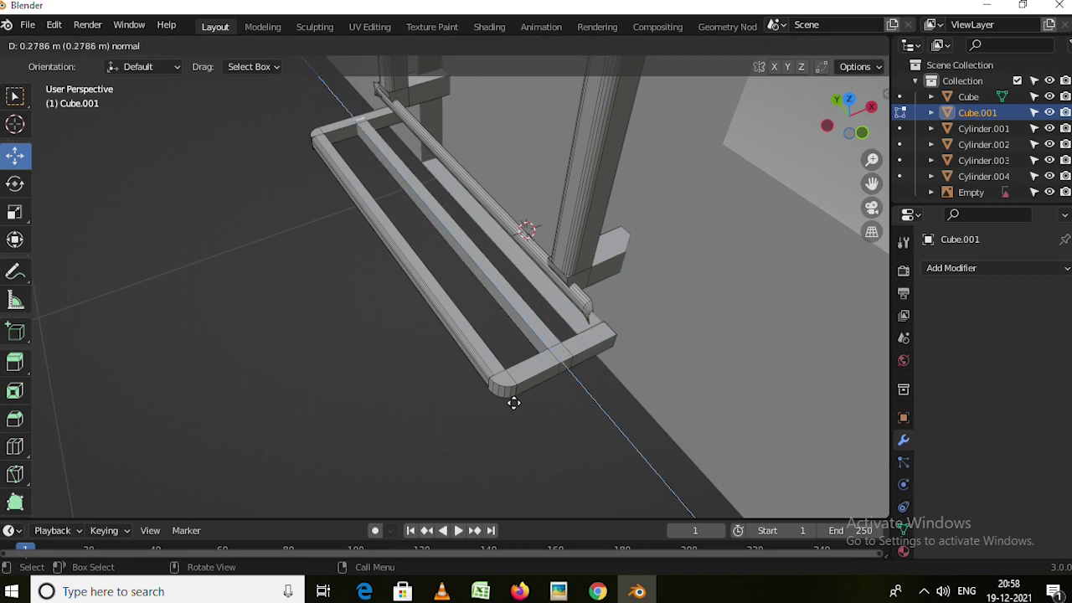
{"action": "middle_click_drag", "start_coordinate": [483, 342], "coordinate": [514, 382]}
{"action": "key", "text": "Tab"}
Rename the coach body to MAIN and the door handrail to HANDLE.
{"action": "scroll", "coordinate": [456, 375], "scroll_direction": "down", "scroll_amount": 5}
{"action": "left_click", "coordinate": [340, 342]}
{"action": "mouse_move", "coordinate": [340, 343]}
{"action": "middle_mouse_down"}
{"action": "mouse_move", "coordinate": [492, 384]}
{"action": "mouse_move", "coordinate": [491, 330]}
{"action": "mouse_move", "coordinate": [478, 364]}
{"action": "mouse_move", "coordinate": [445, 318]}
{"action": "mouse_move", "coordinate": [813, 222]}
{"action": "middle_mouse_up"}
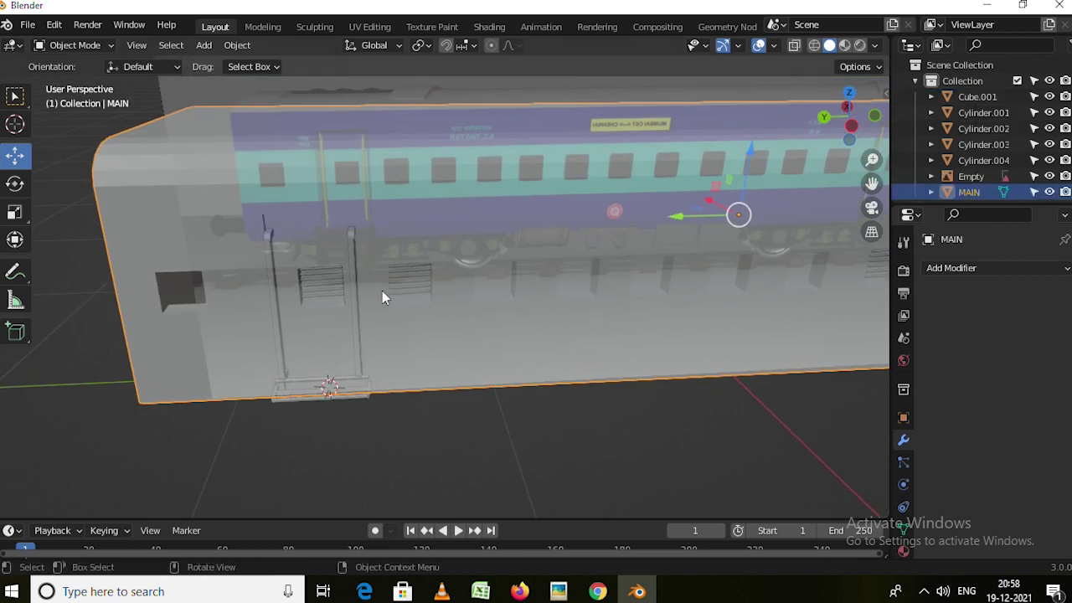
{"action": "left_click", "coordinate": [976, 97]}
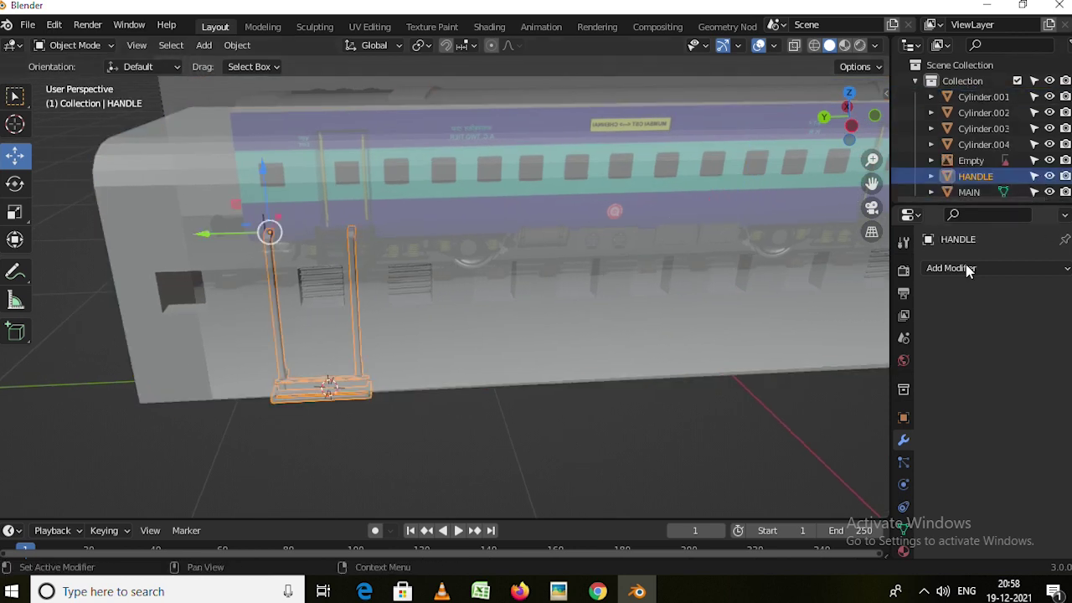
Join the window grille cylinders into one object and name it JALI.
{"action": "left_click", "coordinate": [982, 97]}
{"action": "left_click", "coordinate": [981, 97]}
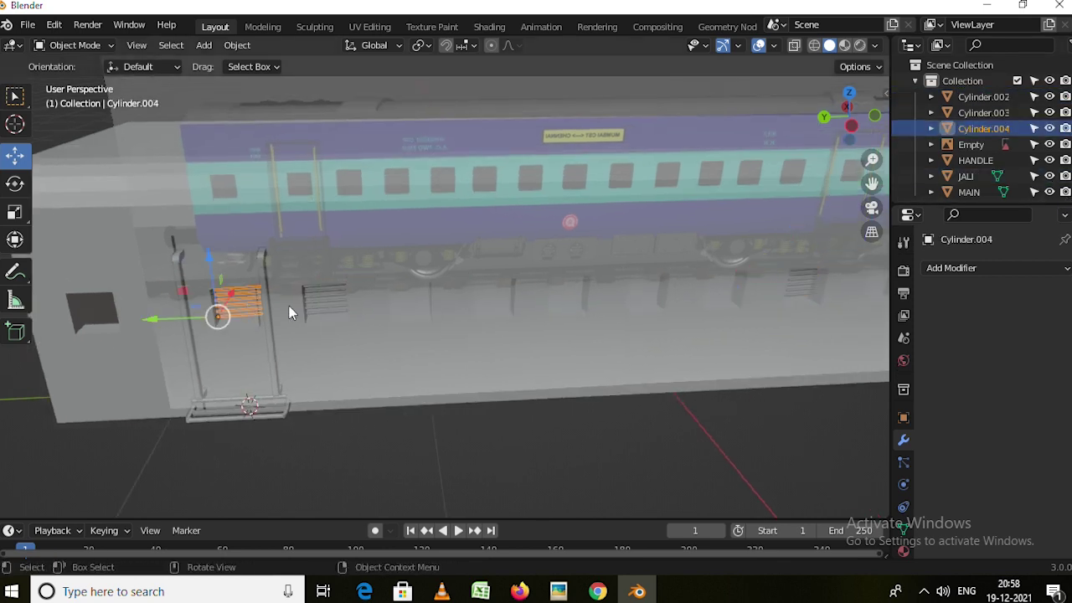
{"action": "key", "text": "ctrl+z"}
{"action": "key", "text": "ctrl+z"}
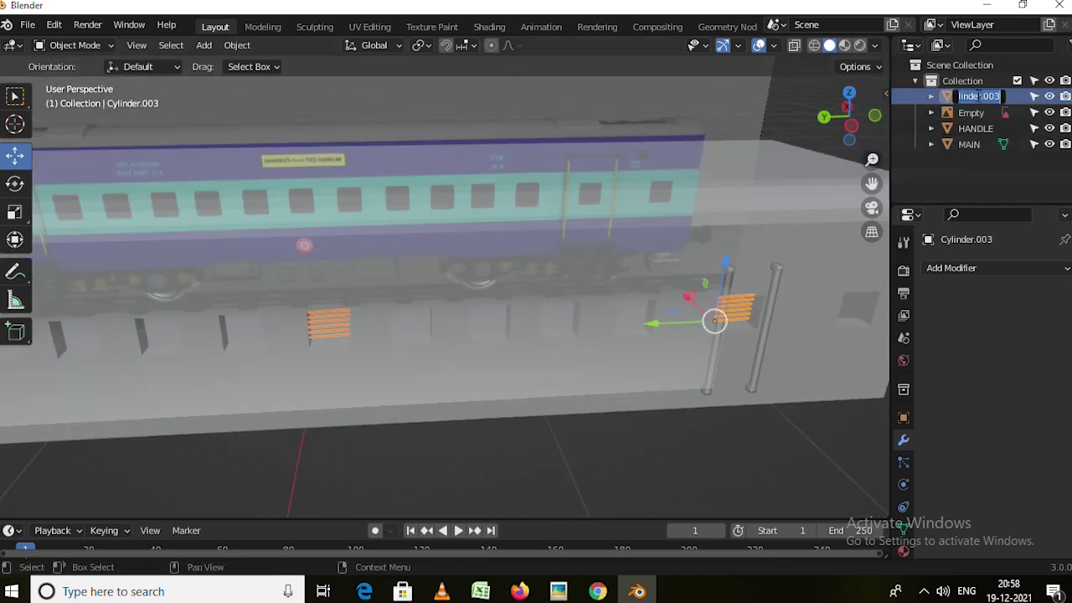
{"action": "key", "text": "Return"}
{"action": "middle_click_drag", "start_coordinate": [546, 290], "coordinate": [370, 398]}
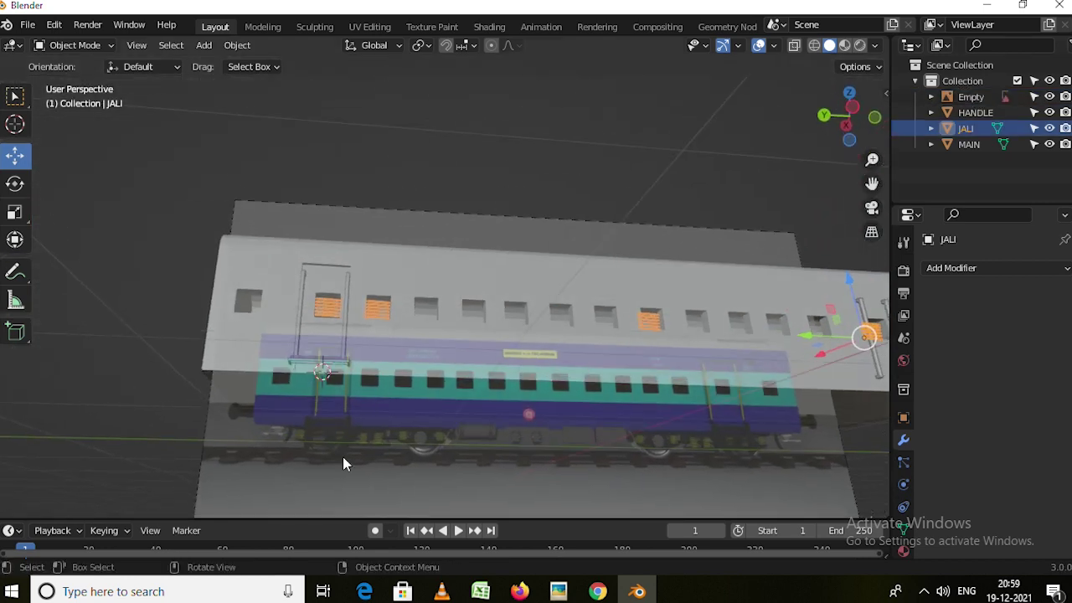
Enter Edit Mode on HANDLE and shift the duplicated step frame along X.
{"action": "scroll", "coordinate": [372, 337], "scroll_direction": "down", "scroll_amount": 5}
{"action": "left_click", "coordinate": [372, 337]}
{"action": "key", "text": "Tab"}
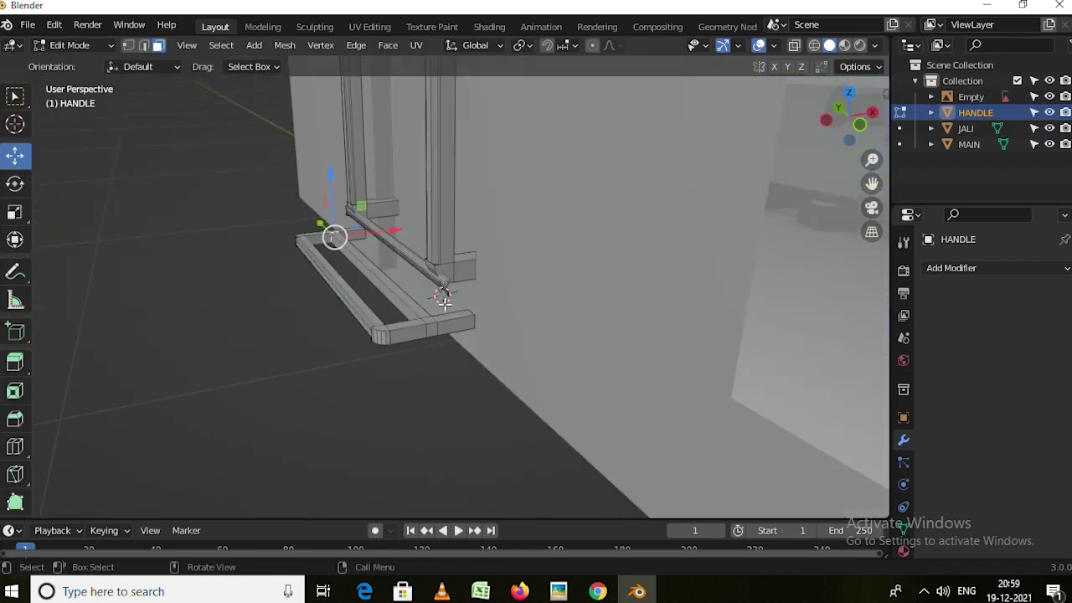
{"action": "middle_click_drag", "start_coordinate": [447, 348], "coordinate": [416, 335]}
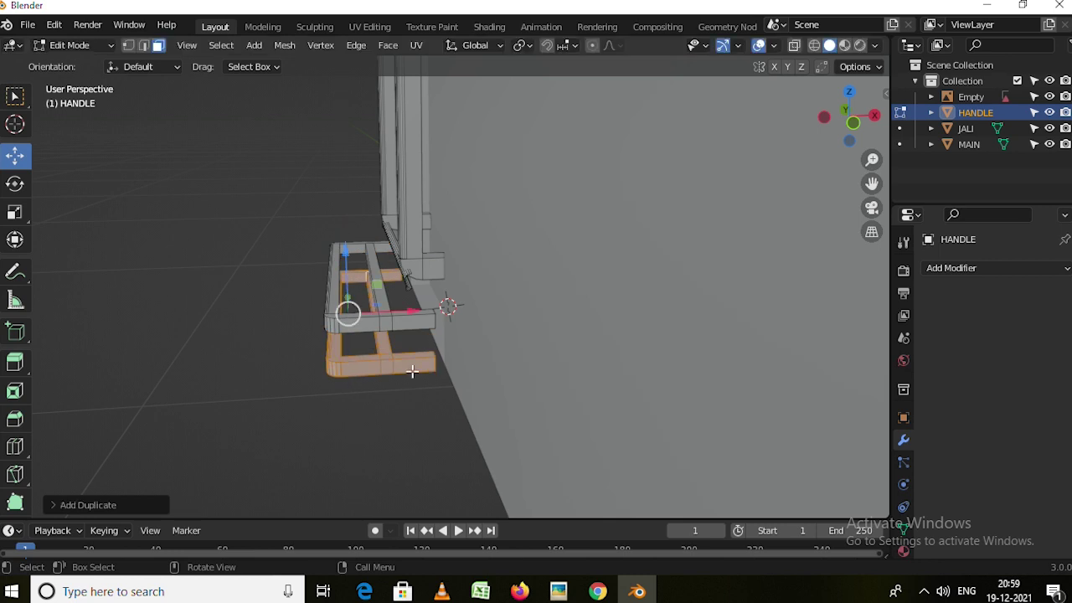
{"action": "left_click_drag", "start_coordinate": [414, 312], "coordinate": [384, 322]}
{"action": "mouse_move", "coordinate": [386, 340]}
{"action": "middle_mouse_down"}
{"action": "mouse_move", "coordinate": [378, 370]}
{"action": "mouse_move", "coordinate": [413, 378]}
{"action": "middle_mouse_up"}
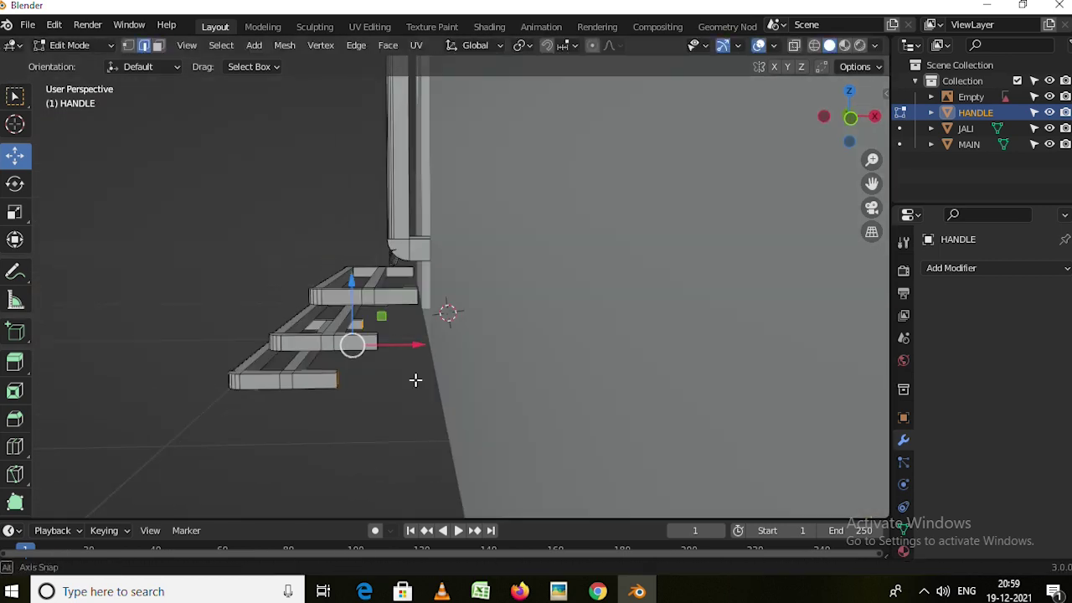
{"action": "key", "text": "g"}
{"action": "key", "text": "x"}
{"action": "left_click", "coordinate": [515, 347]}
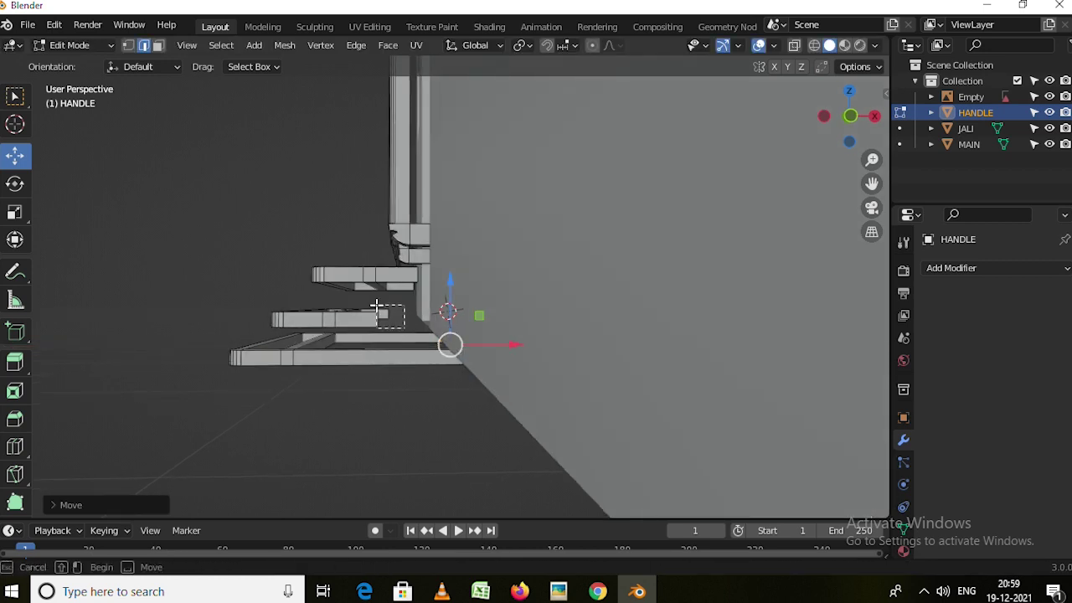
Move the step frame along X again, then select it whole and lower it beneath the first step.
{"action": "middle_click_drag", "start_coordinate": [377, 308], "coordinate": [490, 311]}
{"action": "key", "text": "g"}
{"action": "key", "text": "x"}
{"action": "left_click", "coordinate": [433, 250]}
{"action": "key", "text": "l"}
{"action": "key", "text": "g"}
{"action": "left_click", "coordinate": [335, 251]}
{"action": "left_click_drag", "start_coordinate": [302, 285], "coordinate": [300, 289]}
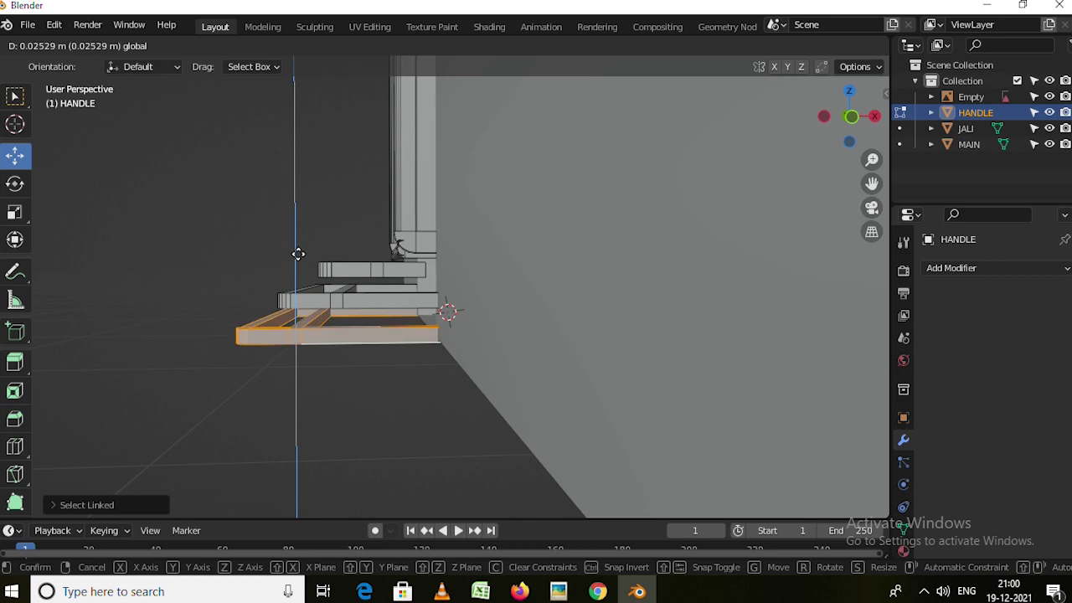
{"action": "middle_click_drag", "start_coordinate": [419, 335], "coordinate": [508, 378]}
{"action": "key", "text": "Tab"}
Reselect HANDLE and select its connected bottom step in Edit Mode, then return to Object Mode.
{"action": "scroll", "coordinate": [423, 344], "scroll_direction": "down", "scroll_amount": 3}
{"action": "left_click", "coordinate": [374, 188]}
{"action": "scroll", "coordinate": [373, 188], "scroll_direction": "up", "scroll_amount": 3}
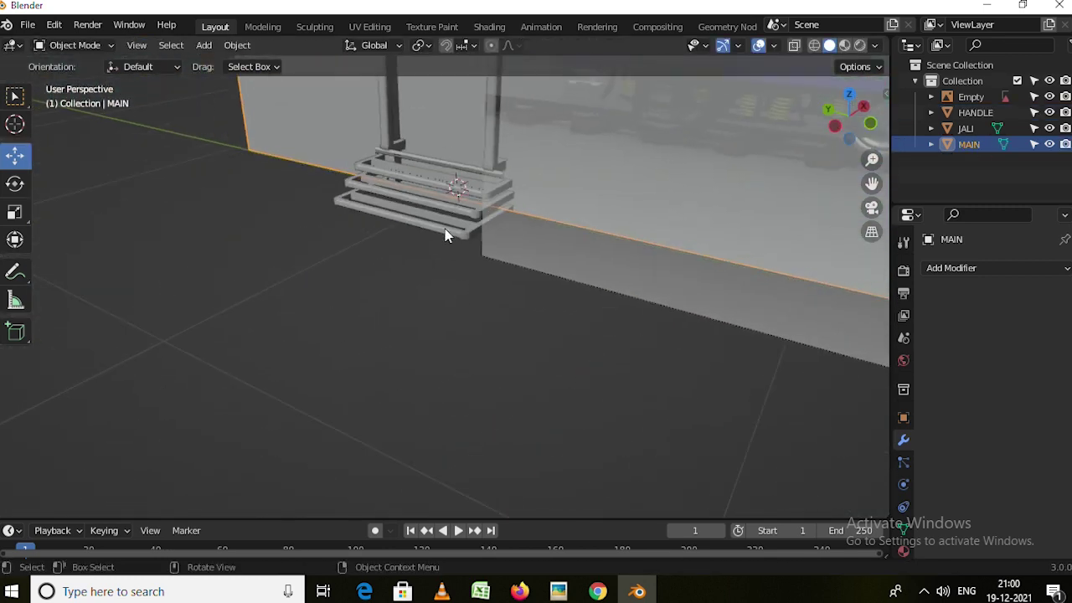
{"action": "left_click", "coordinate": [444, 232]}
{"action": "scroll", "coordinate": [545, 299], "scroll_direction": "down", "scroll_amount": 5}
{"action": "scroll", "coordinate": [222, 254], "scroll_direction": "up", "scroll_amount": 5}
{"action": "key", "text": "Tab"}
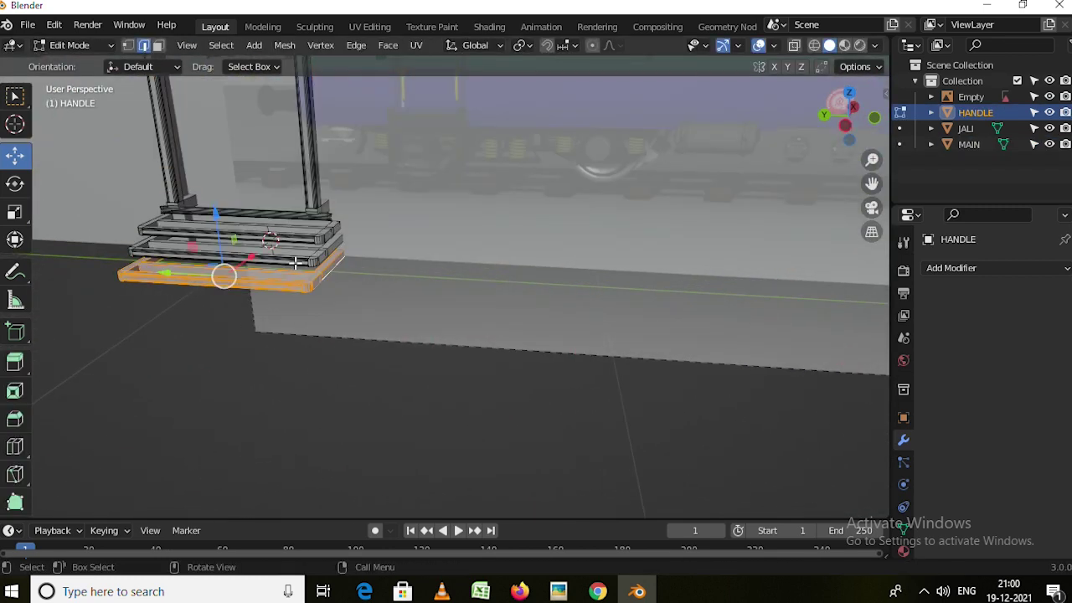
{"action": "key", "text": "l"}
{"action": "scroll", "coordinate": [397, 294], "scroll_direction": "down", "scroll_amount": 5}
{"action": "key", "text": "Escape"}
{"action": "key", "text": "Tab"}
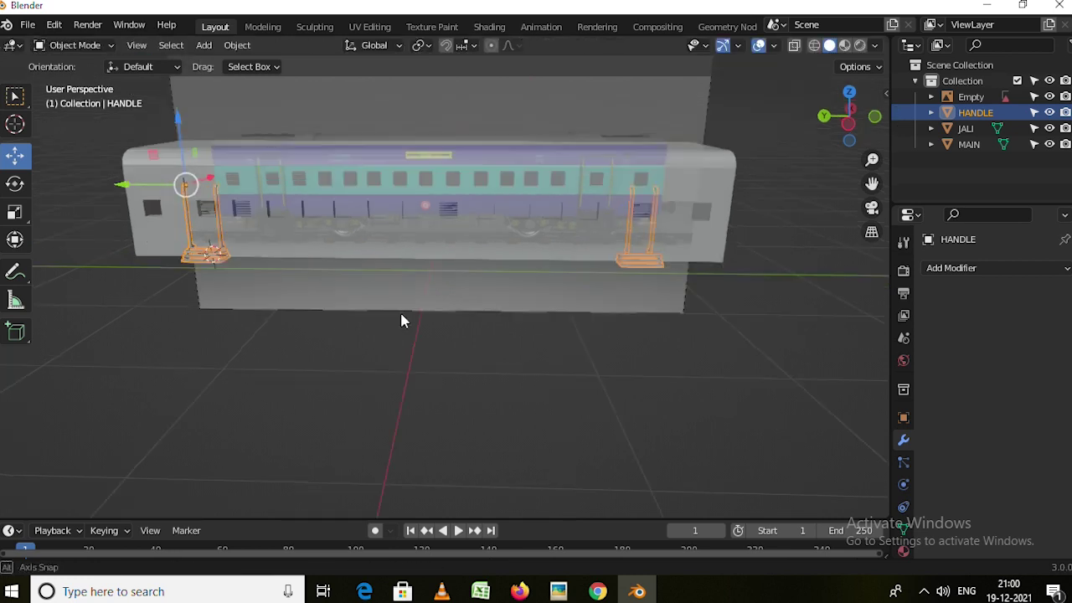
Select the coach body and view the undercarriage from the side.
{"action": "middle_click_drag", "start_coordinate": [402, 318], "coordinate": [223, 270]}
{"action": "scroll", "coordinate": [223, 269], "scroll_direction": "up", "scroll_amount": 3}
{"action": "left_click", "coordinate": [354, 290]}
{"action": "mouse_move", "coordinate": [546, 515]}
{"action": "middle_mouse_down"}
{"action": "mouse_move", "coordinate": [261, 283]}
{"action": "mouse_move", "coordinate": [413, 234]}
{"action": "mouse_move", "coordinate": [453, 310]}
{"action": "mouse_move", "coordinate": [484, 186]}
{"action": "middle_mouse_up"}
{"action": "scroll", "coordinate": [484, 186], "scroll_direction": "up", "scroll_amount": 3}
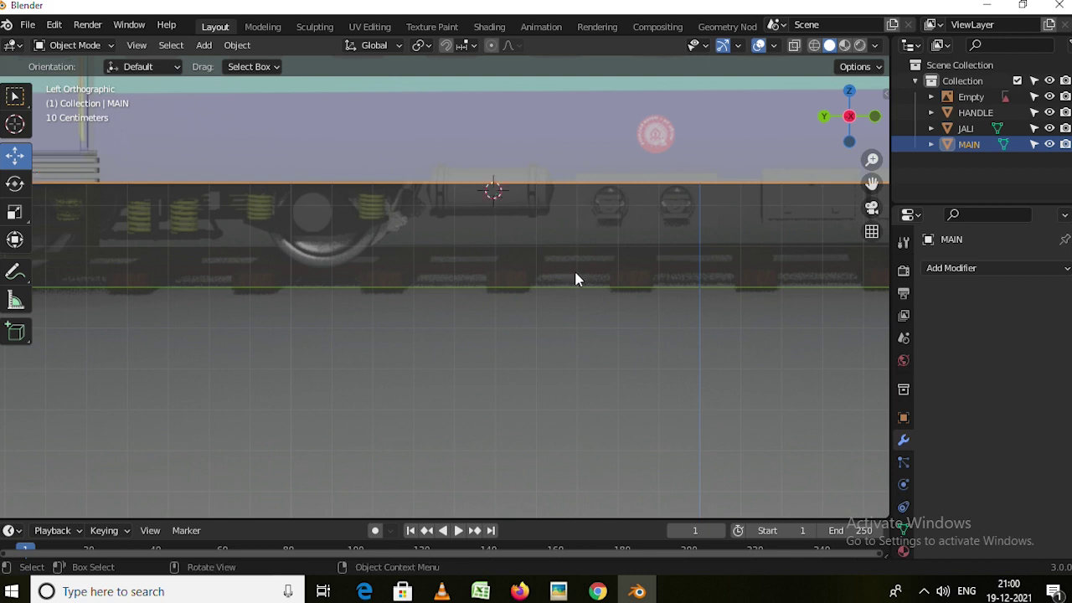
Add a cube, scale it down and raise it under the coach.
{"action": "key", "text": "shift+a"}
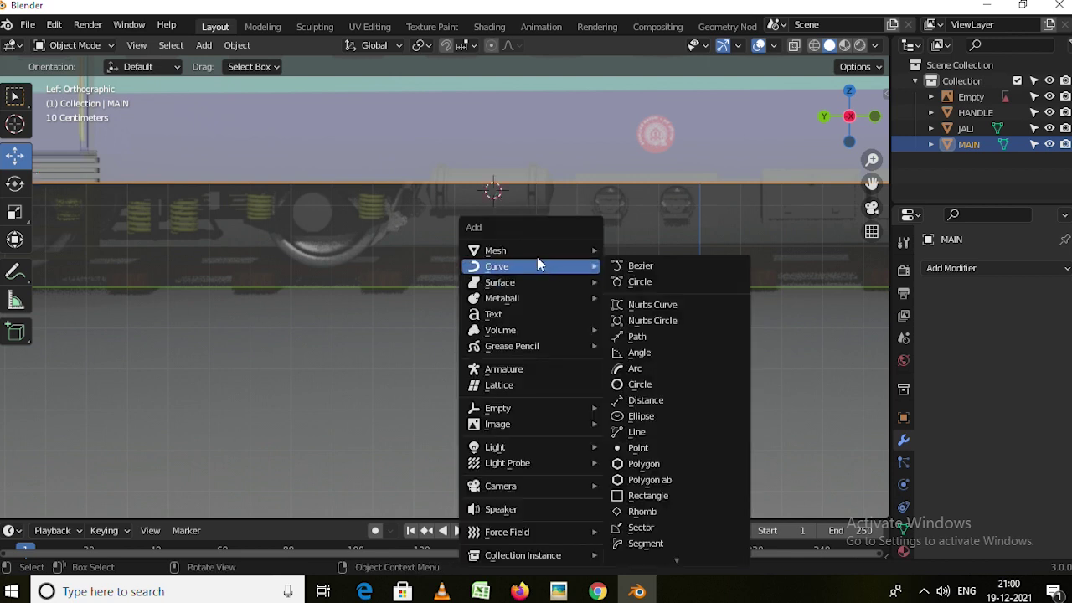
{"action": "mouse_move", "coordinate": [502, 250]}
{"action": "left_click", "coordinate": [638, 266]}
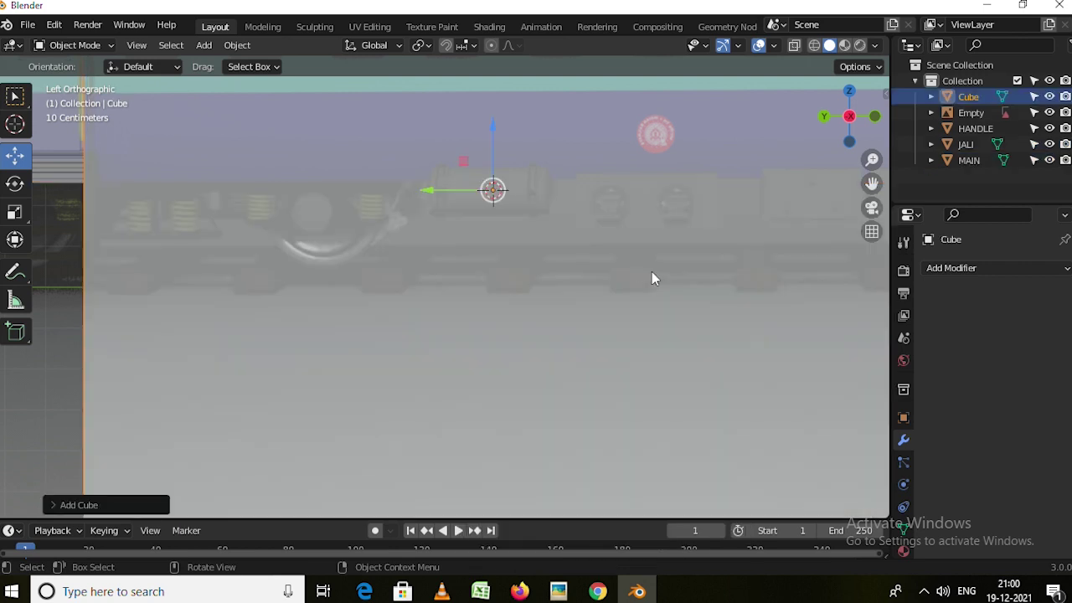
{"action": "key", "text": "s"}
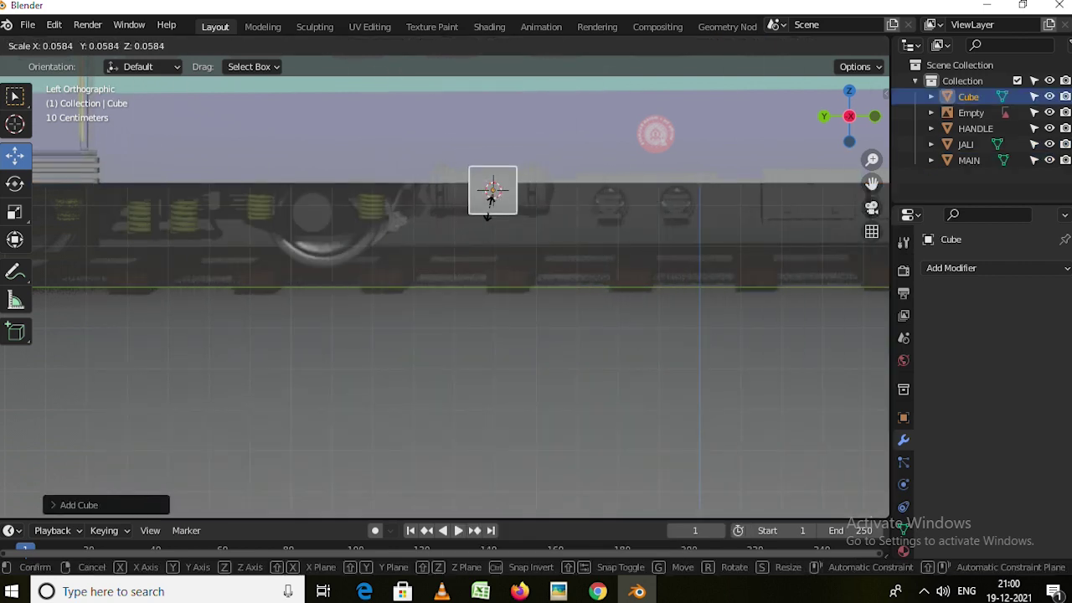
{"action": "left_click", "coordinate": [494, 195]}
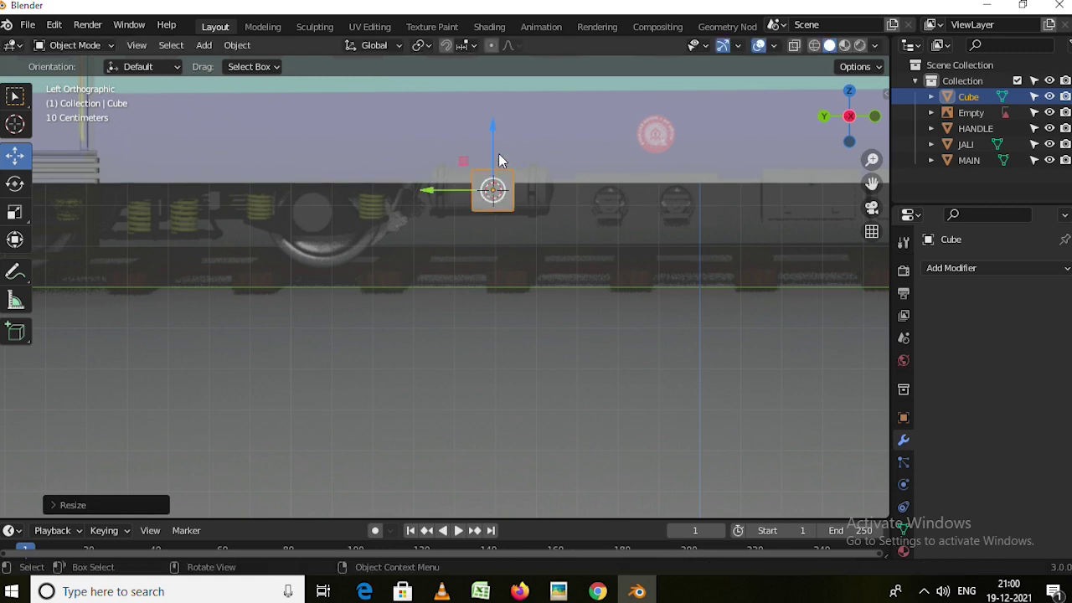
{"action": "left_click_drag", "start_coordinate": [494, 129], "coordinate": [492, 118]}
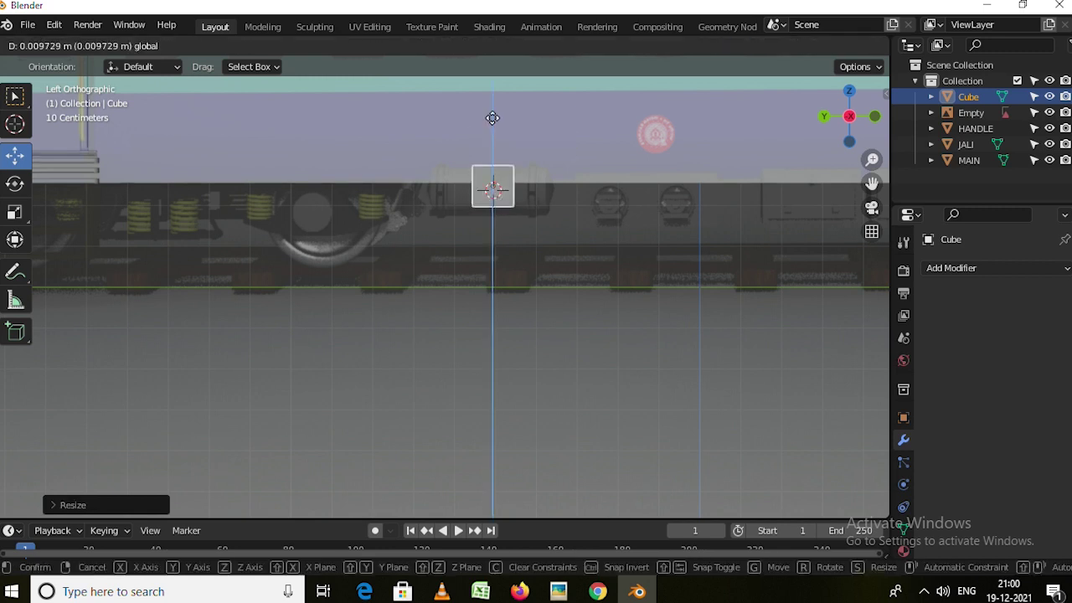
Position the cube near the bogie and stretch it along Y into a long box.
{"action": "mouse_move", "coordinate": [560, 206]}
{"action": "middle_mouse_down"}
{"action": "mouse_move", "coordinate": [493, 214]}
{"action": "mouse_move", "coordinate": [535, 181]}
{"action": "middle_mouse_up"}
{"action": "left_click_drag", "start_coordinate": [532, 186], "coordinate": [546, 185]}
{"action": "key", "text": "ctrl+KP_3"}
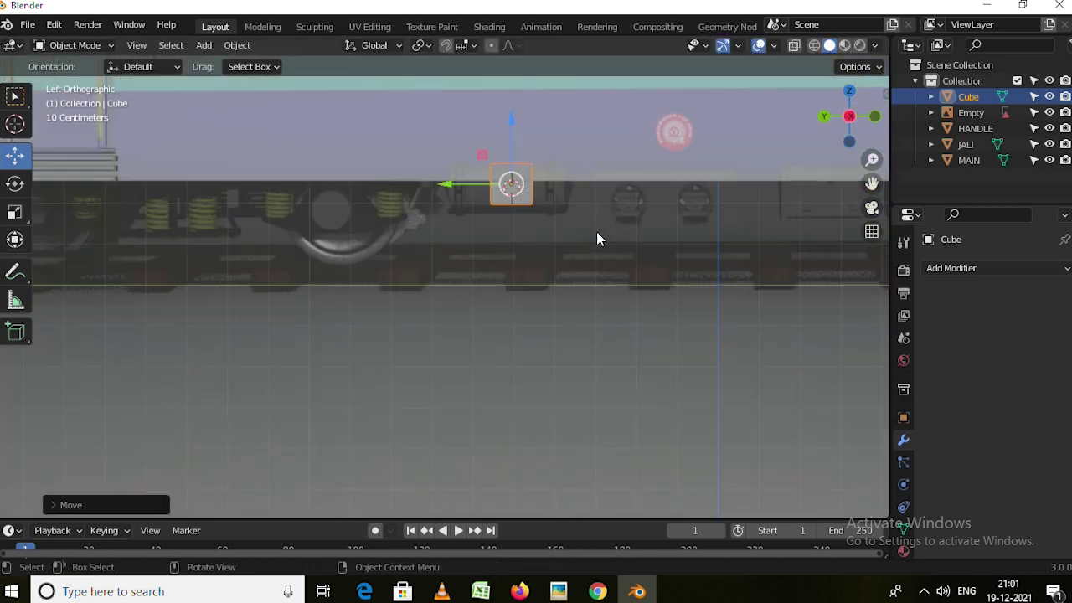
{"action": "key", "text": "s"}
{"action": "key", "text": "y"}
{"action": "left_click", "coordinate": [647, 242]}
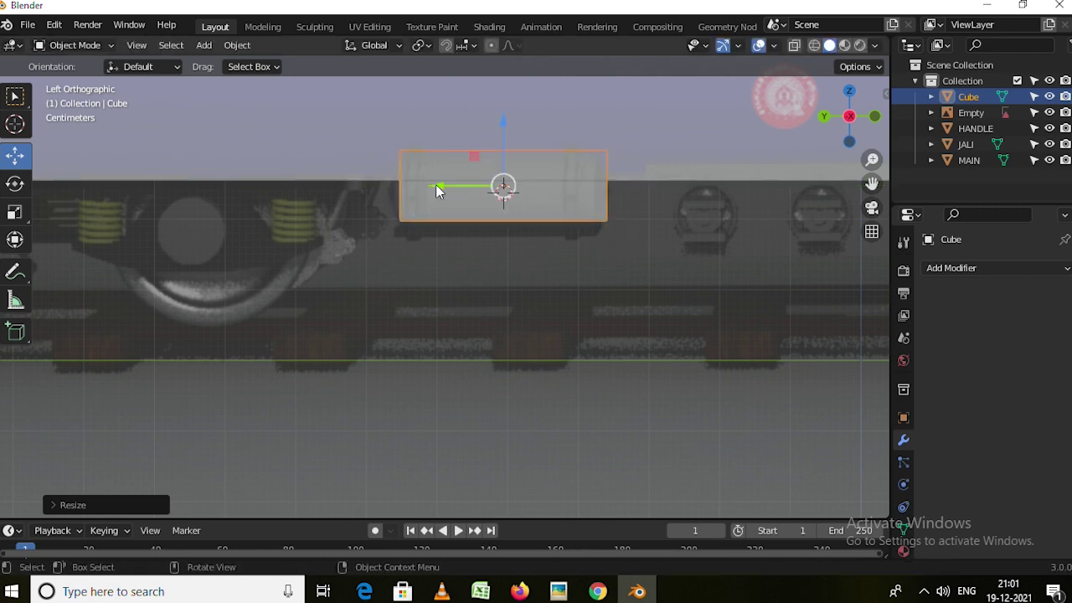
{"action": "mouse_move", "coordinate": [412, 275]}
{"action": "middle_mouse_down"}
{"action": "mouse_move", "coordinate": [469, 268]}
{"action": "mouse_move", "coordinate": [419, 232]}
{"action": "mouse_move", "coordinate": [460, 204]}
{"action": "middle_mouse_up"}
Select both end faces of the box and bevel them into rounded ends, with X-ray on.
{"action": "key", "text": "Tab"}
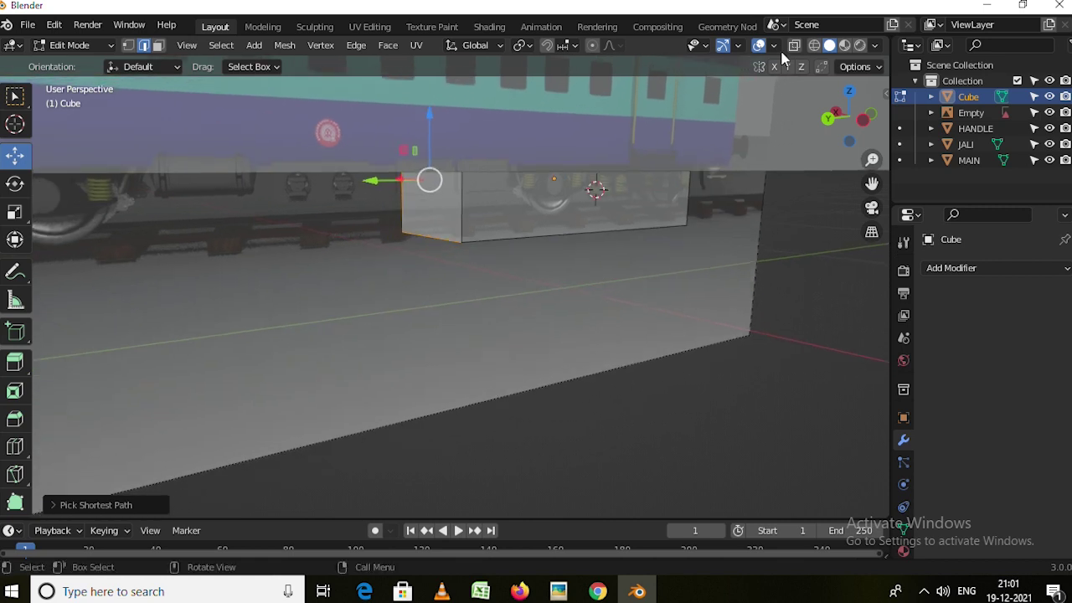
{"action": "left_click", "coordinate": [435, 209]}
{"action": "middle_click_drag", "start_coordinate": [591, 205], "coordinate": [406, 237]}
{"action": "mouse_move", "coordinate": [592, 274]}
{"action": "middle_mouse_down"}
{"action": "mouse_move", "coordinate": [679, 258]}
{"action": "mouse_move", "coordinate": [749, 220]}
{"action": "middle_mouse_up"}
{"action": "left_click", "coordinate": [728, 220]}
{"action": "key", "text": "alt+z"}
{"action": "scroll", "coordinate": [670, 230], "scroll_direction": "down", "scroll_amount": 2}
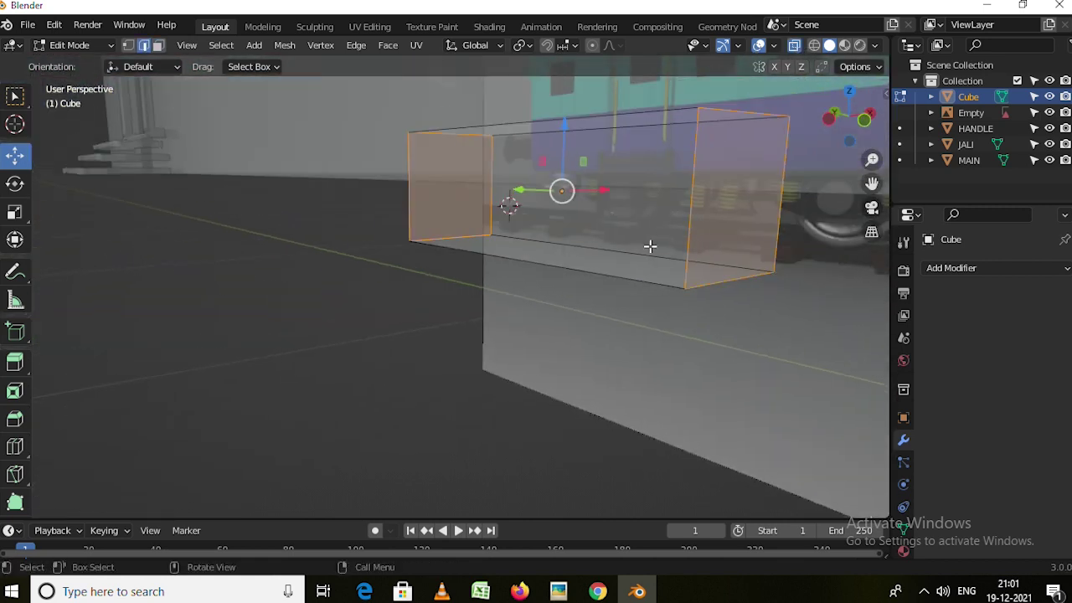
{"action": "scroll", "coordinate": [687, 276], "scroll_direction": "down", "scroll_amount": 1}
{"action": "key", "text": "ctrl+b"}
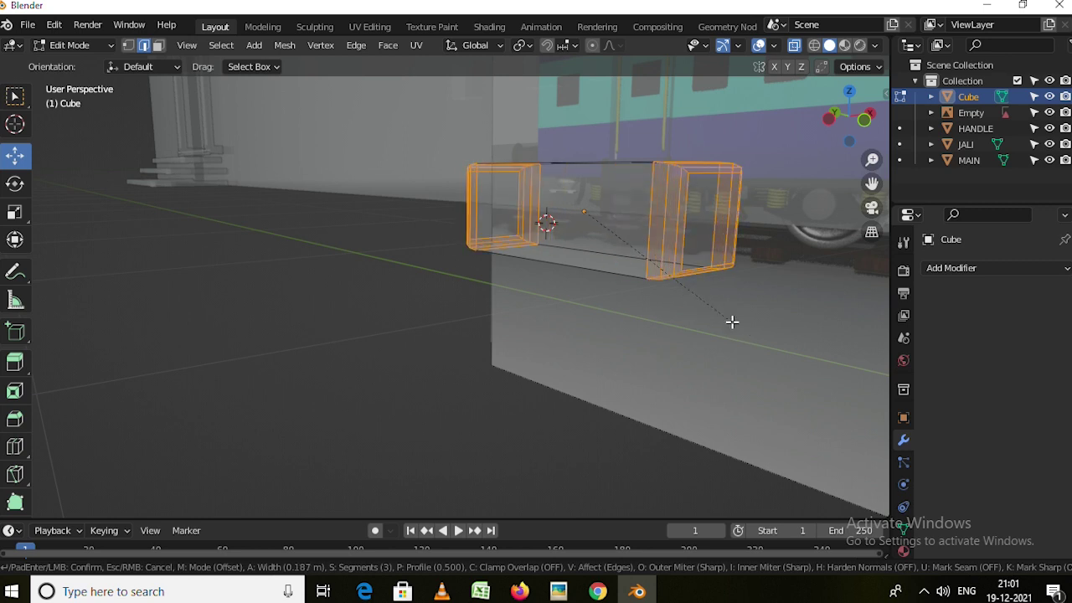
{"action": "scroll", "coordinate": [762, 330], "scroll_direction": "up", "scroll_amount": 5}
{"action": "left_click", "coordinate": [760, 328]}
{"action": "mouse_move", "coordinate": [760, 328]}
{"action": "middle_mouse_down"}
{"action": "mouse_move", "coordinate": [796, 311]}
{"action": "mouse_move", "coordinate": [706, 309]}
{"action": "middle_mouse_up"}
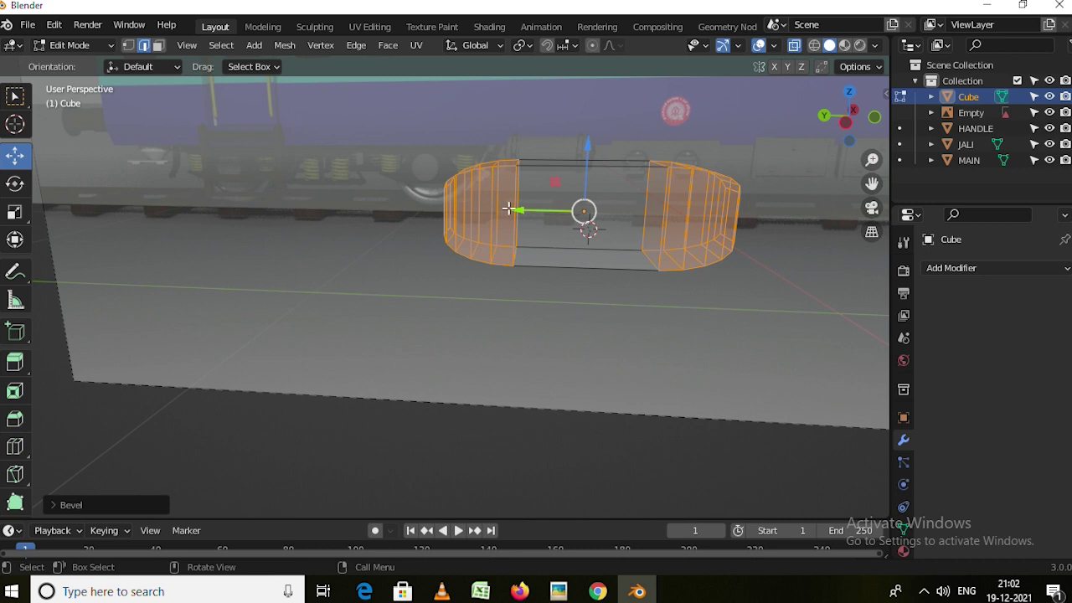
Select a face loop near each end of the tank.
{"action": "key", "text": "3"}
{"action": "mouse_move", "coordinate": [512, 192]}
{"action": "middle_mouse_down"}
{"action": "mouse_move", "coordinate": [536, 218]}
{"action": "mouse_move", "coordinate": [511, 184]}
{"action": "mouse_move", "coordinate": [528, 285]}
{"action": "mouse_move", "coordinate": [578, 222]}
{"action": "mouse_move", "coordinate": [666, 208]}
{"action": "mouse_move", "coordinate": [702, 252]}
{"action": "middle_mouse_up"}
{"action": "left_click", "coordinate": [507, 180], "text": "alt"}
{"action": "left_click", "coordinate": [666, 209], "text": "alt+shift"}
{"action": "key", "text": "alt+e"}
{"action": "left_click", "coordinate": [671, 268]}
{"action": "right_click", "coordinate": [608, 297]}
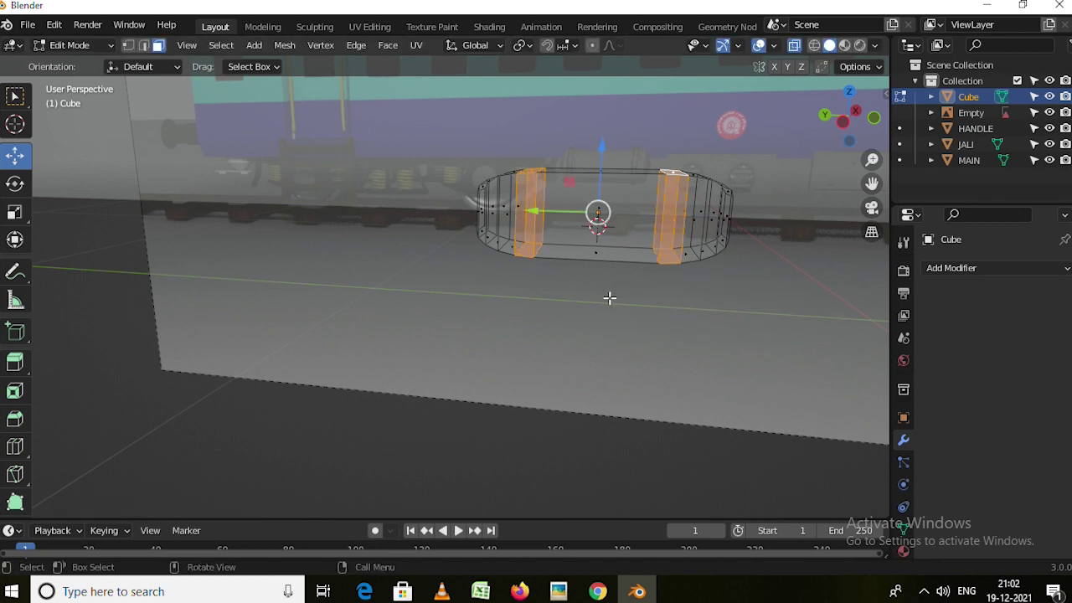
{"action": "middle_click_drag", "start_coordinate": [608, 296], "coordinate": [628, 306]}
Extrude the two face loops and thicken them with Alt+S into raised bands.
{"action": "key", "text": "alt+e"}
{"action": "left_click", "coordinate": [586, 299]}
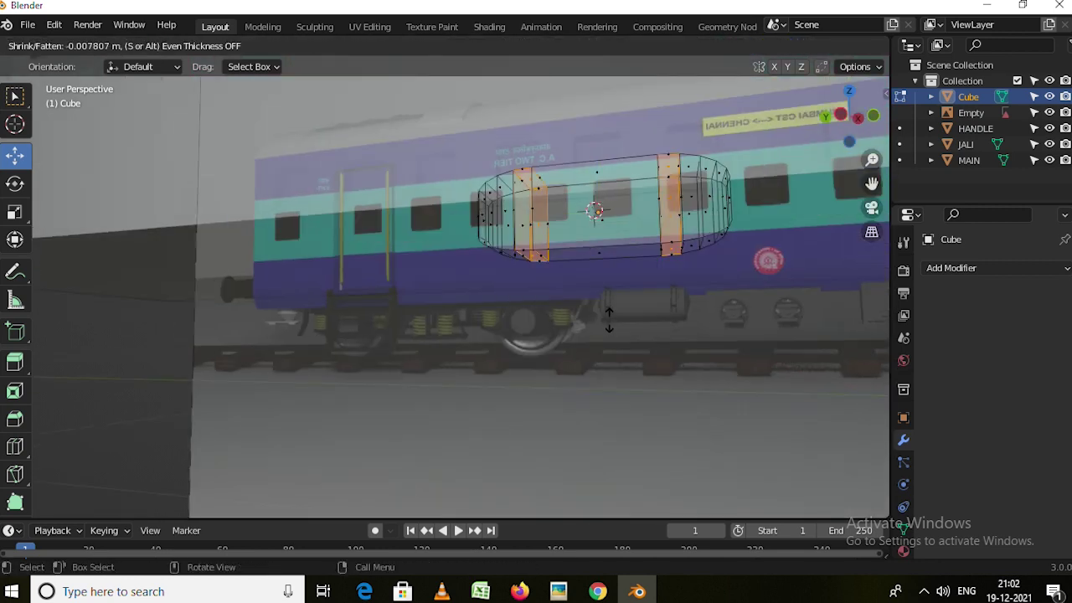
{"action": "left_click", "coordinate": [599, 281]}
{"action": "middle_click_drag", "start_coordinate": [598, 270], "coordinate": [612, 346]}
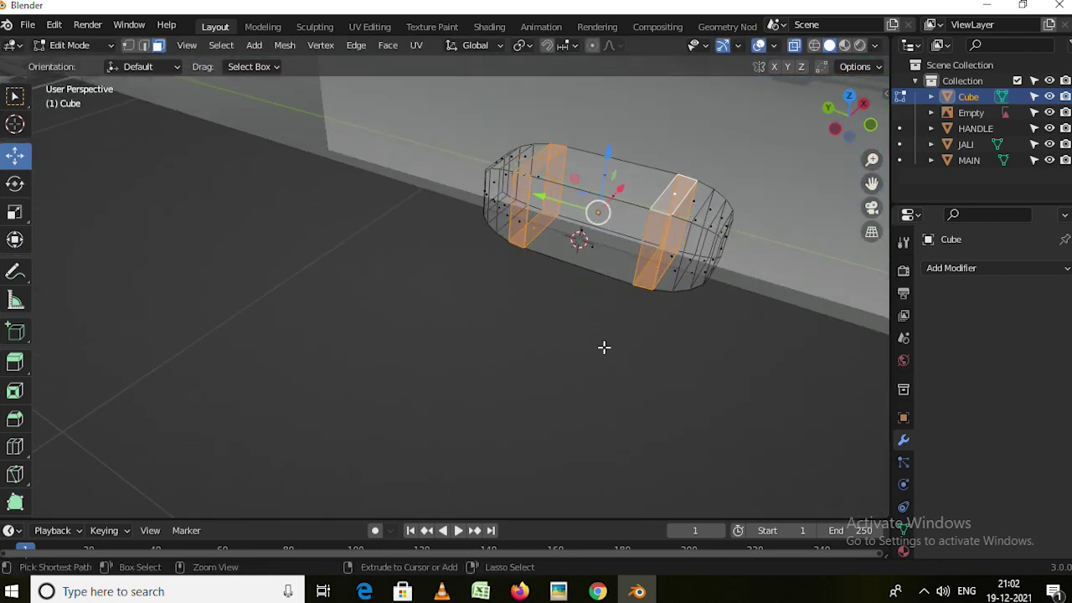
{"action": "key", "text": "alt+s"}
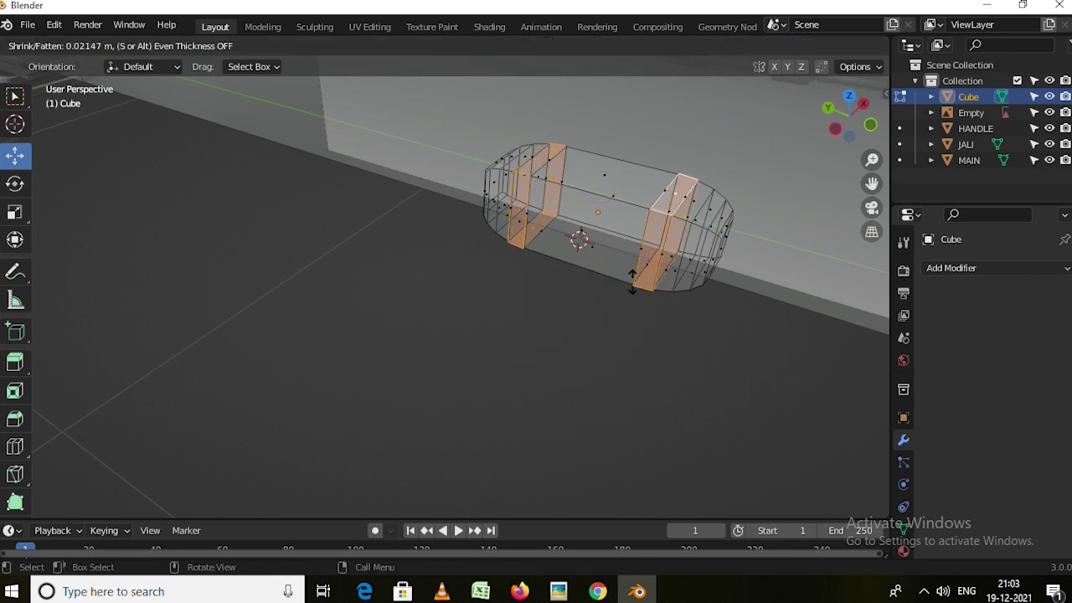
{"action": "left_click", "coordinate": [646, 236]}
{"action": "mouse_move", "coordinate": [646, 237]}
{"action": "middle_mouse_down"}
{"action": "mouse_move", "coordinate": [645, 203]}
{"action": "mouse_move", "coordinate": [683, 208]}
{"action": "mouse_move", "coordinate": [700, 265]}
{"action": "mouse_move", "coordinate": [545, 227]}
{"action": "mouse_move", "coordinate": [553, 249]}
{"action": "mouse_move", "coordinate": [668, 250]}
{"action": "middle_mouse_up"}
{"action": "key", "text": "Tab"}
Add a cube and scale and place it as a box under the coach.
{"action": "key", "text": "shift+a"}
{"action": "left_click", "coordinate": [730, 265]}
{"action": "key", "text": "s"}
{"action": "left_click", "coordinate": [639, 172]}
{"action": "key", "text": "g"}
{"action": "left_click", "coordinate": [637, 172]}
{"action": "key", "text": "s"}
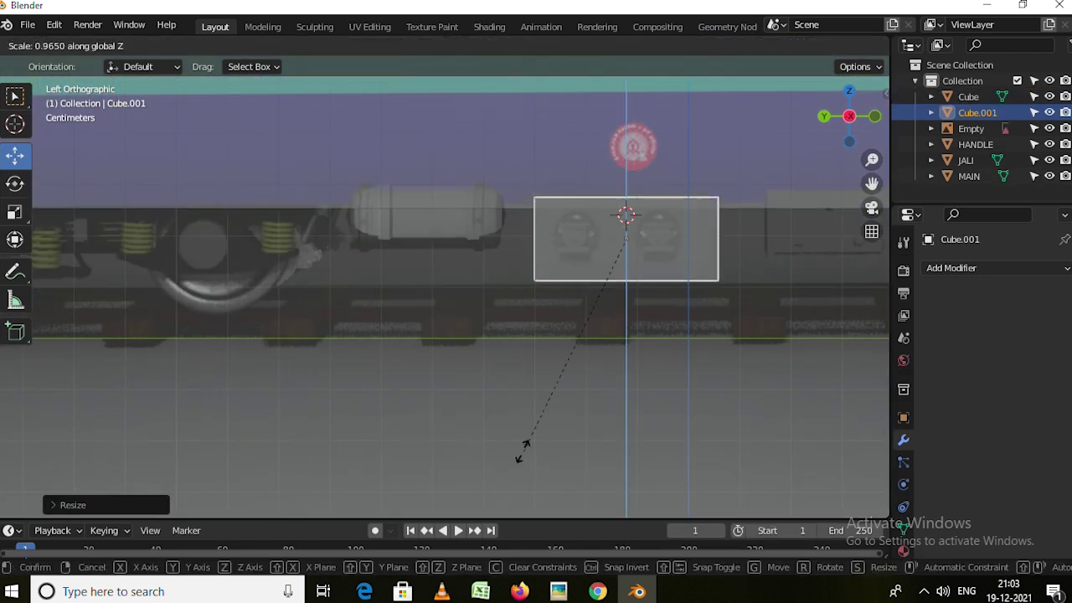
{"action": "left_click", "coordinate": [522, 450]}
{"action": "scroll", "coordinate": [464, 328], "scroll_direction": "down", "scroll_amount": 2}
Duplicate the box, move the copy sideways and up, and resize it vertically.
{"action": "key", "text": "shift+d"}
{"action": "right_click", "coordinate": [459, 397]}
{"action": "key", "text": "g"}
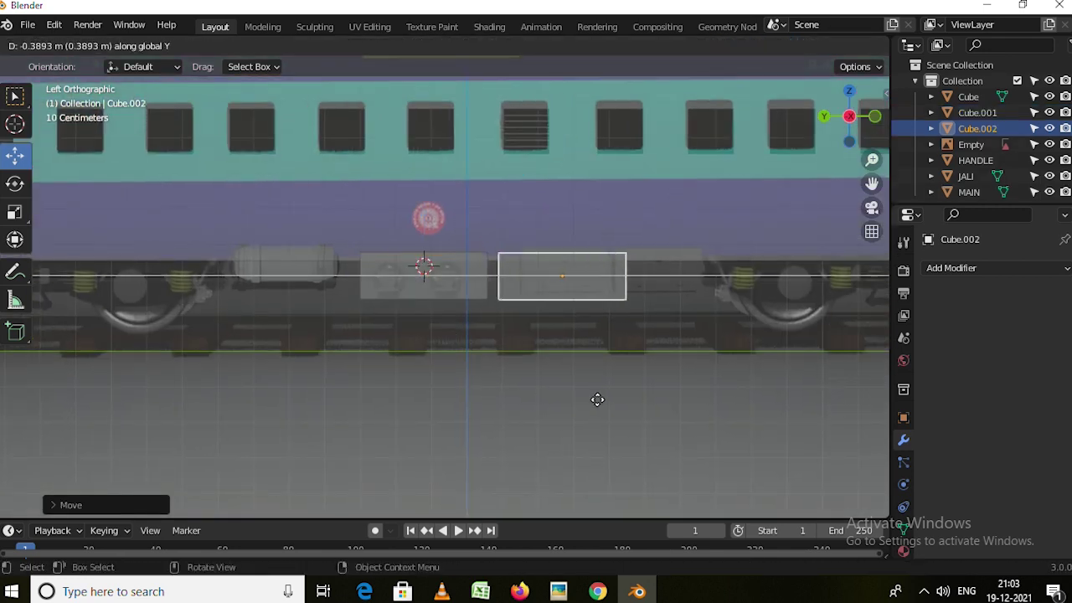
{"action": "left_click", "coordinate": [595, 397]}
{"action": "key", "text": "s"}
{"action": "key", "text": "g"}
{"action": "key", "text": "z"}
{"action": "left_click", "coordinate": [564, 182]}
{"action": "key", "text": "s"}
{"action": "key", "text": "z"}
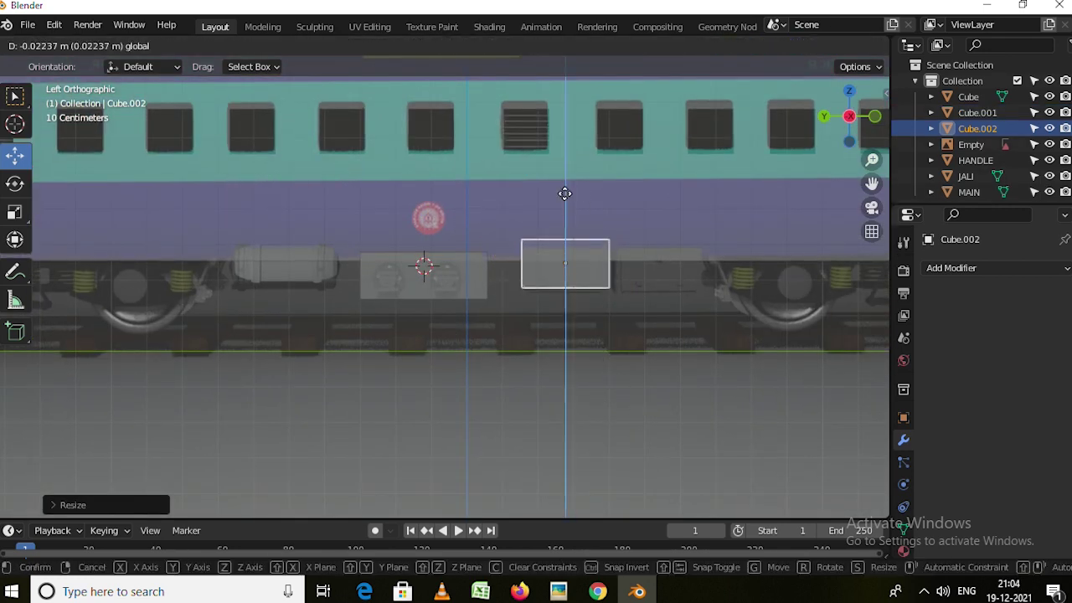
{"action": "left_click", "coordinate": [603, 346]}
Duplicate a third box along X beside the others and select the undercarriage boxes.
{"action": "key", "text": "shift+d"}
{"action": "key", "text": "x"}
{"action": "left_click", "coordinate": [701, 357]}
{"action": "mouse_move", "coordinate": [700, 357]}
{"action": "middle_mouse_down"}
{"action": "mouse_move", "coordinate": [602, 270]}
{"action": "mouse_move", "coordinate": [700, 298]}
{"action": "middle_mouse_up"}
{"action": "left_click", "coordinate": [599, 266], "text": "shift"}
{"action": "key", "text": "g"}
{"action": "left_click", "coordinate": [701, 299]}
Select the reference image and orbit around the coach.
{"action": "scroll", "coordinate": [701, 298], "scroll_direction": "up", "scroll_amount": 2}
{"action": "scroll", "coordinate": [692, 319], "scroll_direction": "down", "scroll_amount": 2}
{"action": "scroll", "coordinate": [679, 321], "scroll_direction": "up", "scroll_amount": 2}
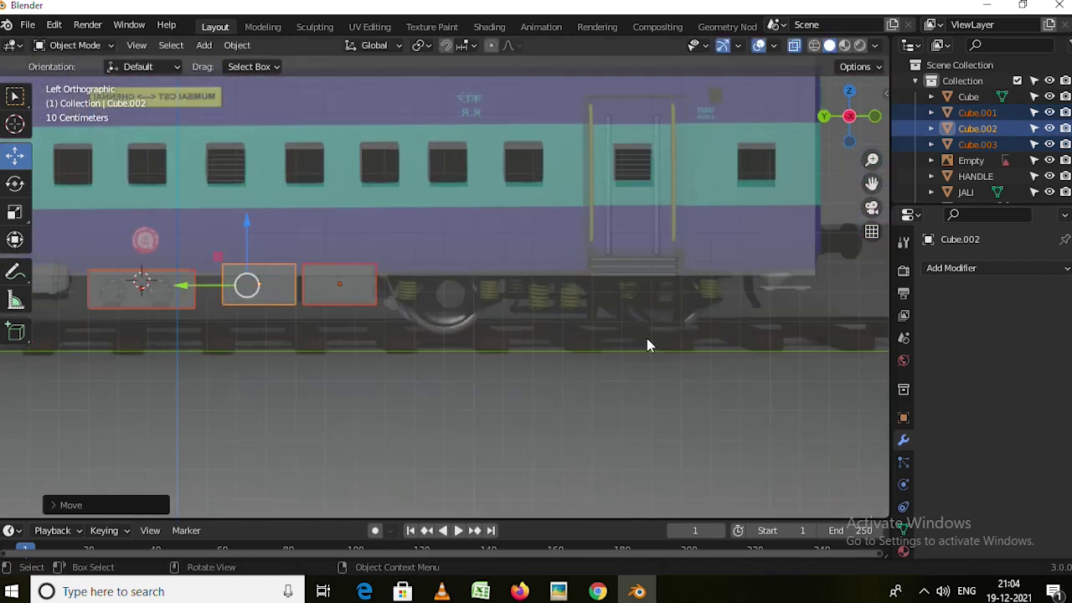
{"action": "scroll", "coordinate": [774, 303], "scroll_direction": "down", "scroll_amount": 2}
{"action": "scroll", "coordinate": [741, 293], "scroll_direction": "down", "scroll_amount": 2}
{"action": "left_click", "coordinate": [464, 359]}
{"action": "mouse_move", "coordinate": [390, 293]}
{"action": "middle_mouse_down"}
{"action": "mouse_move", "coordinate": [387, 352]}
{"action": "mouse_move", "coordinate": [136, 349]}
{"action": "middle_mouse_up"}
{"action": "scroll", "coordinate": [168, 360], "scroll_direction": "up", "scroll_amount": 1}
Add a cylinder, shrink it, rotate it 90° about X and resize it in front view.
{"action": "scroll", "coordinate": [191, 368], "scroll_direction": "up", "scroll_amount": 2}
{"action": "key", "text": "shift+a"}
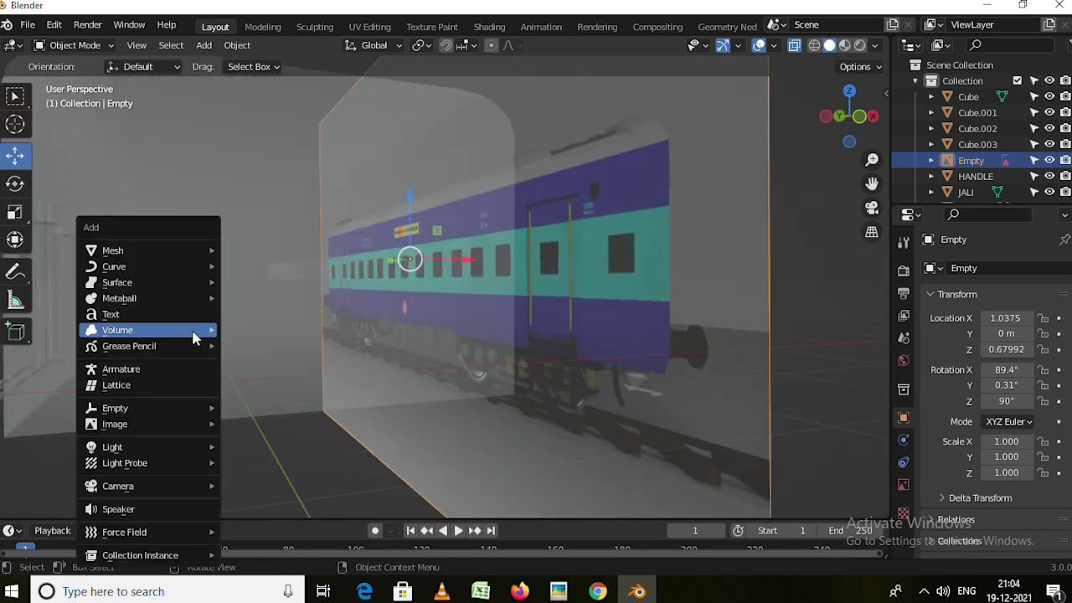
{"action": "left_click", "coordinate": [261, 329]}
{"action": "key", "text": "s"}
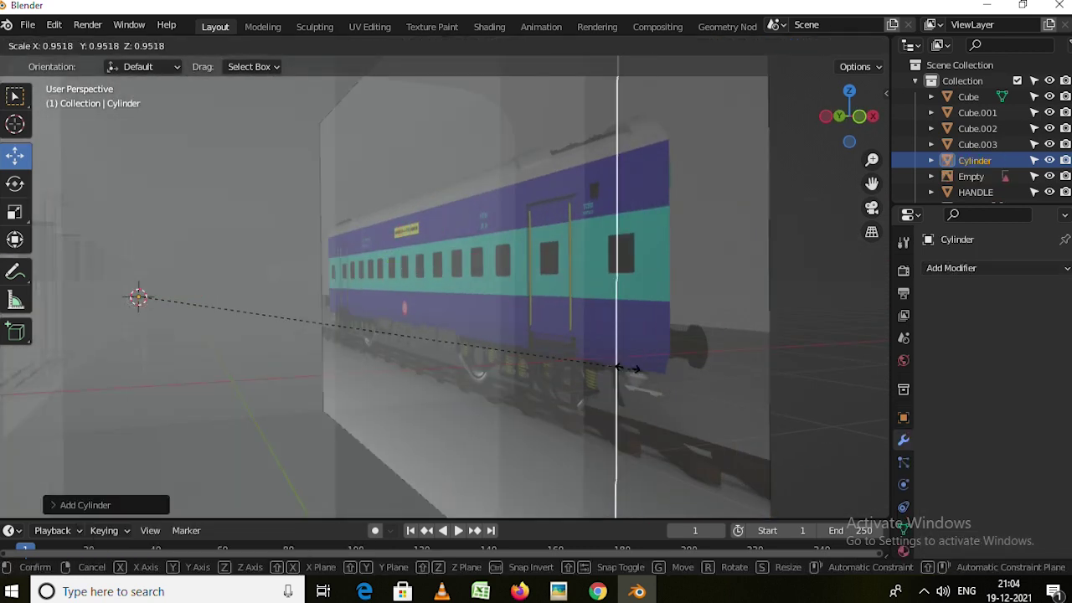
{"action": "left_click", "coordinate": [184, 332]}
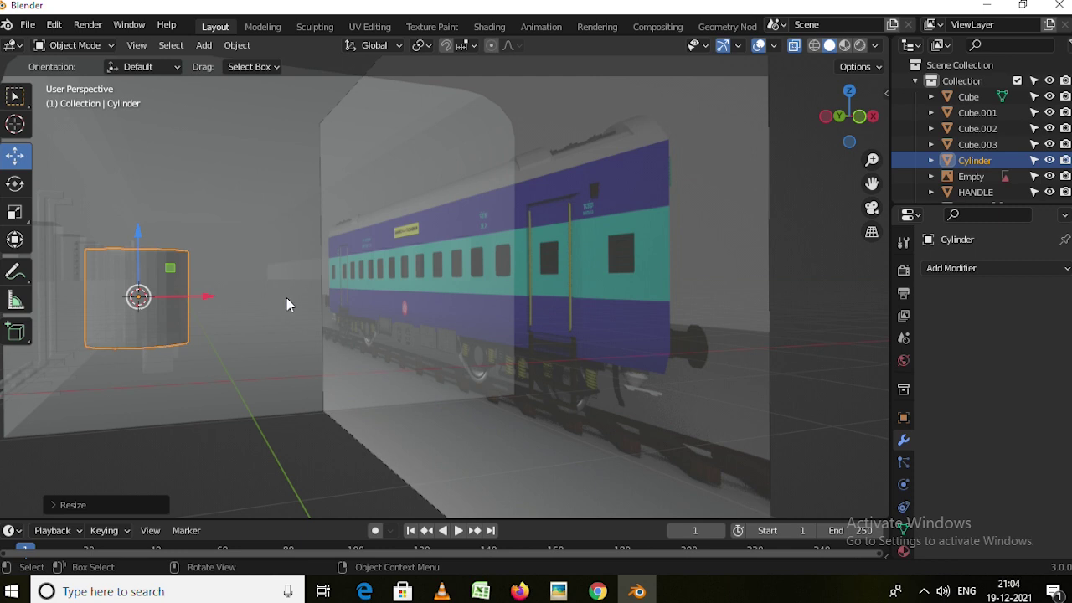
{"action": "key", "text": "r"}
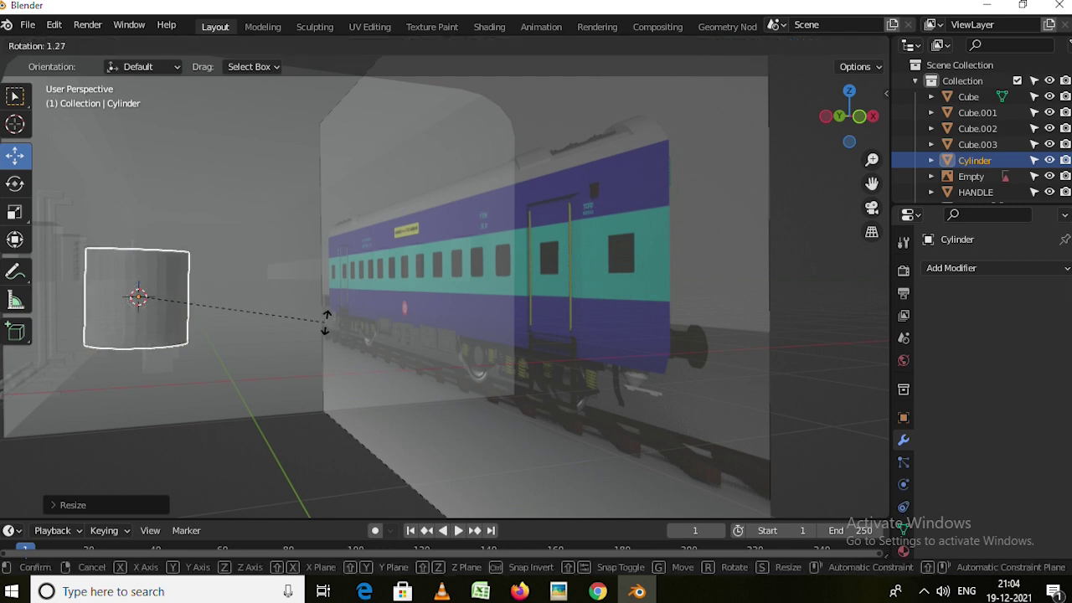
{"action": "key", "text": "Return"}
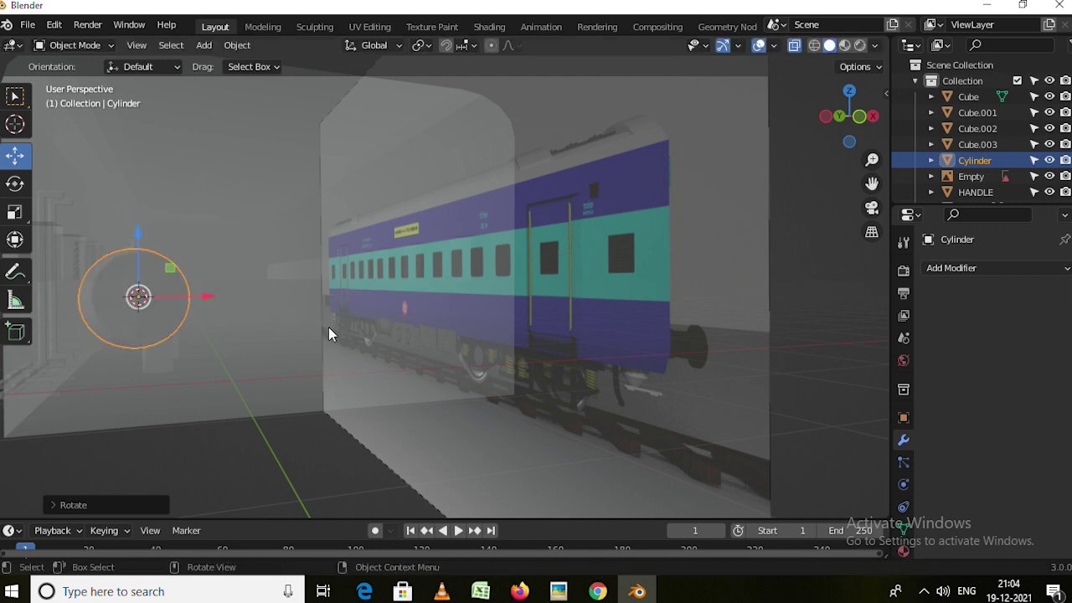
{"action": "middle_click_drag", "start_coordinate": [329, 327], "coordinate": [339, 328]}
{"action": "key", "text": "KP_1"}
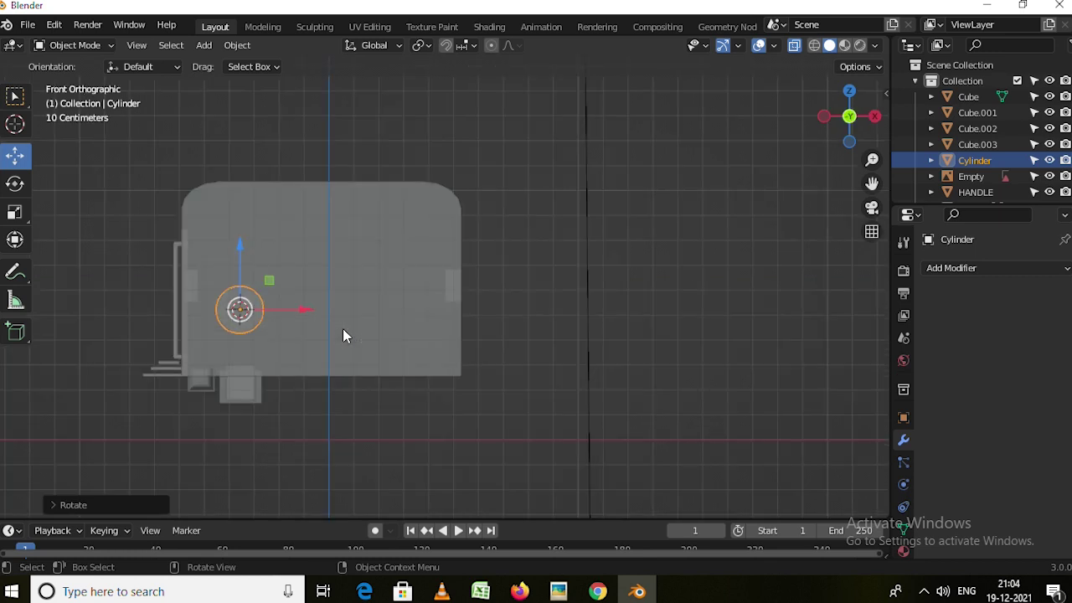
{"action": "scroll", "coordinate": [201, 281], "scroll_direction": "up", "scroll_amount": 3}
{"action": "scroll", "coordinate": [238, 299], "scroll_direction": "up", "scroll_amount": 2}
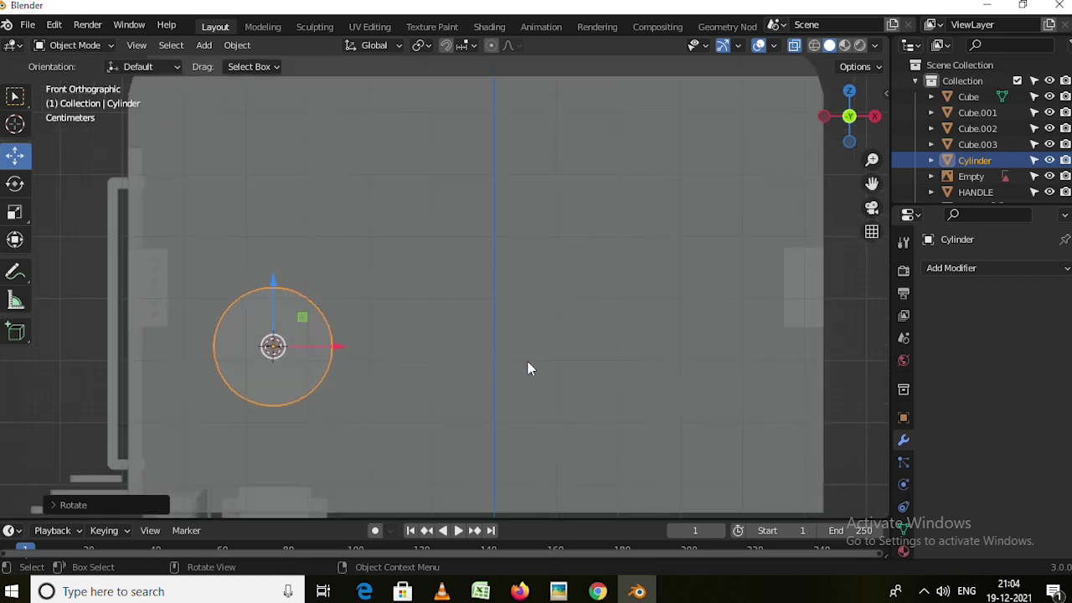
{"action": "left_click", "coordinate": [393, 349]}
In Edit Mode with see-through on, slide the cylinder along X beside the coach.
{"action": "key", "text": "Tab"}
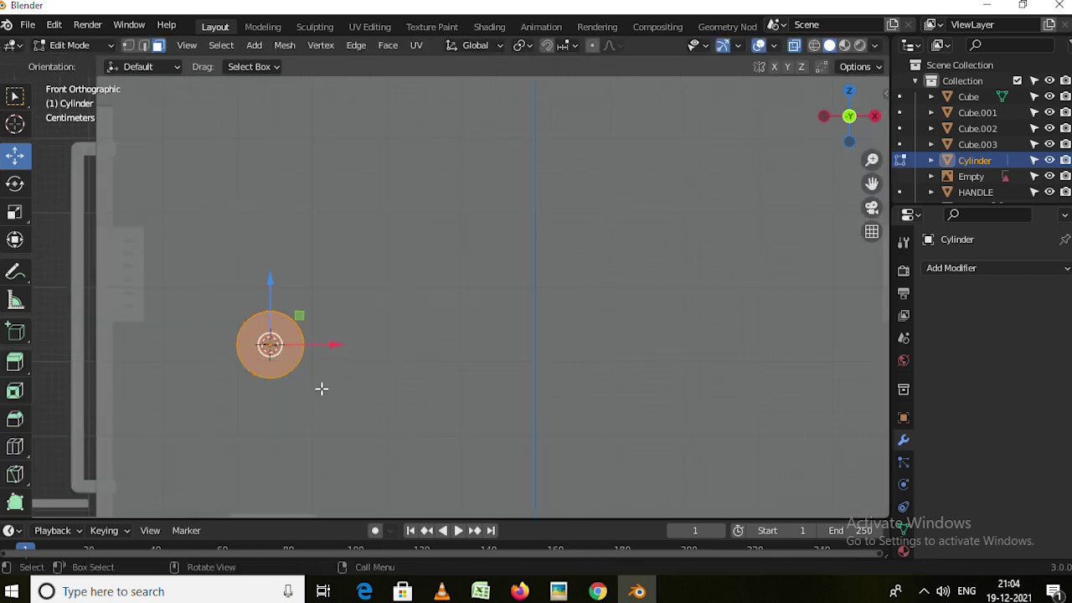
{"action": "middle_click_drag", "start_coordinate": [320, 388], "coordinate": [354, 364], "text": "shift"}
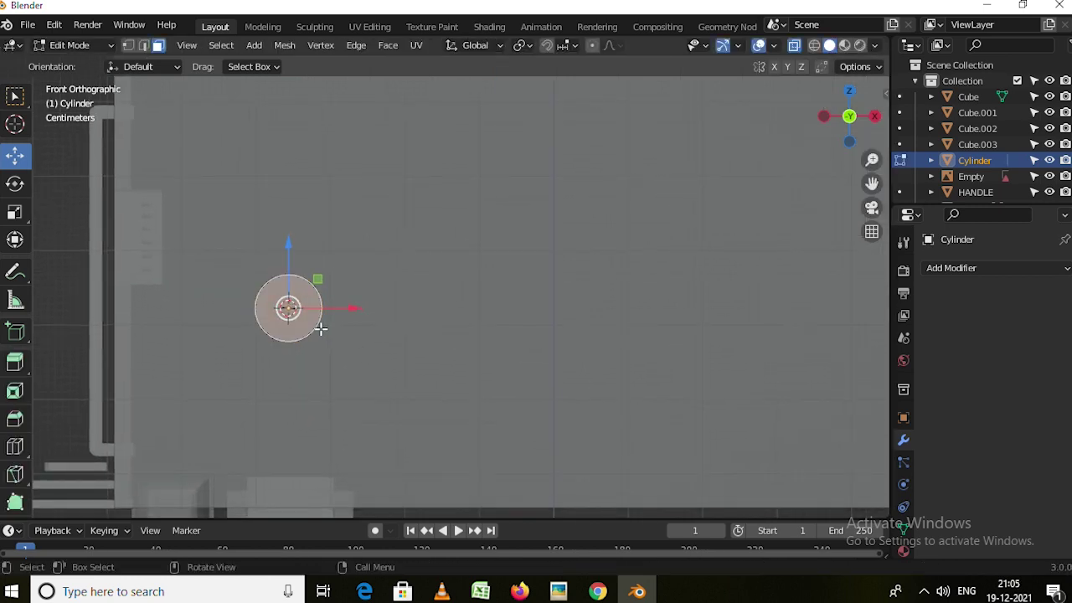
{"action": "middle_click_drag", "start_coordinate": [320, 329], "coordinate": [629, 186]}
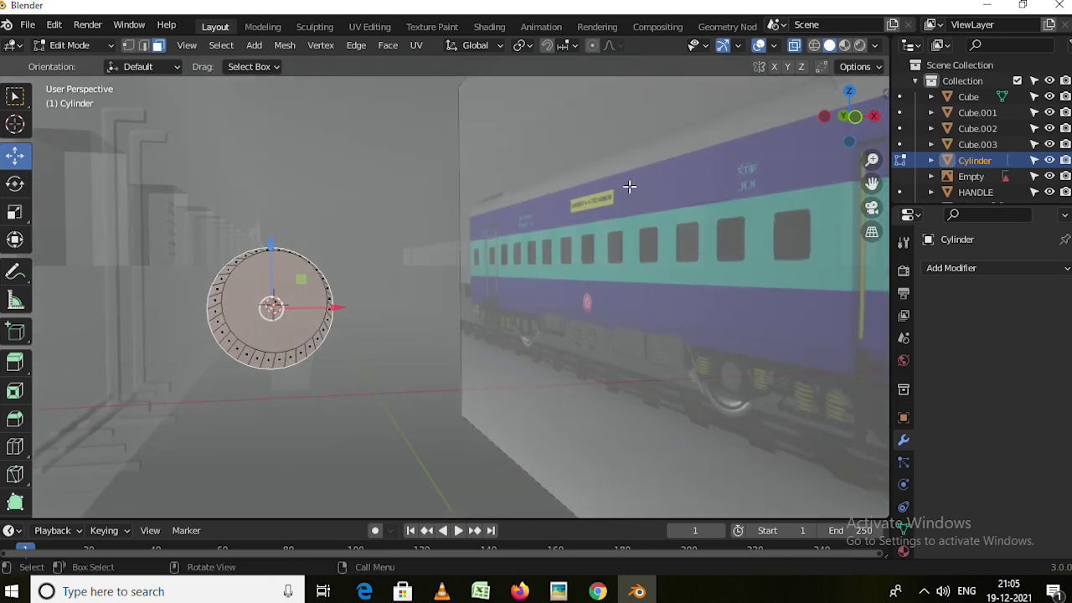
{"action": "left_click", "coordinate": [794, 49]}
{"action": "mouse_move", "coordinate": [411, 259]}
{"action": "middle_mouse_down"}
{"action": "mouse_move", "coordinate": [410, 306]}
{"action": "mouse_move", "coordinate": [532, 338]}
{"action": "middle_mouse_up"}
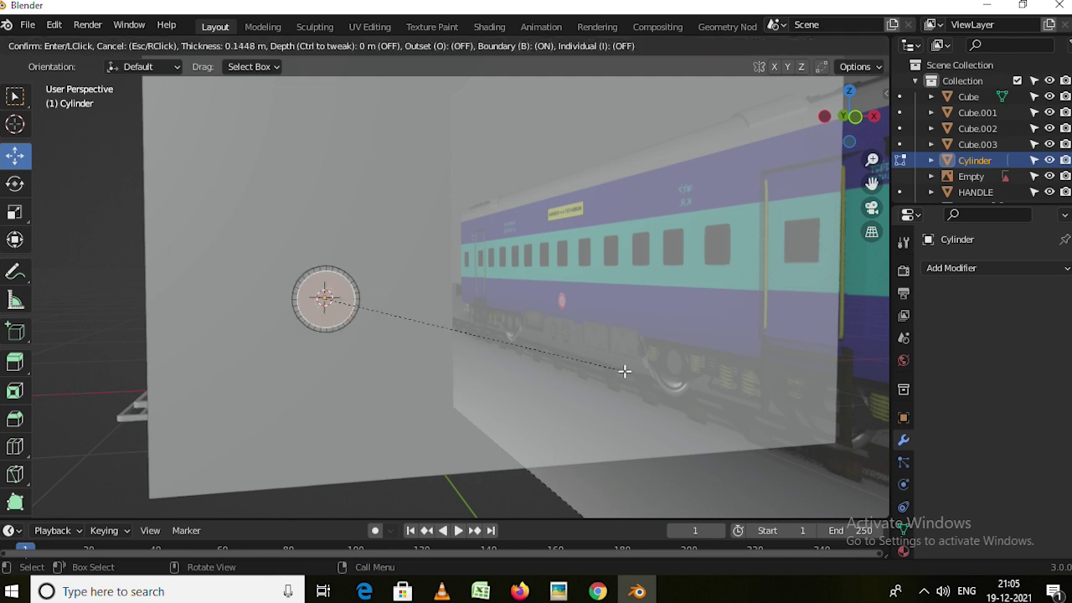
{"action": "middle_click_drag", "start_coordinate": [394, 318], "coordinate": [457, 311]}
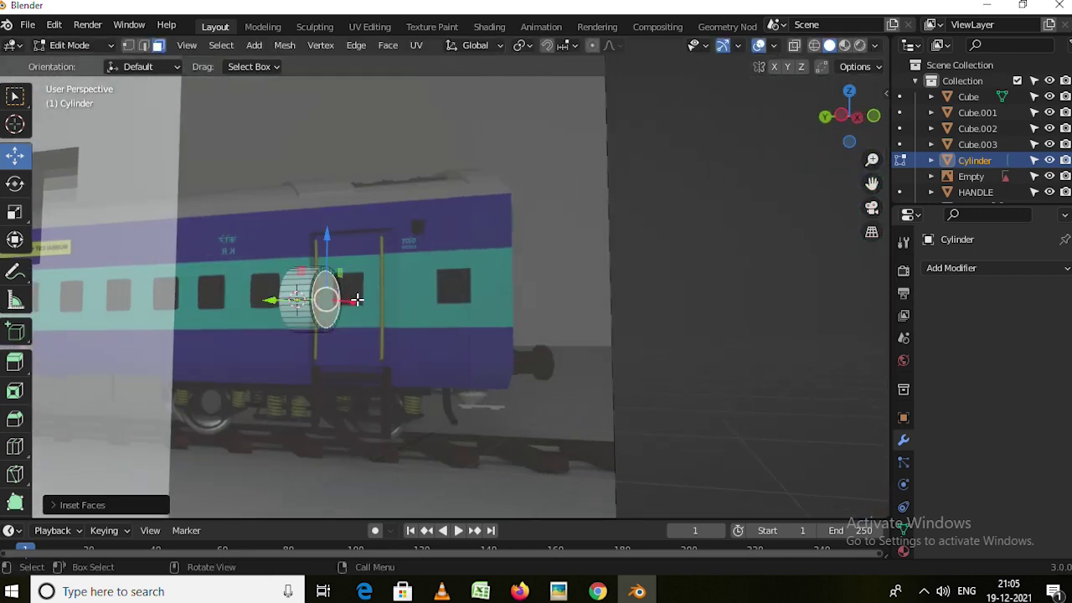
{"action": "left_click_drag", "start_coordinate": [353, 305], "coordinate": [382, 330]}
{"action": "mouse_move", "coordinate": [382, 330]}
{"action": "middle_mouse_down"}
{"action": "mouse_move", "coordinate": [163, 352]}
{"action": "mouse_move", "coordinate": [257, 360]}
{"action": "middle_mouse_up"}
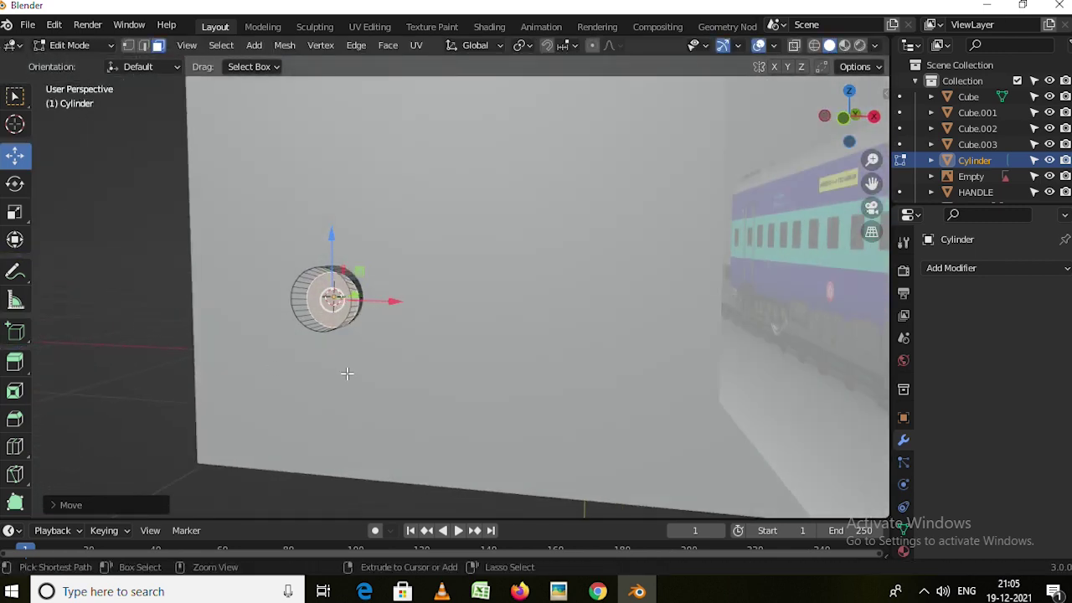
{"action": "middle_click_drag", "start_coordinate": [357, 371], "coordinate": [531, 366]}
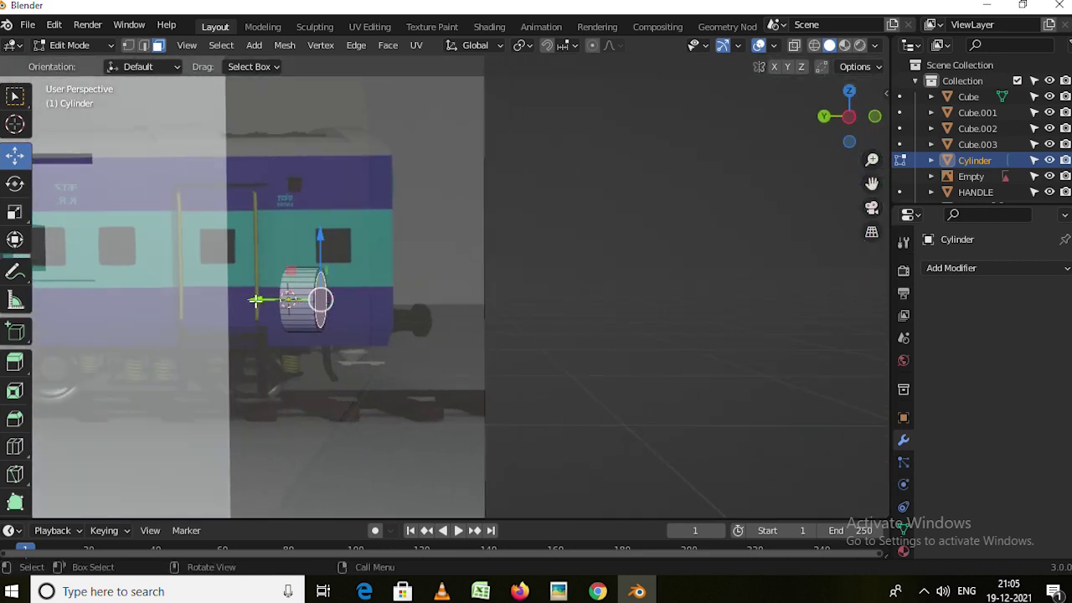
{"action": "left_click", "coordinate": [265, 302]}
{"action": "middle_click_drag", "start_coordinate": [265, 302], "coordinate": [223, 329]}
Inset the cylinder's end cap and extrude the inset face outward into a shaft.
{"action": "key", "text": "i"}
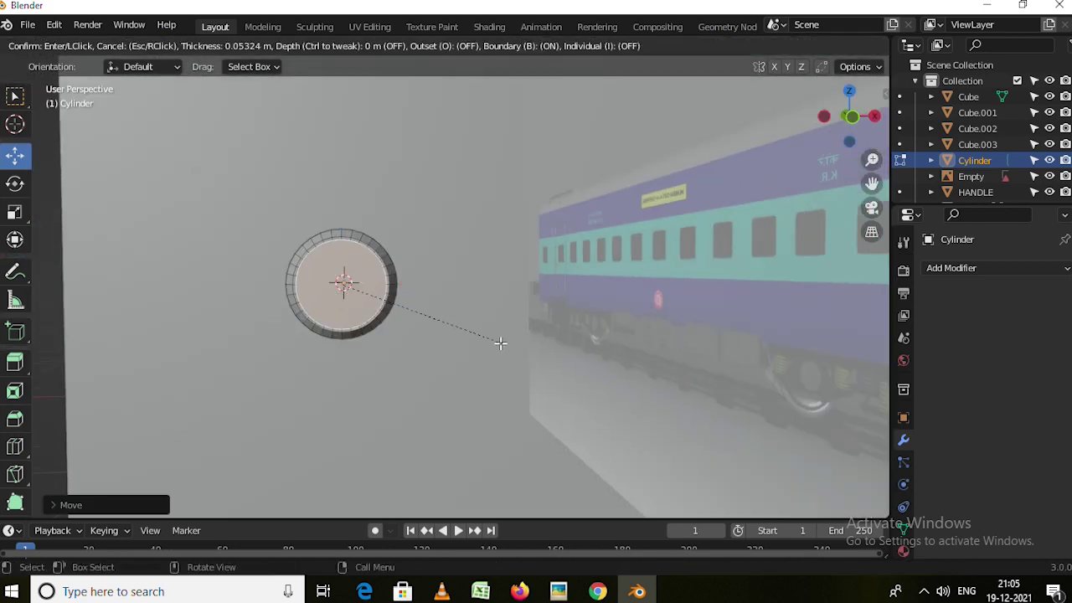
{"action": "left_click", "coordinate": [496, 343]}
{"action": "middle_click_drag", "start_coordinate": [497, 344], "coordinate": [405, 364]}
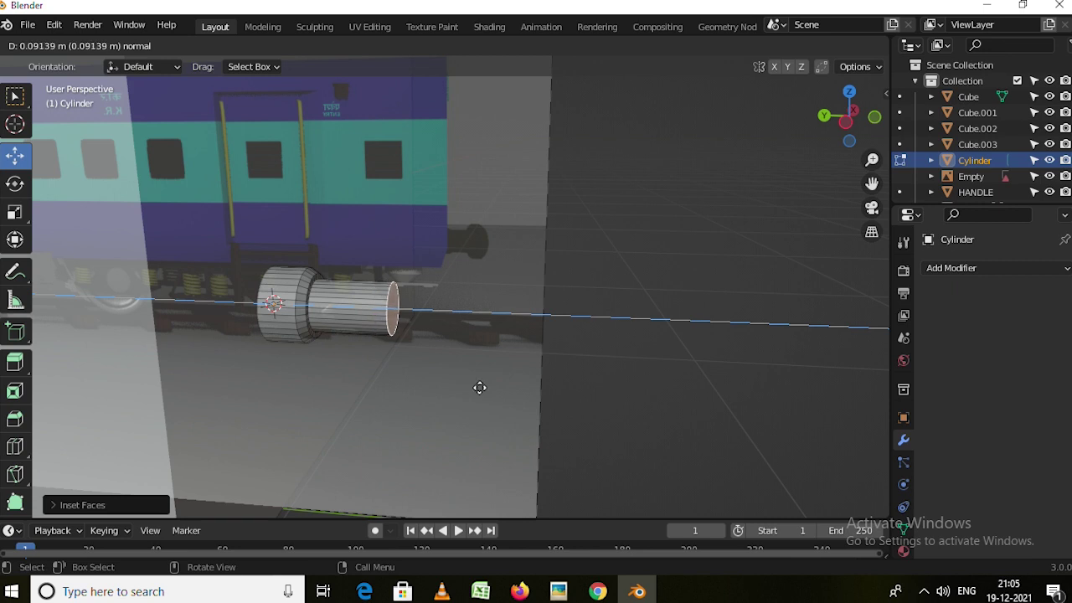
{"action": "left_click", "coordinate": [479, 387]}
{"action": "middle_click_drag", "start_coordinate": [479, 388], "coordinate": [471, 390]}
Extrude the cylinder's end face once more and widen it.
{"action": "key", "text": "e"}
{"action": "key", "text": "s"}
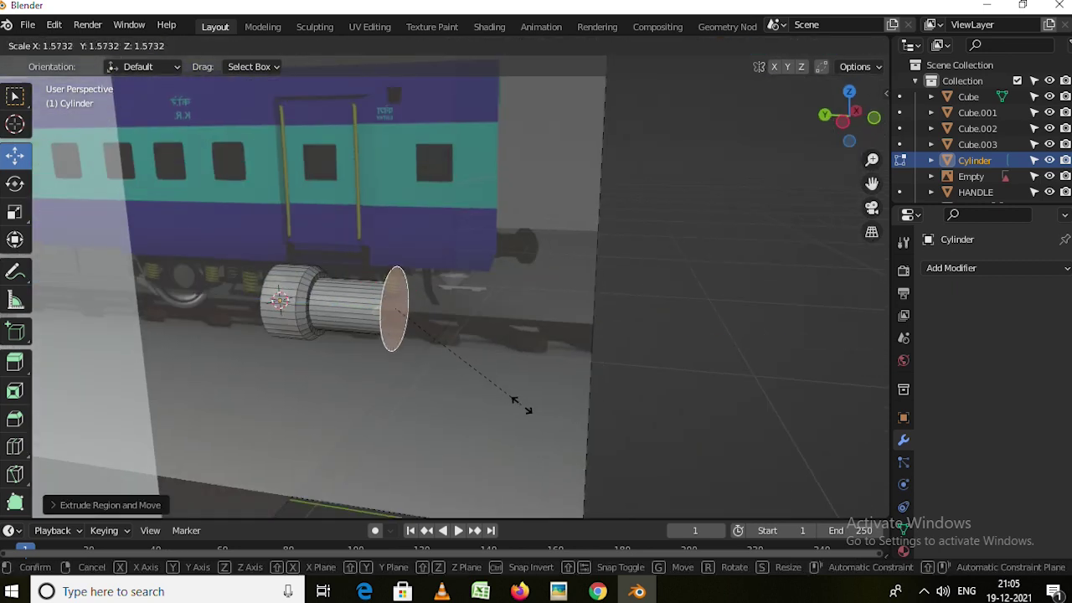
{"action": "left_click", "coordinate": [409, 359]}
{"action": "mouse_move", "coordinate": [409, 359]}
{"action": "middle_mouse_down"}
{"action": "mouse_move", "coordinate": [240, 365]}
{"action": "mouse_move", "coordinate": [320, 294]}
{"action": "mouse_move", "coordinate": [338, 366]}
{"action": "mouse_move", "coordinate": [662, 352]}
{"action": "mouse_move", "coordinate": [962, 275]}
{"action": "middle_mouse_up"}
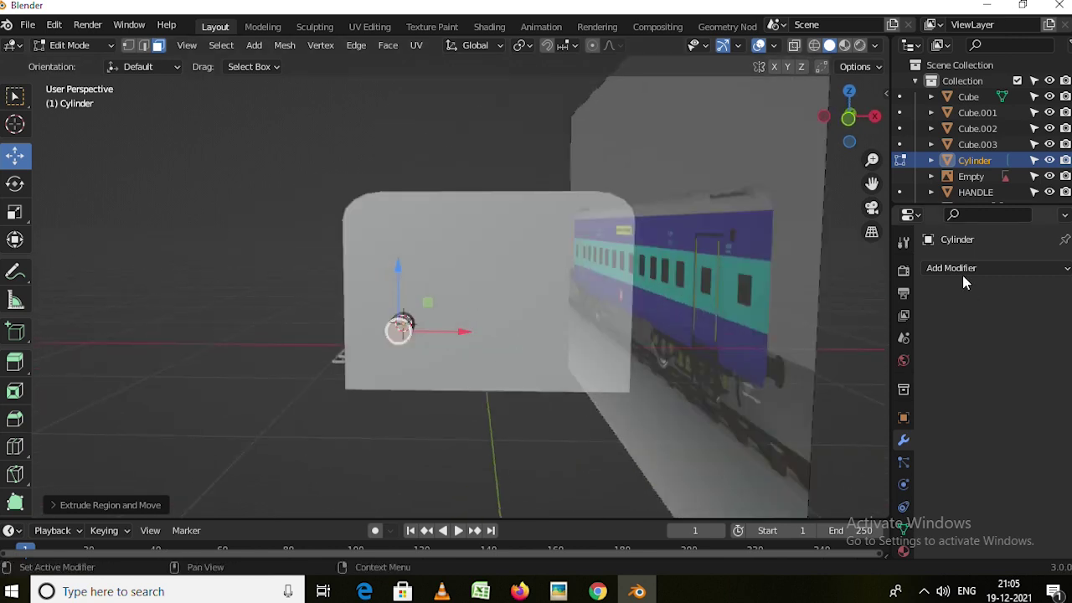
Add an X-axis Mirror modifier to the axle cylinder and return to Object Mode.
{"action": "left_click", "coordinate": [964, 278]}
{"action": "left_click", "coordinate": [740, 453]}
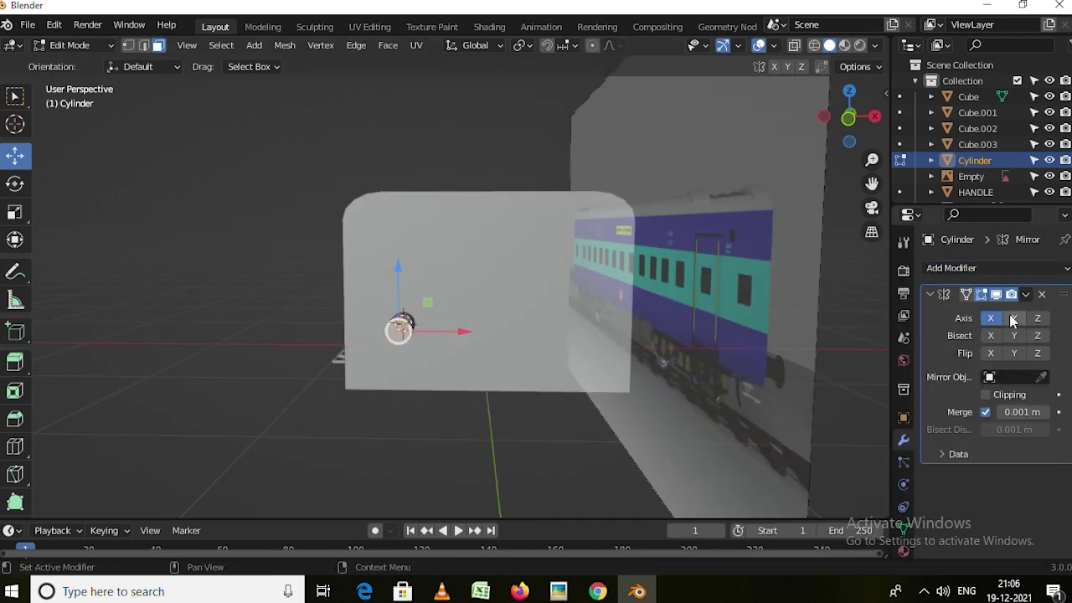
{"action": "key", "text": "Tab"}
{"action": "mouse_move", "coordinate": [618, 369]}
{"action": "middle_mouse_down"}
{"action": "mouse_move", "coordinate": [453, 357]}
{"action": "mouse_move", "coordinate": [422, 411]}
{"action": "middle_mouse_up"}
{"action": "scroll", "coordinate": [421, 411], "scroll_direction": "up", "scroll_amount": 3}
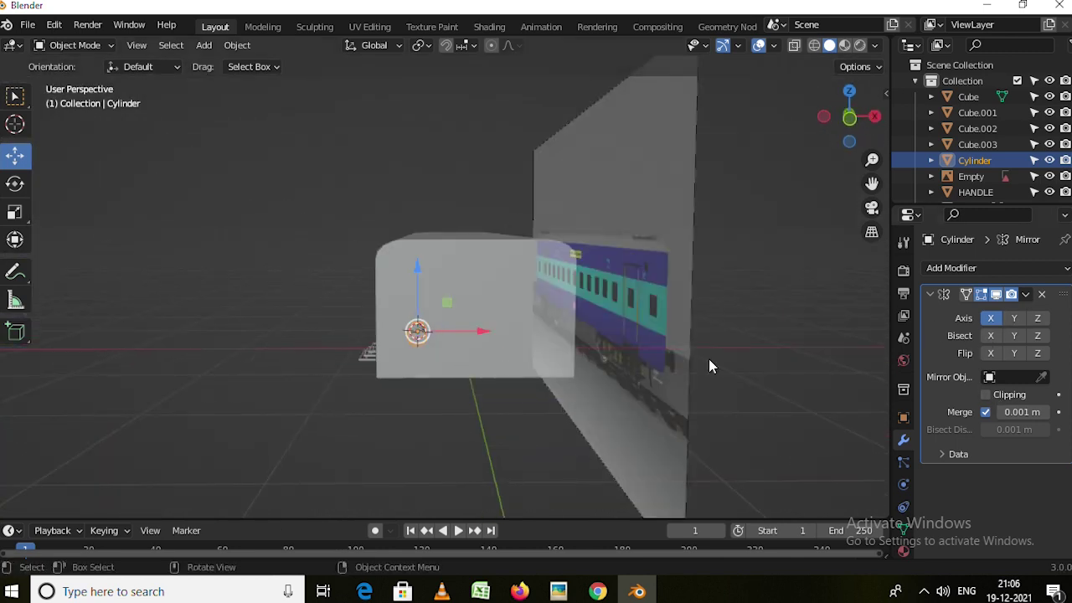
{"action": "scroll", "coordinate": [709, 362], "scroll_direction": "up", "scroll_amount": 2}
Duplicate the axle cylinder twice, placing the copies along the coach.
{"action": "key", "text": "shift+d"}
{"action": "left_click", "coordinate": [702, 347]}
{"action": "scroll", "coordinate": [698, 380], "scroll_direction": "down", "scroll_amount": 3}
{"action": "key", "text": "shift+d"}
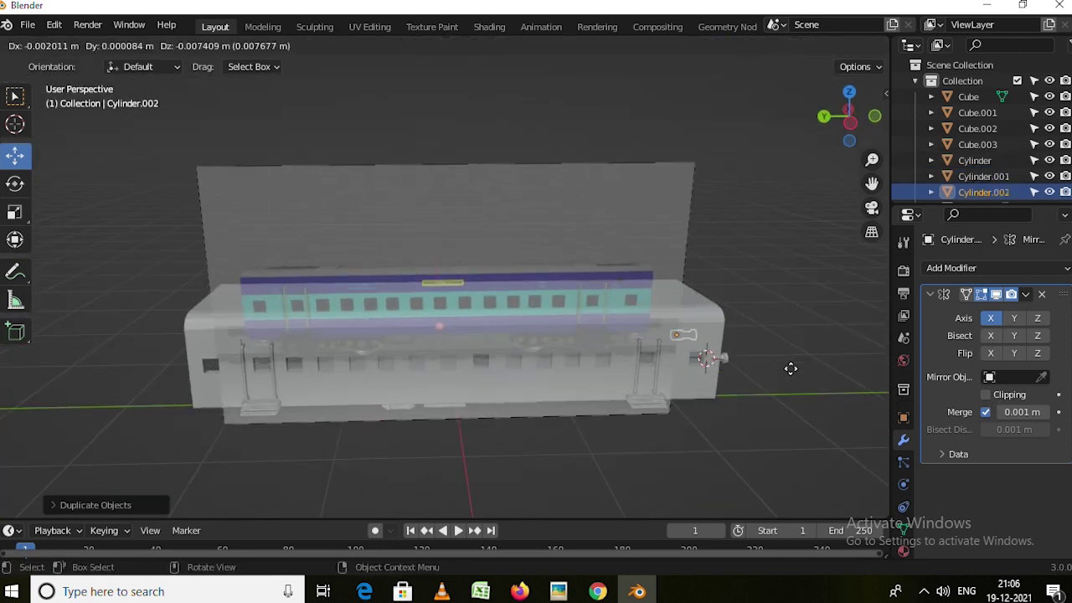
{"action": "left_click", "coordinate": [323, 371]}
{"action": "middle_click_drag", "start_coordinate": [324, 370], "coordinate": [69, 347]}
Move a cylinder copy along the coach, turn it 180 degrees, and slide it along Y.
{"action": "key", "text": "g"}
{"action": "left_click", "coordinate": [183, 353]}
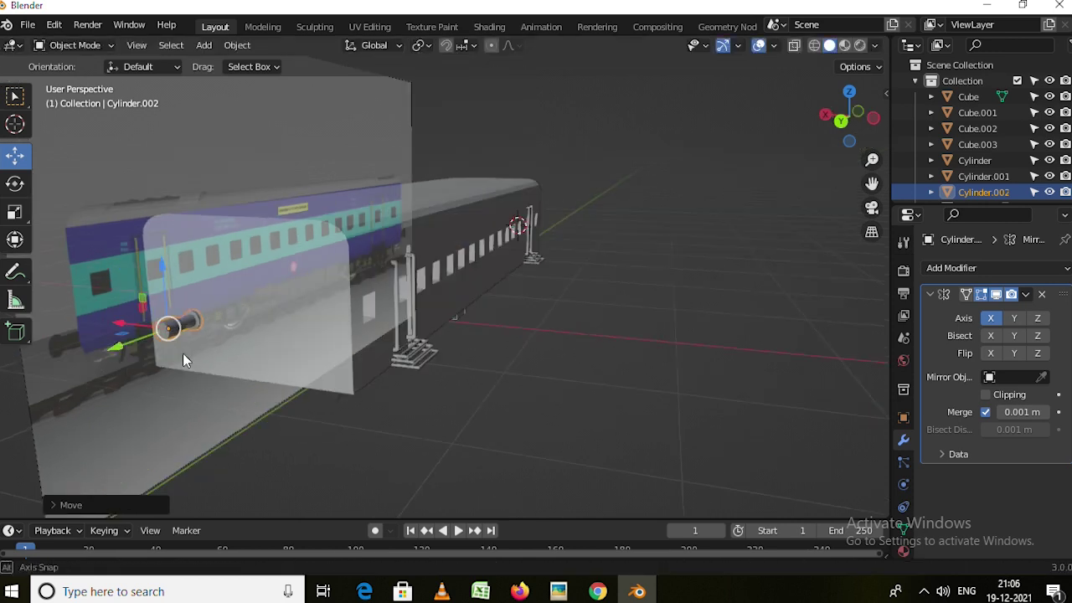
{"action": "key", "text": "r"}
{"action": "key", "text": "Return"}
{"action": "key", "text": "g"}
{"action": "key", "text": "y"}
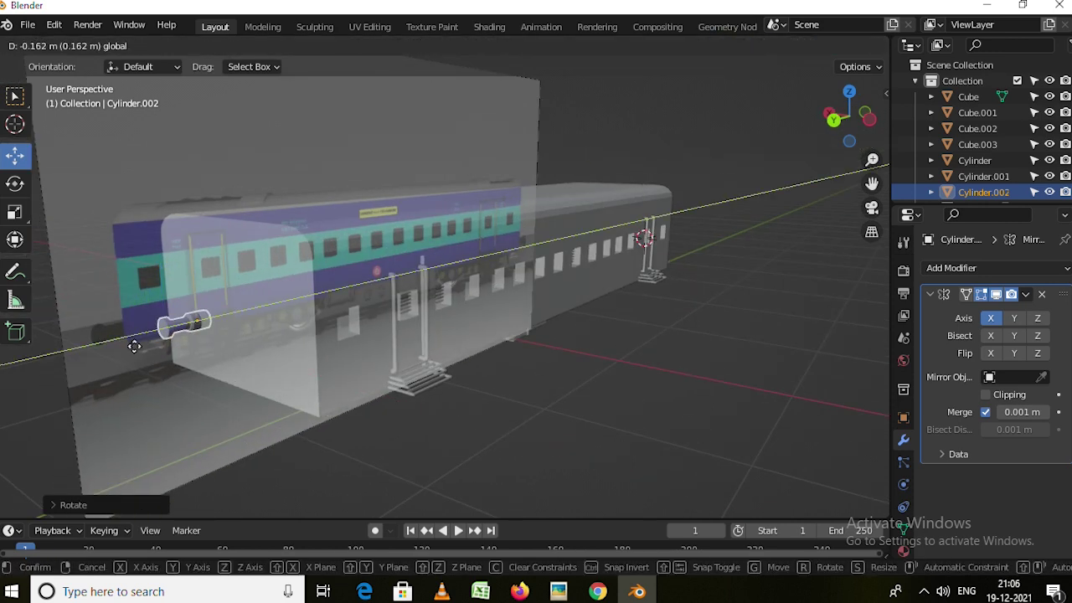
{"action": "left_click", "coordinate": [134, 346]}
{"action": "scroll", "coordinate": [134, 346], "scroll_direction": "up", "scroll_amount": 5}
{"action": "key", "text": "shift+d"}
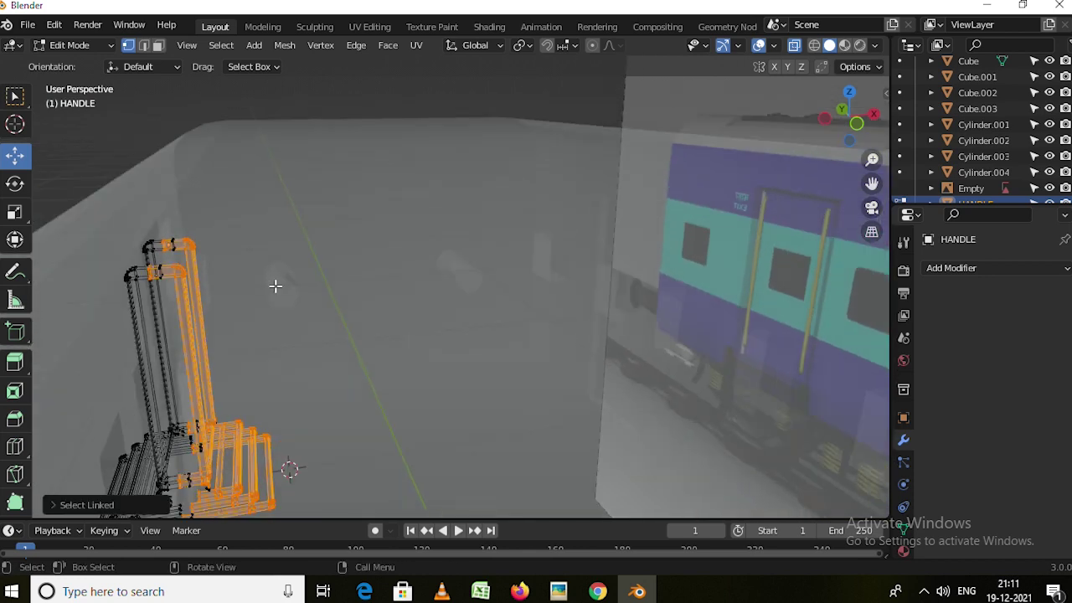
{"action": "scroll", "coordinate": [275, 286], "scroll_direction": "down", "scroll_amount": 5}
Move the HANDLE pieces along X to the doorway corners, checking in front view.
{"action": "key", "text": "g"}
{"action": "key", "text": "x"}
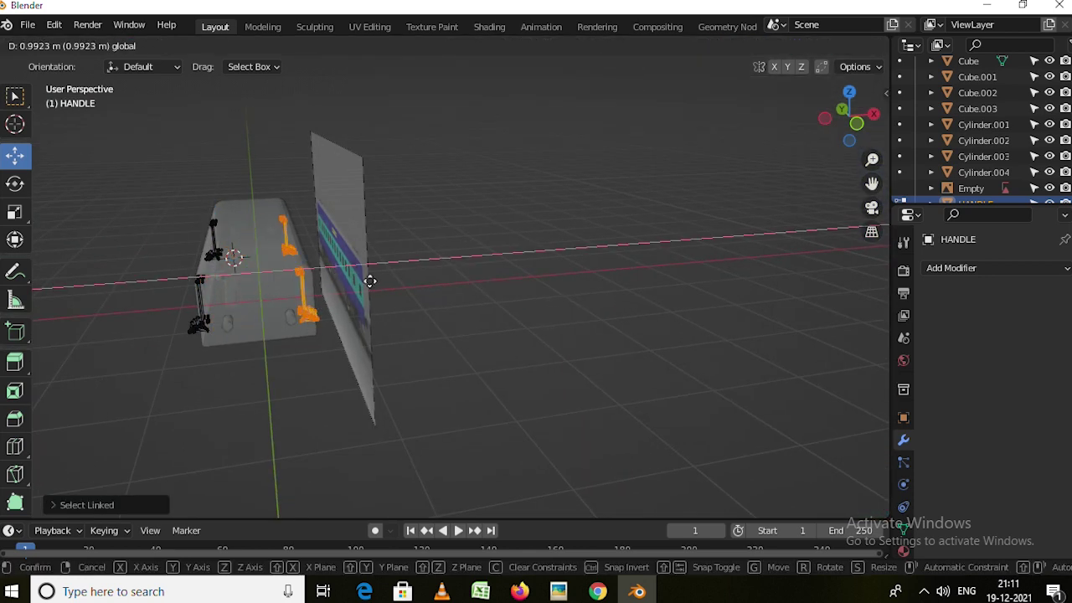
{"action": "left_click", "coordinate": [371, 282]}
{"action": "scroll", "coordinate": [337, 210], "scroll_direction": "up", "scroll_amount": 5}
{"action": "key", "text": "g"}
{"action": "key", "text": "x"}
{"action": "key", "text": "KP_1"}
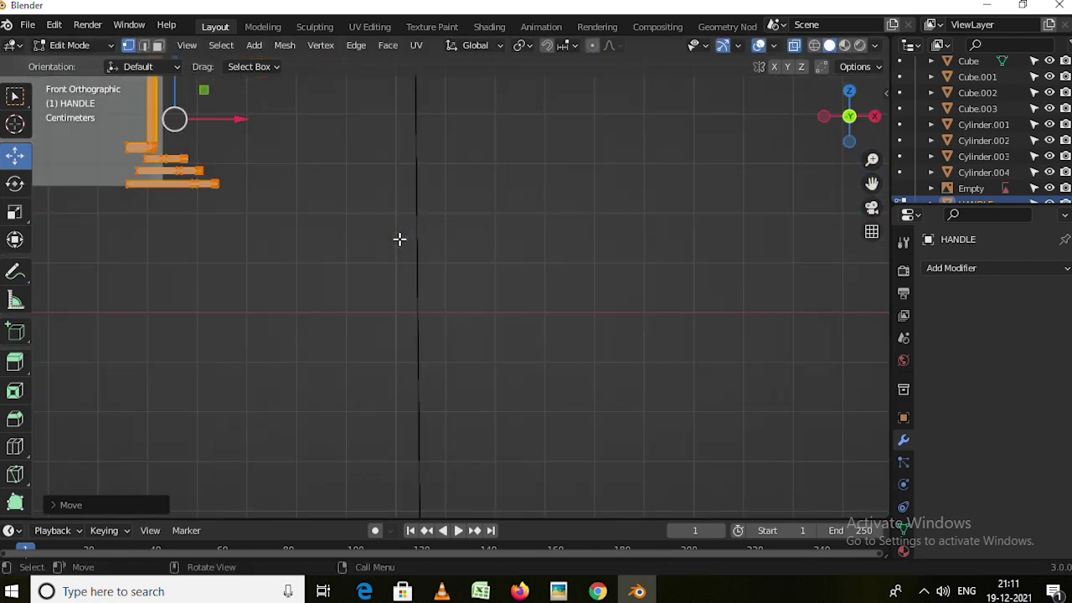
{"action": "scroll", "coordinate": [399, 240], "scroll_direction": "down", "scroll_amount": 5}
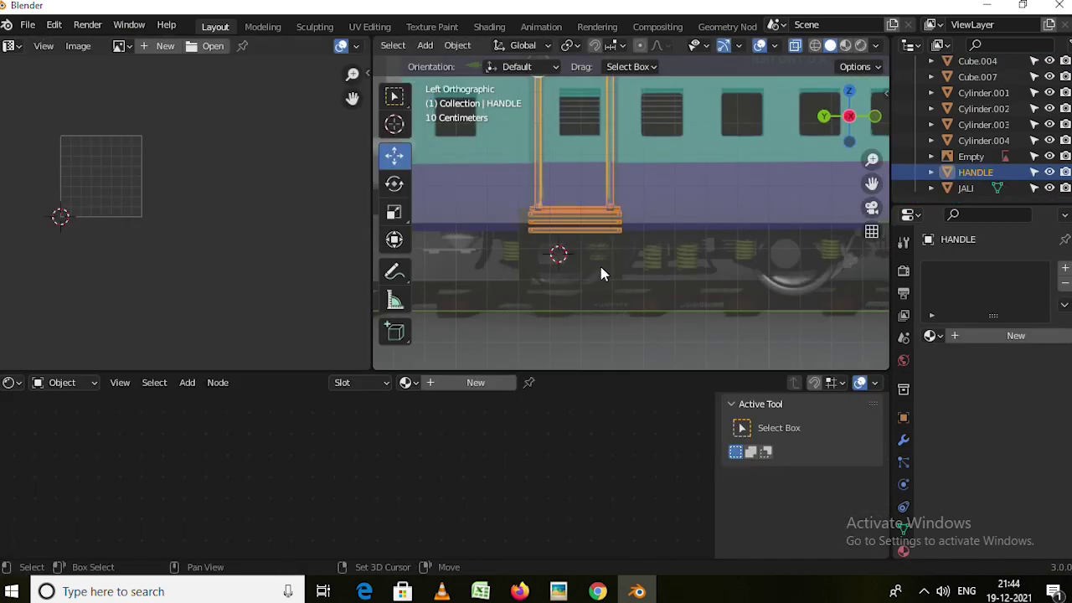
{"action": "key", "text": "shift+a"}
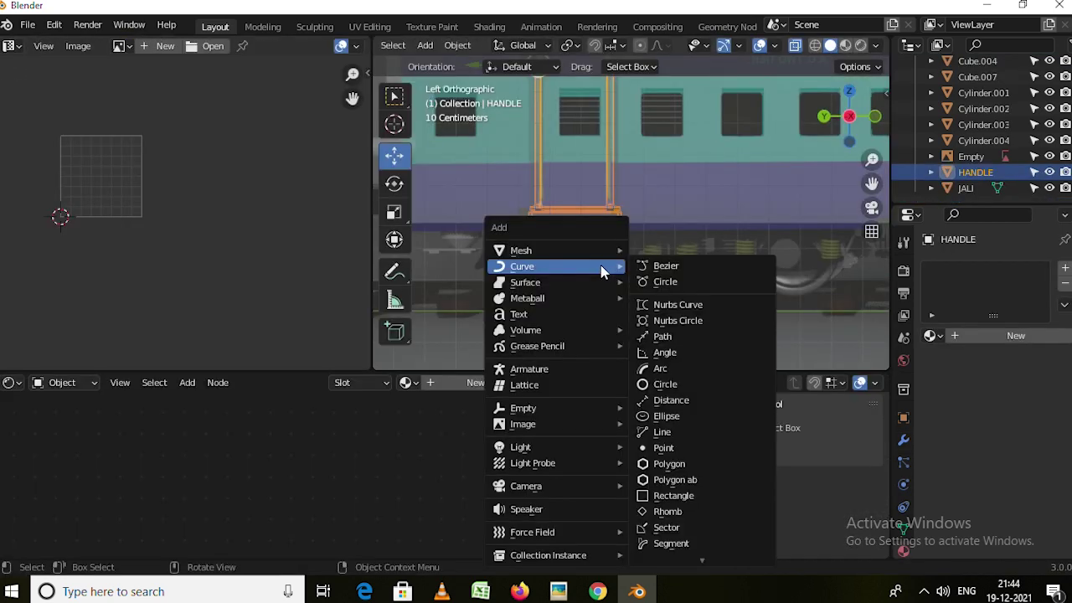
{"action": "mouse_move", "coordinate": [521, 251]}
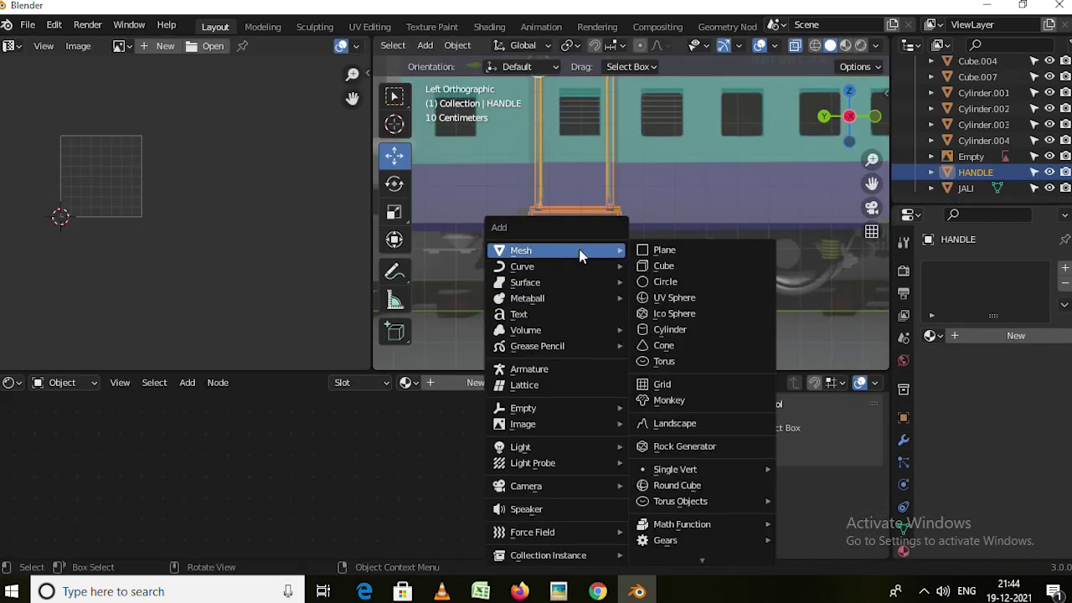
Add a cylinder, turn it 90 degrees sideways and scale it to wheel size.
{"action": "left_click", "coordinate": [682, 330]}
{"action": "key", "text": "s"}
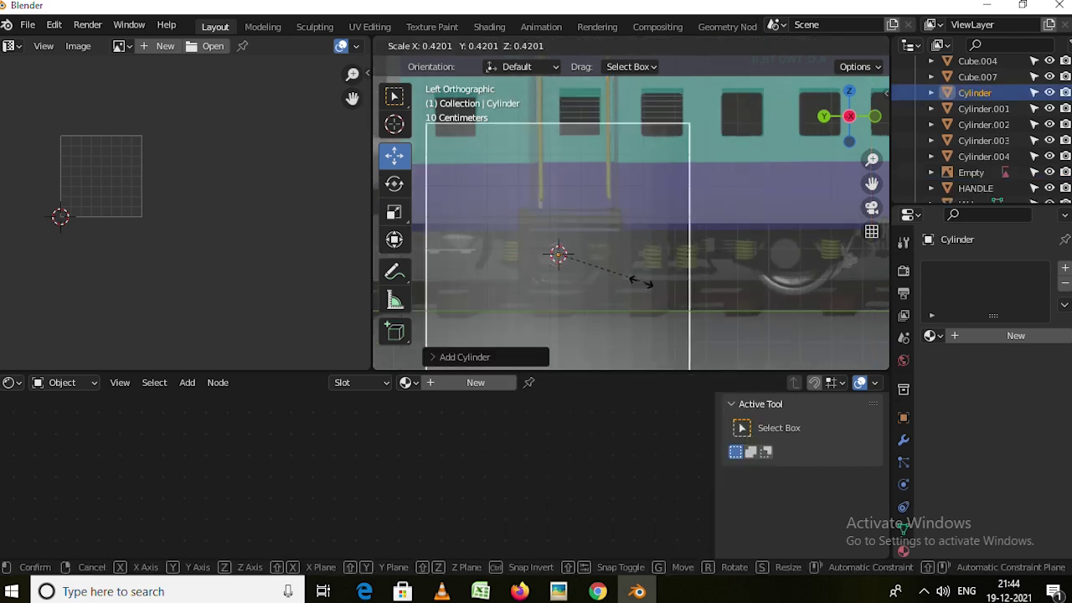
{"action": "left_click", "coordinate": [577, 266]}
{"action": "type", "text": "90"}
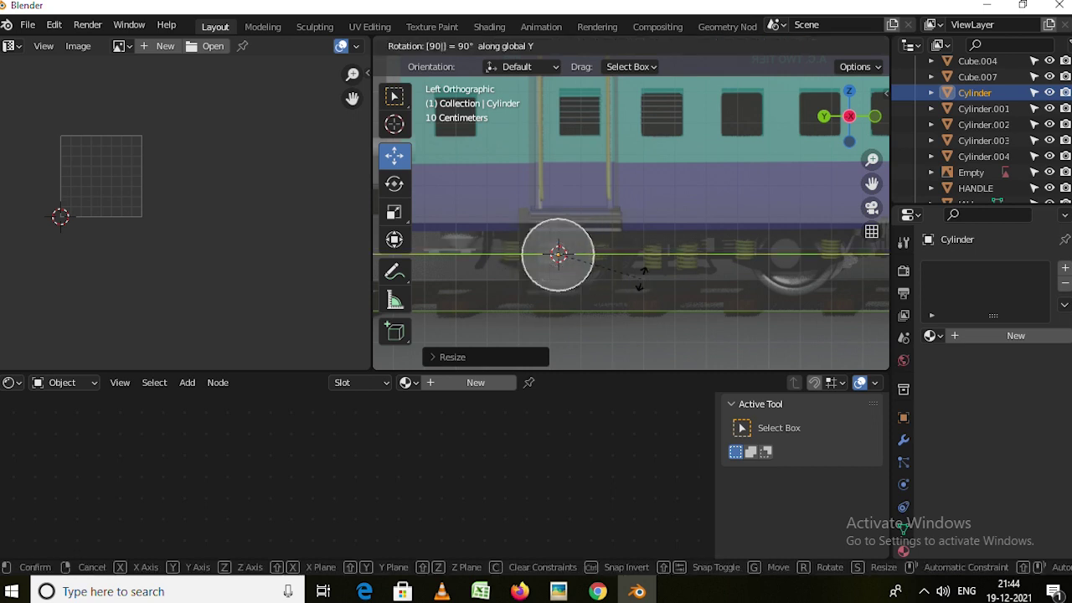
{"action": "key", "text": "Return"}
{"action": "key", "text": "s"}
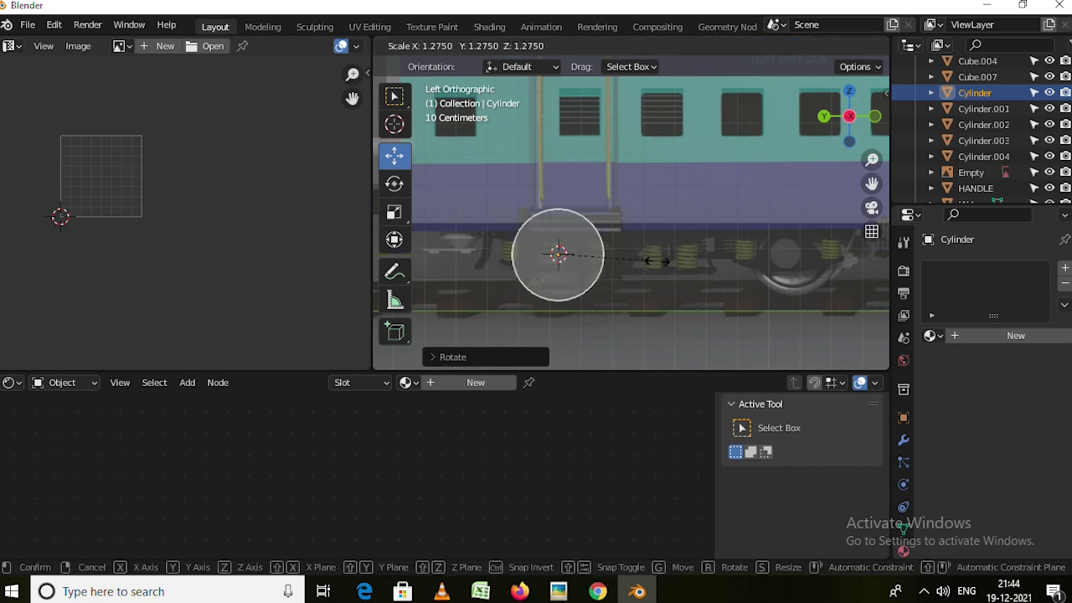
{"action": "right_click", "coordinate": [617, 266]}
{"action": "key", "text": "s"}
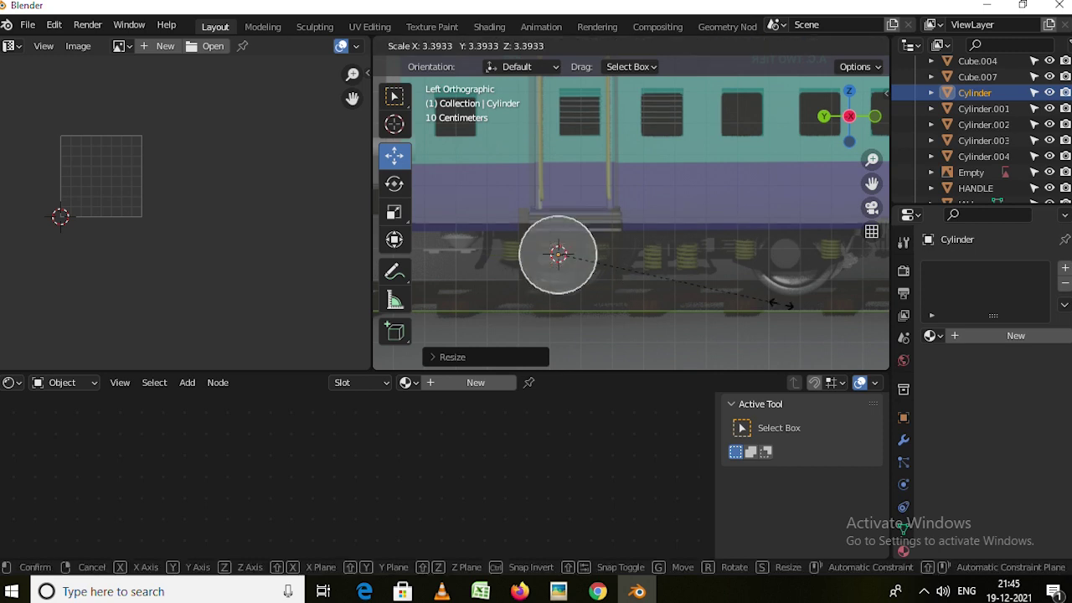
{"action": "left_click", "coordinate": [619, 251]}
{"action": "middle_click_drag", "start_coordinate": [619, 252], "coordinate": [620, 316]}
Flatten the wheel along Z and move it into place below the side step.
{"action": "key", "text": "s"}
{"action": "key", "text": "z"}
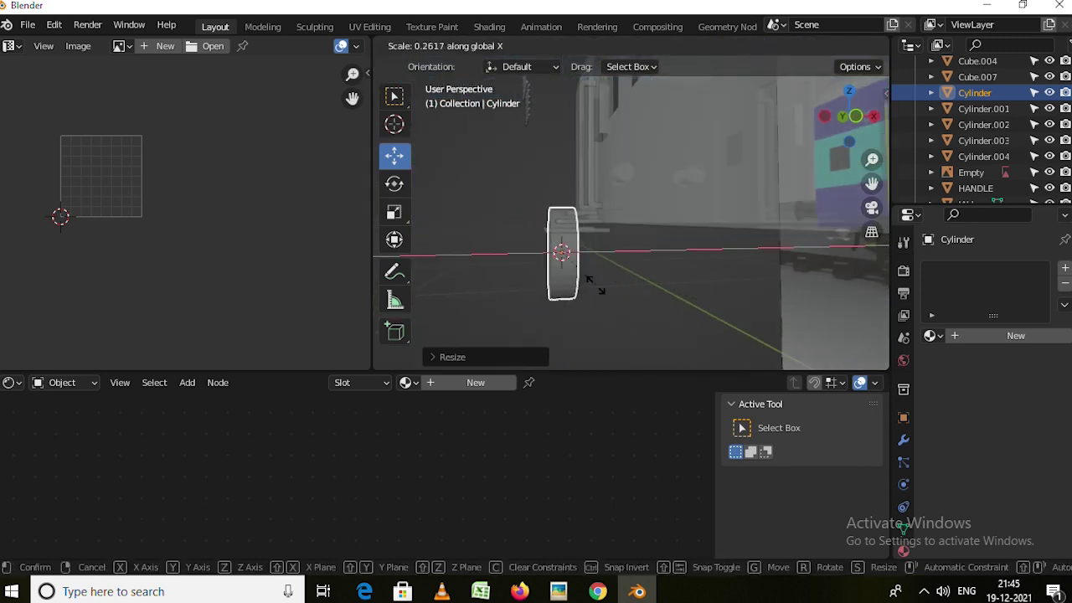
{"action": "left_click", "coordinate": [594, 285]}
{"action": "key", "text": "g"}
{"action": "left_click", "coordinate": [670, 269]}
{"action": "key", "text": "g"}
{"action": "left_click", "coordinate": [544, 277]}
Inset and extrude the wheel's outer face, then inset it again for the hub.
{"action": "key", "text": "Tab"}
{"action": "mouse_move", "coordinate": [545, 276]}
{"action": "middle_mouse_down"}
{"action": "mouse_move", "coordinate": [518, 294]}
{"action": "mouse_move", "coordinate": [569, 304]}
{"action": "mouse_move", "coordinate": [697, 293]}
{"action": "mouse_move", "coordinate": [656, 249]}
{"action": "mouse_move", "coordinate": [766, 283]}
{"action": "mouse_move", "coordinate": [646, 290]}
{"action": "middle_mouse_up"}
{"action": "left_click", "coordinate": [509, 299]}
{"action": "left_click", "coordinate": [572, 297]}
{"action": "key", "text": "g"}
{"action": "left_click", "coordinate": [656, 249]}
{"action": "key", "text": "i"}
{"action": "left_click", "coordinate": [766, 282]}
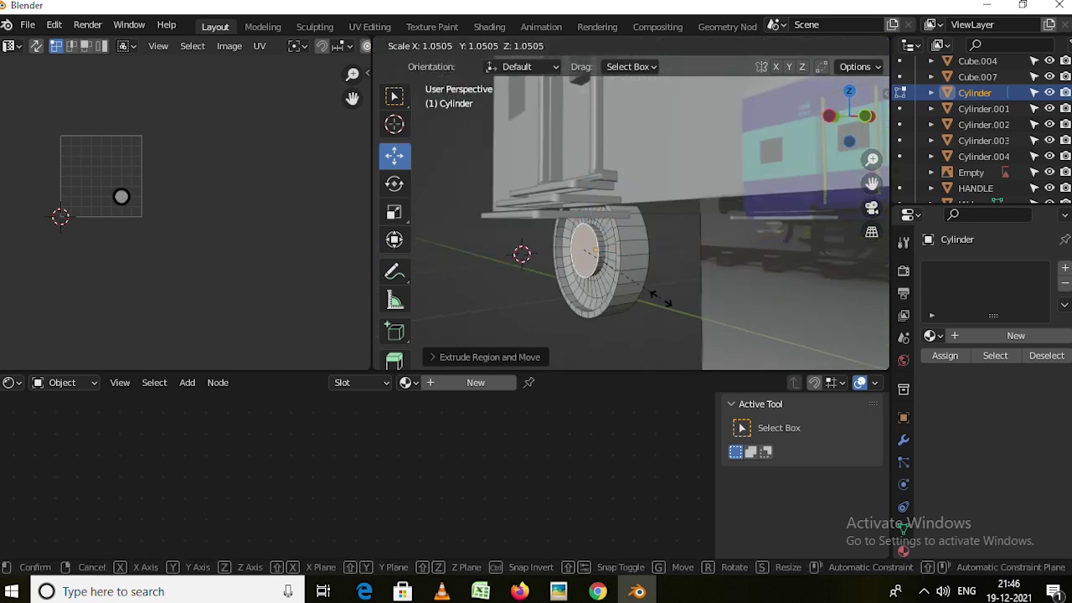
{"action": "left_click", "coordinate": [657, 297]}
Push the hub face out along X, shape it, and return to Object Mode.
{"action": "key", "text": "g"}
{"action": "key", "text": "x"}
{"action": "left_click", "coordinate": [622, 252]}
{"action": "key", "text": "s"}
{"action": "left_click", "coordinate": [622, 253]}
{"action": "key", "text": "g"}
{"action": "key", "text": "x"}
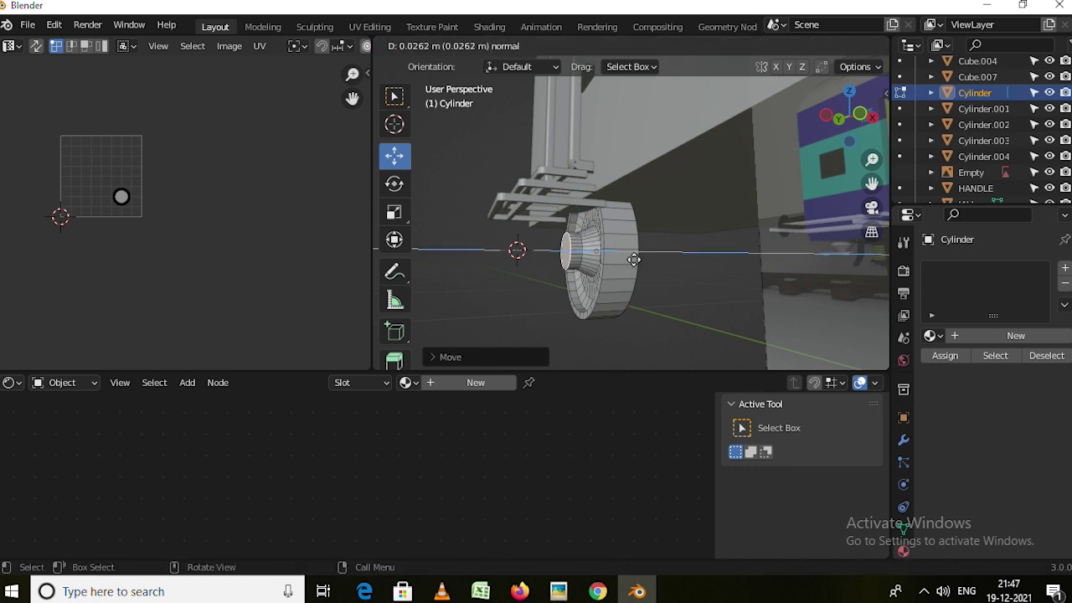
{"action": "mouse_move", "coordinate": [628, 272]}
{"action": "middle_mouse_down"}
{"action": "mouse_move", "coordinate": [713, 285]}
{"action": "mouse_move", "coordinate": [643, 260]}
{"action": "middle_mouse_up"}
{"action": "key", "text": "Tab"}
Try adding a cube in side view, undo it, and select the coach body.
{"action": "key", "text": "ctrl+KP_3"}
{"action": "key", "text": "shift+a"}
{"action": "left_click", "coordinate": [787, 264]}
{"action": "key", "text": "s"}
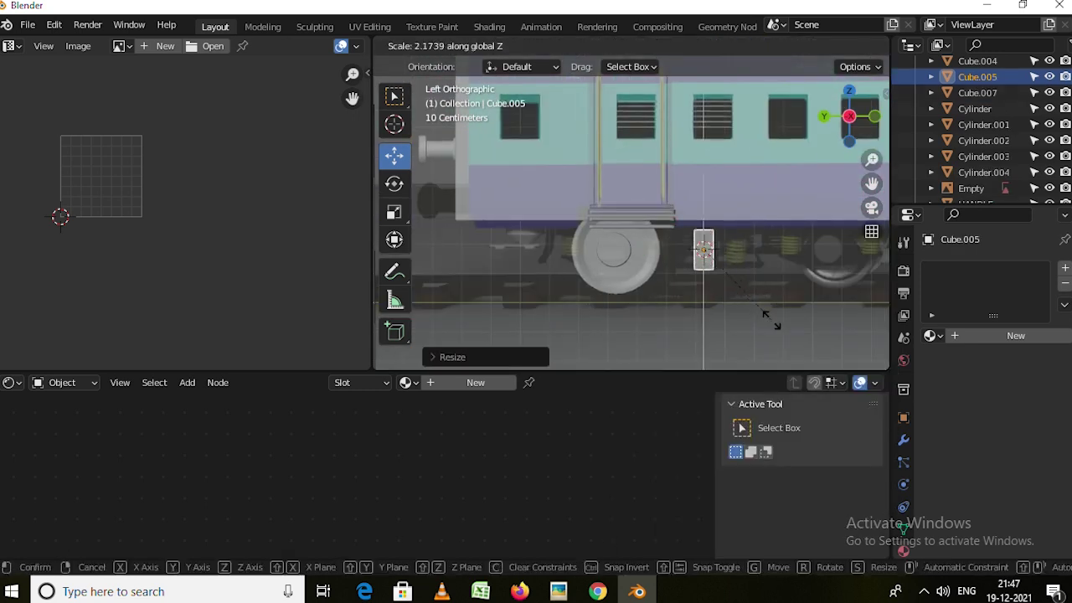
{"action": "mouse_move", "coordinate": [717, 258]}
{"action": "middle_mouse_down"}
{"action": "mouse_move", "coordinate": [759, 268]}
{"action": "mouse_move", "coordinate": [706, 164]}
{"action": "mouse_move", "coordinate": [738, 208]}
{"action": "mouse_move", "coordinate": [490, 168]}
{"action": "middle_mouse_up"}
{"action": "key", "text": "ctrl+z"}
{"action": "left_click", "coordinate": [670, 191]}
Scale the coach's UVs over the texture in Edit Mode, then leave Edit Mode.
{"action": "key", "text": "Tab"}
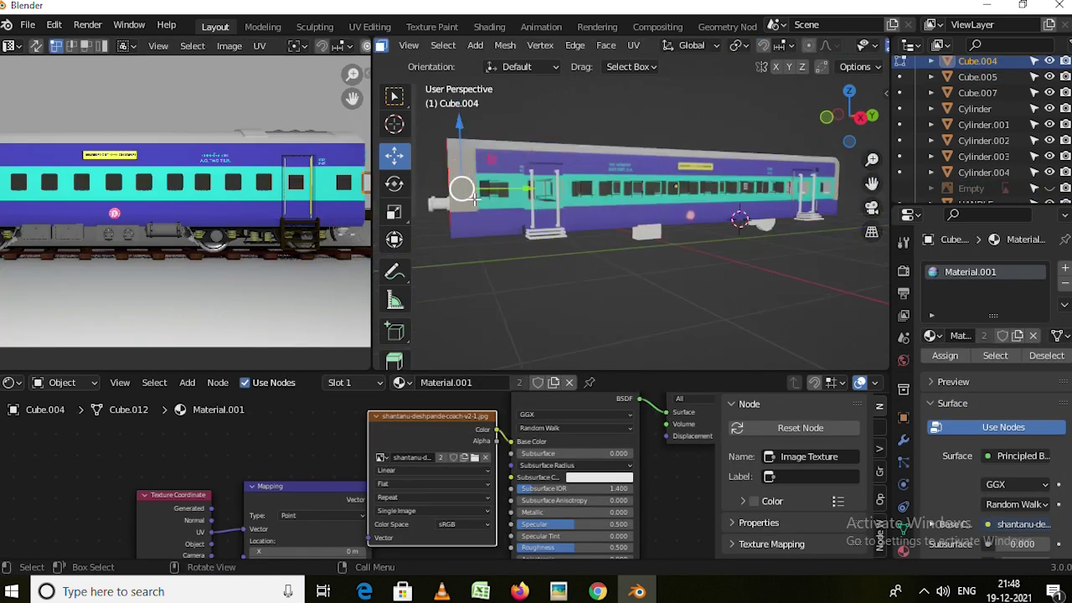
{"action": "scroll", "coordinate": [536, 210], "scroll_direction": "up", "scroll_amount": 4}
{"action": "scroll", "coordinate": [326, 218], "scroll_direction": "up", "scroll_amount": 3}
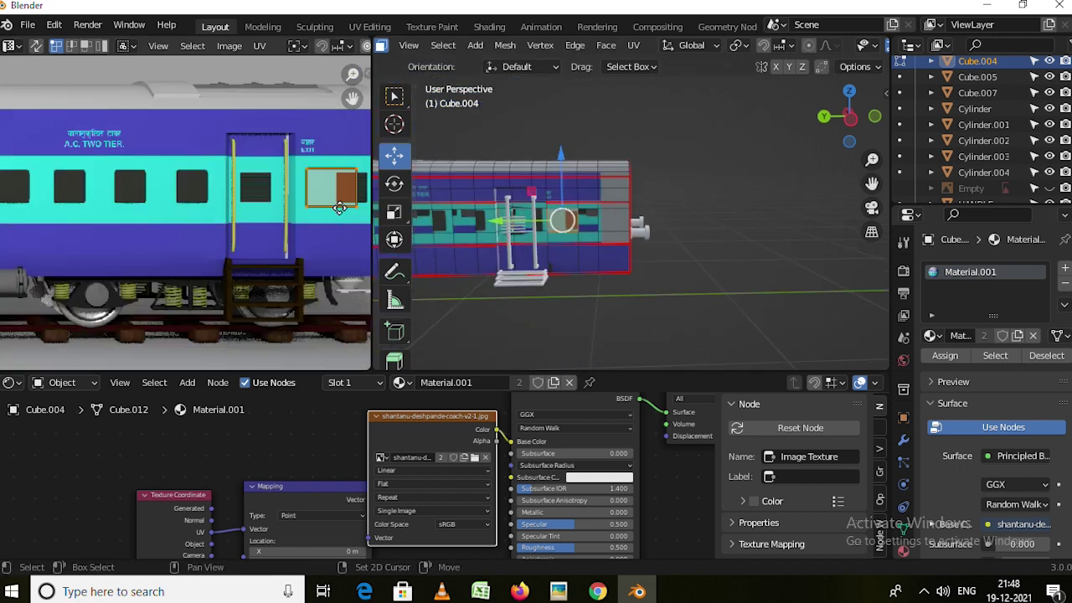
{"action": "key", "text": "s"}
{"action": "left_click", "coordinate": [300, 223]}
{"action": "scroll", "coordinate": [586, 234], "scroll_direction": "up", "scroll_amount": 3}
{"action": "scroll", "coordinate": [586, 235], "scroll_direction": "up", "scroll_amount": 3}
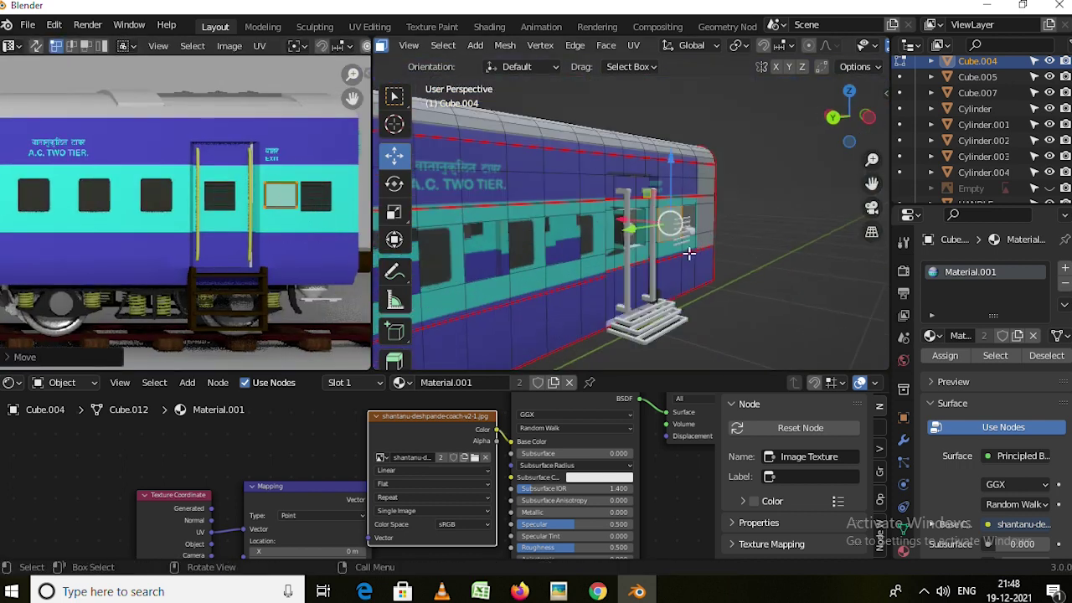
{"action": "key", "text": "Tab"}
Select the JALI object, then reselect the coach body and re-enter Edit Mode.
{"action": "left_click", "coordinate": [649, 250]}
{"action": "scroll", "coordinate": [649, 250], "scroll_direction": "down", "scroll_amount": 5}
{"action": "left_click", "coordinate": [804, 276]}
{"action": "mouse_move", "coordinate": [804, 277]}
{"action": "middle_mouse_down"}
{"action": "mouse_move", "coordinate": [475, 263]}
{"action": "mouse_move", "coordinate": [586, 268]}
{"action": "middle_mouse_up"}
{"action": "scroll", "coordinate": [586, 251], "scroll_direction": "up", "scroll_amount": 3}
{"action": "key", "text": "Tab"}
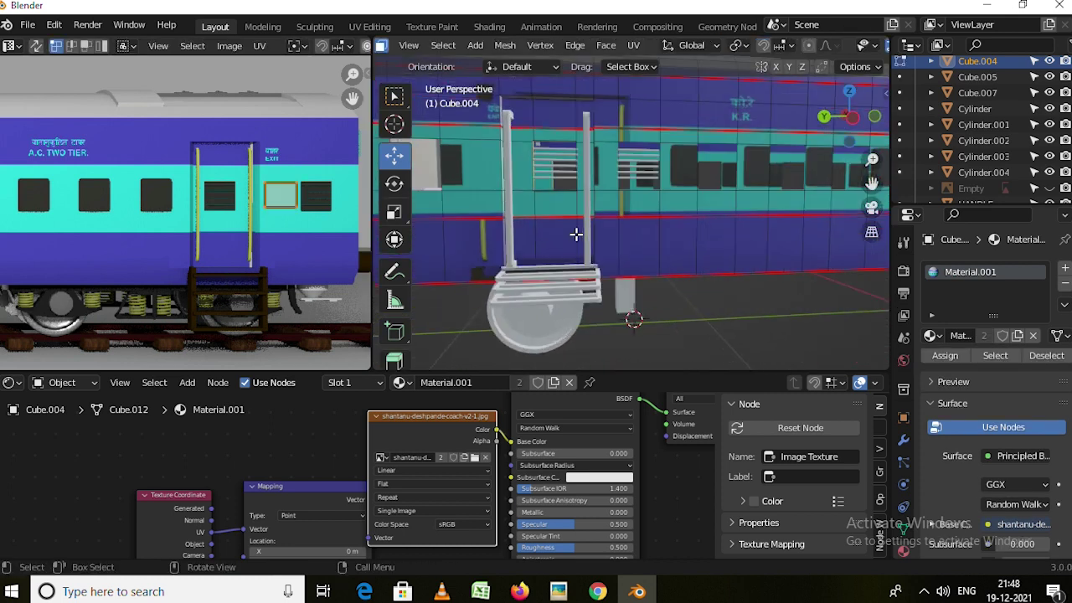
{"action": "middle_click_drag", "start_coordinate": [666, 262], "coordinate": [638, 263], "text": "shift"}
Select the whole coach mesh and unwrap it with Smart UV Project.
{"action": "key", "text": "a"}
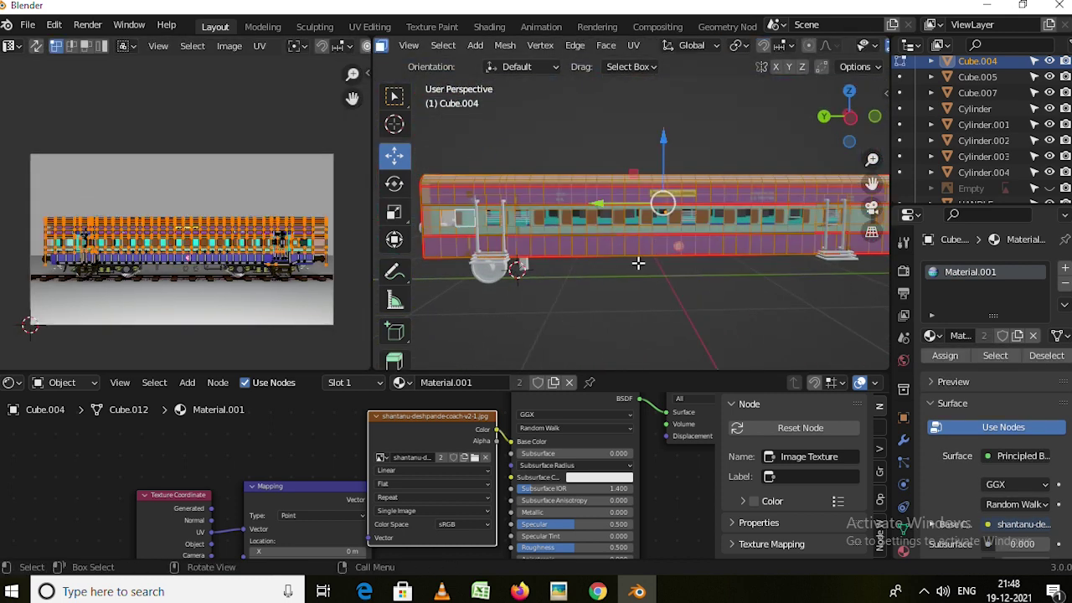
{"action": "key", "text": "u"}
{"action": "left_click", "coordinate": [544, 139]}
{"action": "key", "text": "u"}
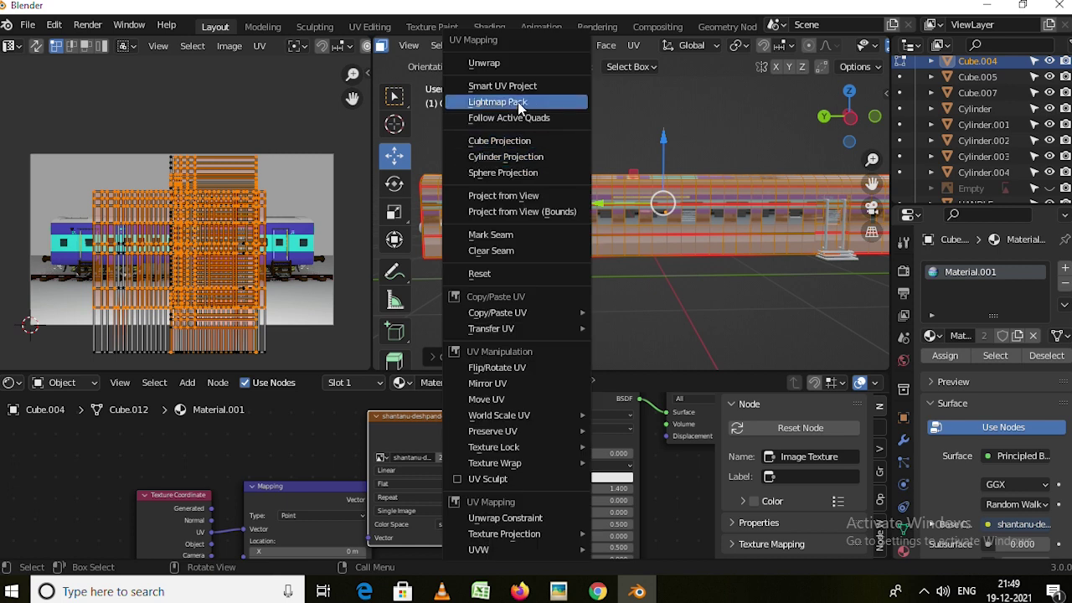
{"action": "left_click", "coordinate": [515, 81]}
{"action": "left_click", "coordinate": [452, 238]}
Select the coach's lower side faces.
{"action": "left_click", "coordinate": [754, 290]}
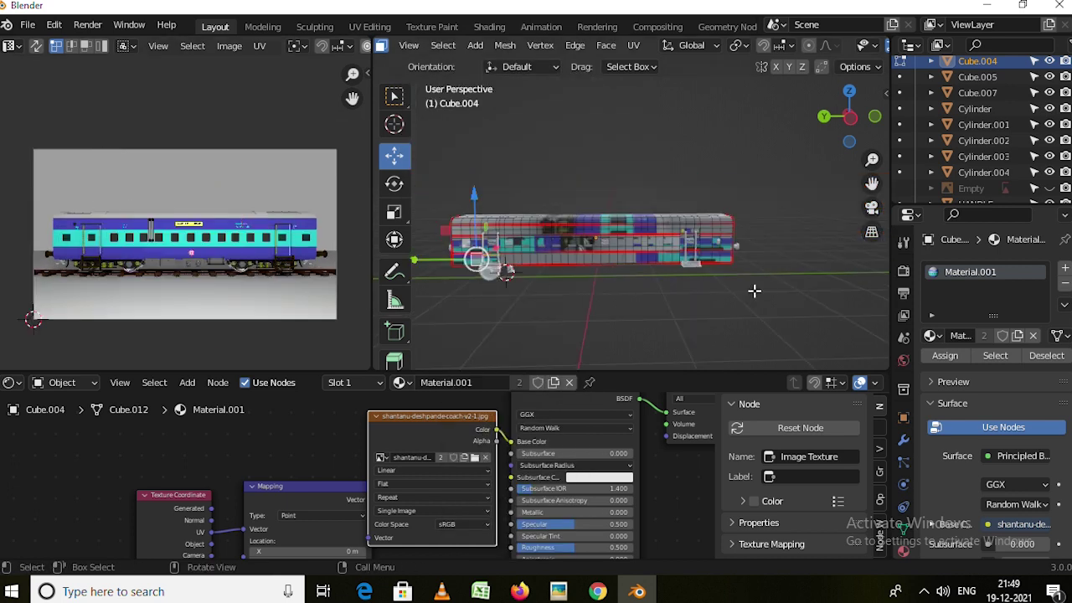
{"action": "left_click", "coordinate": [670, 282]}
{"action": "scroll", "coordinate": [603, 239], "scroll_direction": "up", "scroll_amount": 5}
{"action": "scroll", "coordinate": [603, 238], "scroll_direction": "down", "scroll_amount": 3}
{"action": "middle_click_drag", "start_coordinate": [804, 240], "coordinate": [536, 252]}
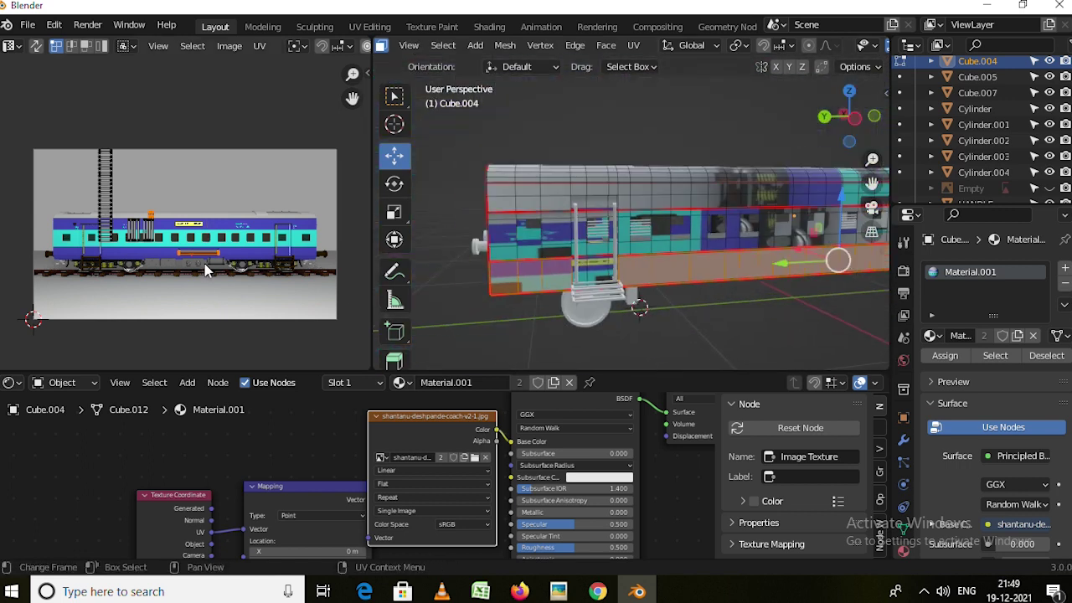
{"action": "scroll", "coordinate": [343, 311], "scroll_direction": "up", "scroll_amount": 2}
{"action": "scroll", "coordinate": [155, 236], "scroll_direction": "down", "scroll_amount": 2}
Rotate the side-face UV strip horizontal and move it onto the photo's lower blue band.
{"action": "middle_click_drag", "start_coordinate": [155, 236], "coordinate": [179, 255]}
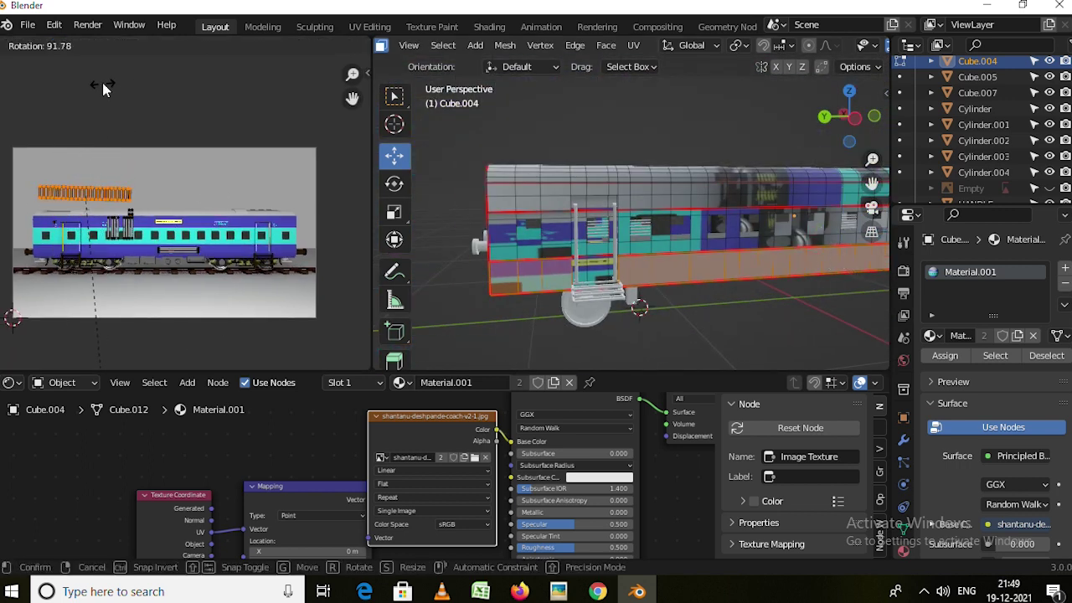
{"action": "key", "text": "g"}
{"action": "left_click", "coordinate": [213, 270]}
{"action": "left_click", "coordinate": [190, 289]}
{"action": "scroll", "coordinate": [215, 250], "scroll_direction": "up", "scroll_amount": 2}
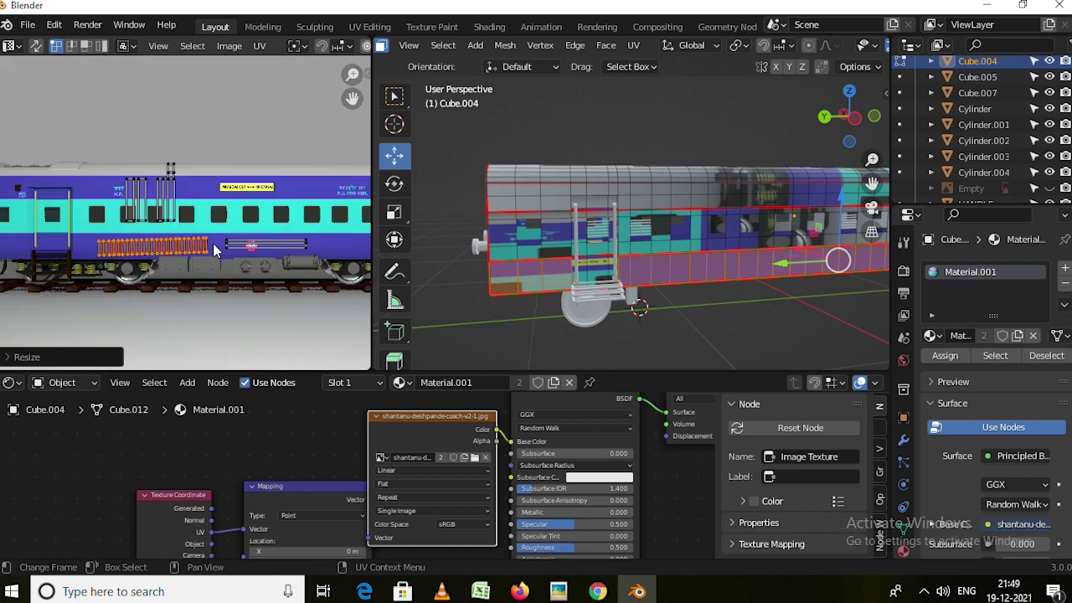
{"action": "key", "text": "ctrl+z"}
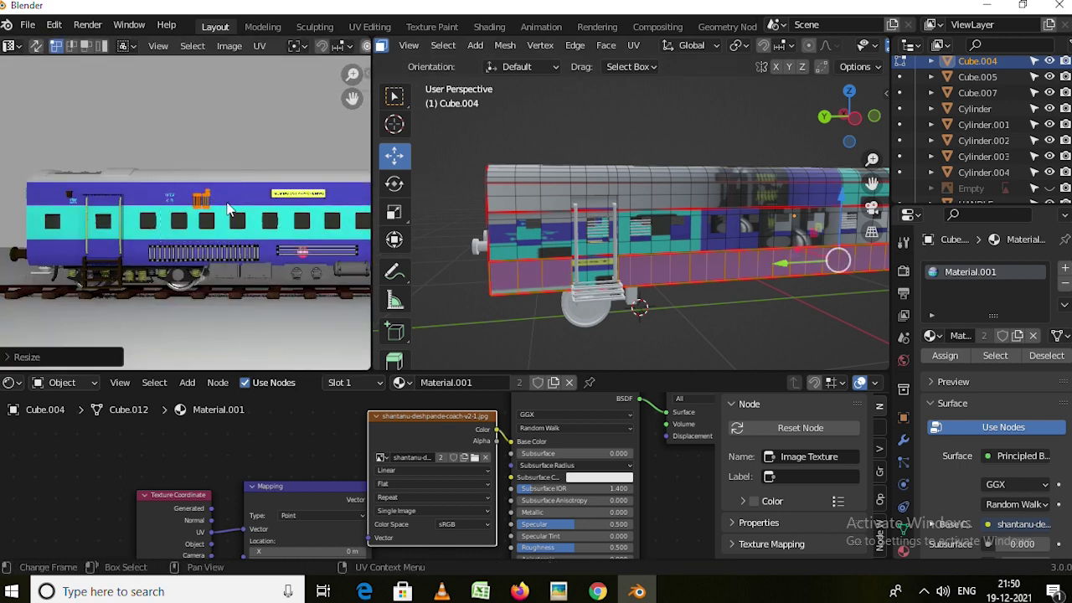
Scale the UV strip to fit the band, then switch to Object Mode and back into Edit Mode.
{"action": "left_click", "coordinate": [293, 252]}
{"action": "scroll", "coordinate": [670, 277], "scroll_direction": "up", "scroll_amount": 3}
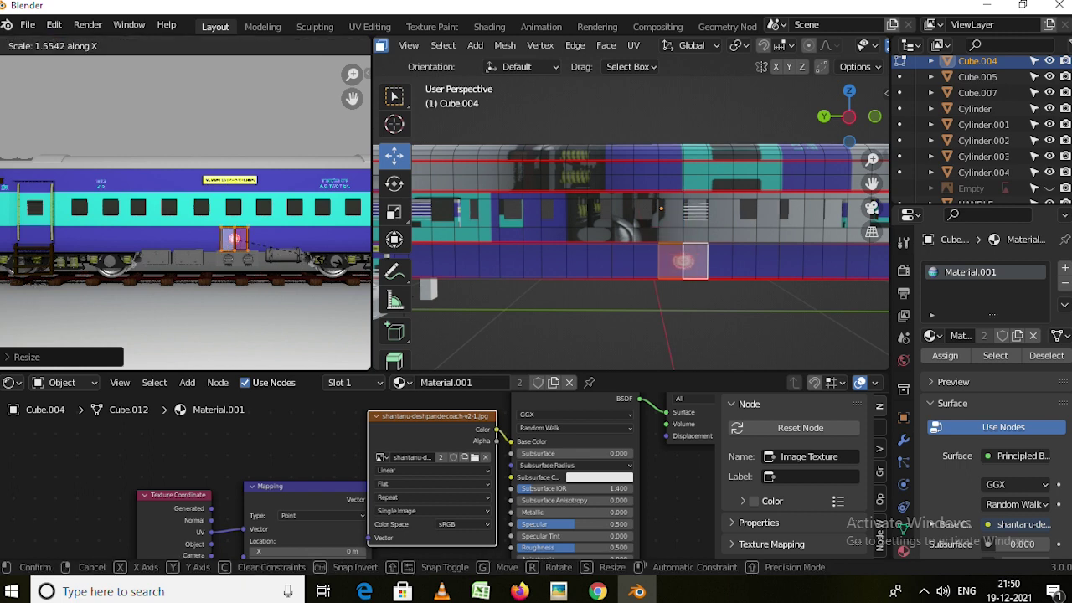
{"action": "key", "text": "Return"}
{"action": "key", "text": "Tab"}
{"action": "scroll", "coordinate": [626, 259], "scroll_direction": "down", "scroll_amount": 3}
{"action": "middle_click_drag", "start_coordinate": [627, 259], "coordinate": [618, 255]}
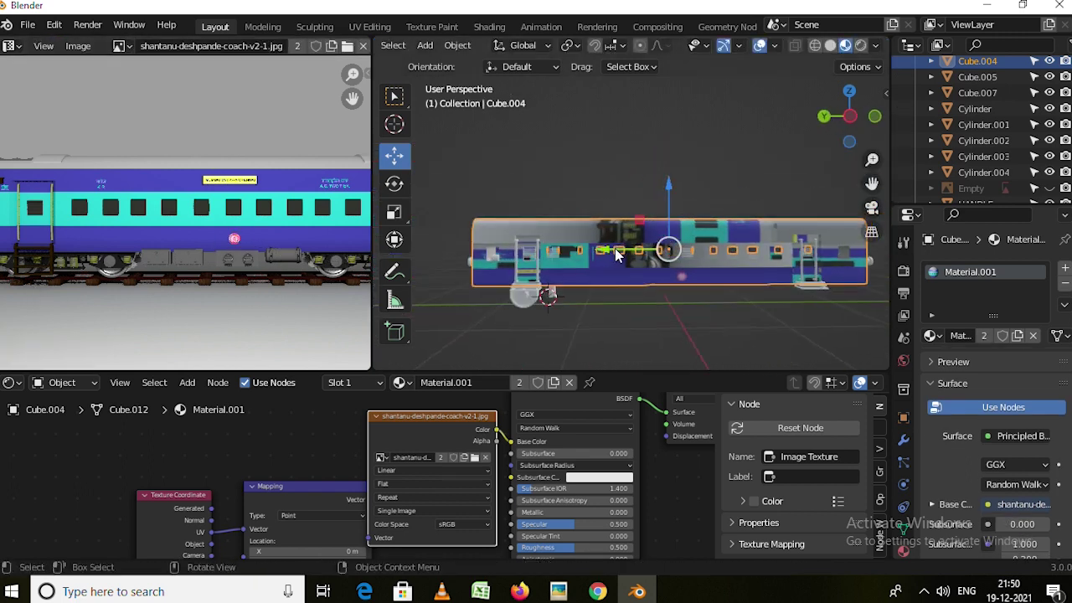
{"action": "key", "text": "Tab"}
Turn the view to face the coach side and select a row of its faces.
{"action": "scroll", "coordinate": [670, 268], "scroll_direction": "up", "scroll_amount": 2}
{"action": "scroll", "coordinate": [722, 298], "scroll_direction": "up", "scroll_amount": 2}
{"action": "scroll", "coordinate": [574, 240], "scroll_direction": "down", "scroll_amount": 2}
{"action": "scroll", "coordinate": [575, 232], "scroll_direction": "up", "scroll_amount": 4}
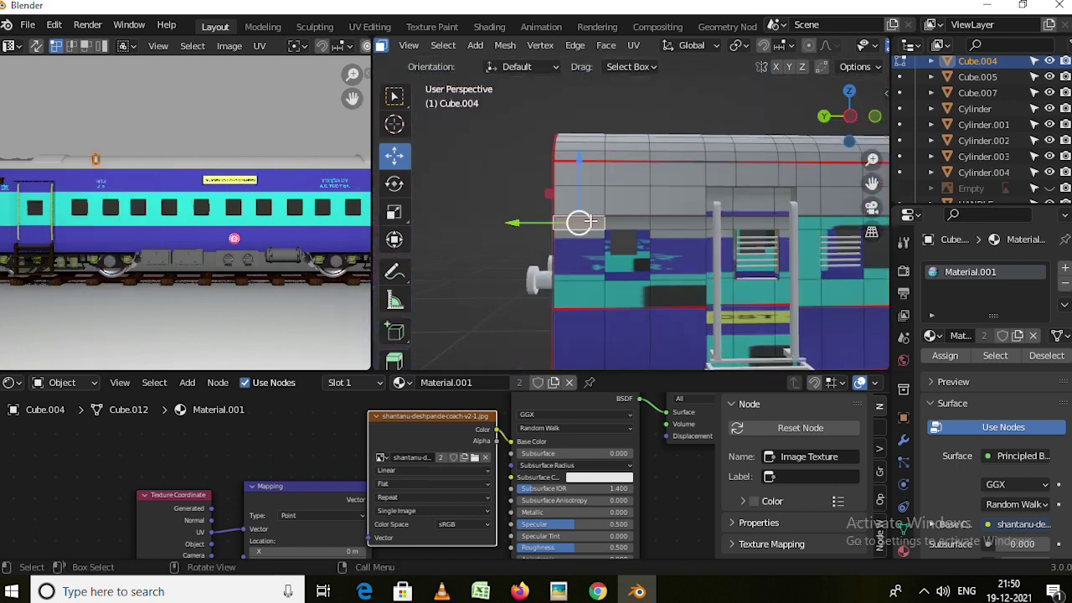
{"action": "middle_click_drag", "start_coordinate": [671, 223], "coordinate": [716, 222]}
{"action": "left_click", "coordinate": [716, 222], "text": "ctrl"}
{"action": "scroll", "coordinate": [645, 248], "scroll_direction": "up", "scroll_amount": 2}
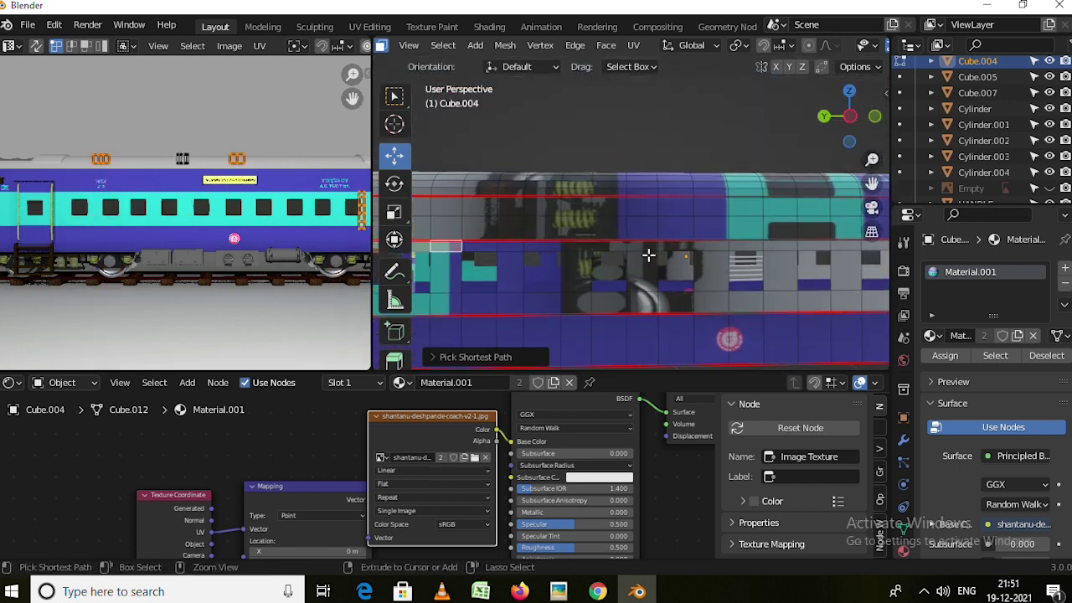
{"action": "scroll", "coordinate": [586, 234], "scroll_direction": "down", "scroll_amount": 3}
Project that face strip from view and move its UV island onto its stripe.
{"action": "key", "text": "u"}
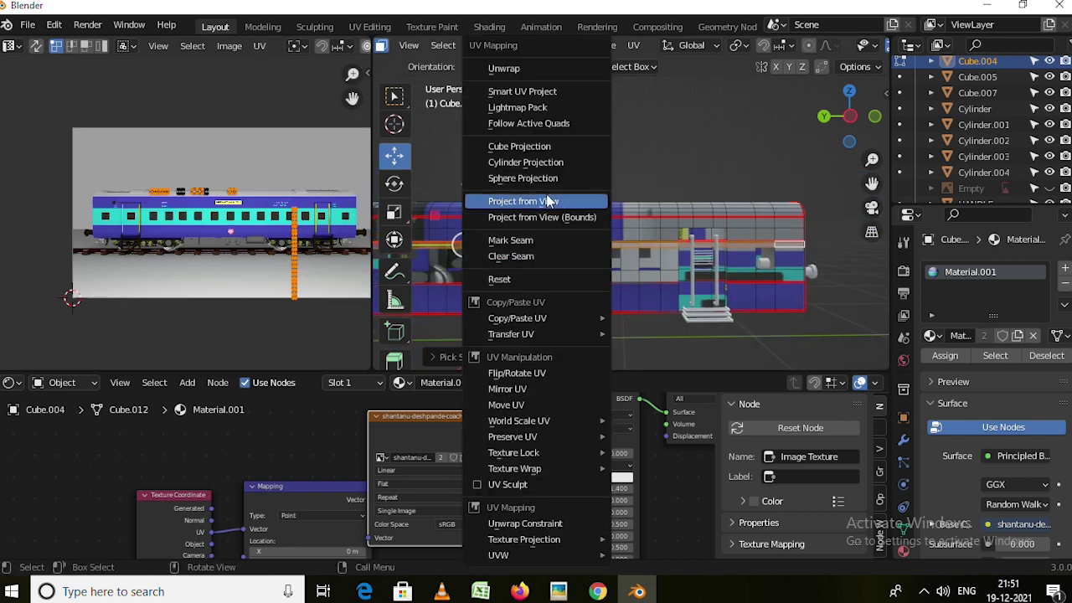
{"action": "left_click", "coordinate": [543, 124]}
{"action": "key", "text": "u"}
{"action": "left_click", "coordinate": [544, 259]}
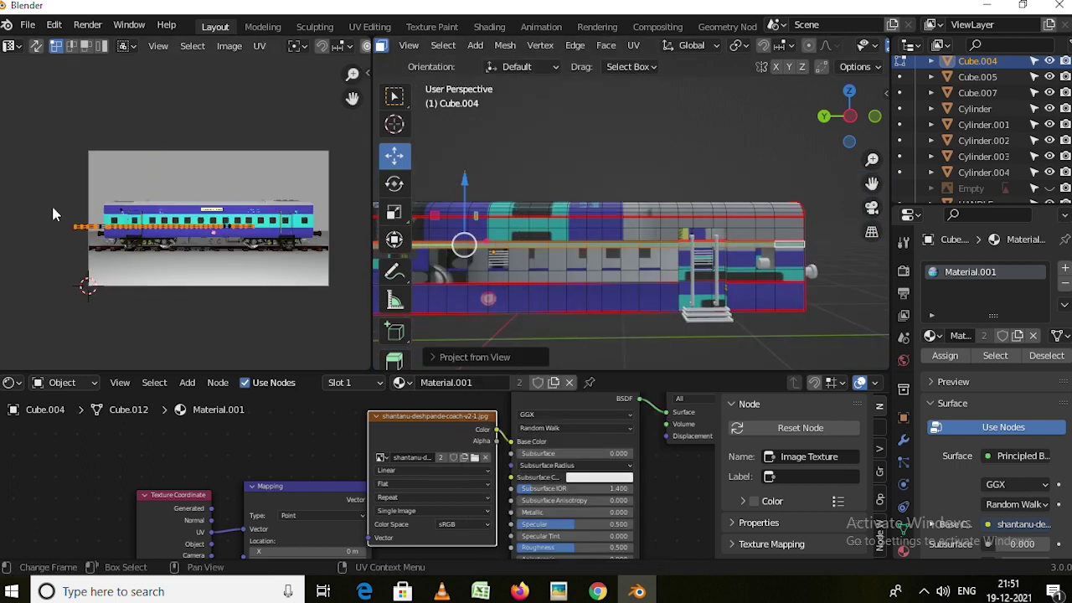
{"action": "scroll", "coordinate": [209, 238], "scroll_direction": "up", "scroll_amount": 3}
{"action": "key", "text": "g"}
{"action": "left_click", "coordinate": [317, 256]}
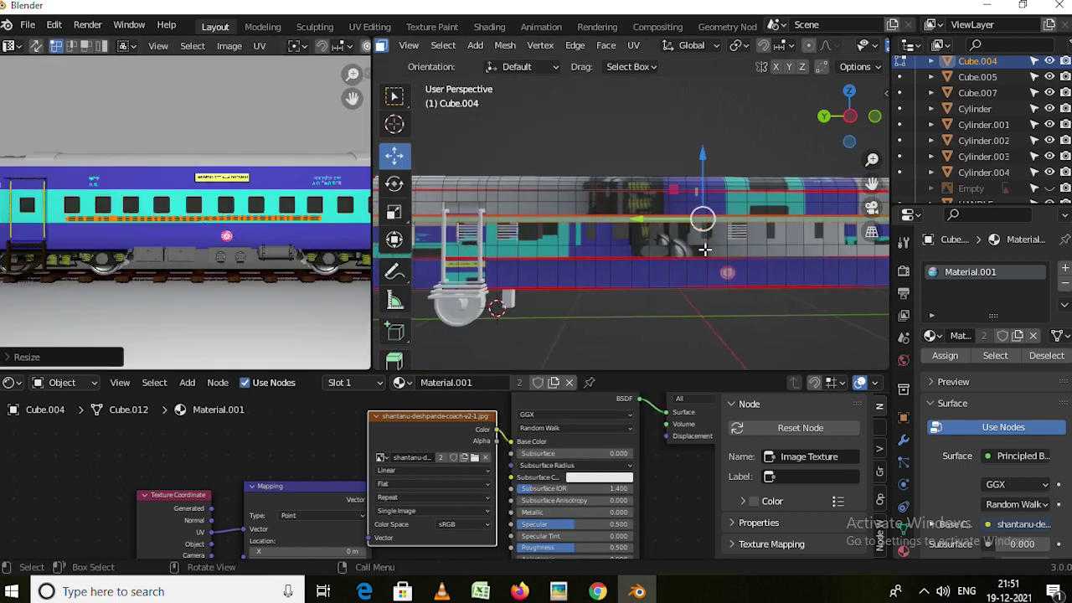
Select another side strip and project it from a straight side view.
{"action": "middle_click_drag", "start_coordinate": [500, 255], "coordinate": [806, 276]}
{"action": "left_click", "coordinate": [697, 269], "text": "ctrl"}
{"action": "middle_click_drag", "start_coordinate": [697, 270], "coordinate": [742, 242]}
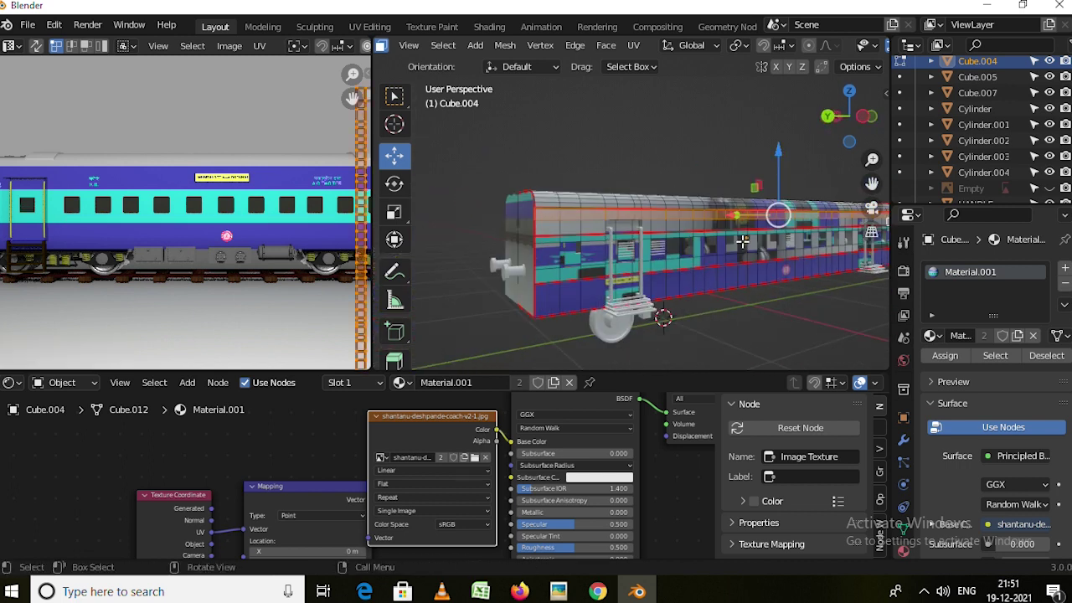
{"action": "mouse_move", "coordinate": [566, 228]}
{"action": "middle_mouse_down"}
{"action": "mouse_move", "coordinate": [647, 245]}
{"action": "mouse_move", "coordinate": [418, 278]}
{"action": "middle_mouse_up"}
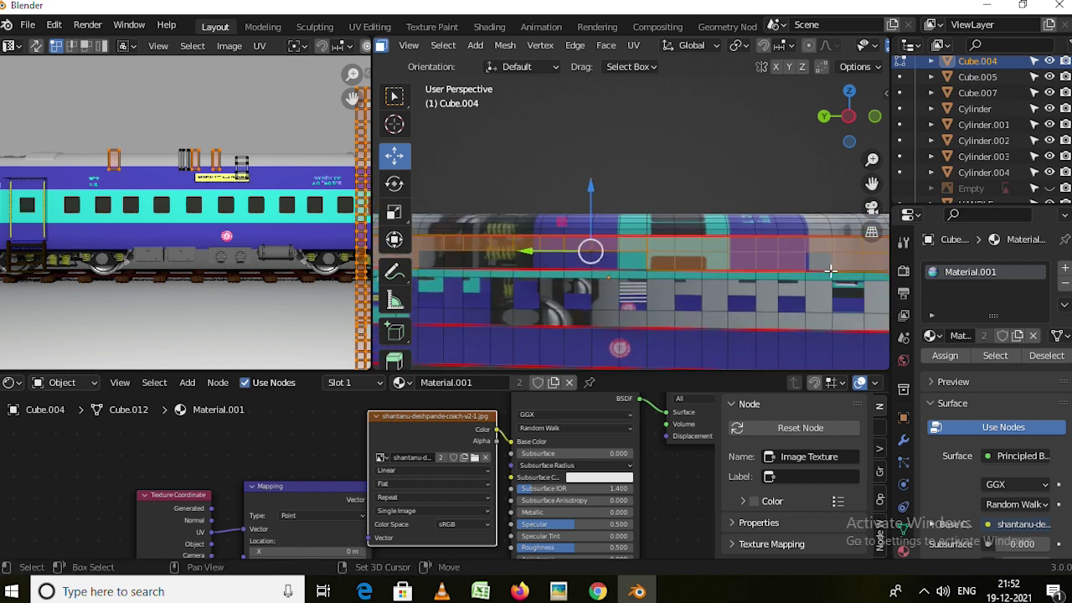
{"action": "key", "text": "u"}
{"action": "left_click", "coordinate": [607, 201]}
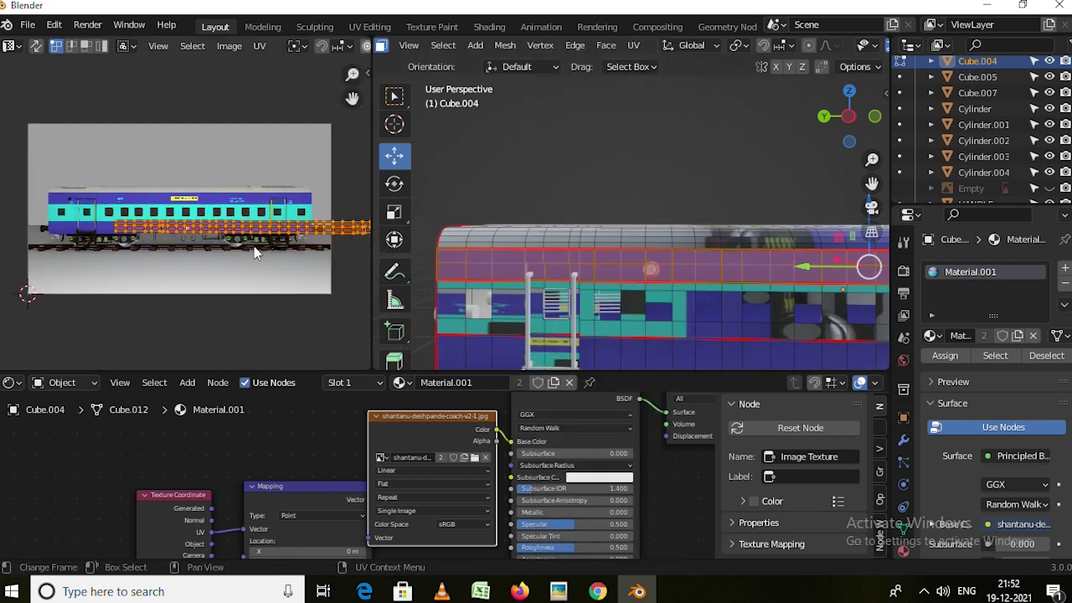
{"action": "key", "text": "Return"}
{"action": "scroll", "coordinate": [184, 209], "scroll_direction": "up", "scroll_amount": 3}
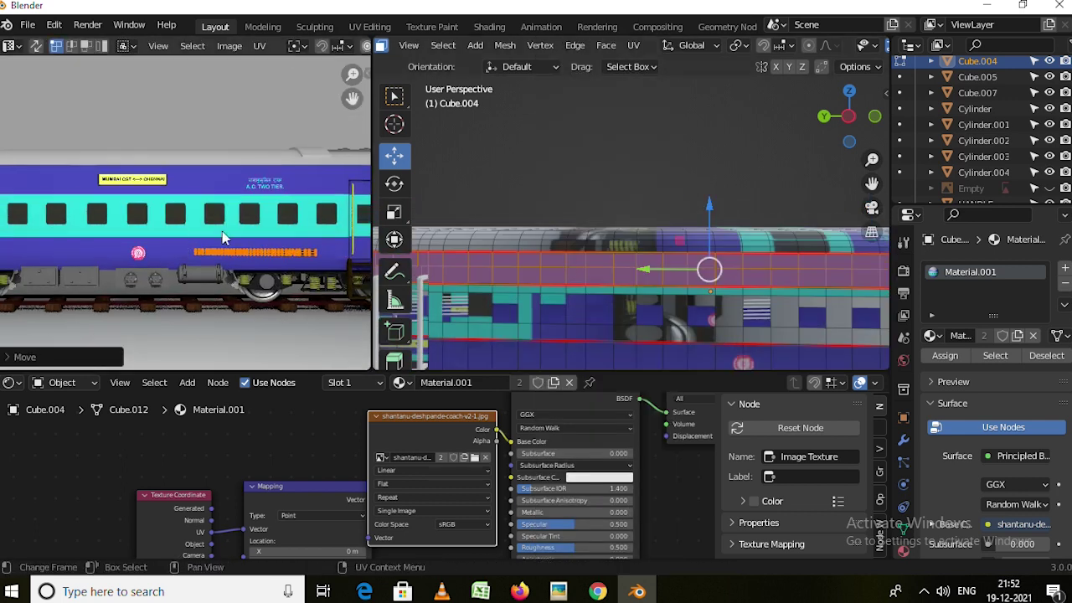
Project the nameboard faces from the left side view and move them onto the nameboard band.
{"action": "key", "text": "u"}
{"action": "key", "text": "Escape"}
{"action": "key", "text": "ctrl+KP_3"}
{"action": "key", "text": "u"}
{"action": "left_click", "coordinate": [624, 200]}
{"action": "key", "text": "g"}
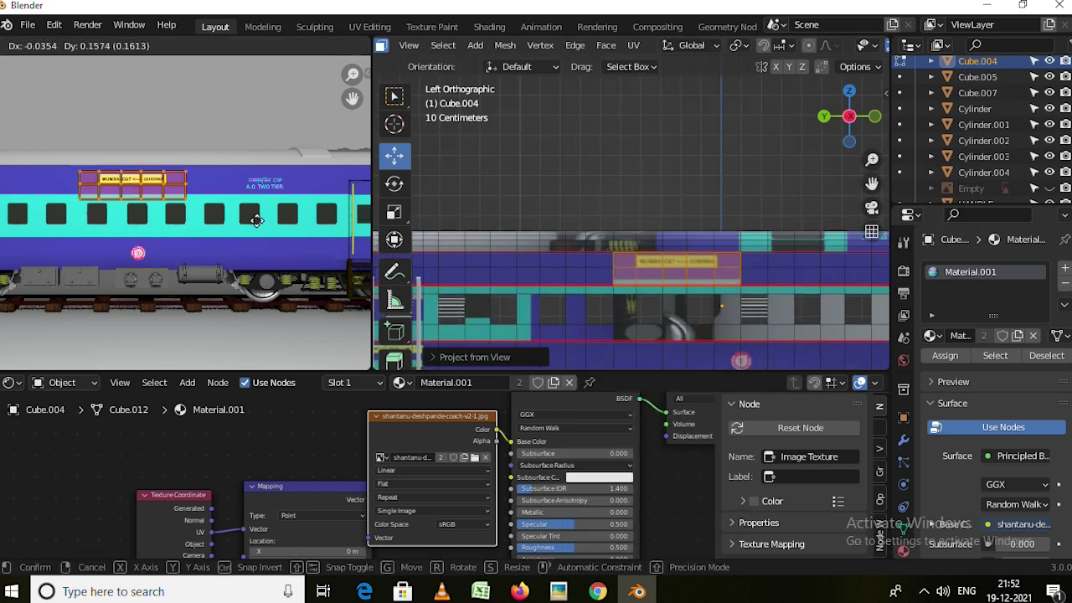
{"action": "middle_click_drag", "start_coordinate": [722, 277], "coordinate": [593, 268], "text": "shift"}
{"action": "key", "text": "u"}
{"action": "left_click", "coordinate": [653, 200]}
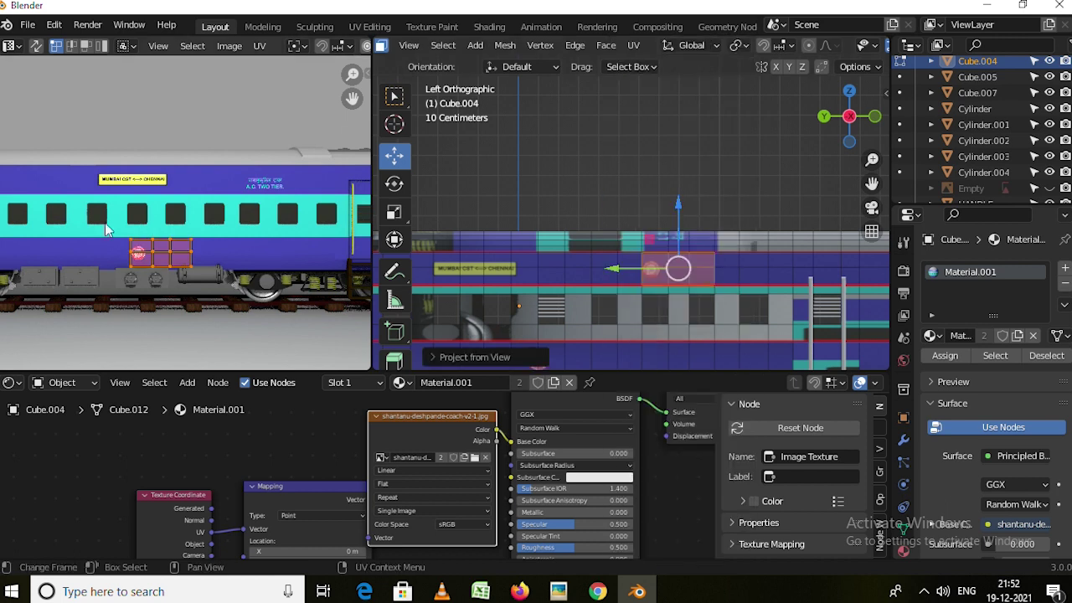
{"action": "left_click", "coordinate": [339, 209]}
Select the top roof strip of the coach side and rotate its UVs.
{"action": "scroll", "coordinate": [668, 284], "scroll_direction": "down", "scroll_amount": 2}
{"action": "scroll", "coordinate": [668, 285], "scroll_direction": "down", "scroll_amount": 2}
{"action": "scroll", "coordinate": [669, 289], "scroll_direction": "down", "scroll_amount": 1}
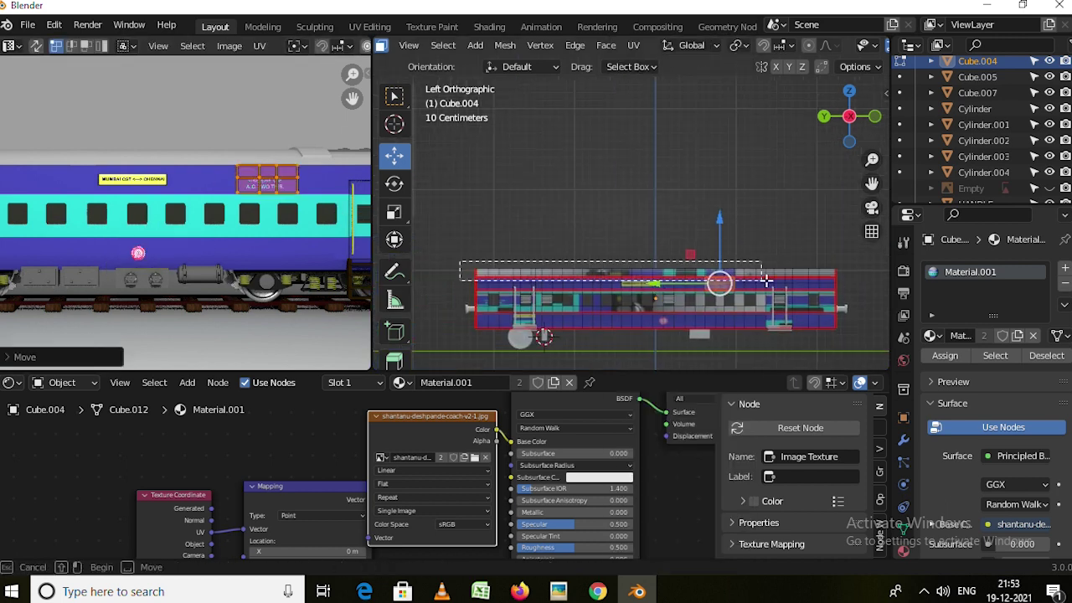
{"action": "left_click_drag", "start_coordinate": [851, 273], "coordinate": [852, 273]}
{"action": "scroll", "coordinate": [287, 211], "scroll_direction": "down", "scroll_amount": 5}
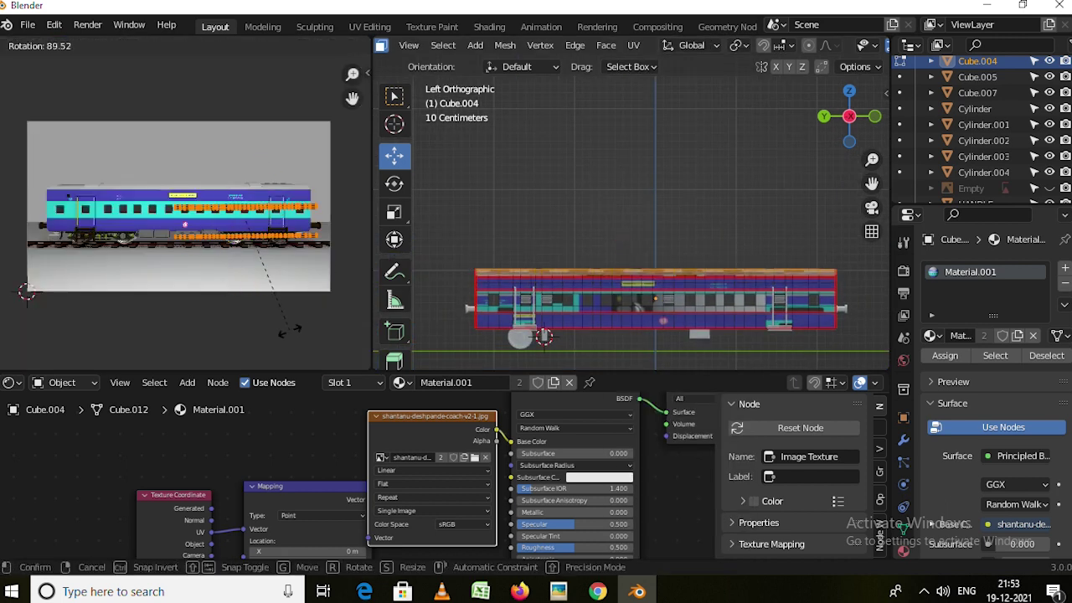
{"action": "left_click", "coordinate": [289, 331]}
{"action": "key", "text": "s"}
Turn the roof strip horizontal and scale it onto the roof edge in the image.
{"action": "scroll", "coordinate": [715, 278], "scroll_direction": "up", "scroll_amount": 2}
{"action": "scroll", "coordinate": [714, 277], "scroll_direction": "up", "scroll_amount": 2}
{"action": "scroll", "coordinate": [759, 282], "scroll_direction": "down", "scroll_amount": 2}
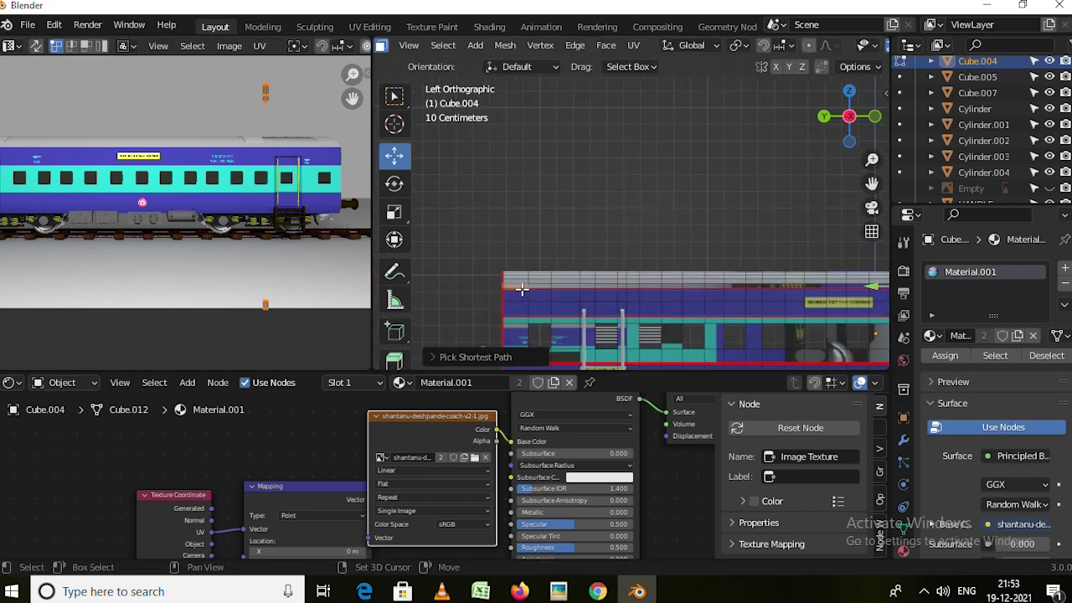
{"action": "scroll", "coordinate": [770, 283], "scroll_direction": "up", "scroll_amount": 2}
{"action": "scroll", "coordinate": [754, 287], "scroll_direction": "up", "scroll_amount": 2}
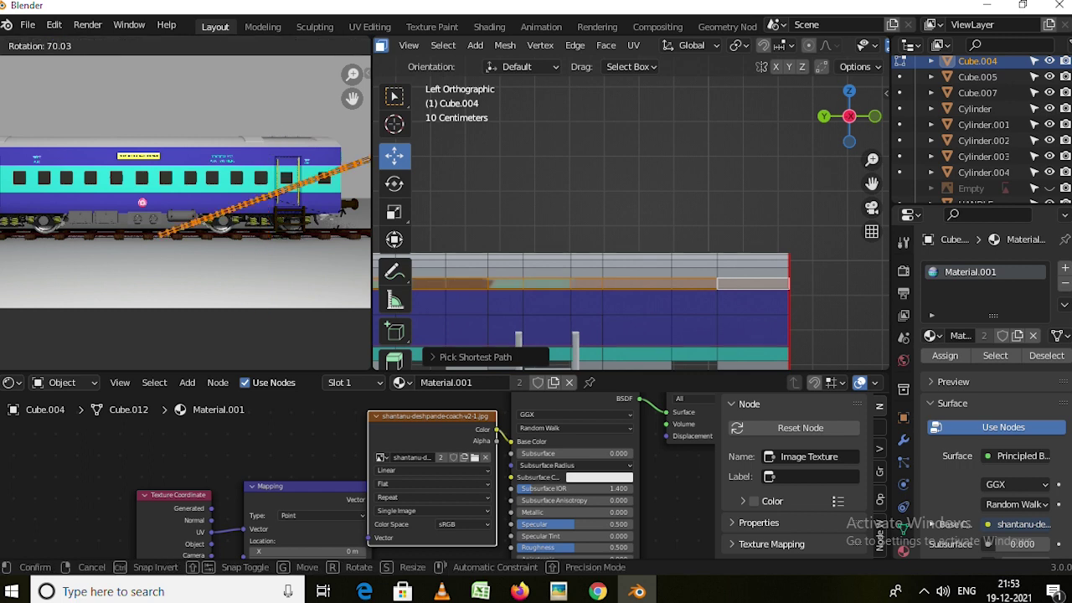
{"action": "left_click", "coordinate": [288, 253]}
{"action": "key", "text": "s"}
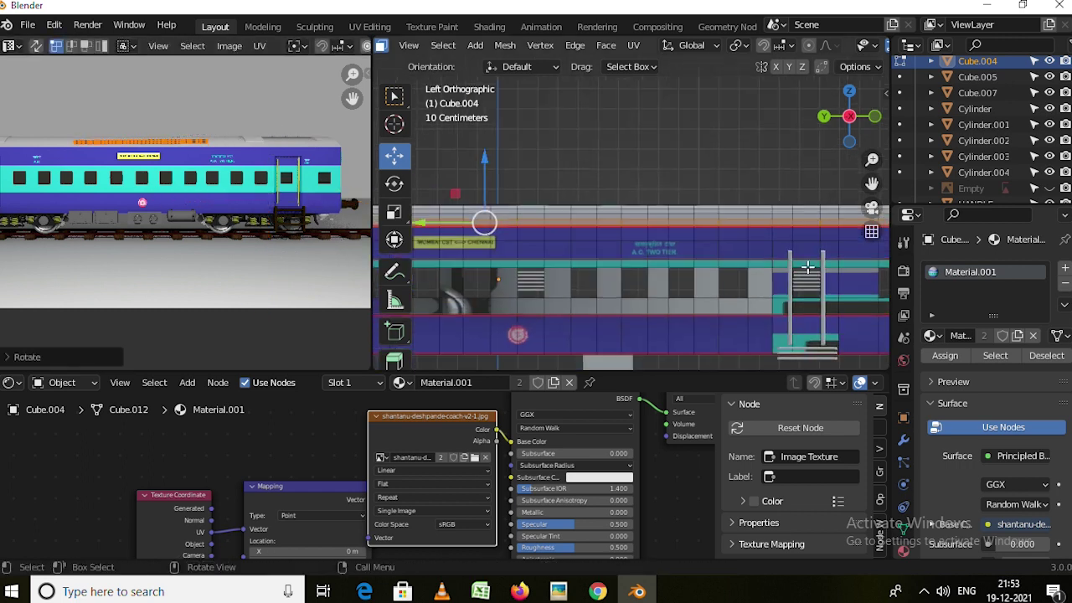
{"action": "left_click", "coordinate": [243, 126]}
Project the row of window faces from the side view and scale the strip.
{"action": "scroll", "coordinate": [649, 279], "scroll_direction": "down", "scroll_amount": 3}
{"action": "scroll", "coordinate": [649, 279], "scroll_direction": "up", "scroll_amount": 2}
{"action": "scroll", "coordinate": [649, 279], "scroll_direction": "down", "scroll_amount": 1}
{"action": "left_click", "coordinate": [649, 278], "text": "ctrl"}
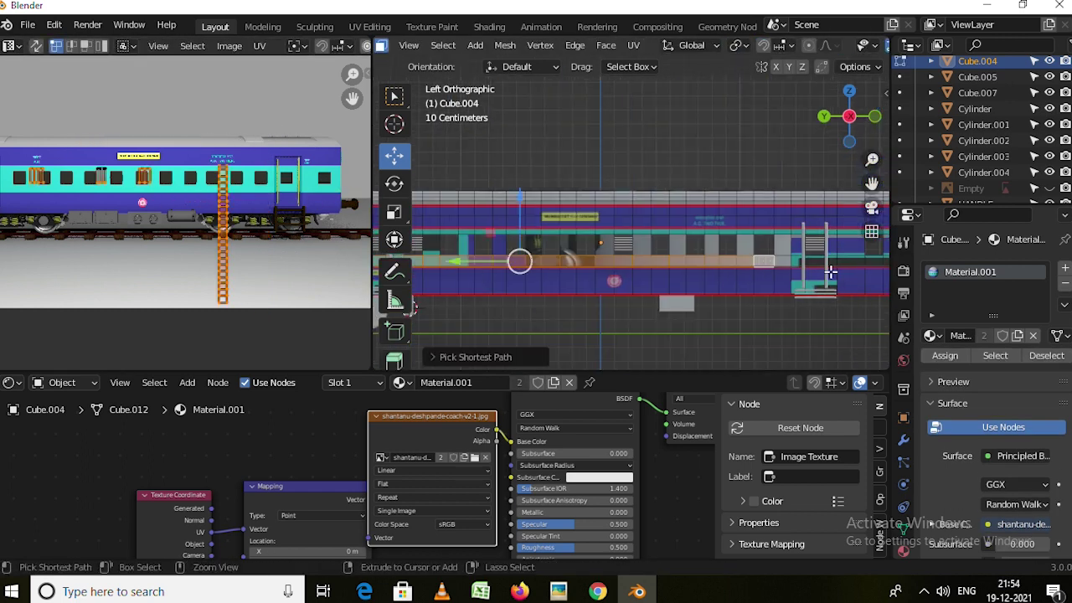
{"action": "scroll", "coordinate": [649, 279], "scroll_direction": "down", "scroll_amount": 2}
{"action": "key", "text": "u"}
{"action": "left_click", "coordinate": [603, 200]}
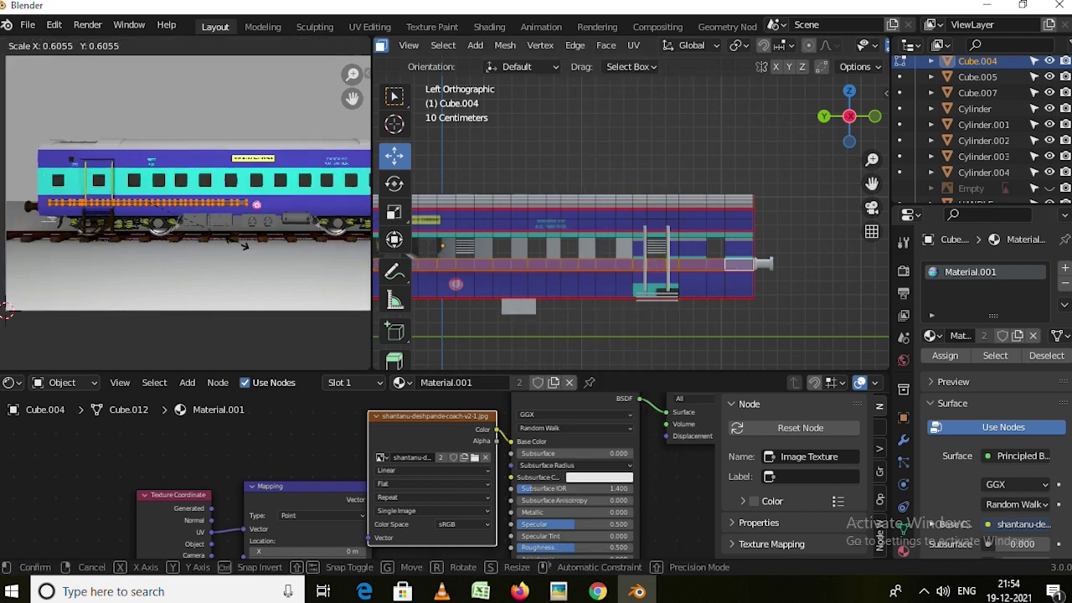
{"action": "left_click", "coordinate": [243, 245]}
Shift the window UVs onto the photo's teal window band to match the window openings.
{"action": "key", "text": "Tab"}
{"action": "scroll", "coordinate": [641, 241], "scroll_direction": "up", "scroll_amount": 3}
{"action": "key", "text": "Tab"}
{"action": "middle_click_drag", "start_coordinate": [589, 234], "coordinate": [527, 236], "text": "shift"}
{"action": "scroll", "coordinate": [587, 237], "scroll_direction": "up", "scroll_amount": 3}
{"action": "scroll", "coordinate": [653, 240], "scroll_direction": "down", "scroll_amount": 3}
{"action": "middle_click_drag", "start_coordinate": [787, 240], "coordinate": [486, 268], "text": "shift"}
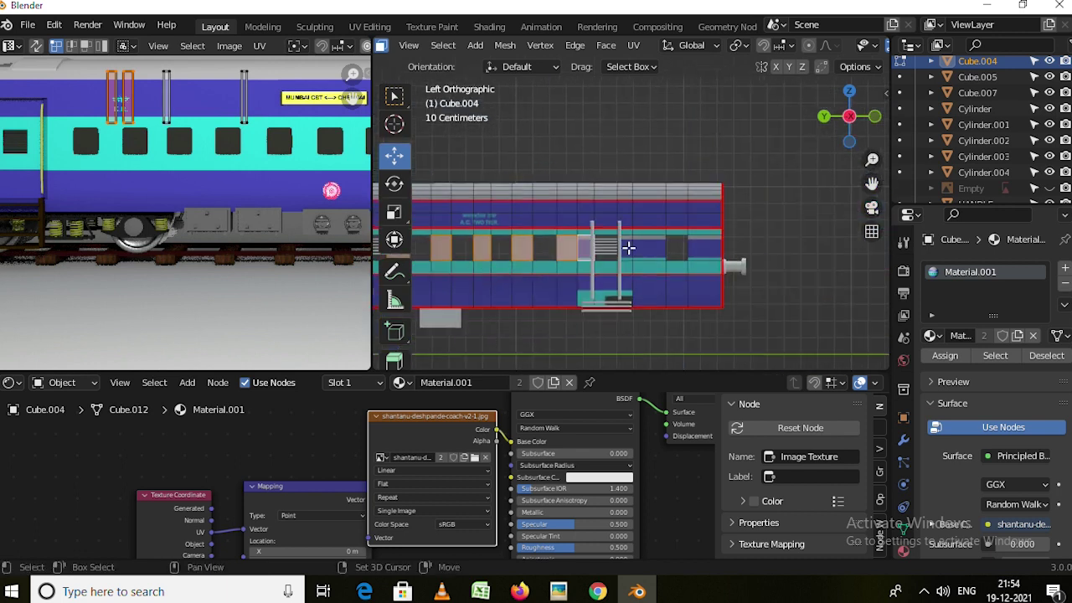
{"action": "scroll", "coordinate": [162, 196], "scroll_direction": "down", "scroll_amount": 4}
{"action": "left_click_drag", "start_coordinate": [317, 233], "coordinate": [134, 172]}
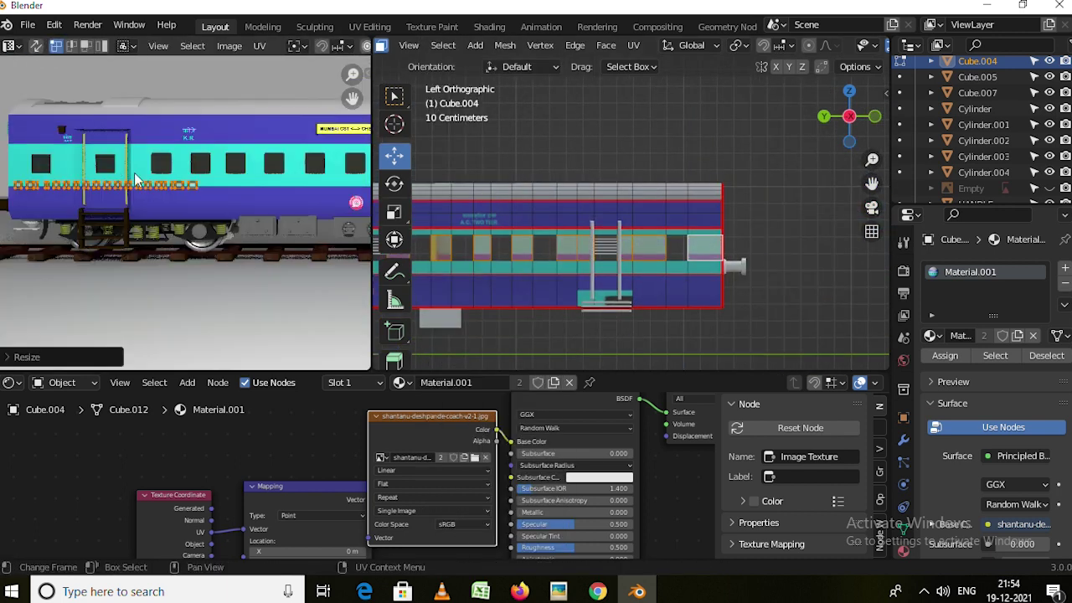
{"action": "scroll", "coordinate": [134, 172], "scroll_direction": "up", "scroll_amount": 3}
{"action": "scroll", "coordinate": [775, 249], "scroll_direction": "up", "scroll_amount": 1}
{"action": "scroll", "coordinate": [774, 249], "scroll_direction": "up", "scroll_amount": 1}
Return to object mode and reselect the coach body after checking the ladder handle.
{"action": "key", "text": "Tab"}
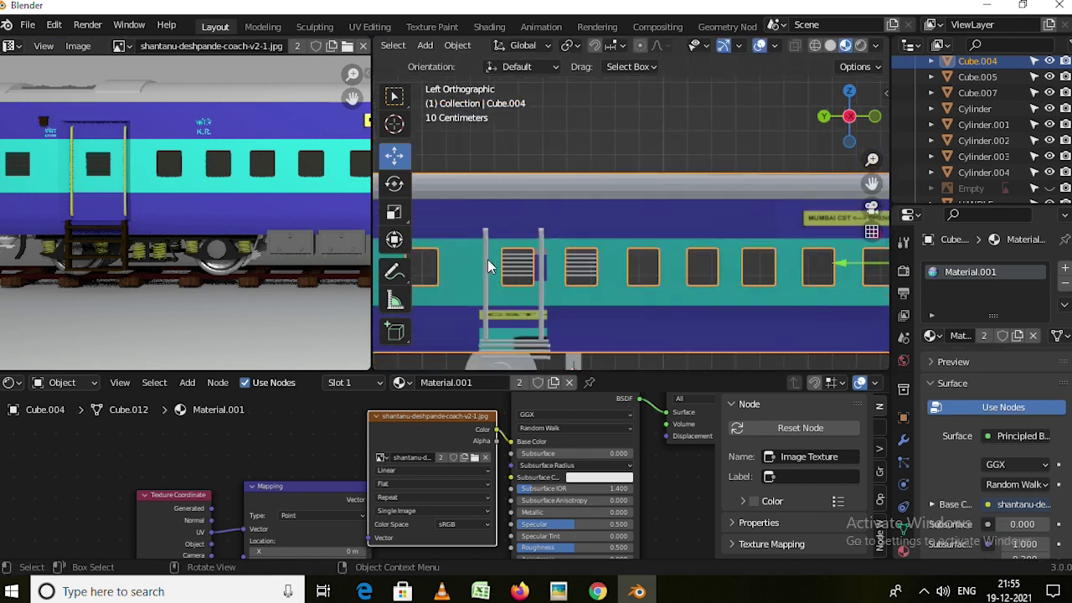
{"action": "left_click", "coordinate": [491, 268]}
{"action": "middle_click_drag", "start_coordinate": [491, 268], "coordinate": [575, 210]}
{"action": "left_click", "coordinate": [580, 273]}
{"action": "left_click", "coordinate": [581, 272]}
{"action": "middle_click_drag", "start_coordinate": [617, 293], "coordinate": [600, 288]}
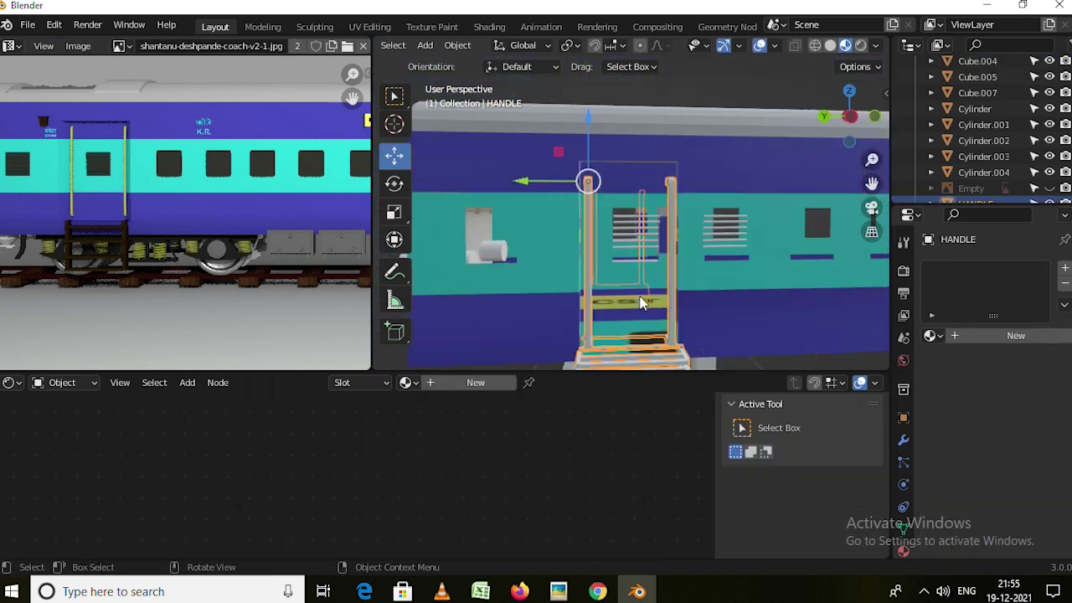
{"action": "left_click", "coordinate": [600, 289]}
Cancel the accidental UV rotation and turn the end UV strip 90° to horizontal.
{"action": "key", "text": "Tab"}
{"action": "middle_click_drag", "start_coordinate": [303, 213], "coordinate": [303, 263]}
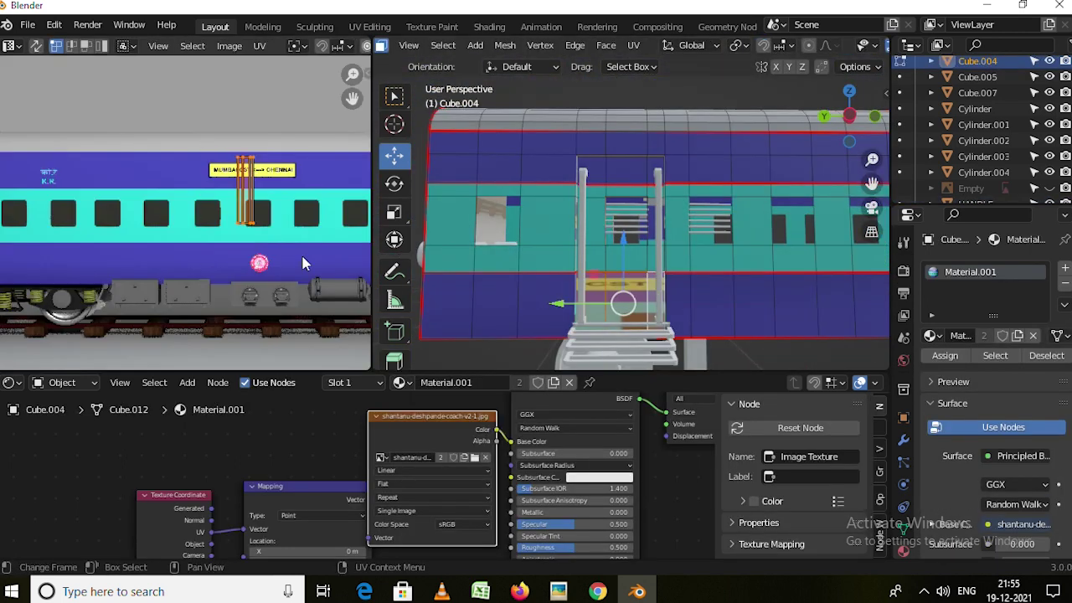
{"action": "right_click", "coordinate": [137, 285]}
{"action": "middle_click_drag", "start_coordinate": [724, 267], "coordinate": [590, 299]}
{"action": "type", "text": "r90"}
{"action": "key", "text": "Return"}
Add a second material slot to Cube.004 with a new Material.002 and begin renaming it.
{"action": "scroll", "coordinate": [578, 319], "scroll_direction": "up", "scroll_amount": 3}
{"action": "left_click", "coordinate": [521, 335]}
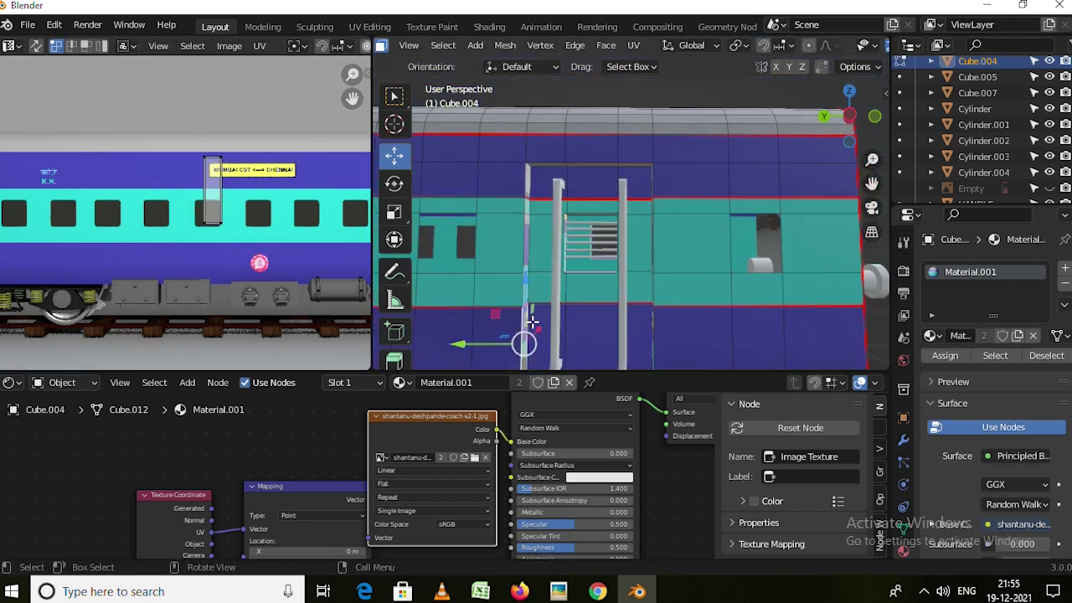
{"action": "middle_click_drag", "start_coordinate": [679, 169], "coordinate": [638, 259]}
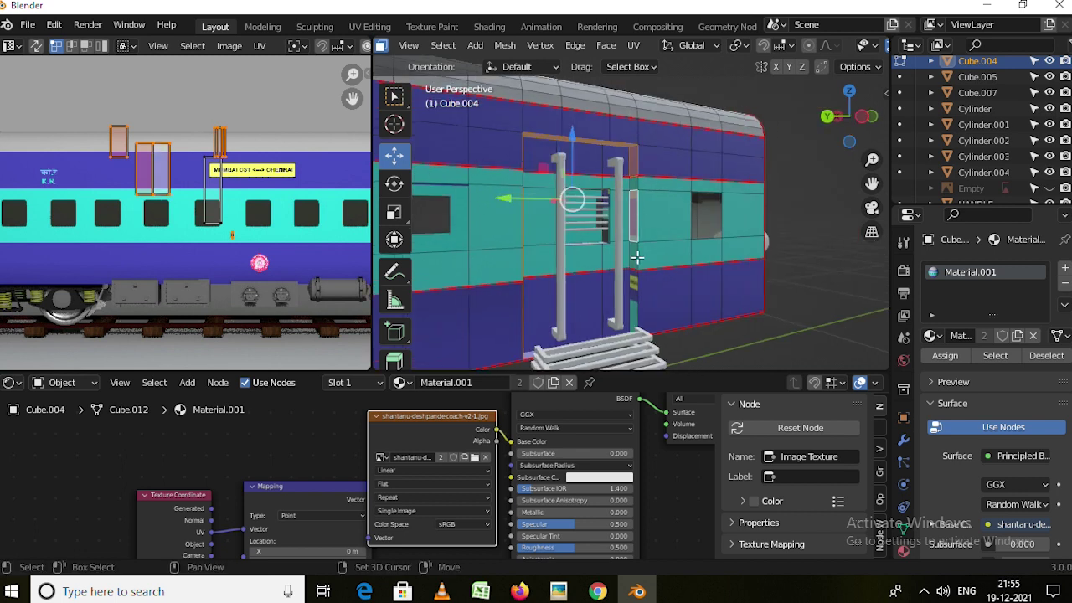
{"action": "left_click", "coordinate": [1064, 267]}
{"action": "left_click", "coordinate": [997, 363]}
{"action": "double_click", "coordinate": [970, 287]}
Name the material METAL BLACK with a black base colour and Metallic 1.0.
{"action": "type", "text": "METAL BLA"}
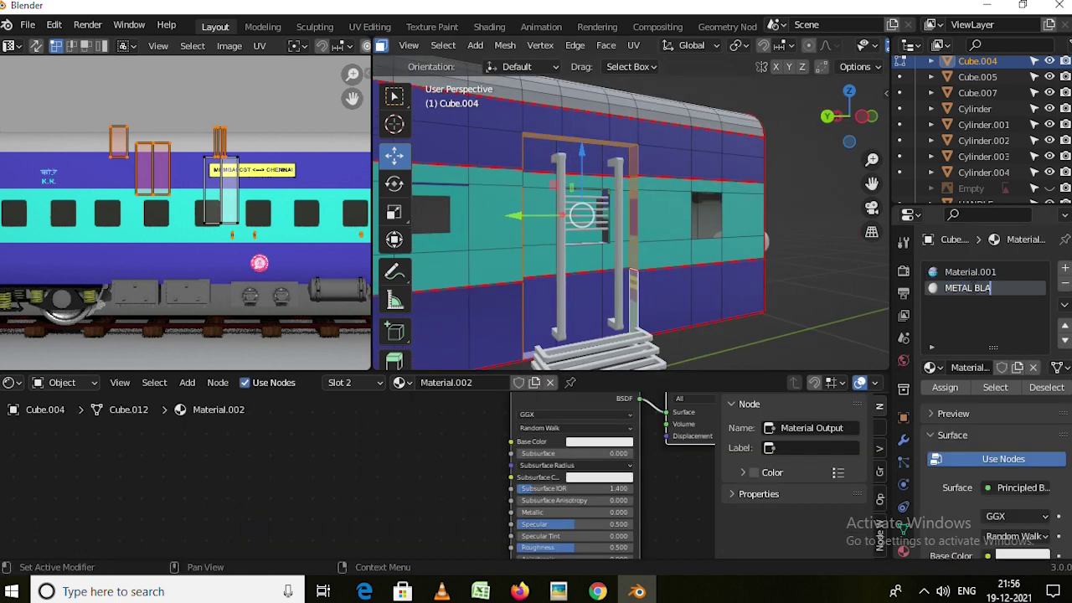
{"action": "type", "text": "CK"}
{"action": "key", "text": "Return"}
{"action": "scroll", "coordinate": [996, 376], "scroll_direction": "down", "scroll_amount": 3}
{"action": "left_click", "coordinate": [1022, 460]}
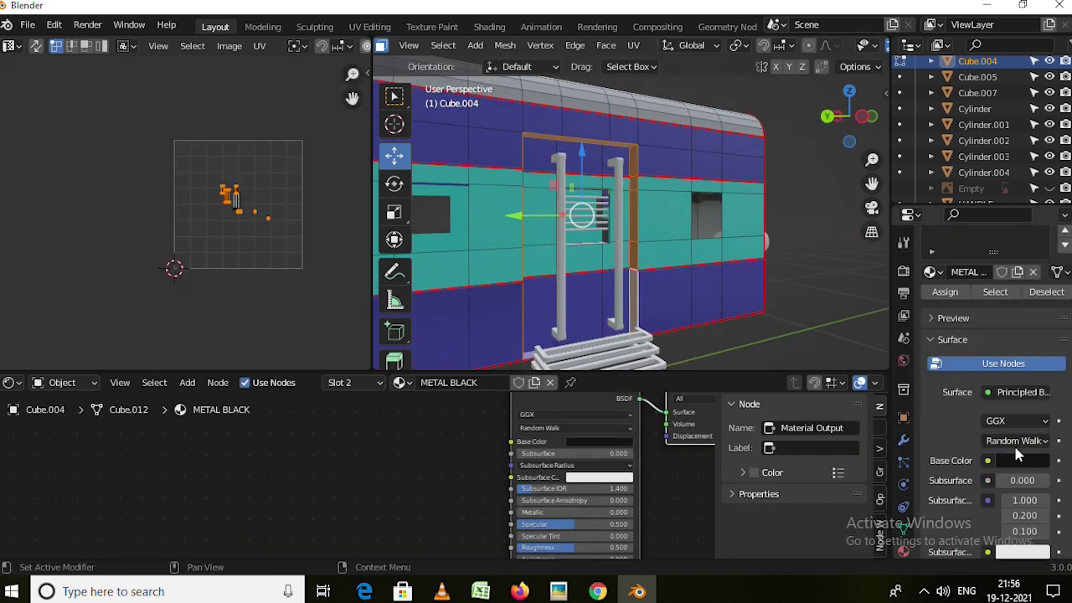
{"action": "scroll", "coordinate": [1017, 453], "scroll_direction": "down", "scroll_amount": 4}
{"action": "left_click_drag", "start_coordinate": [1022, 452], "coordinate": [1056, 452]}
Apply the METAL BLACK material to the door handle.
{"action": "middle_click_drag", "start_coordinate": [637, 277], "coordinate": [605, 291]}
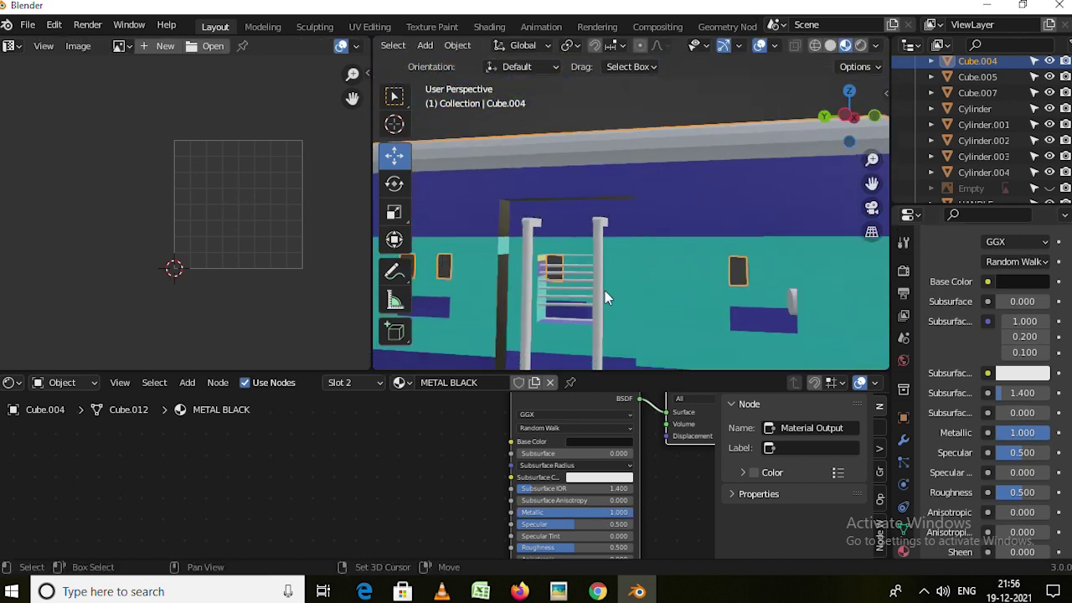
{"action": "left_click", "coordinate": [502, 245]}
{"action": "left_click", "coordinate": [972, 287]}
{"action": "key", "text": "Tab"}
{"action": "scroll", "coordinate": [646, 268], "scroll_direction": "down", "scroll_amount": 3}
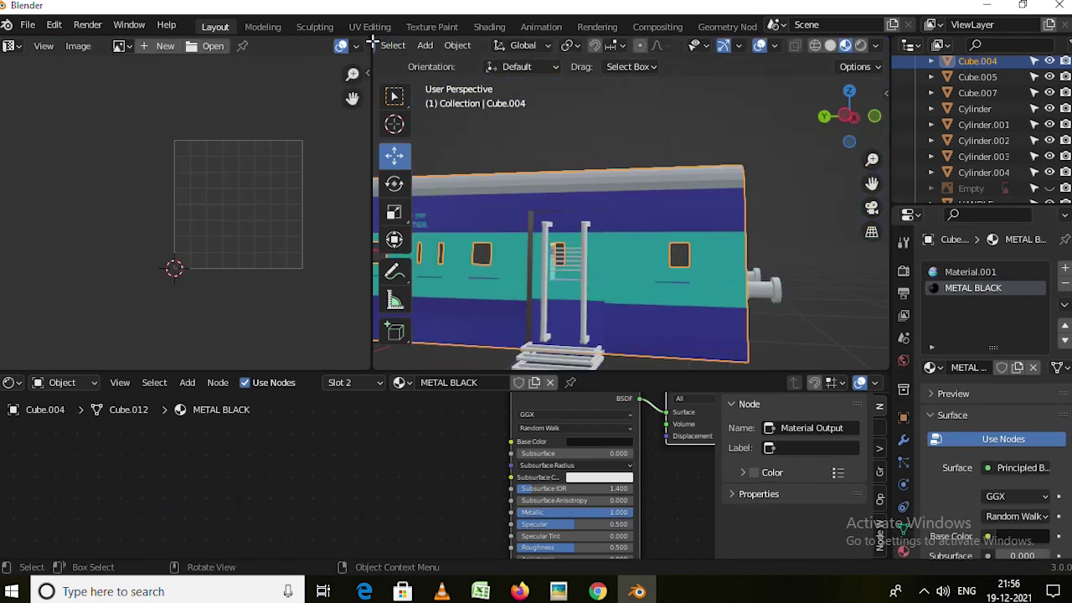
{"action": "left_click_drag", "start_coordinate": [372, 43], "coordinate": [252, 44]}
{"action": "scroll", "coordinate": [496, 258], "scroll_direction": "up", "scroll_amount": 3}
{"action": "left_click", "coordinate": [496, 259]}
{"action": "scroll", "coordinate": [553, 226], "scroll_direction": "up", "scroll_amount": 2}
{"action": "left_click", "coordinate": [931, 335]}
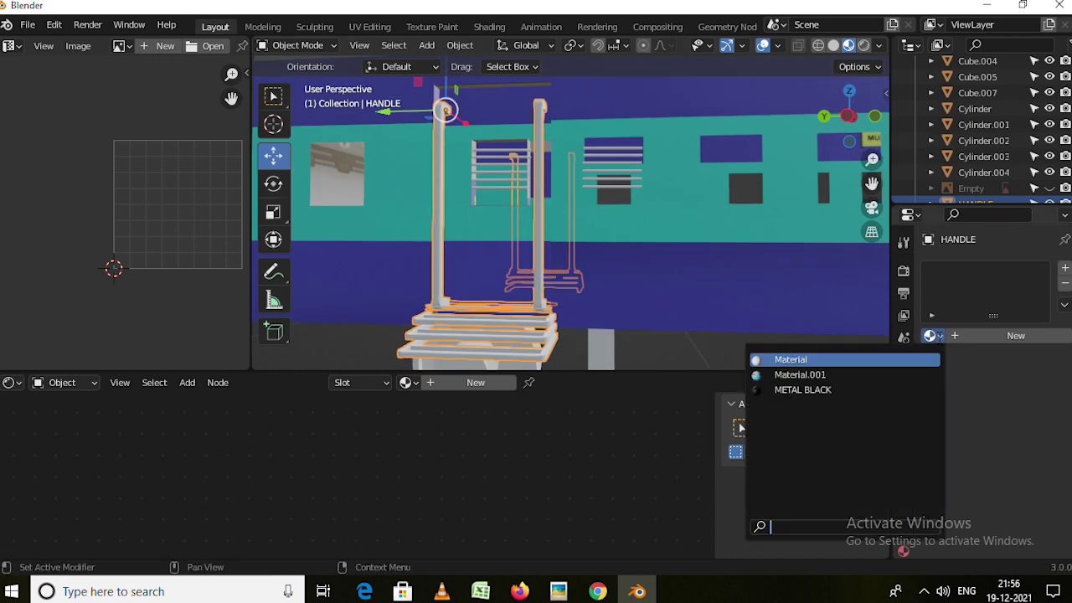
{"action": "left_click", "coordinate": [802, 390]}
Select the JALI grille, then frame the coach body Cube.004 in view.
{"action": "scroll", "coordinate": [578, 267], "scroll_direction": "down", "scroll_amount": 2}
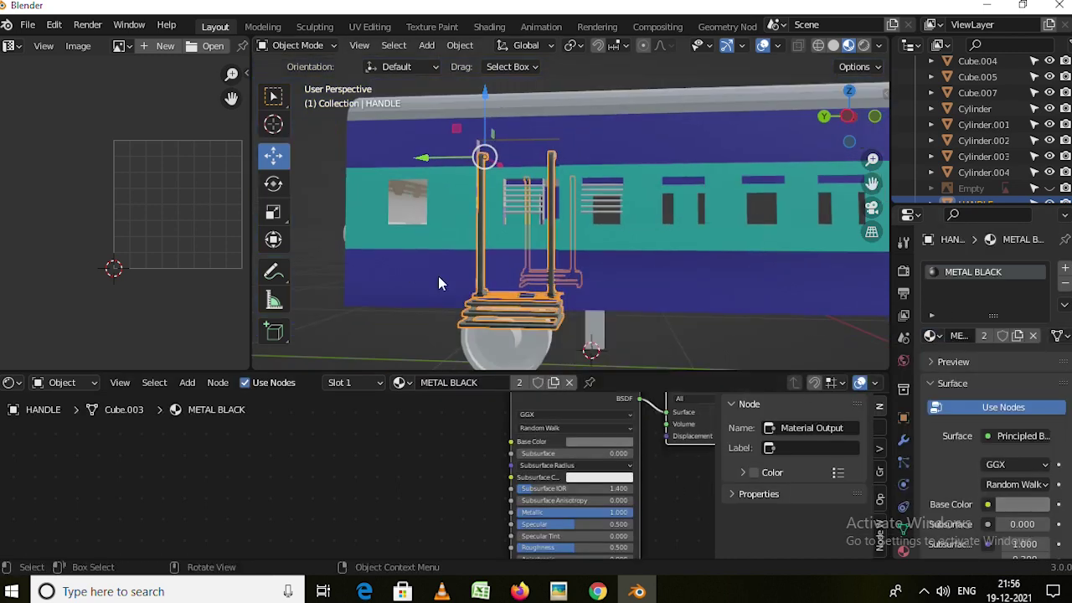
{"action": "middle_click_drag", "start_coordinate": [438, 275], "coordinate": [688, 186]}
{"action": "scroll", "coordinate": [689, 187], "scroll_direction": "down", "scroll_amount": 3}
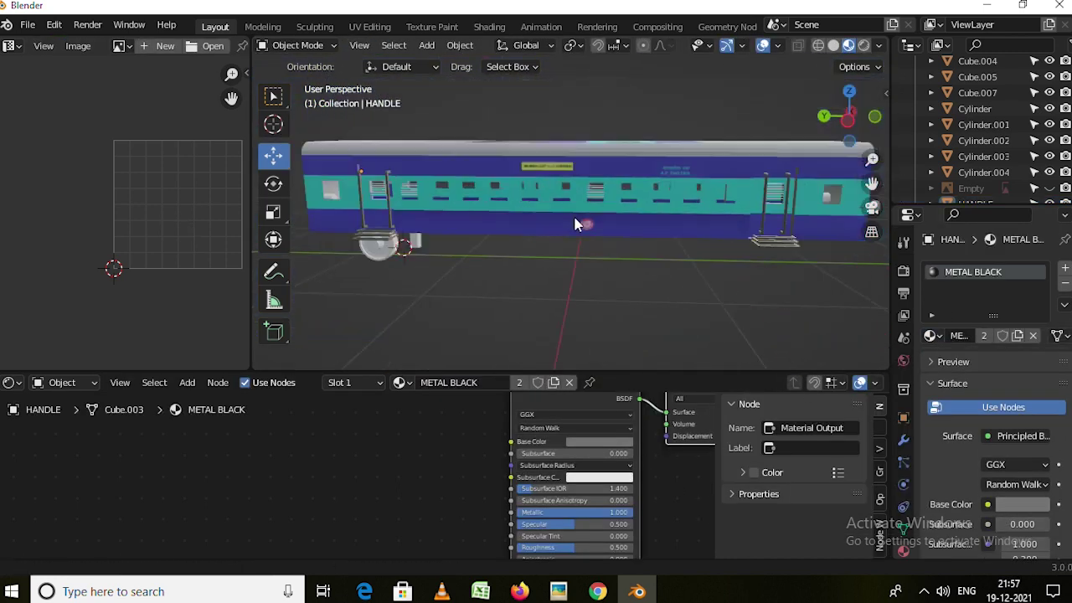
{"action": "left_click", "coordinate": [765, 194]}
{"action": "mouse_move", "coordinate": [766, 194]}
{"action": "middle_mouse_down"}
{"action": "mouse_move", "coordinate": [555, 186]}
{"action": "mouse_move", "coordinate": [459, 229]}
{"action": "middle_mouse_up"}
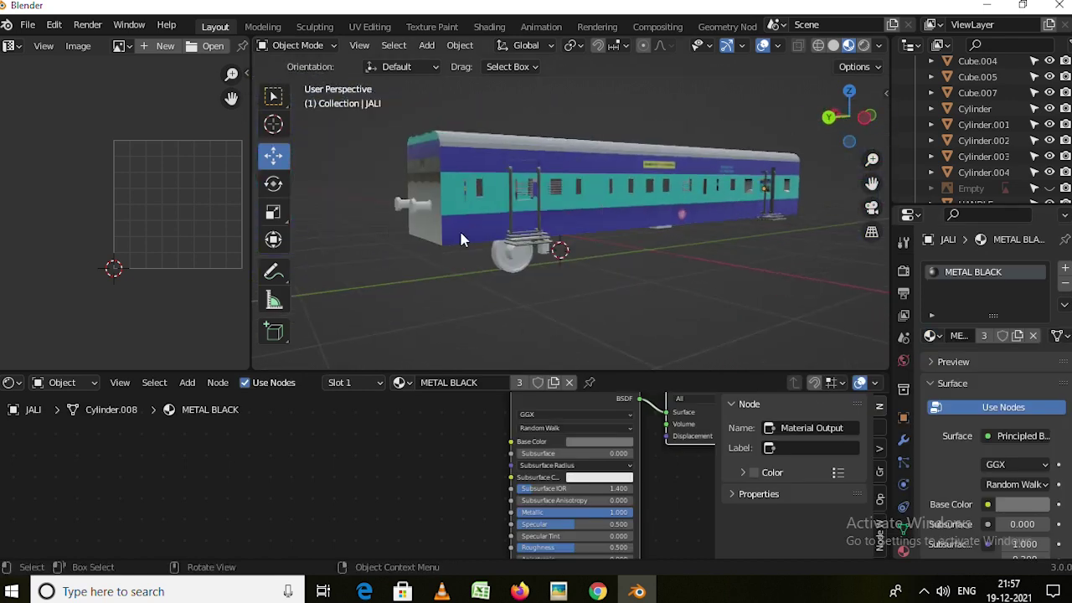
{"action": "left_click", "coordinate": [459, 229]}
{"action": "key", "text": "KP_Decimal"}
{"action": "key", "text": "Tab"}
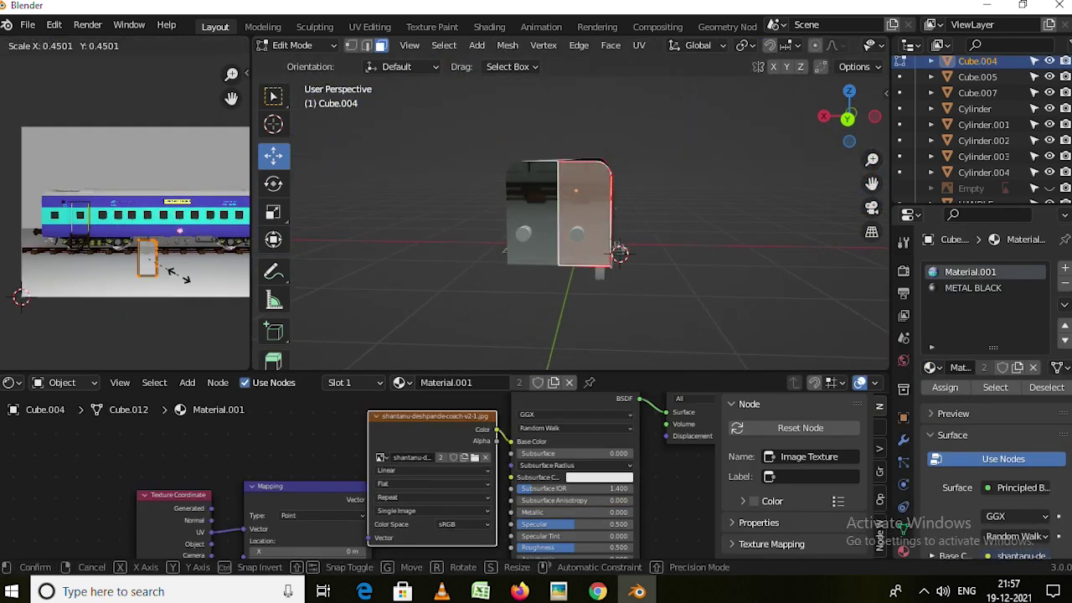
{"action": "key", "text": "Tab"}
Give the round knob on the coach end the METAL BLACK material.
{"action": "left_click", "coordinate": [521, 236]}
{"action": "left_click", "coordinate": [930, 335]}
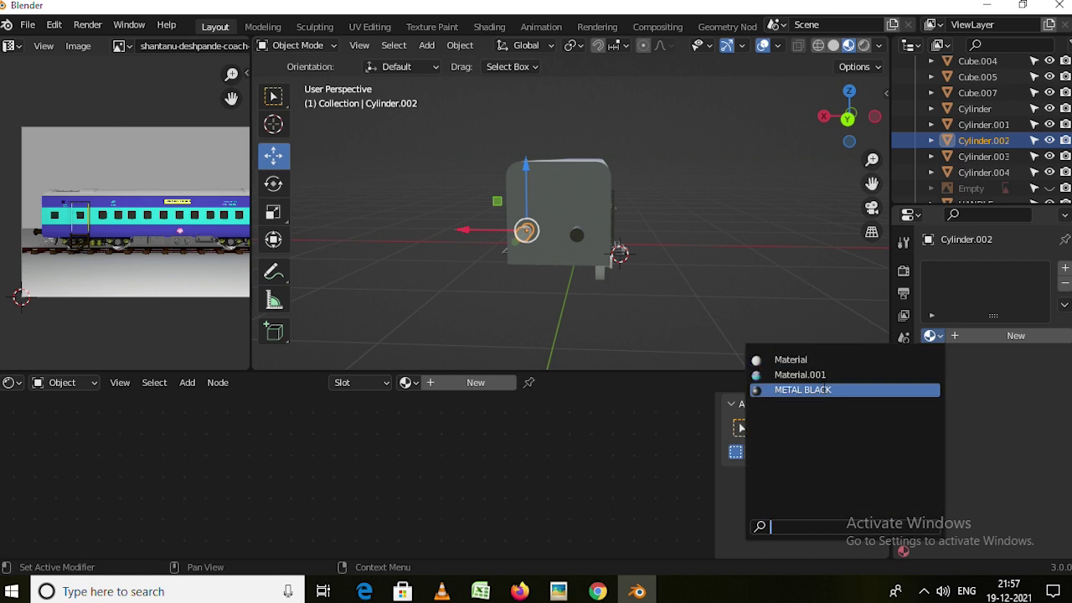
{"action": "scroll", "coordinate": [631, 258], "scroll_direction": "down", "scroll_amount": 5}
{"action": "middle_click_drag", "start_coordinate": [631, 258], "coordinate": [829, 258]}
{"action": "left_click", "coordinate": [828, 259]}
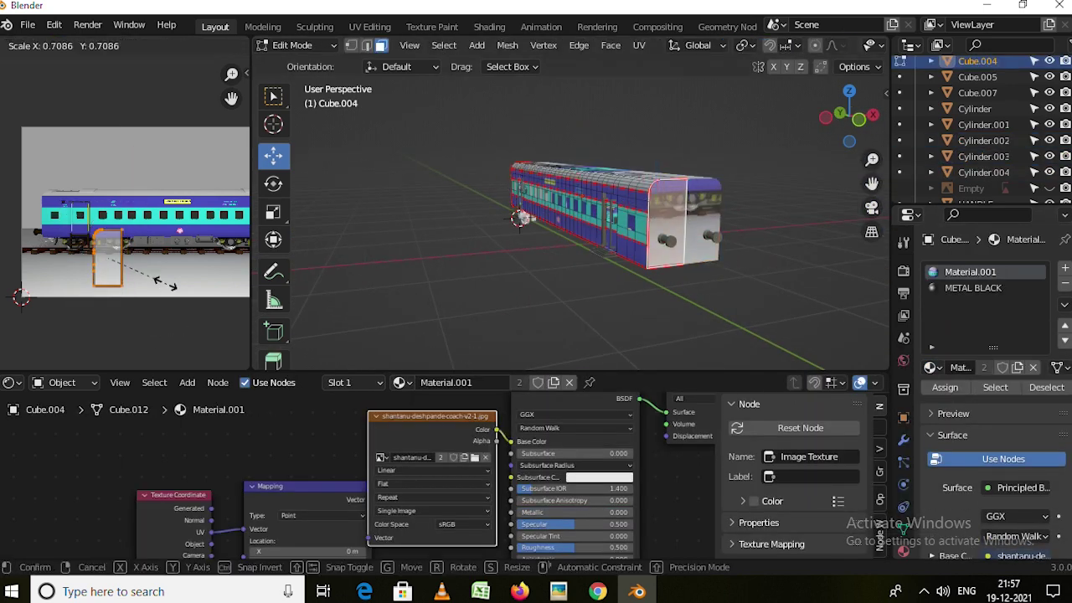
Confirm the UV scaling and bring the roof faces of Cube.004 into view in edit mode.
{"action": "left_click", "coordinate": [159, 154]}
{"action": "key", "text": "Tab"}
{"action": "mouse_move", "coordinate": [578, 209]}
{"action": "middle_mouse_down"}
{"action": "mouse_move", "coordinate": [587, 217]}
{"action": "mouse_move", "coordinate": [566, 263]}
{"action": "mouse_move", "coordinate": [590, 279]}
{"action": "middle_mouse_up"}
{"action": "key", "text": "Tab"}
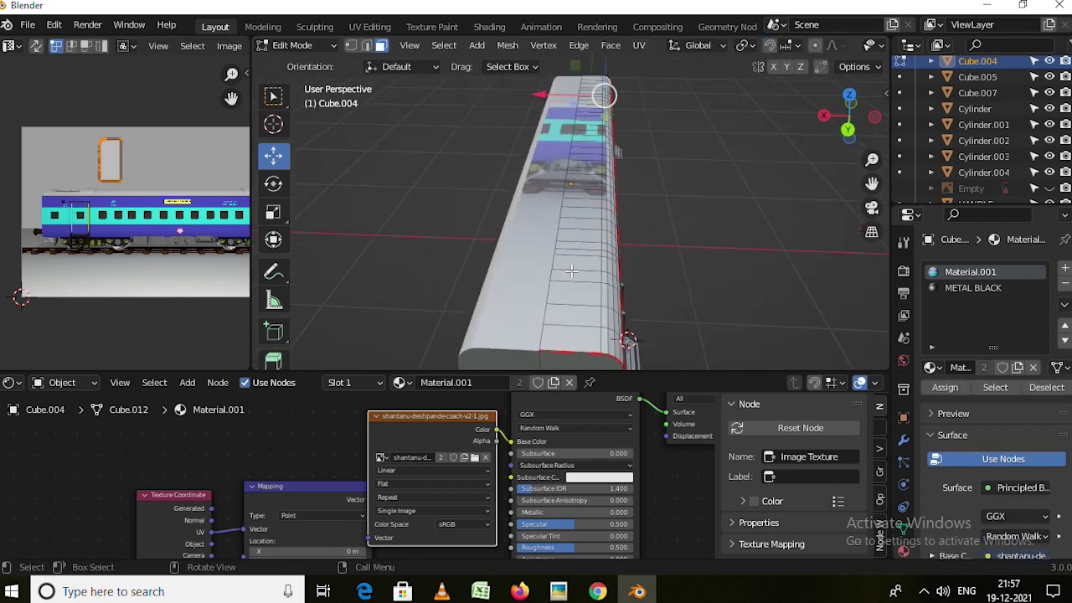
{"action": "scroll", "coordinate": [596, 272], "scroll_direction": "up", "scroll_amount": 2}
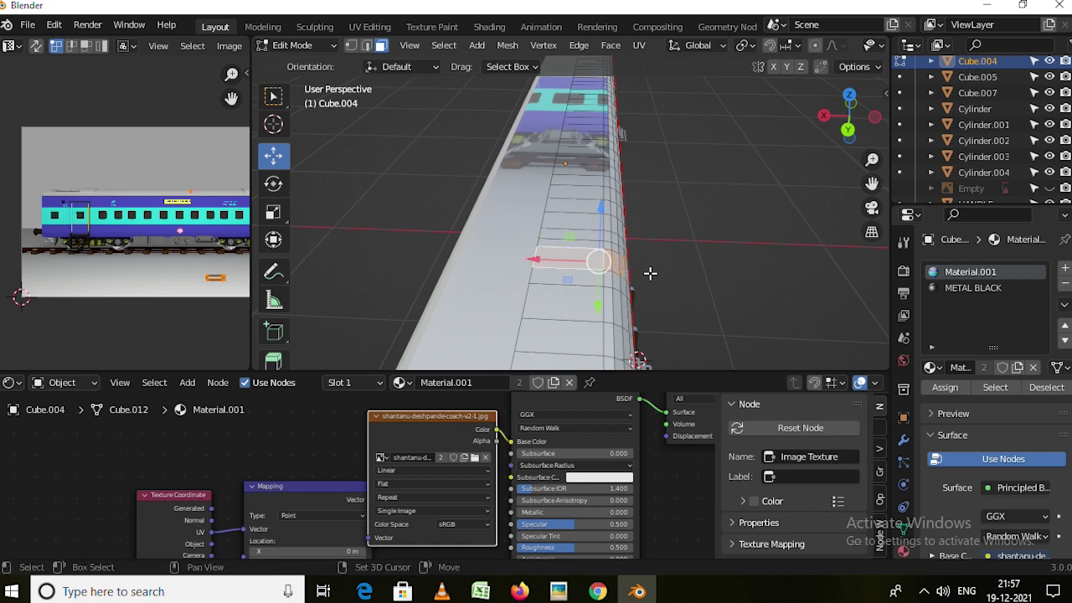
{"action": "mouse_move", "coordinate": [631, 266]}
{"action": "middle_mouse_down"}
{"action": "mouse_move", "coordinate": [570, 263]}
{"action": "mouse_move", "coordinate": [566, 247]}
{"action": "mouse_move", "coordinate": [569, 259]}
{"action": "mouse_move", "coordinate": [642, 250]}
{"action": "middle_mouse_up"}
{"action": "scroll", "coordinate": [594, 105], "scroll_direction": "up", "scroll_amount": 2}
{"action": "scroll", "coordinate": [594, 105], "scroll_direction": "up", "scroll_amount": 1}
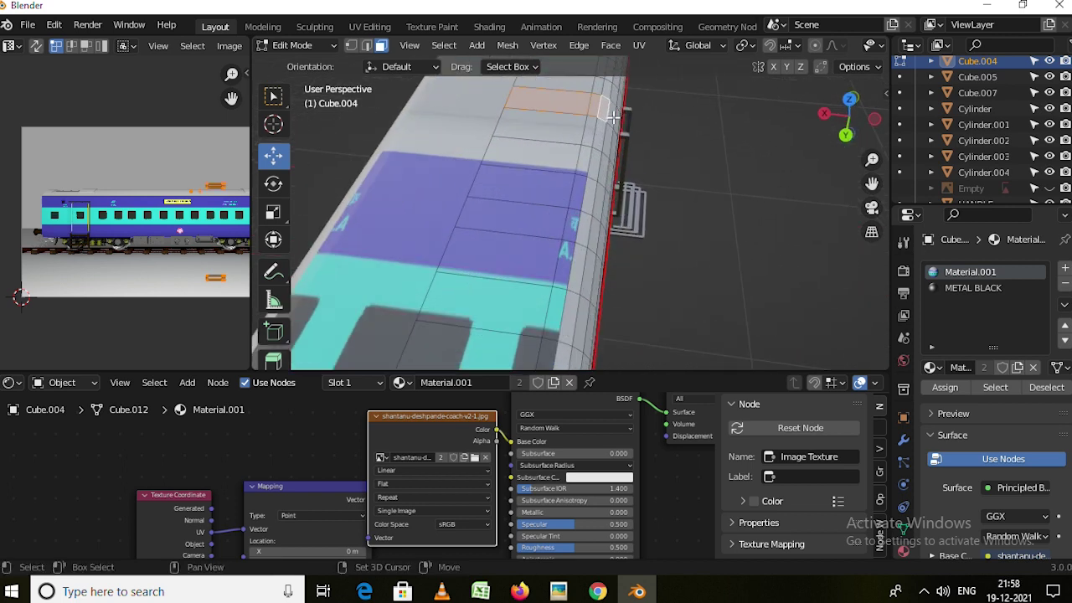
{"action": "scroll", "coordinate": [641, 168], "scroll_direction": "down", "scroll_amount": 2}
{"action": "scroll", "coordinate": [620, 176], "scroll_direction": "down", "scroll_amount": 2}
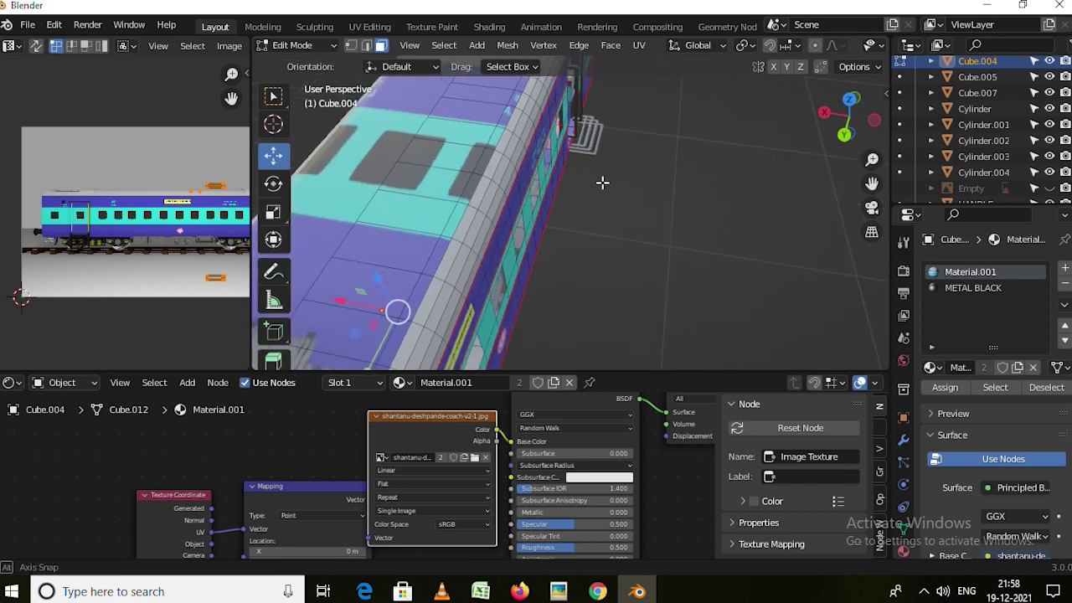
{"action": "scroll", "coordinate": [517, 183], "scroll_direction": "down", "scroll_amount": 1}
{"action": "scroll", "coordinate": [637, 359], "scroll_direction": "up", "scroll_amount": 3}
{"action": "scroll", "coordinate": [577, 242], "scroll_direction": "down", "scroll_amount": 1}
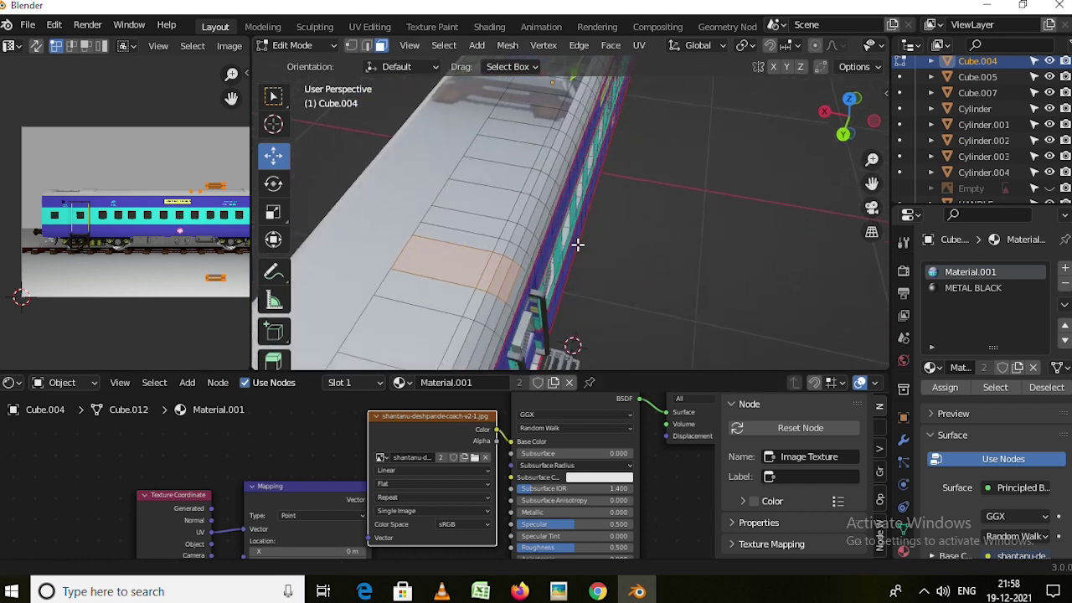
Extrude the roof faces along their normals into a raised rectangular panel.
{"action": "key", "text": "alt+e"}
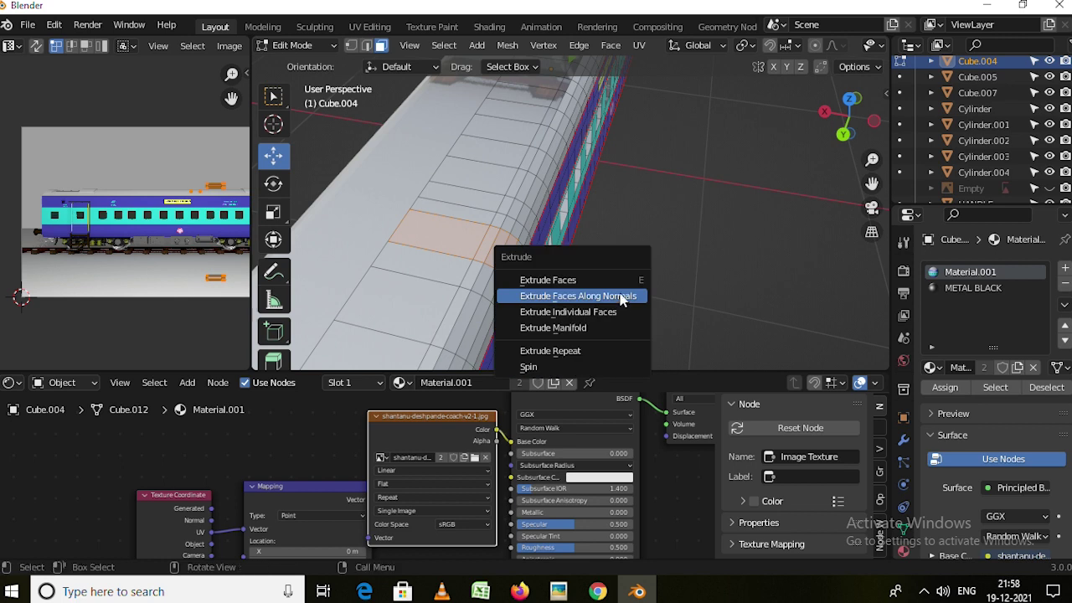
{"action": "left_click", "coordinate": [611, 296]}
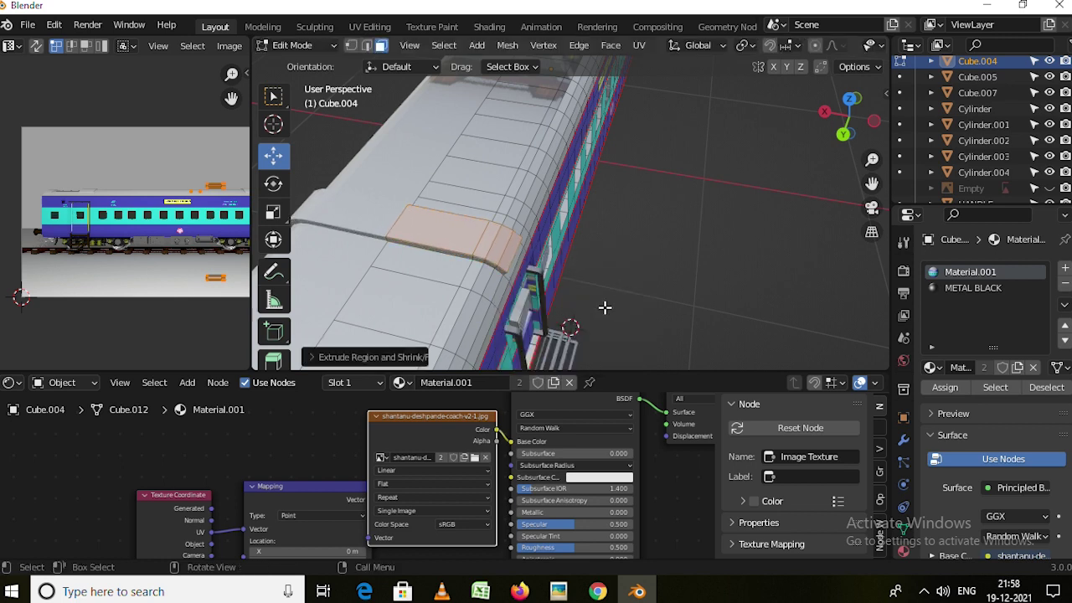
{"action": "scroll", "coordinate": [533, 295], "scroll_direction": "down", "scroll_amount": 1}
{"action": "middle_click_drag", "start_coordinate": [524, 302], "coordinate": [559, 245], "text": "shift"}
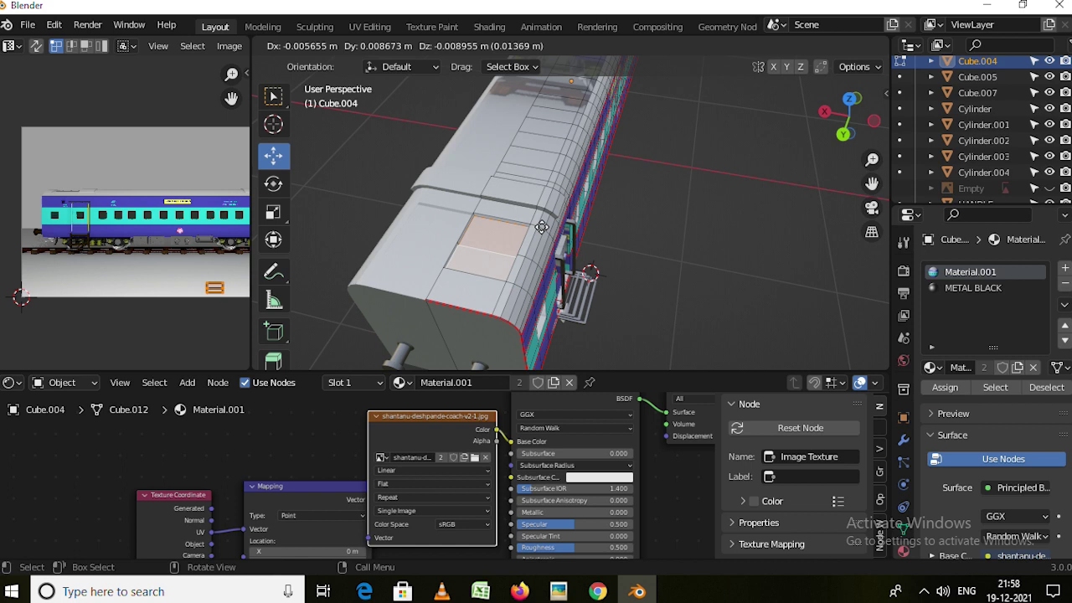
{"action": "mouse_move", "coordinate": [612, 255]}
{"action": "middle_mouse_down"}
{"action": "mouse_move", "coordinate": [585, 275]}
{"action": "mouse_move", "coordinate": [586, 302]}
{"action": "middle_mouse_up"}
{"action": "key", "text": "Tab"}
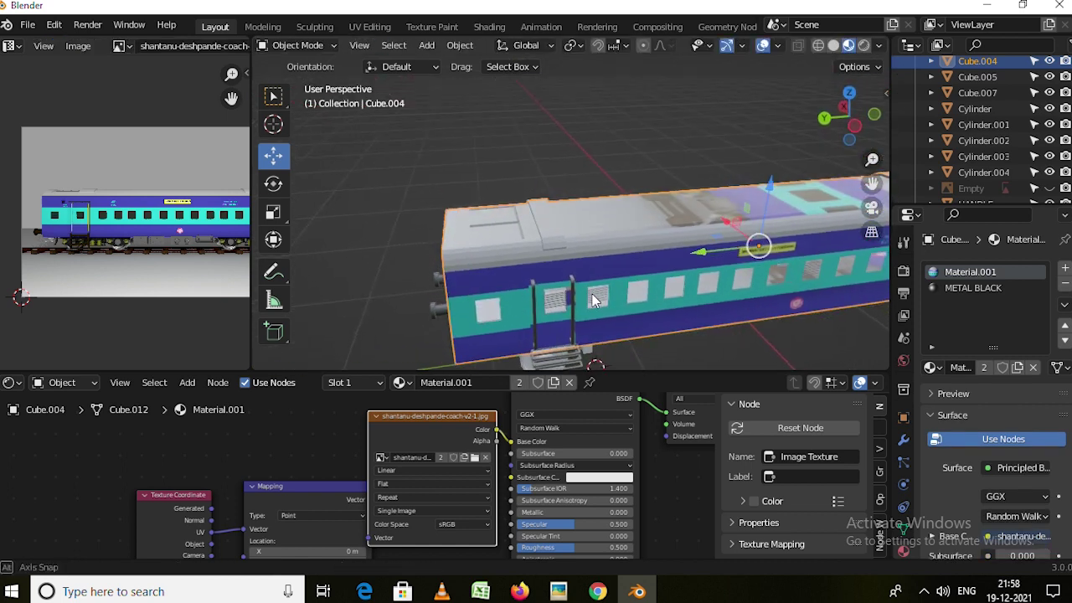
Rotate the coach's selected UVs over the reference texture in Edit Mode.
{"action": "scroll", "coordinate": [163, 234], "scroll_direction": "down", "scroll_amount": 1}
{"action": "scroll", "coordinate": [163, 234], "scroll_direction": "up", "scroll_amount": 3}
{"action": "scroll", "coordinate": [205, 205], "scroll_direction": "up", "scroll_amount": 3}
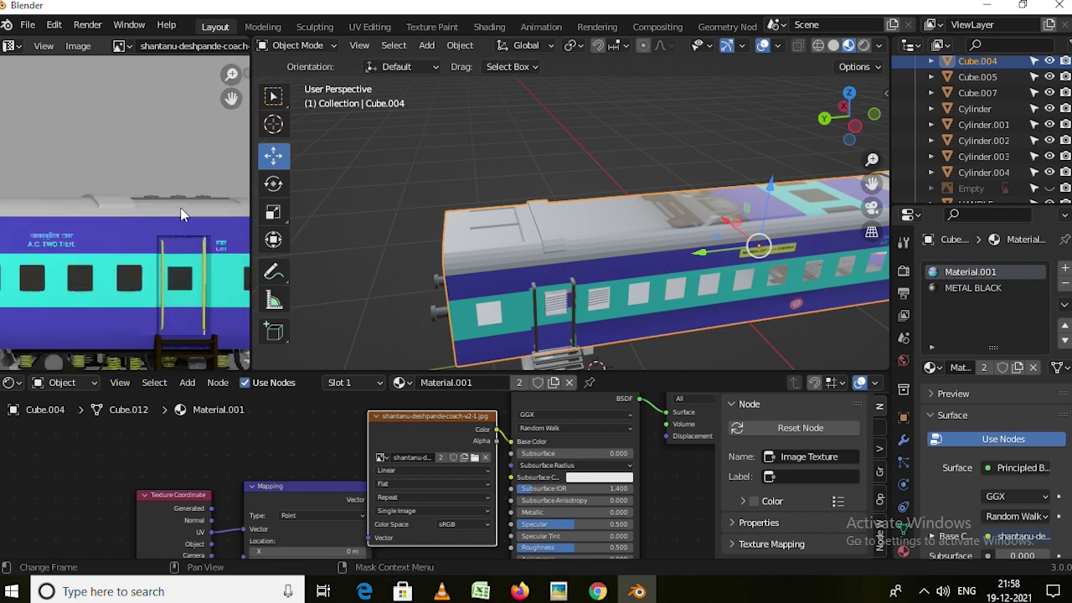
{"action": "mouse_move", "coordinate": [692, 284]}
{"action": "middle_mouse_down"}
{"action": "mouse_move", "coordinate": [575, 304]}
{"action": "mouse_move", "coordinate": [593, 261]}
{"action": "mouse_move", "coordinate": [526, 248]}
{"action": "mouse_move", "coordinate": [555, 270]}
{"action": "mouse_move", "coordinate": [570, 330]}
{"action": "middle_mouse_up"}
{"action": "key", "text": "Tab"}
{"action": "key", "text": "KP_7"}
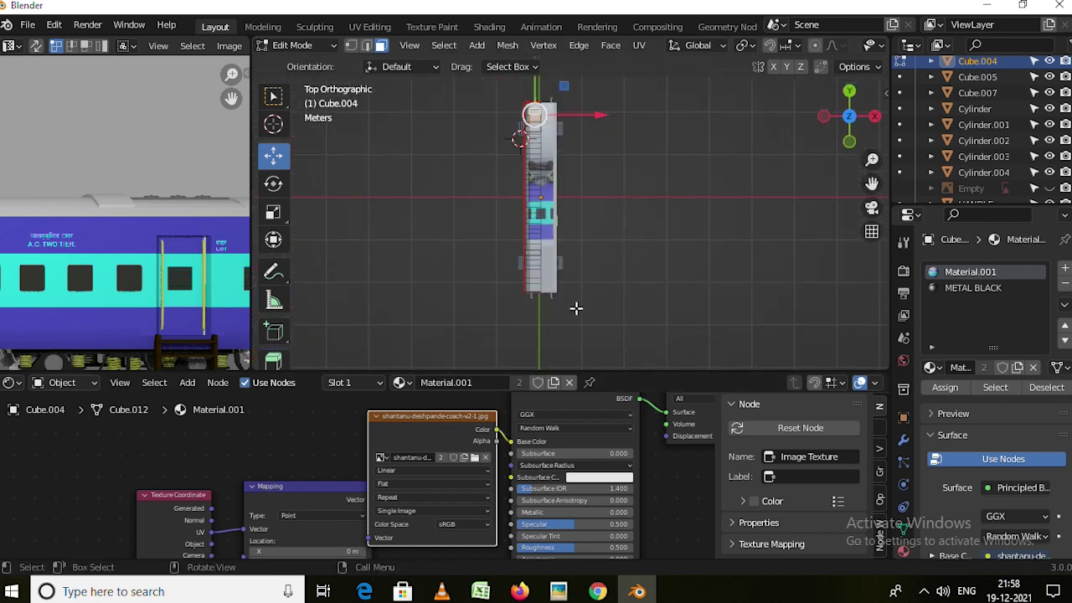
{"action": "middle_click_drag", "start_coordinate": [529, 81], "coordinate": [670, 87]}
{"action": "scroll", "coordinate": [125, 251], "scroll_direction": "down", "scroll_amount": 3}
{"action": "key", "text": "r"}
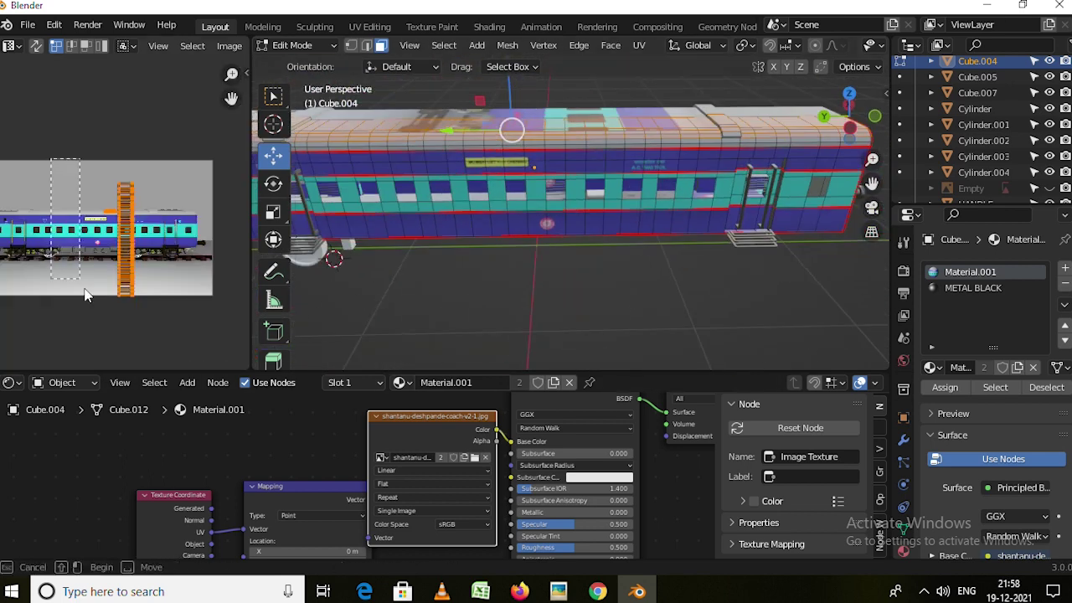
{"action": "left_click", "coordinate": [165, 322]}
{"action": "key", "text": "Tab"}
Add a Solidify modifier to the coach shell with 0.05 m thickness.
{"action": "mouse_move", "coordinate": [586, 251]}
{"action": "middle_mouse_down"}
{"action": "mouse_move", "coordinate": [796, 194]}
{"action": "mouse_move", "coordinate": [612, 168]}
{"action": "middle_mouse_up"}
{"action": "scroll", "coordinate": [611, 168], "scroll_direction": "up", "scroll_amount": 3}
{"action": "left_click", "coordinate": [904, 439]}
{"action": "left_click", "coordinate": [952, 268]}
{"action": "left_click", "coordinate": [748, 540]}
{"action": "scroll", "coordinate": [562, 196], "scroll_direction": "up", "scroll_amount": 3}
{"action": "middle_click_drag", "start_coordinate": [562, 196], "coordinate": [792, 248]}
{"action": "left_click", "coordinate": [1046, 359]}
{"action": "left_click", "coordinate": [1048, 359]}
{"action": "scroll", "coordinate": [692, 298], "scroll_direction": "down", "scroll_amount": 4}
{"action": "mouse_move", "coordinate": [692, 298]}
{"action": "middle_mouse_down"}
{"action": "mouse_move", "coordinate": [688, 242]}
{"action": "mouse_move", "coordinate": [856, 283]}
{"action": "mouse_move", "coordinate": [805, 283]}
{"action": "mouse_move", "coordinate": [427, 199]}
{"action": "middle_mouse_up"}
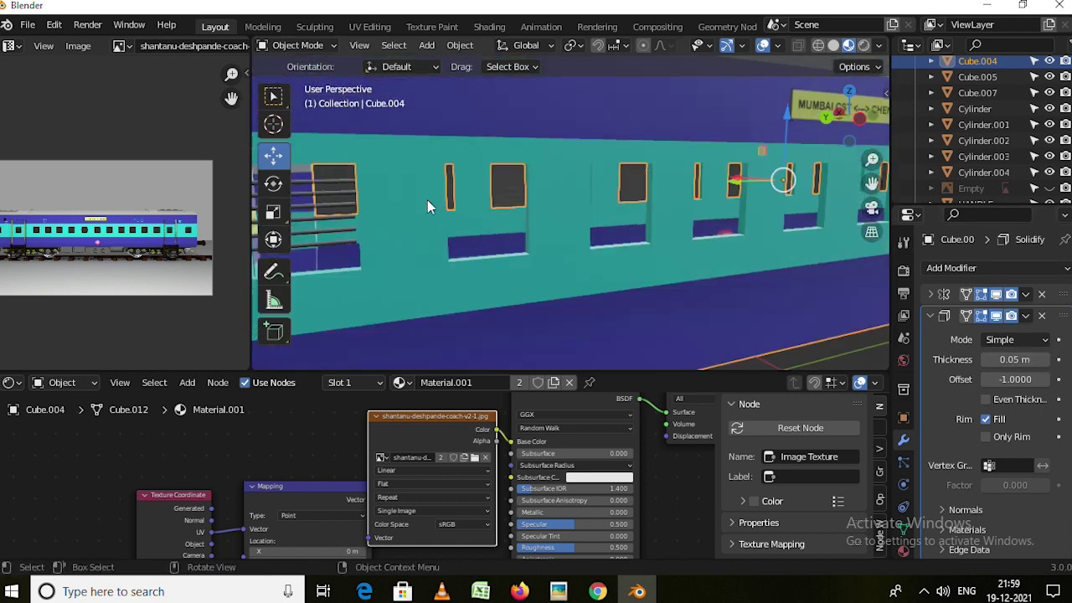
Apply the coach's Solidify modifier permanently.
{"action": "key", "text": "Tab"}
{"action": "mouse_move", "coordinate": [487, 218]}
{"action": "middle_mouse_down"}
{"action": "mouse_move", "coordinate": [593, 221]}
{"action": "mouse_move", "coordinate": [833, 359]}
{"action": "mouse_move", "coordinate": [761, 120]}
{"action": "mouse_move", "coordinate": [772, 246]}
{"action": "middle_mouse_up"}
{"action": "key", "text": "Tab"}
{"action": "left_click", "coordinate": [1025, 315]}
{"action": "left_click", "coordinate": [988, 339]}
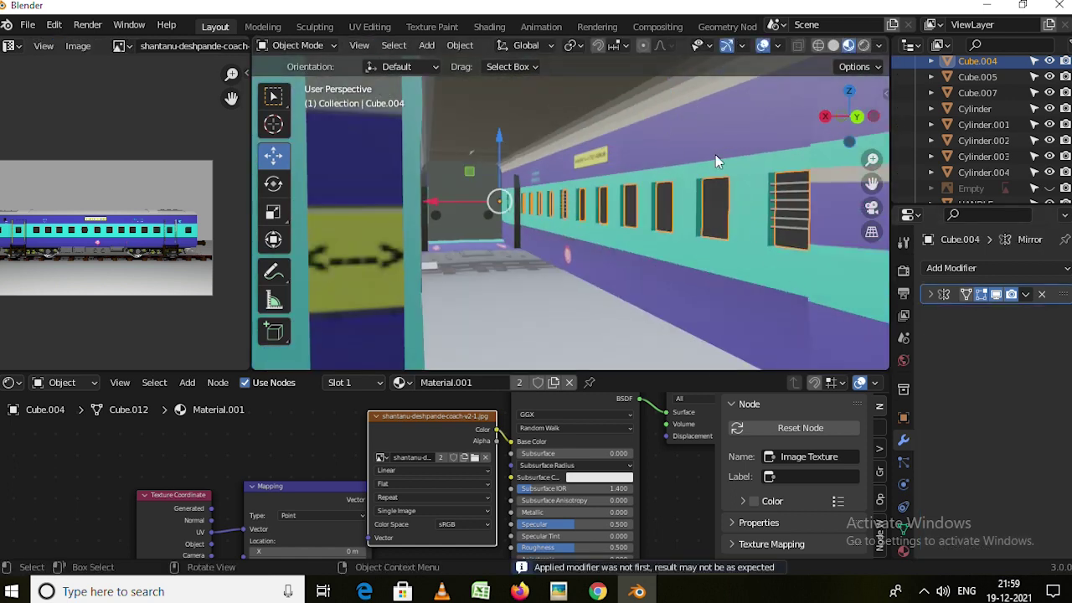
{"action": "key", "text": "Tab"}
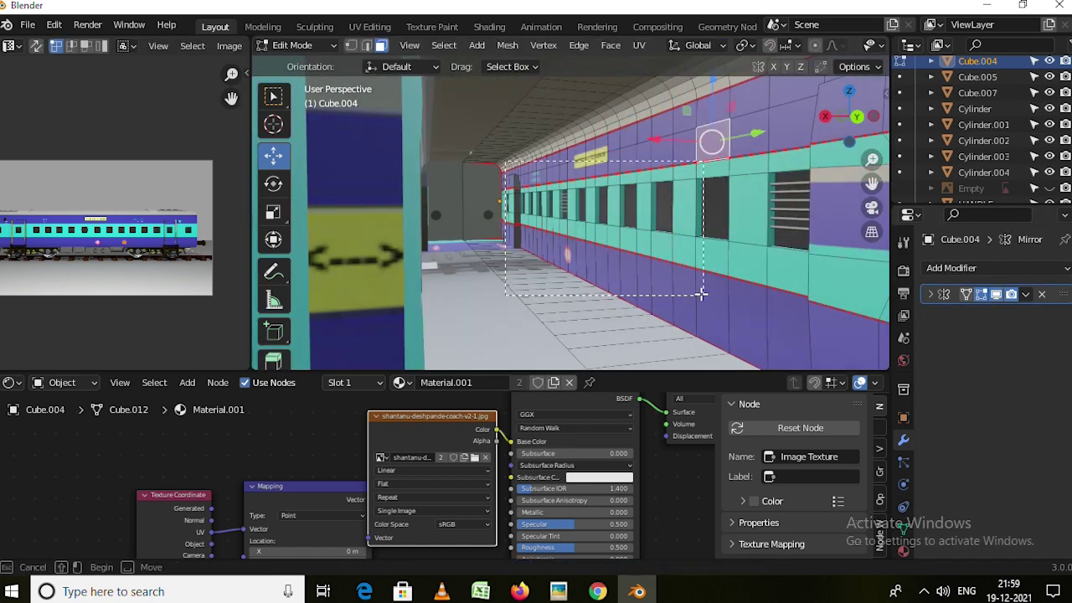
Project the coach's upper side faces from the side view onto the photo.
{"action": "scroll", "coordinate": [700, 290], "scroll_direction": "down", "scroll_amount": 4}
{"action": "scroll", "coordinate": [700, 289], "scroll_direction": "down", "scroll_amount": 3}
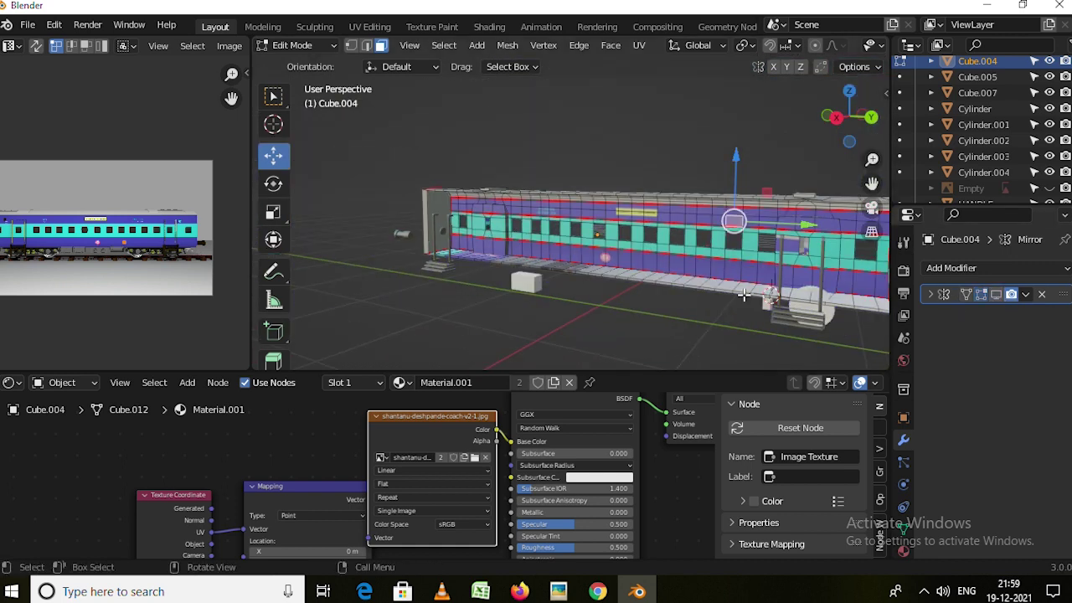
{"action": "key", "text": "KP_1"}
{"action": "key", "text": "KP_3"}
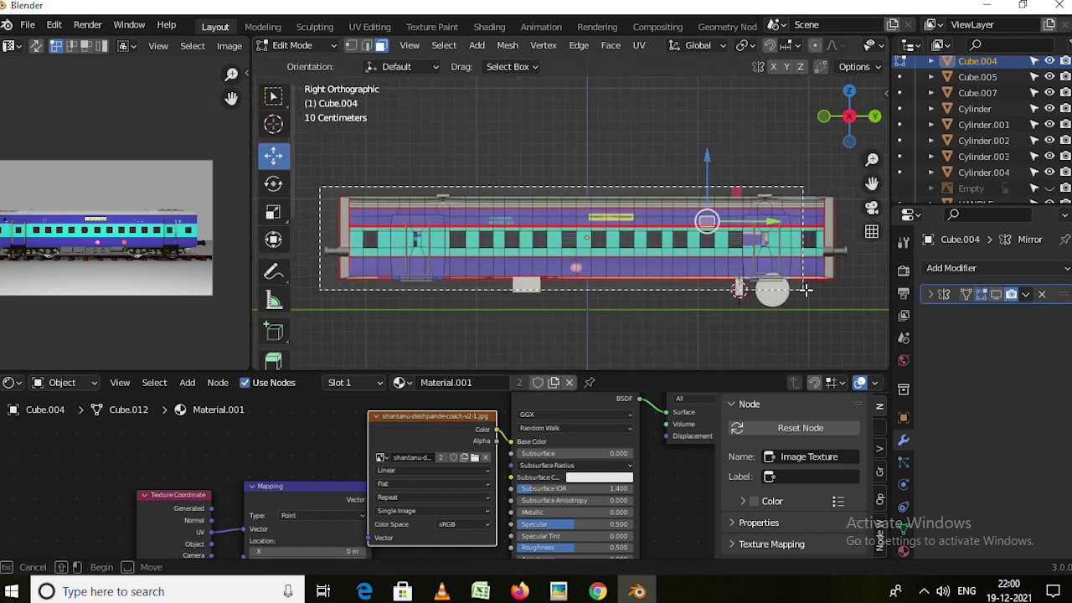
{"action": "left_click_drag", "start_coordinate": [322, 194], "coordinate": [834, 257]}
{"action": "key", "text": "u"}
{"action": "left_click", "coordinate": [536, 256]}
{"action": "key", "text": "g"}
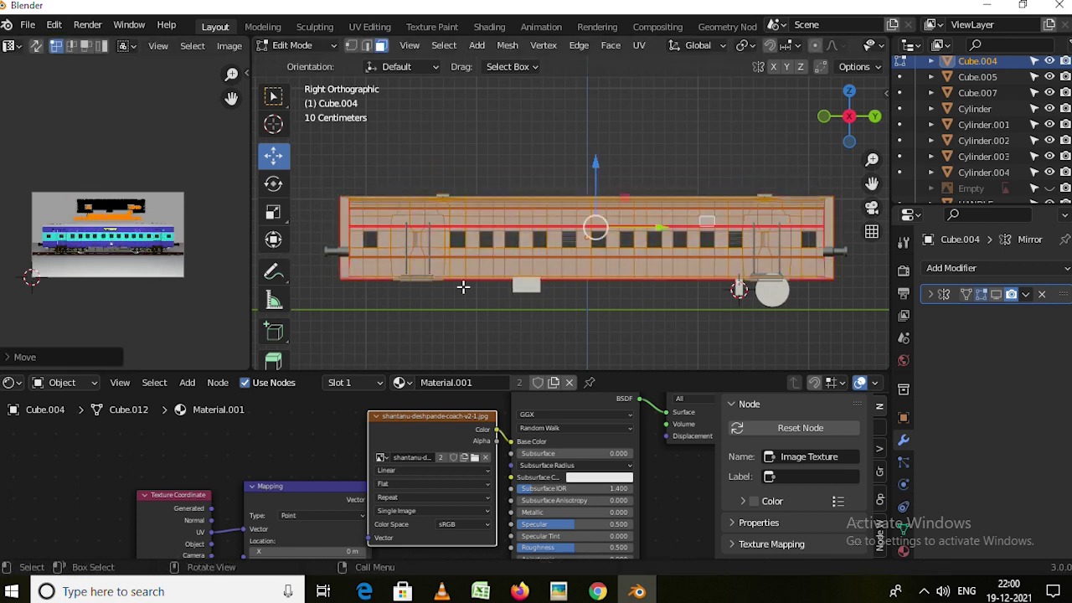
{"action": "key", "text": "Tab"}
{"action": "middle_click_drag", "start_coordinate": [463, 287], "coordinate": [587, 310]}
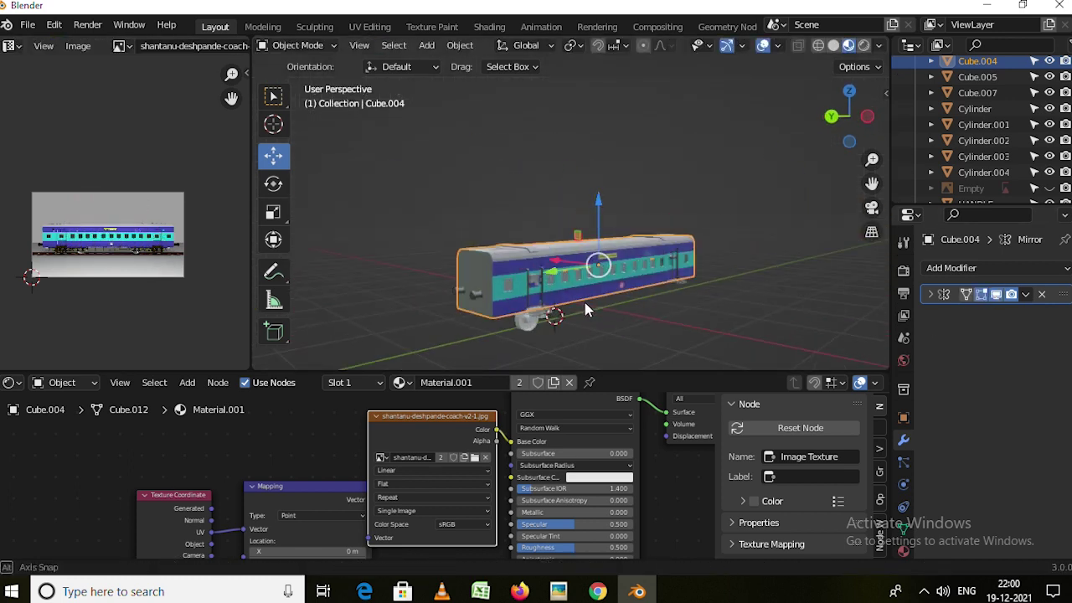
{"action": "scroll", "coordinate": [586, 310], "scroll_direction": "up", "scroll_amount": 5}
{"action": "scroll", "coordinate": [648, 281], "scroll_direction": "up", "scroll_amount": 2}
{"action": "scroll", "coordinate": [643, 291], "scroll_direction": "down", "scroll_amount": 2}
Smart UV Project the selected inner end wall faces.
{"action": "key", "text": "Tab"}
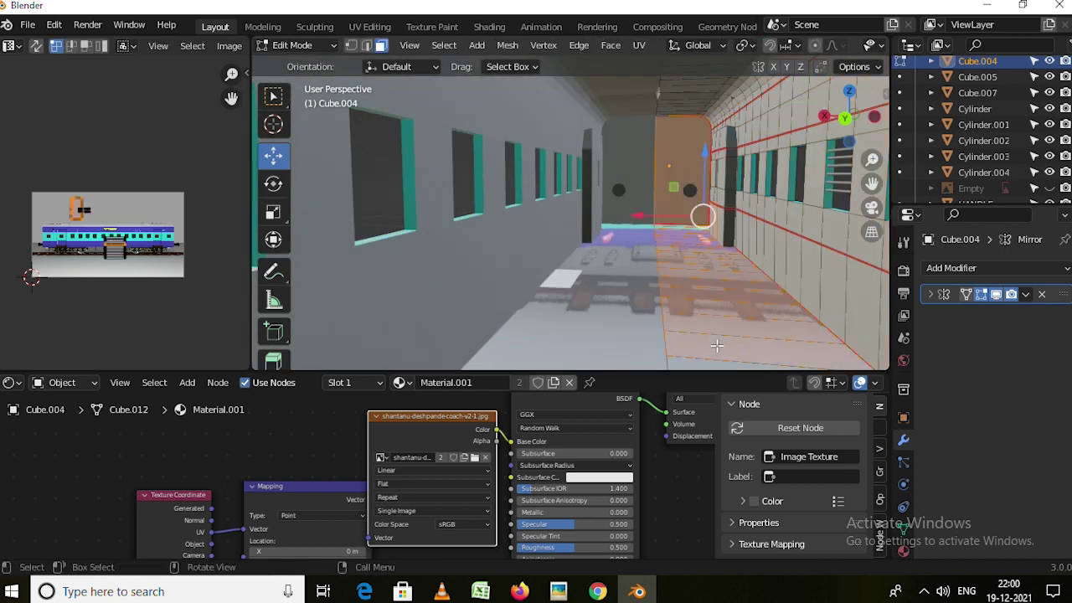
{"action": "key", "text": "u"}
{"action": "left_click", "coordinate": [124, 269]}
{"action": "left_click", "coordinate": [126, 404]}
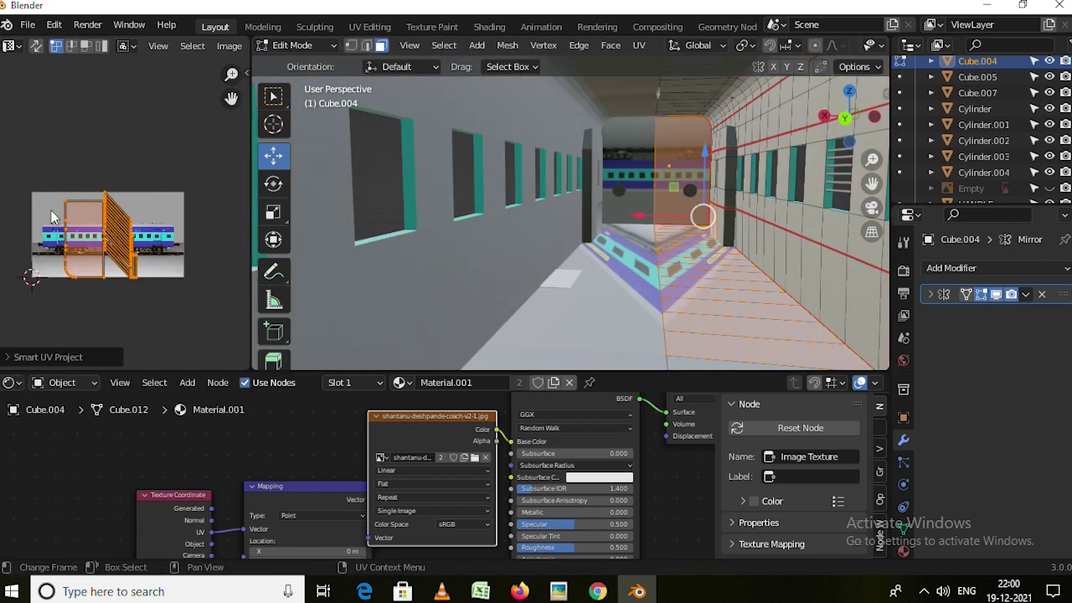
Remove the wheel Cylinder's material slot and swap the Shader Editor for the Asset Browser.
{"action": "key", "text": "Tab"}
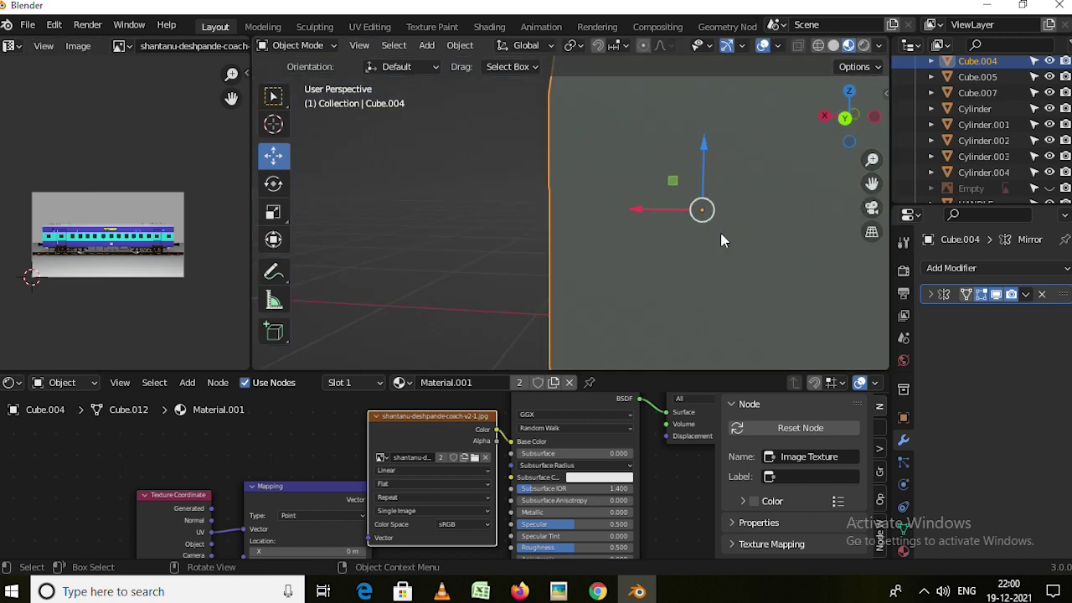
{"action": "scroll", "coordinate": [729, 268], "scroll_direction": "down", "scroll_amount": 5}
{"action": "scroll", "coordinate": [554, 284], "scroll_direction": "up", "scroll_amount": 3}
{"action": "left_click", "coordinate": [554, 284]}
{"action": "scroll", "coordinate": [553, 284], "scroll_direction": "up", "scroll_amount": 3}
{"action": "left_click", "coordinate": [950, 268]}
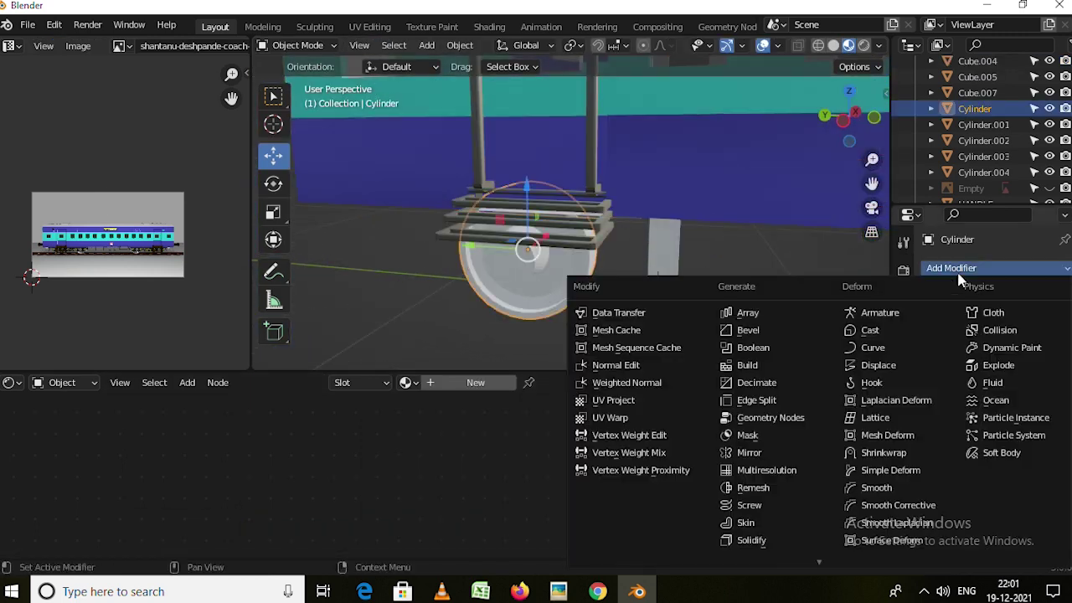
{"action": "key", "text": "ctrl+z"}
{"action": "left_click", "coordinate": [902, 360]}
{"action": "left_click", "coordinate": [952, 302]}
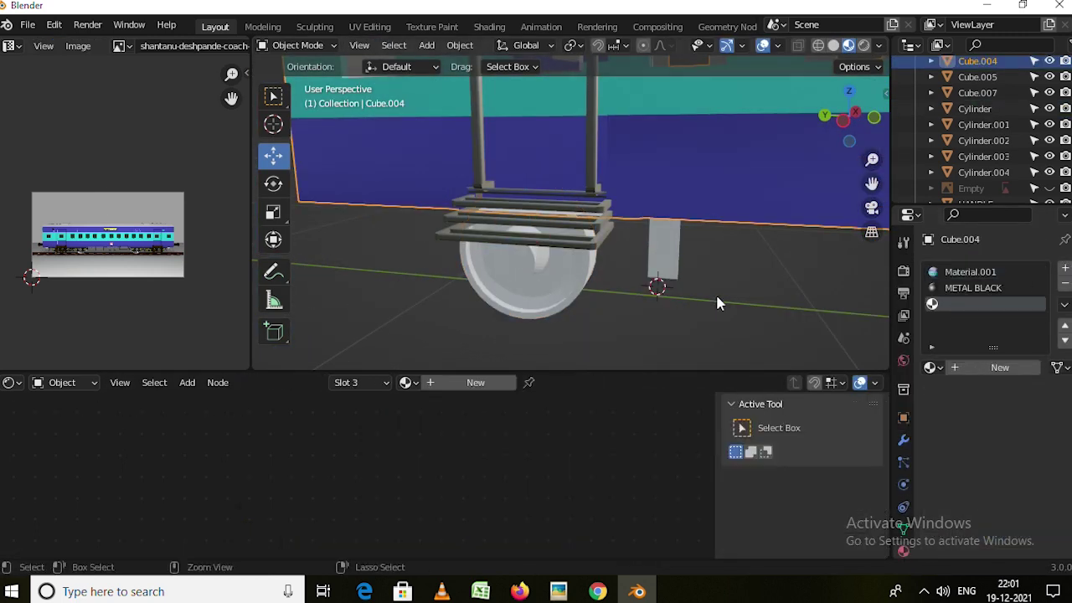
{"action": "left_click", "coordinate": [562, 269]}
{"action": "left_click", "coordinate": [1064, 283]}
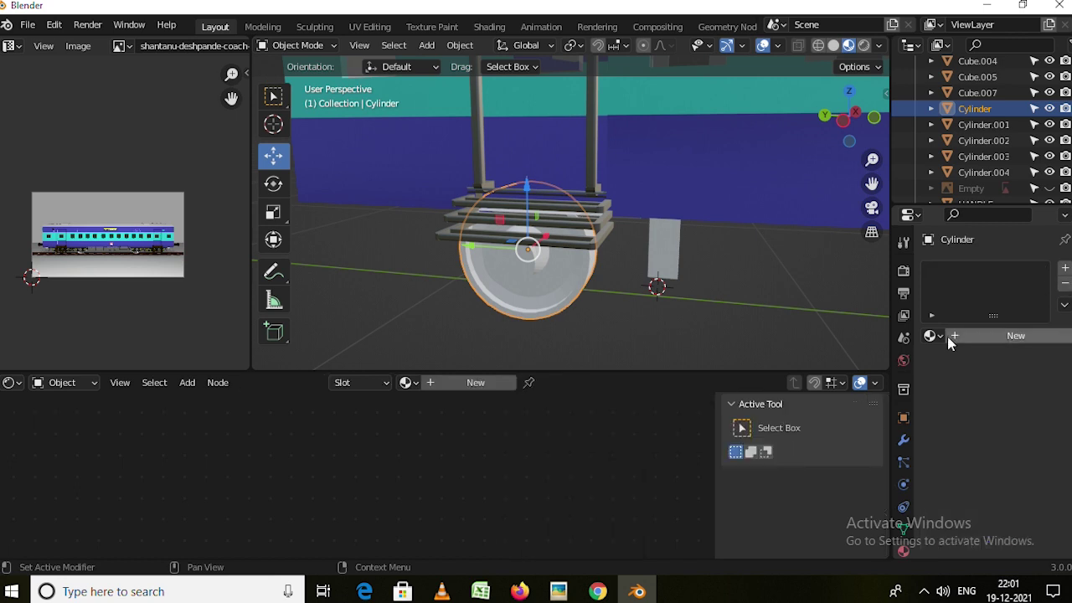
{"action": "left_click", "coordinate": [10, 382]}
{"action": "left_click", "coordinate": [481, 273]}
Set the Asset Browser library to textures and open its textures catalog.
{"action": "left_click", "coordinate": [50, 406]}
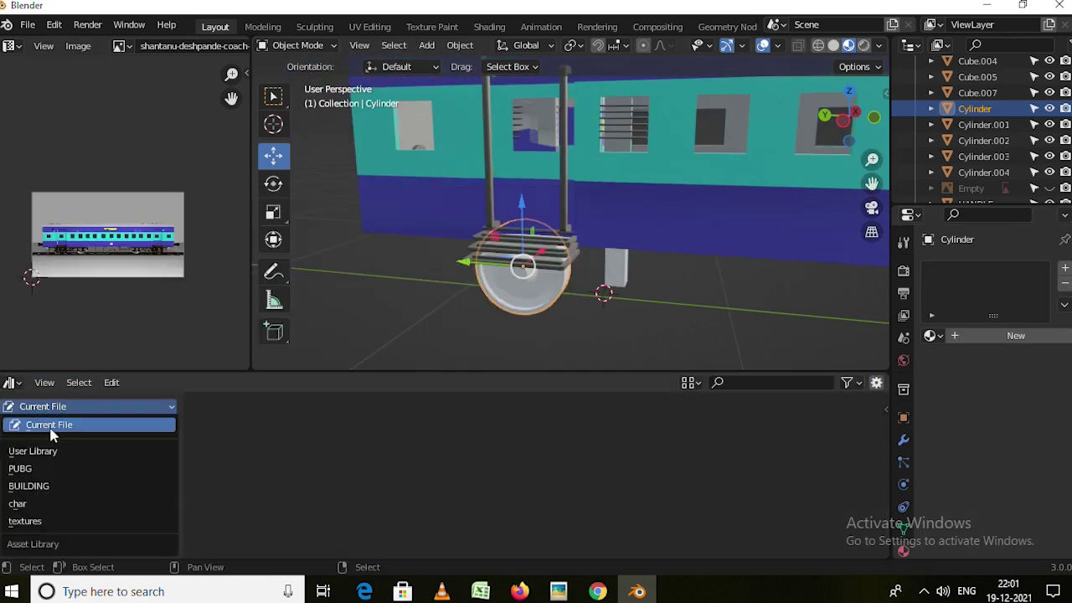
{"action": "key", "text": "Return"}
{"action": "middle_click_drag", "start_coordinate": [537, 182], "coordinate": [430, 196]}
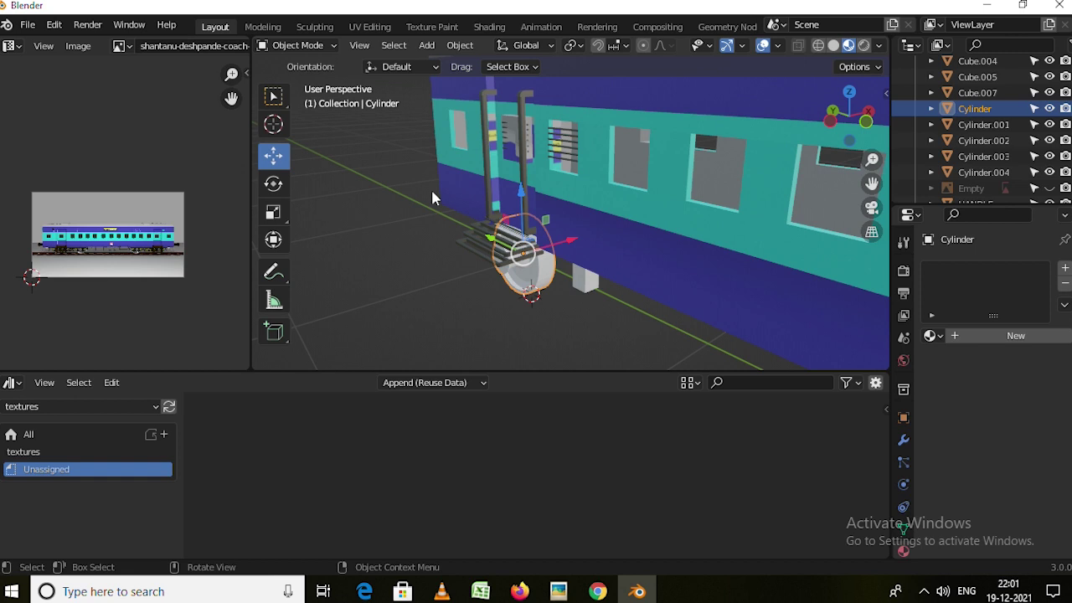
{"action": "left_click", "coordinate": [125, 406]}
{"action": "left_click", "coordinate": [36, 519]}
{"action": "left_click_drag", "start_coordinate": [536, 371], "coordinate": [535, 298]}
{"action": "left_click", "coordinate": [33, 378]}
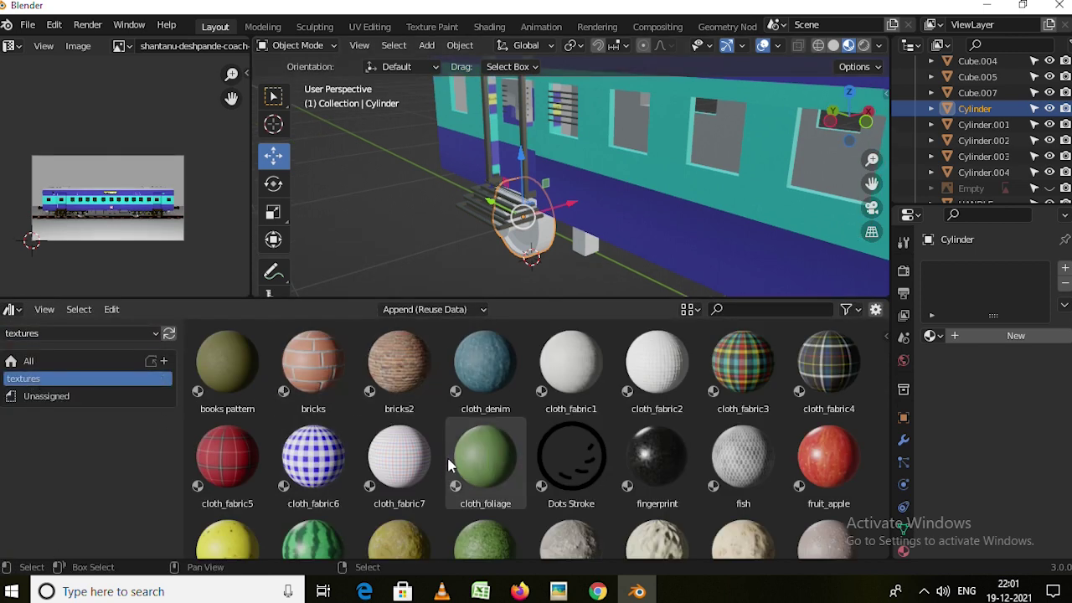
{"action": "scroll", "coordinate": [454, 457], "scroll_direction": "down", "scroll_amount": 5}
{"action": "scroll", "coordinate": [311, 473], "scroll_direction": "down", "scroll_amount": 2}
{"action": "scroll", "coordinate": [311, 473], "scroll_direction": "up", "scroll_amount": 1}
Drag the metal_iron material onto the wheel.
{"action": "left_click_drag", "start_coordinate": [310, 486], "coordinate": [530, 247]}
{"action": "mouse_move", "coordinate": [530, 248]}
{"action": "middle_mouse_down"}
{"action": "mouse_move", "coordinate": [670, 221]}
{"action": "mouse_move", "coordinate": [603, 390]}
{"action": "middle_mouse_up"}
{"action": "scroll", "coordinate": [603, 391], "scroll_direction": "down", "scroll_amount": 1}
{"action": "left_click_drag", "start_coordinate": [571, 389], "coordinate": [486, 180]}
{"action": "mouse_move", "coordinate": [486, 180]}
{"action": "middle_mouse_down"}
{"action": "mouse_move", "coordinate": [726, 238]}
{"action": "mouse_move", "coordinate": [548, 223]}
{"action": "mouse_move", "coordinate": [565, 216]}
{"action": "mouse_move", "coordinate": [578, 184]}
{"action": "middle_mouse_up"}
{"action": "scroll", "coordinate": [590, 237], "scroll_direction": "down", "scroll_amount": 3}
Make Cube.002 visible again and select the undercarriage boxes Cube.005, Cube.007 and Cube.
{"action": "left_click", "coordinate": [575, 179]}
{"action": "scroll", "coordinate": [684, 202], "scroll_direction": "down", "scroll_amount": 3}
{"action": "mouse_move", "coordinate": [685, 203]}
{"action": "middle_mouse_down"}
{"action": "mouse_move", "coordinate": [387, 219]}
{"action": "mouse_move", "coordinate": [469, 218]}
{"action": "middle_mouse_up"}
{"action": "left_click", "coordinate": [545, 201]}
{"action": "left_click_drag", "start_coordinate": [545, 201], "coordinate": [444, 206]}
{"action": "scroll", "coordinate": [974, 144], "scroll_direction": "up", "scroll_amount": 2}
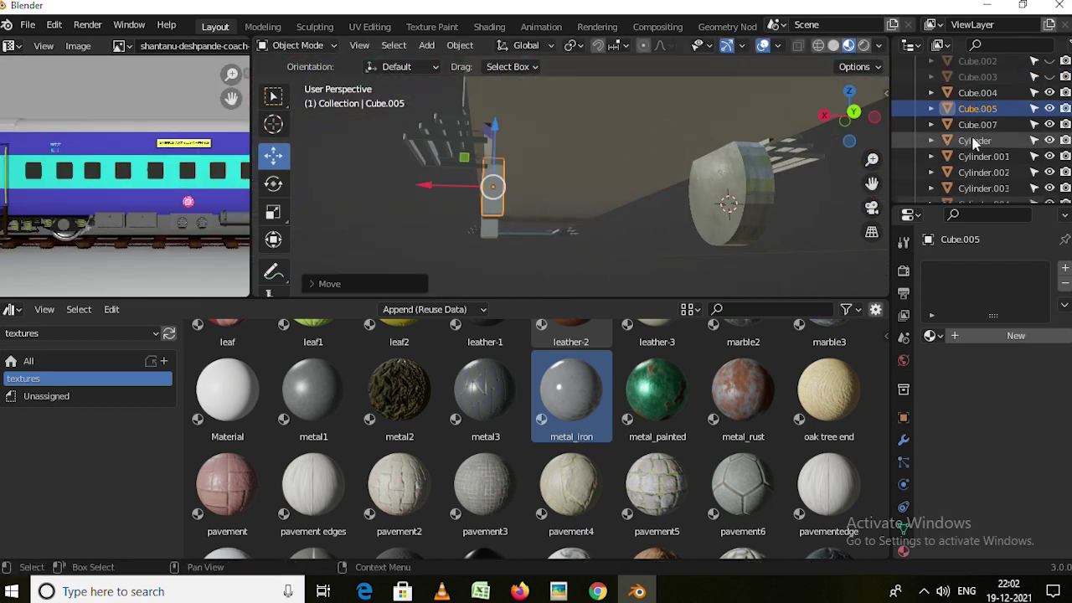
{"action": "scroll", "coordinate": [974, 144], "scroll_direction": "up", "scroll_amount": 3}
{"action": "left_click", "coordinate": [1049, 128]}
{"action": "mouse_move", "coordinate": [501, 207]}
{"action": "middle_mouse_down"}
{"action": "mouse_move", "coordinate": [503, 220]}
{"action": "mouse_move", "coordinate": [587, 243]}
{"action": "mouse_move", "coordinate": [663, 238]}
{"action": "mouse_move", "coordinate": [555, 210]}
{"action": "mouse_move", "coordinate": [578, 239]}
{"action": "mouse_move", "coordinate": [634, 210]}
{"action": "middle_mouse_up"}
{"action": "left_click", "coordinate": [488, 226]}
{"action": "left_click", "coordinate": [662, 236]}
Assign Material.001 to the spring box Cube.005.
{"action": "left_click", "coordinate": [574, 215]}
{"action": "scroll", "coordinate": [575, 215], "scroll_direction": "up", "scroll_amount": 5}
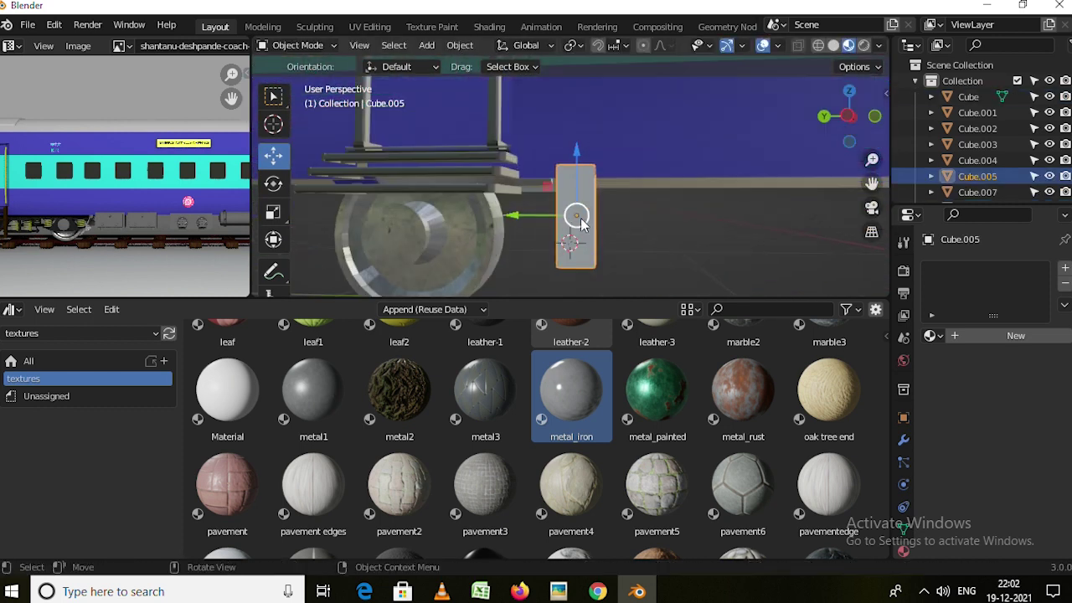
{"action": "scroll", "coordinate": [575, 215], "scroll_direction": "down", "scroll_amount": 3}
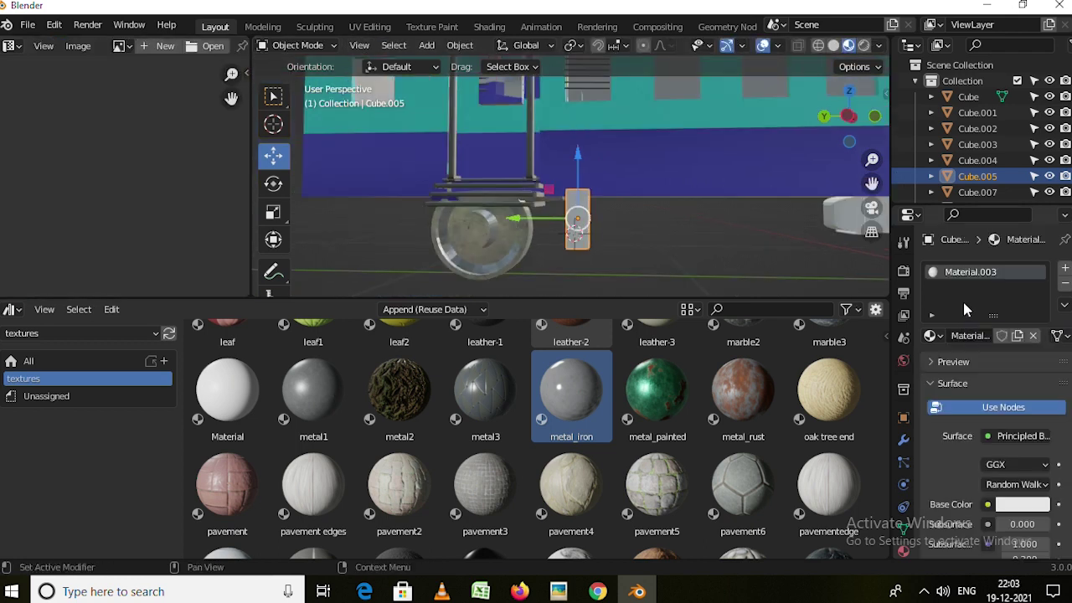
{"action": "left_click", "coordinate": [932, 335]}
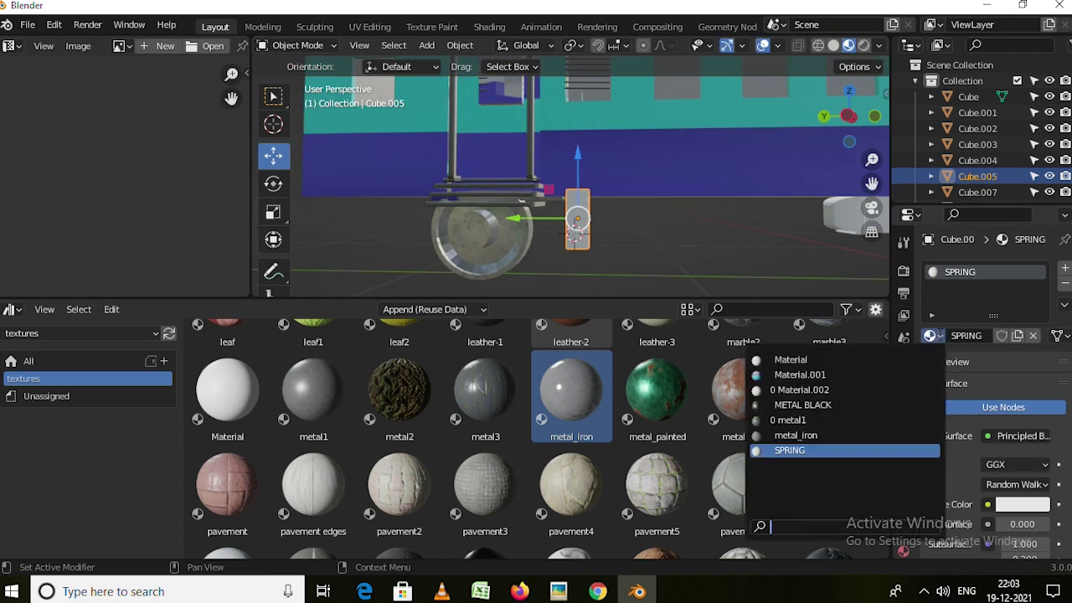
{"action": "left_click", "coordinate": [804, 373]}
Scale the spring box's UV island and rotate it upright.
{"action": "key", "text": "Tab"}
{"action": "scroll", "coordinate": [143, 199], "scroll_direction": "up", "scroll_amount": 3}
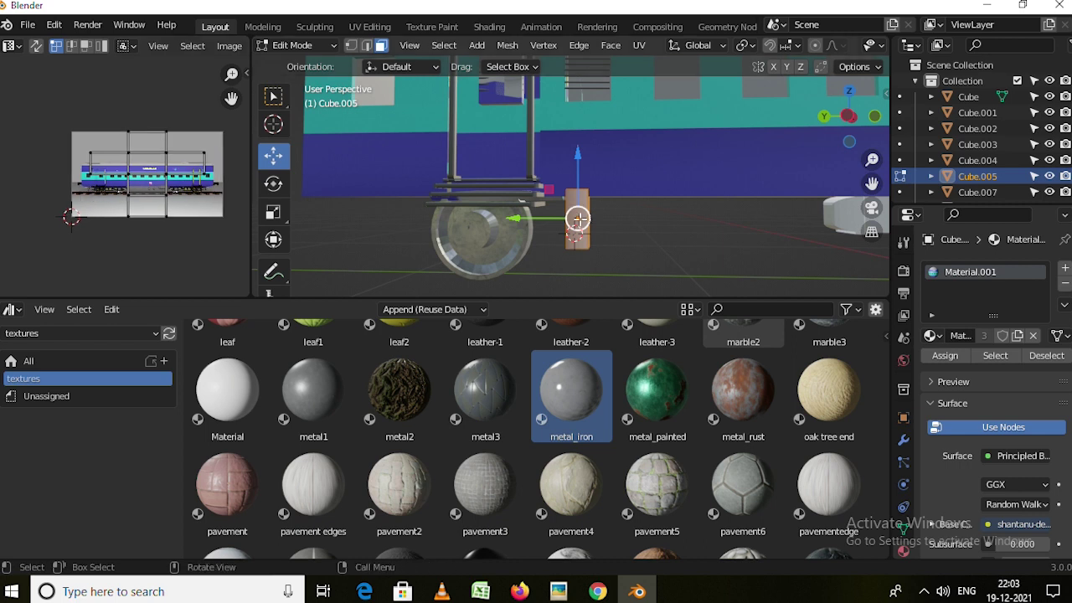
{"action": "left_click_drag", "start_coordinate": [111, 188], "coordinate": [202, 250]}
{"action": "key", "text": "s"}
{"action": "left_click", "coordinate": [113, 223]}
{"action": "scroll", "coordinate": [112, 223], "scroll_direction": "up", "scroll_amount": 3}
{"action": "key", "text": "r"}
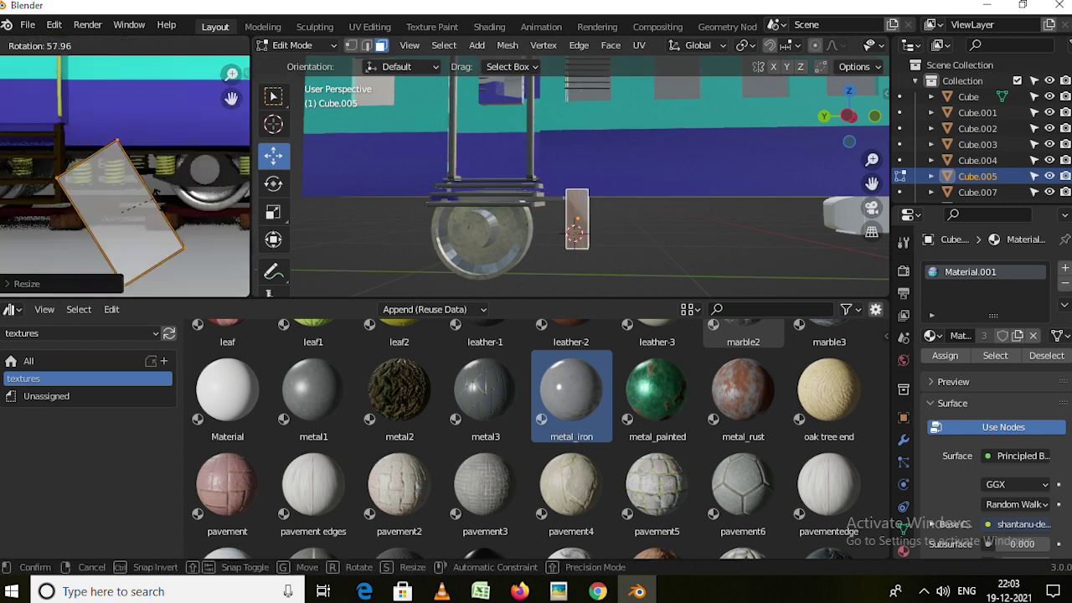
{"action": "key", "text": "s"}
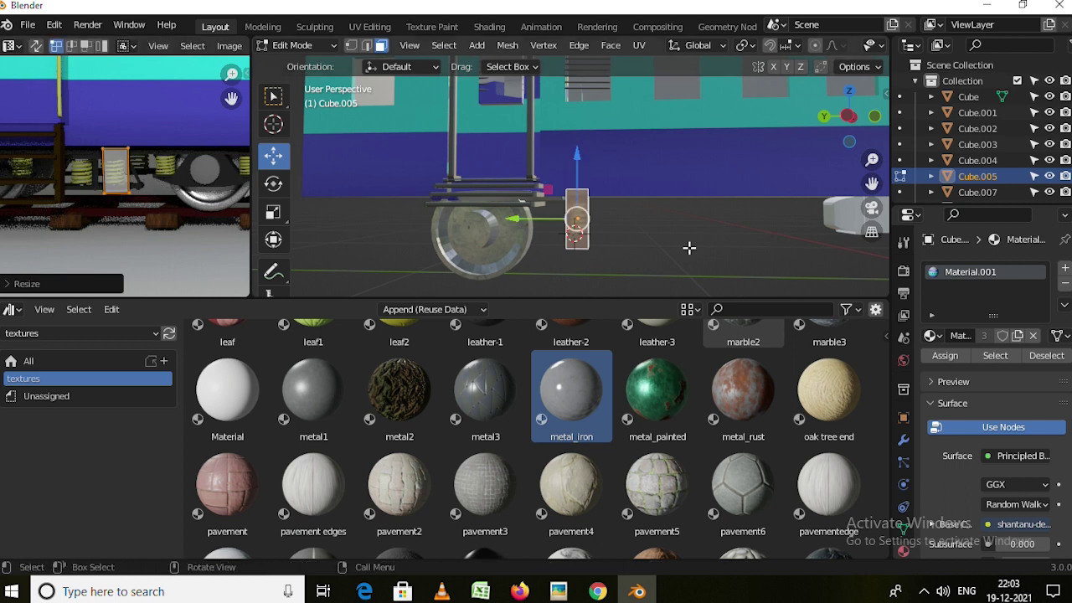
{"action": "middle_click_drag", "start_coordinate": [688, 248], "coordinate": [720, 243]}
{"action": "scroll", "coordinate": [142, 193], "scroll_direction": "down", "scroll_amount": 3}
Rescale and reposition the UV island to fit a spring in the photo.
{"action": "left_click_drag", "start_coordinate": [102, 159], "coordinate": [209, 225]}
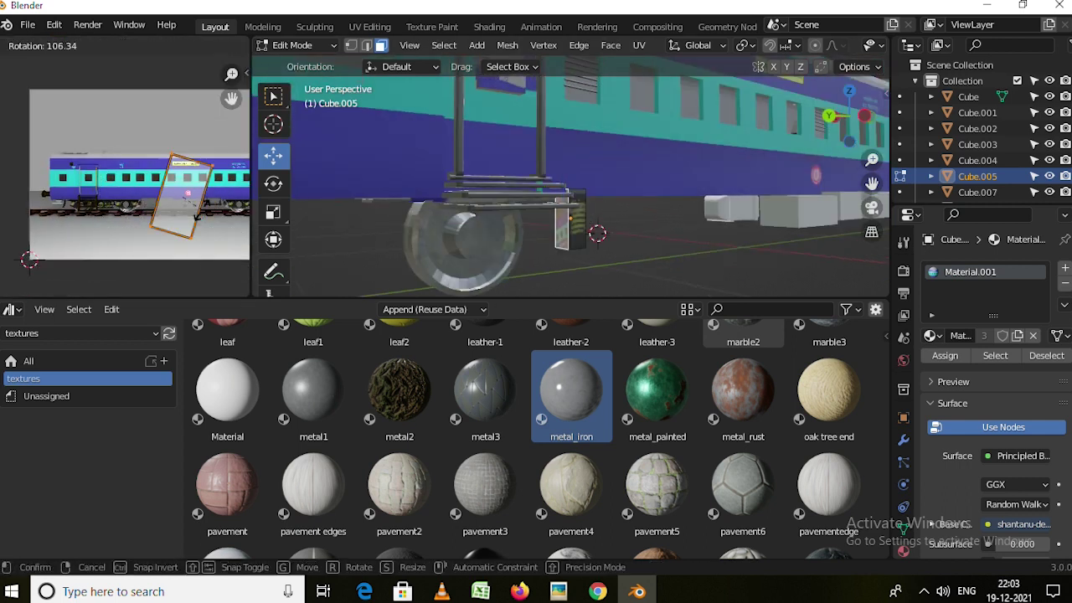
{"action": "key", "text": "s"}
{"action": "left_click", "coordinate": [114, 209]}
{"action": "scroll", "coordinate": [114, 209], "scroll_direction": "up", "scroll_amount": 3}
{"action": "left_click", "coordinate": [58, 226]}
{"action": "scroll", "coordinate": [156, 200], "scroll_direction": "up", "scroll_amount": 4}
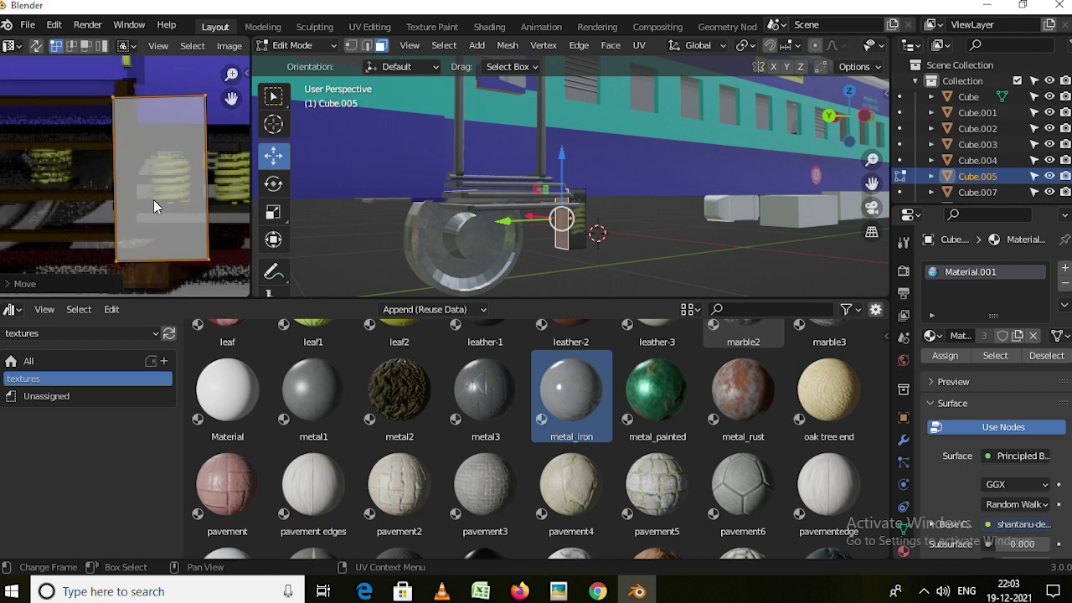
{"action": "key", "text": "s"}
{"action": "left_click", "coordinate": [215, 209]}
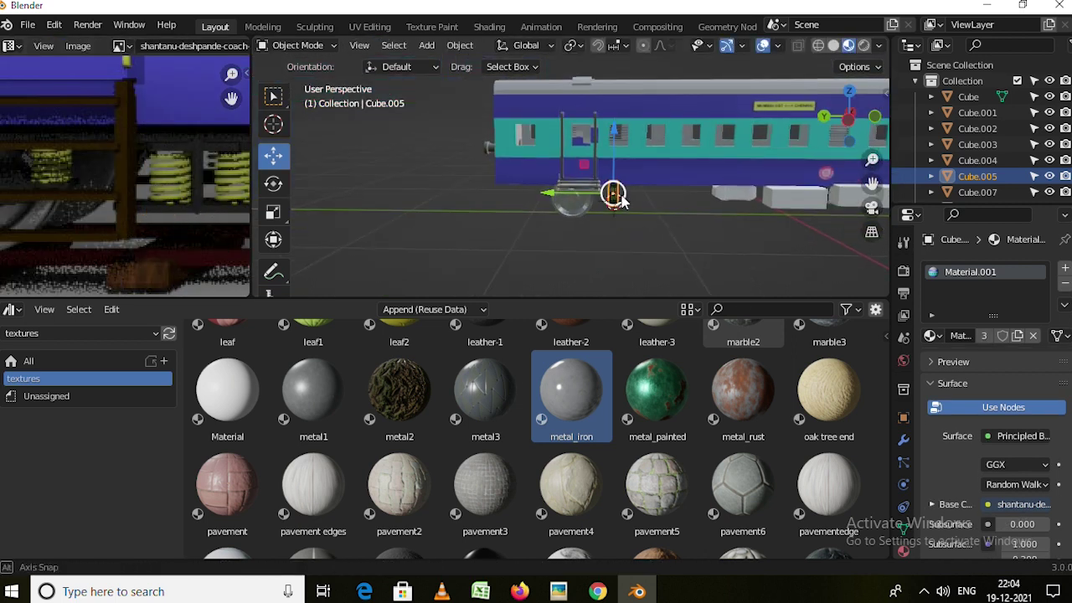
Resize and move the UV island onto the spring, then return to Object Mode.
{"action": "middle_click_drag", "start_coordinate": [634, 203], "coordinate": [654, 191]}
{"action": "scroll", "coordinate": [151, 193], "scroll_direction": "down", "scroll_amount": 4}
{"action": "left_click_drag", "start_coordinate": [100, 128], "coordinate": [194, 194]}
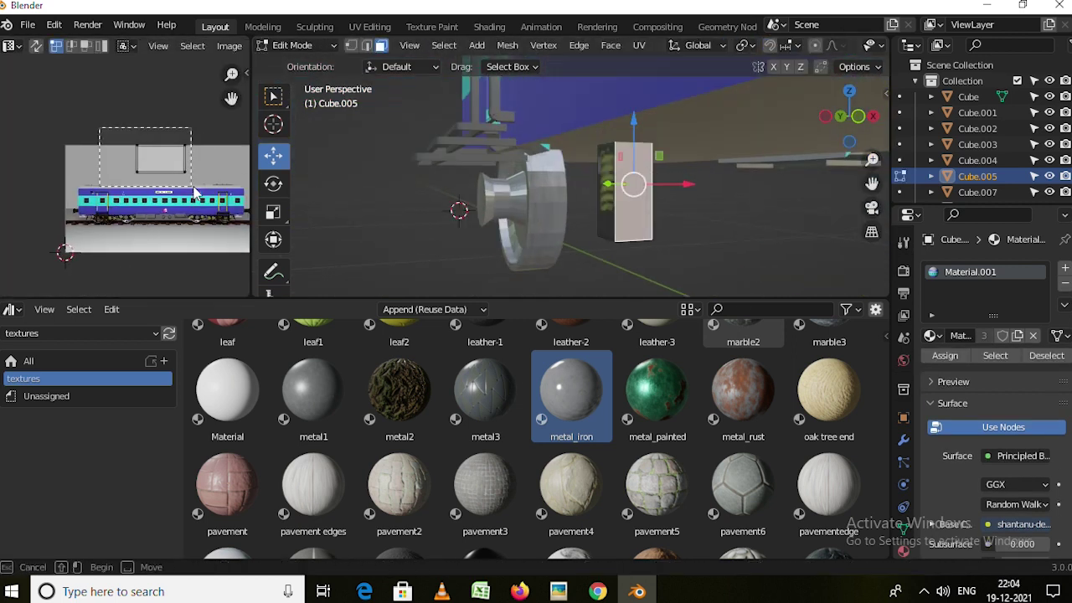
{"action": "left_click", "coordinate": [165, 167]}
{"action": "scroll", "coordinate": [165, 167], "scroll_direction": "up", "scroll_amount": 3}
{"action": "key", "text": "g"}
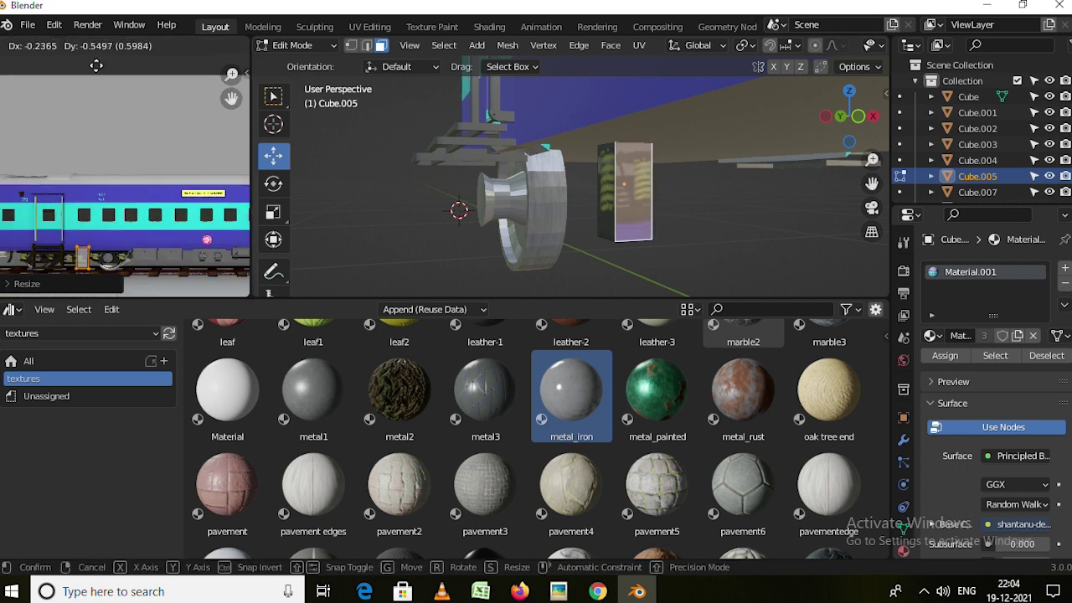
{"action": "key", "text": "Tab"}
{"action": "middle_click_drag", "start_coordinate": [626, 194], "coordinate": [670, 192]}
{"action": "left_click", "coordinate": [645, 204]}
Duplicate the textured spring box beside the original.
{"action": "key", "text": "shift+d"}
{"action": "left_click", "coordinate": [645, 171]}
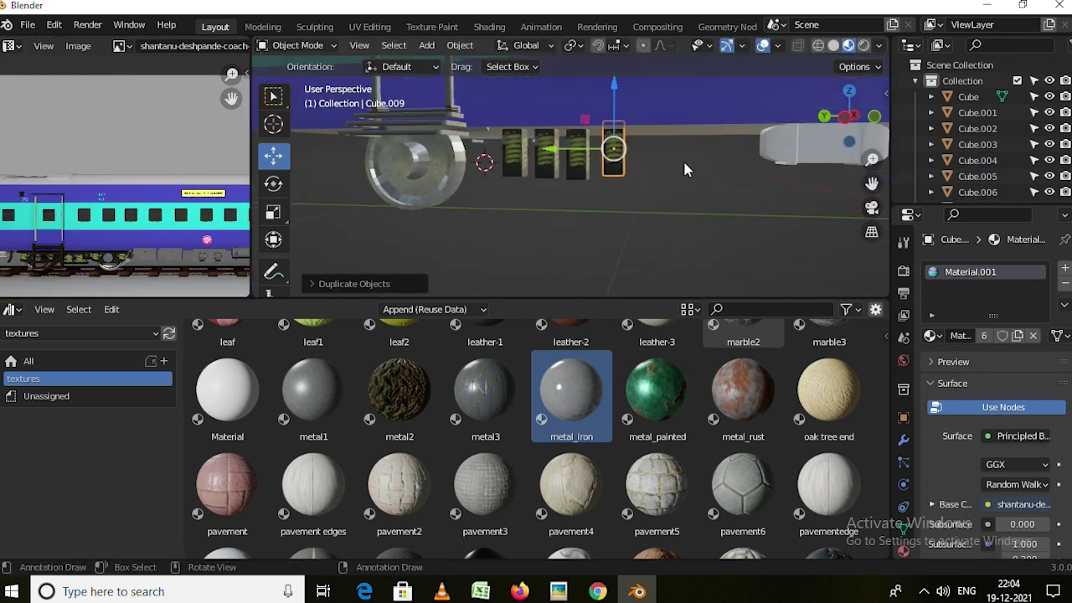
{"action": "left_click", "coordinate": [772, 170]}
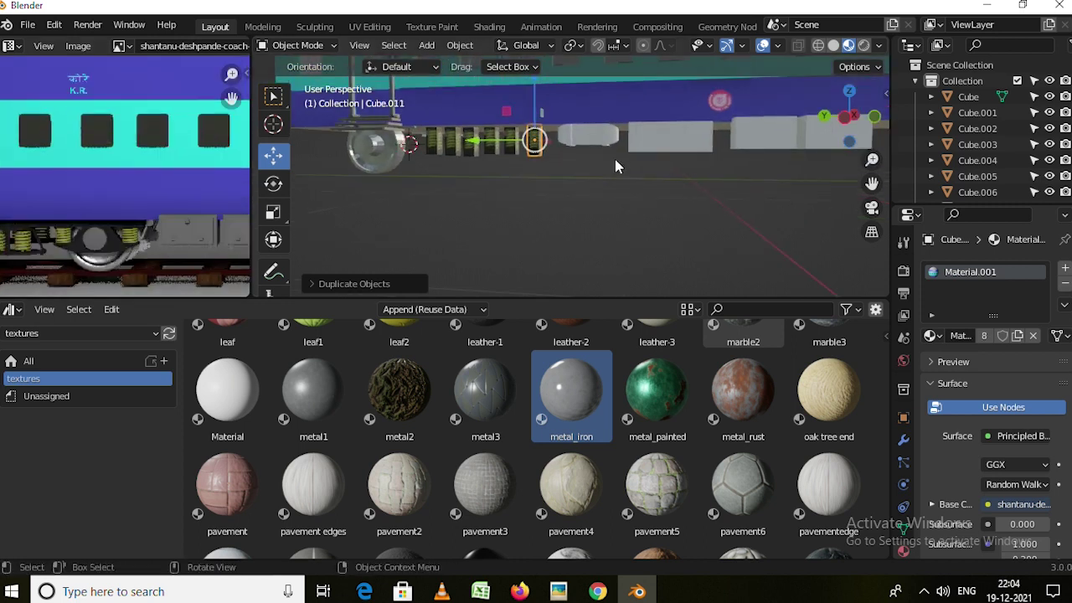
Duplicate the wheel twice, placing the copies further along the coach on Y.
{"action": "left_click", "coordinate": [471, 155]}
{"action": "key", "text": "shift+g"}
{"action": "key", "text": "shift+d"}
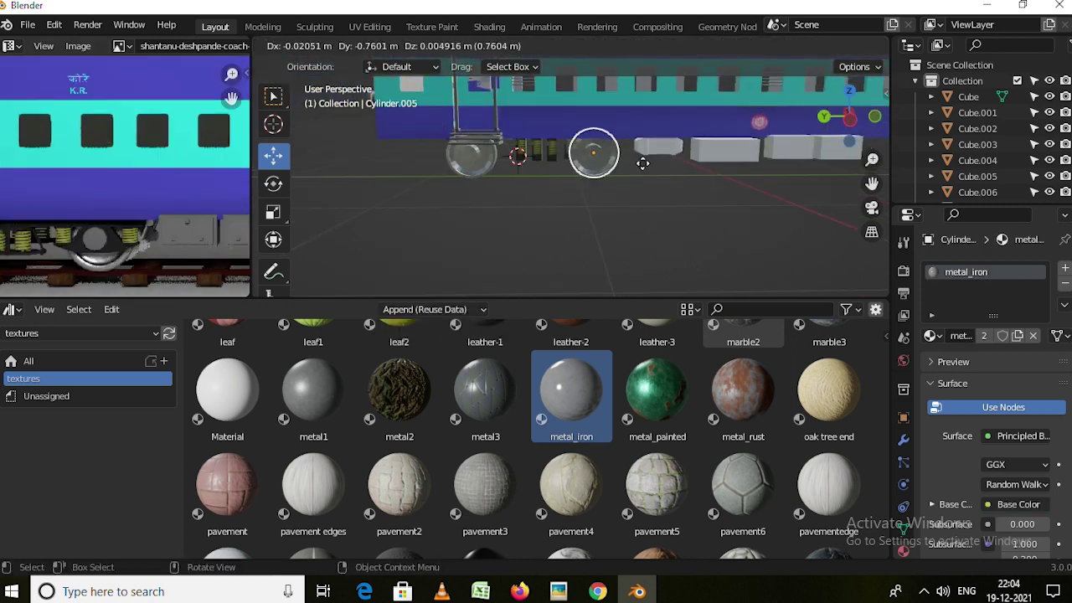
{"action": "left_click", "coordinate": [656, 168]}
{"action": "middle_click_drag", "start_coordinate": [656, 168], "coordinate": [533, 149]}
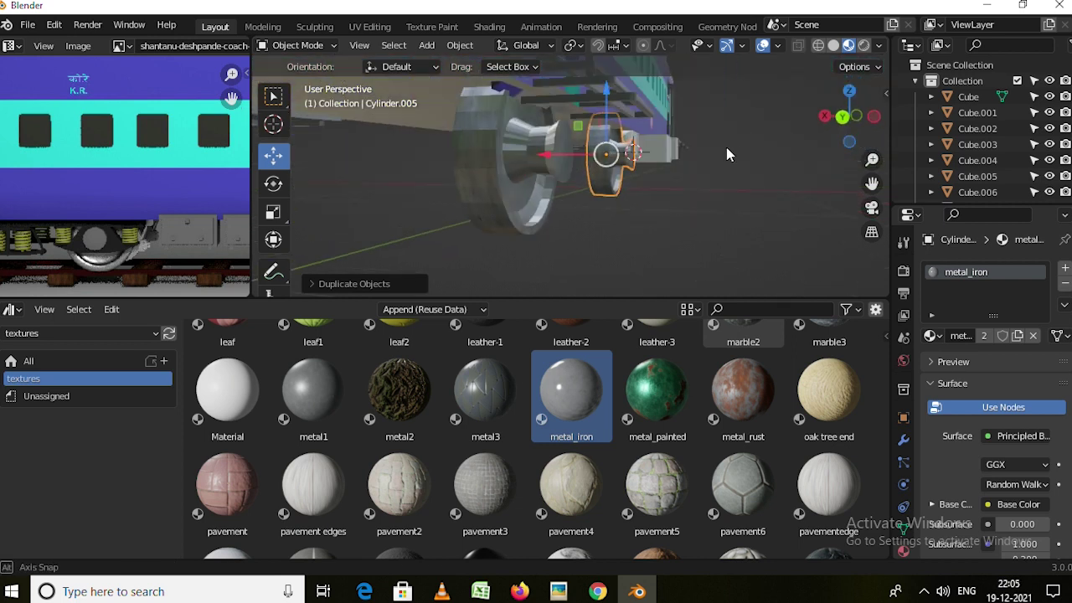
{"action": "key", "text": "g"}
{"action": "left_click", "coordinate": [411, 148]}
{"action": "mouse_move", "coordinate": [411, 148]}
{"action": "middle_mouse_down"}
{"action": "mouse_move", "coordinate": [556, 153]}
{"action": "mouse_move", "coordinate": [654, 175]}
{"action": "middle_mouse_up"}
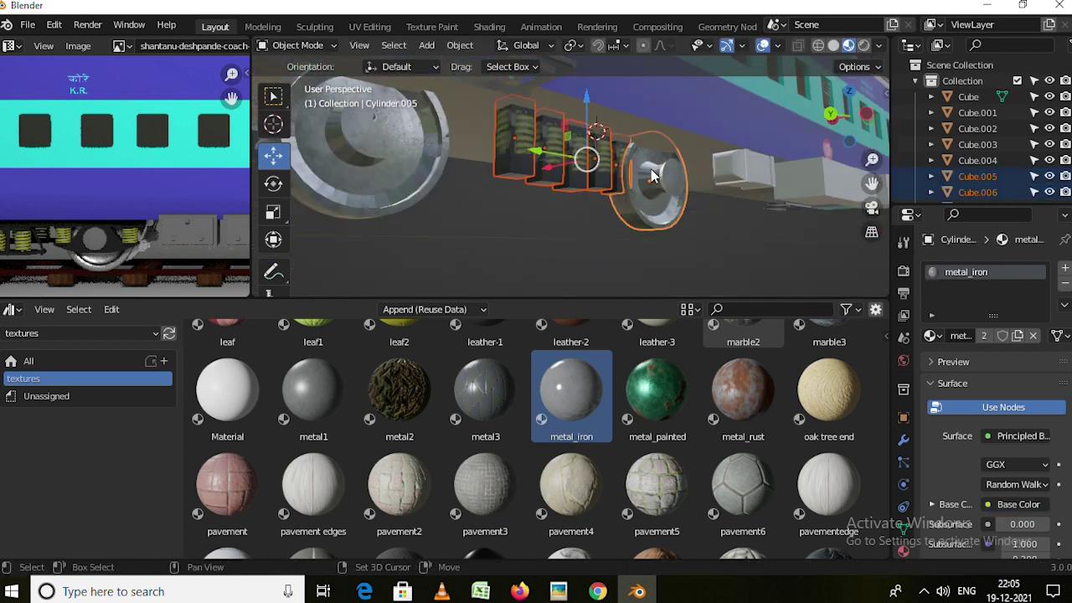
{"action": "left_click", "coordinate": [569, 173]}
{"action": "middle_click_drag", "start_coordinate": [569, 173], "coordinate": [557, 205]}
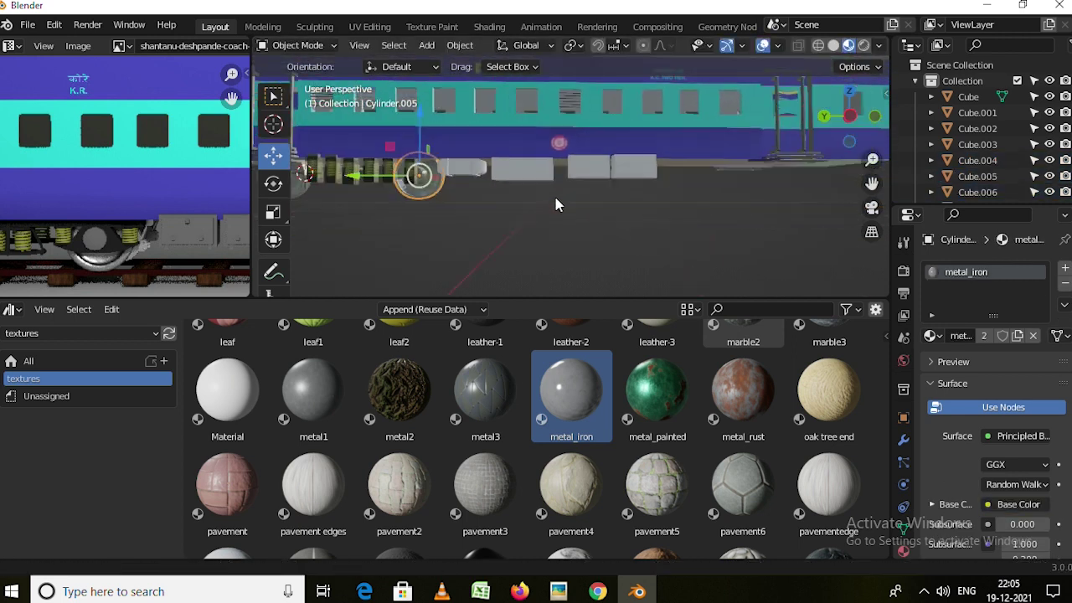
{"action": "key", "text": "shift+d"}
{"action": "key", "text": "y"}
{"action": "left_click", "coordinate": [695, 203]}
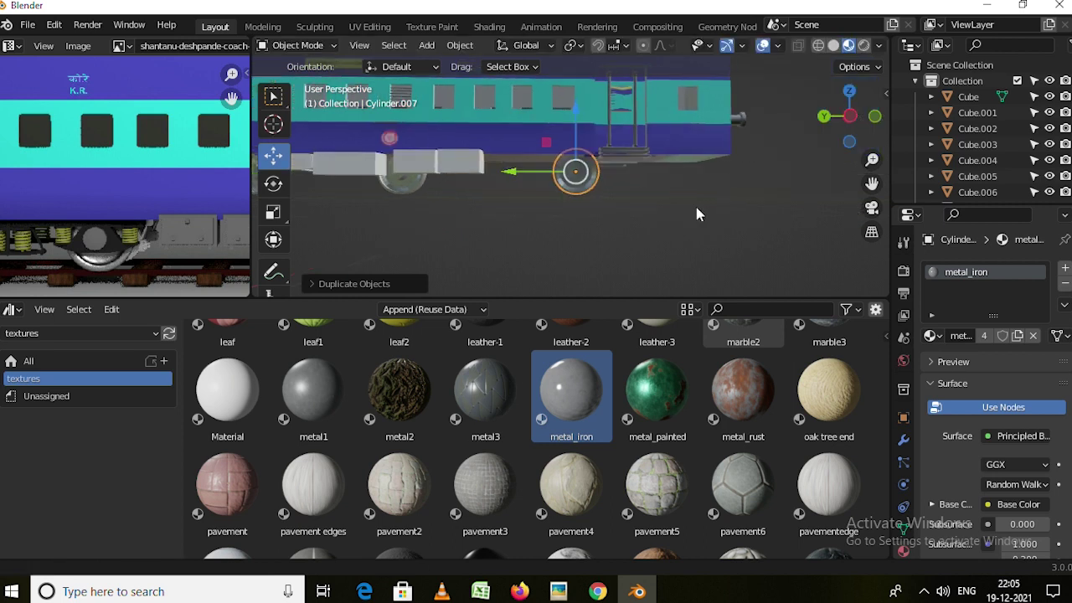
Apply all transforms to the Cube object.
{"action": "left_click", "coordinate": [501, 187]}
{"action": "key", "text": "Tab"}
{"action": "key", "text": "Tab"}
{"action": "key", "text": "ctrl+a"}
Apply all transforms to the box and give it the metal_rust material.
{"action": "left_click", "coordinate": [472, 251]}
{"action": "scroll", "coordinate": [661, 408], "scroll_direction": "down", "scroll_amount": 1}
{"action": "left_click_drag", "start_coordinate": [743, 361], "coordinate": [582, 234]}
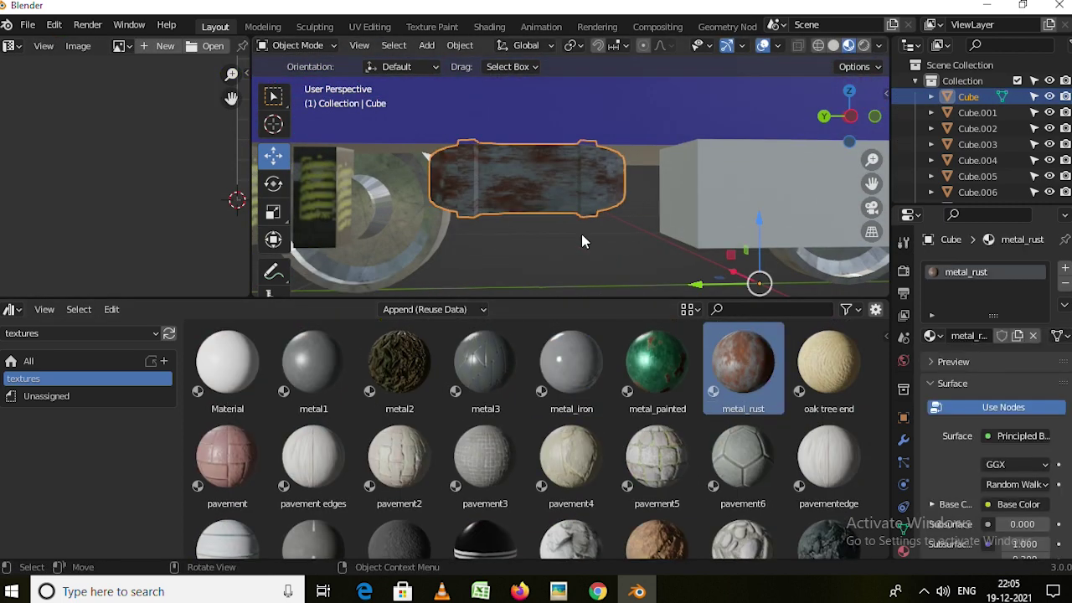
{"action": "middle_click_drag", "start_coordinate": [581, 234], "coordinate": [603, 218]}
{"action": "mouse_move", "coordinate": [753, 251]}
{"action": "middle_mouse_down"}
{"action": "mouse_move", "coordinate": [771, 238]}
{"action": "mouse_move", "coordinate": [667, 243]}
{"action": "middle_mouse_up"}
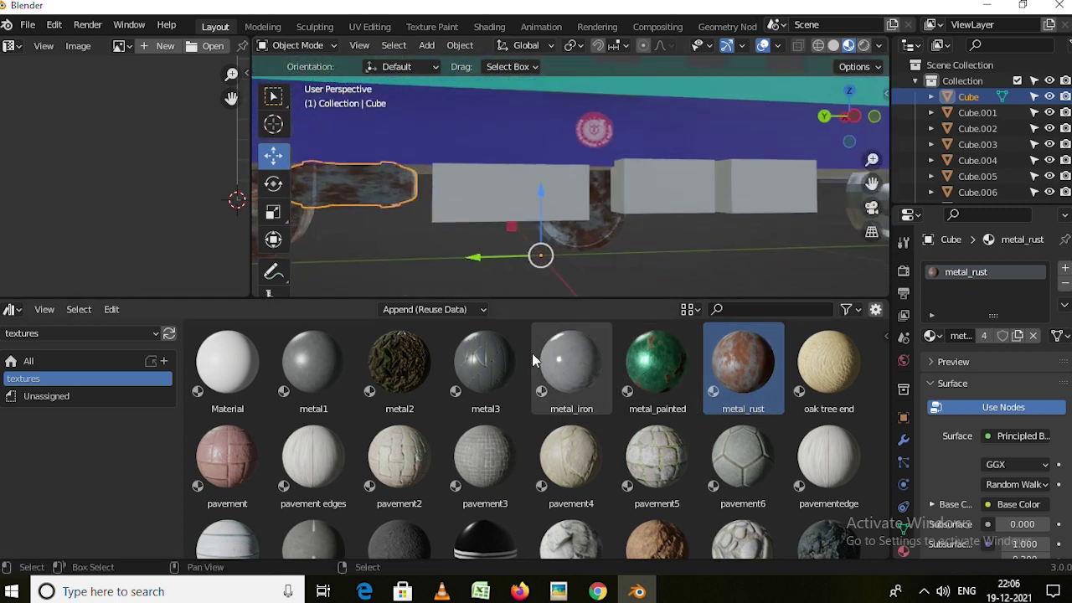
Put metal_painted on another box and delete the extra undercarriage box Cube.003.
{"action": "left_click_drag", "start_coordinate": [657, 360], "coordinate": [711, 220]}
{"action": "scroll", "coordinate": [704, 226], "scroll_direction": "up", "scroll_amount": 3}
{"action": "mouse_move", "coordinate": [697, 232]}
{"action": "middle_mouse_down"}
{"action": "mouse_move", "coordinate": [416, 199]}
{"action": "mouse_move", "coordinate": [587, 226]}
{"action": "middle_mouse_up"}
{"action": "left_click", "coordinate": [417, 199]}
{"action": "key", "text": "Delete"}
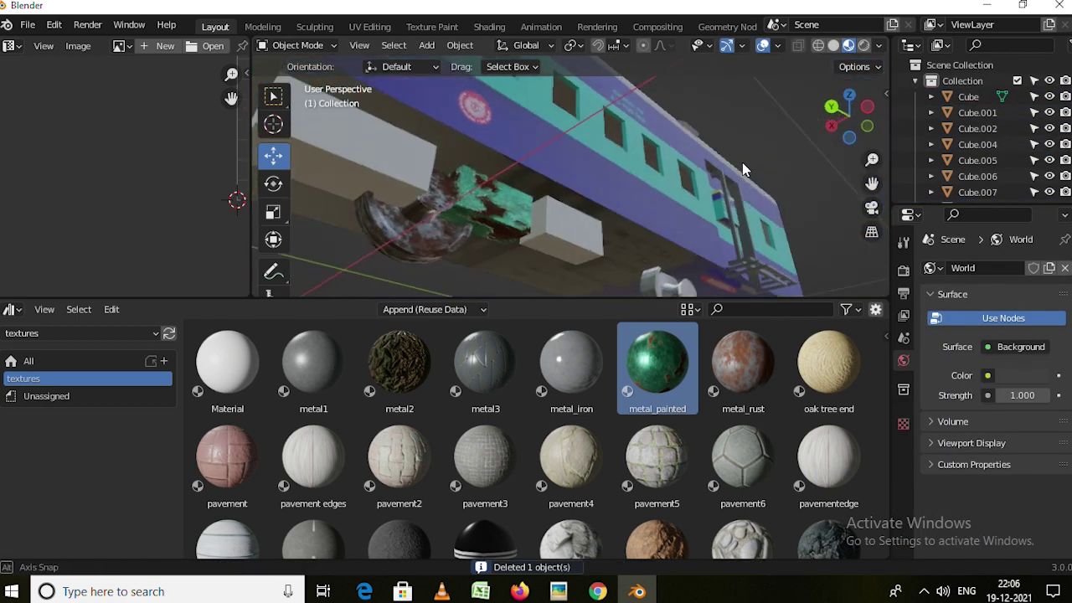
Drop the metal1 material onto the middle undercarriage box.
{"action": "left_click_drag", "start_coordinate": [743, 360], "coordinate": [524, 229]}
{"action": "left_click_drag", "start_coordinate": [314, 360], "coordinate": [514, 221]}
{"action": "middle_click_drag", "start_coordinate": [514, 221], "coordinate": [503, 217]}
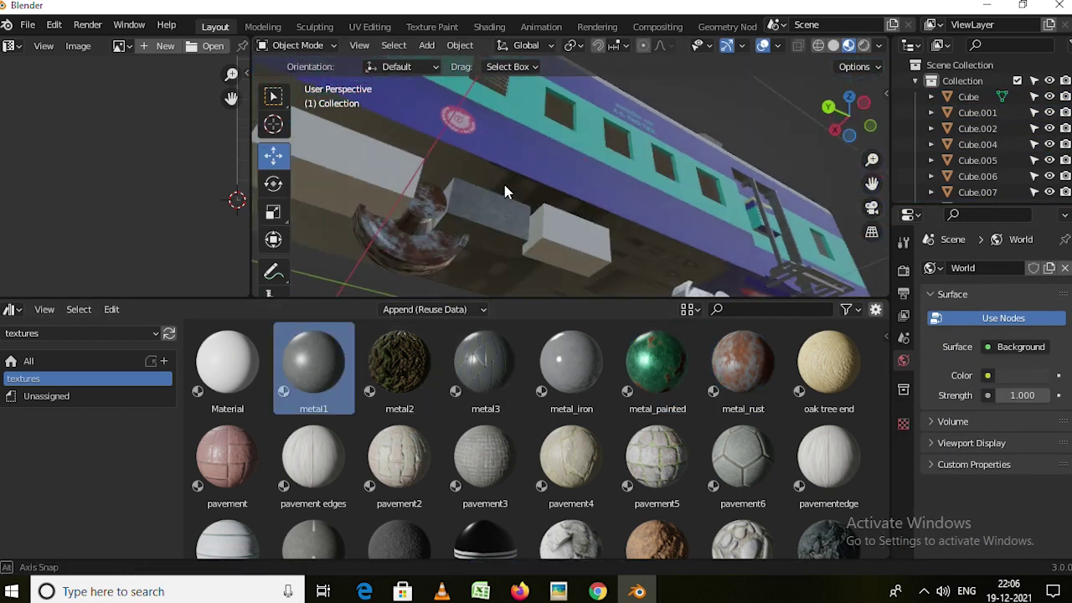
{"action": "left_click", "coordinate": [575, 215]}
{"action": "middle_click_drag", "start_coordinate": [575, 215], "coordinate": [360, 219]}
Slide Cube.001 about 0.14 m along Y, then undo metal1 on Cube.002.
{"action": "left_click", "coordinate": [360, 220]}
{"action": "left_click_drag", "start_coordinate": [360, 219], "coordinate": [394, 219]}
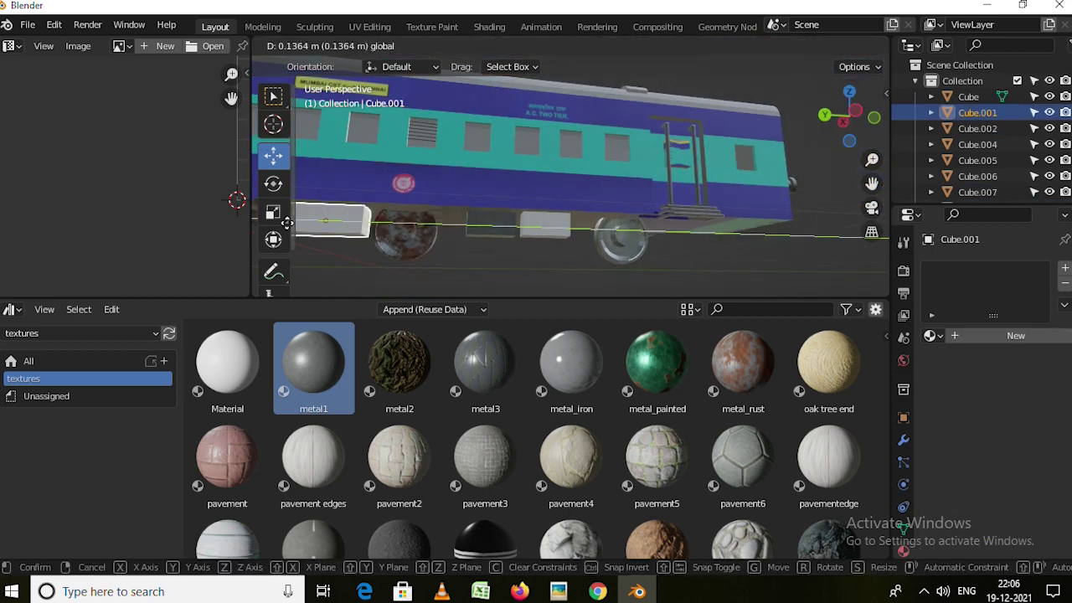
{"action": "scroll", "coordinate": [495, 257], "scroll_direction": "down", "scroll_amount": 3}
{"action": "scroll", "coordinate": [563, 231], "scroll_direction": "up", "scroll_amount": 5}
{"action": "scroll", "coordinate": [563, 232], "scroll_direction": "down", "scroll_amount": 4}
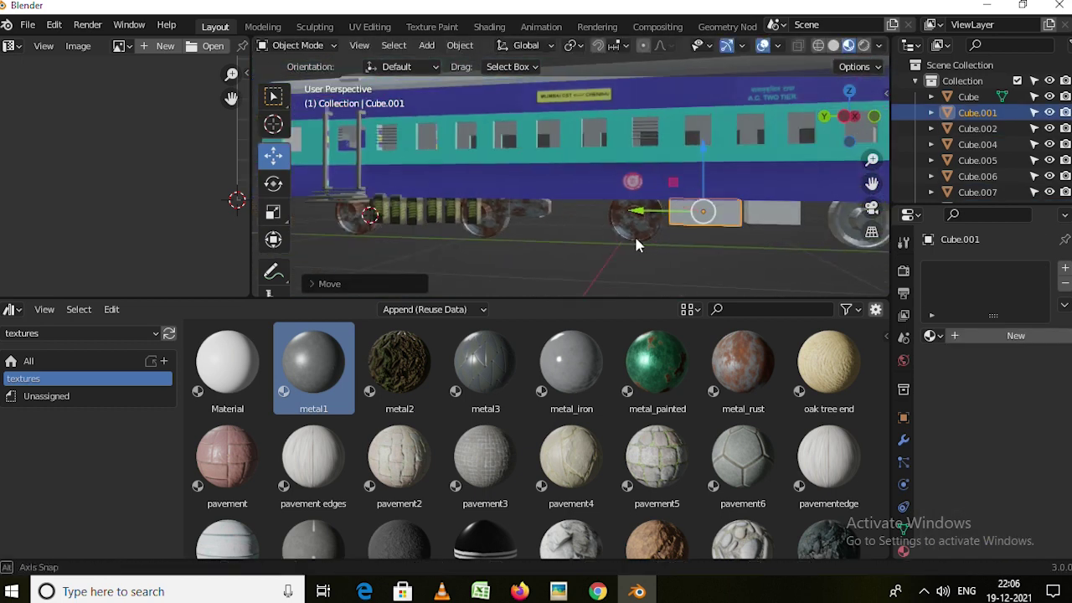
{"action": "scroll", "coordinate": [778, 234], "scroll_direction": "down", "scroll_amount": 2}
{"action": "scroll", "coordinate": [500, 222], "scroll_direction": "up", "scroll_amount": 4}
{"action": "key", "text": "g"}
{"action": "key", "text": "y"}
{"action": "left_click", "coordinate": [521, 239]}
{"action": "scroll", "coordinate": [587, 233], "scroll_direction": "up", "scroll_amount": 2}
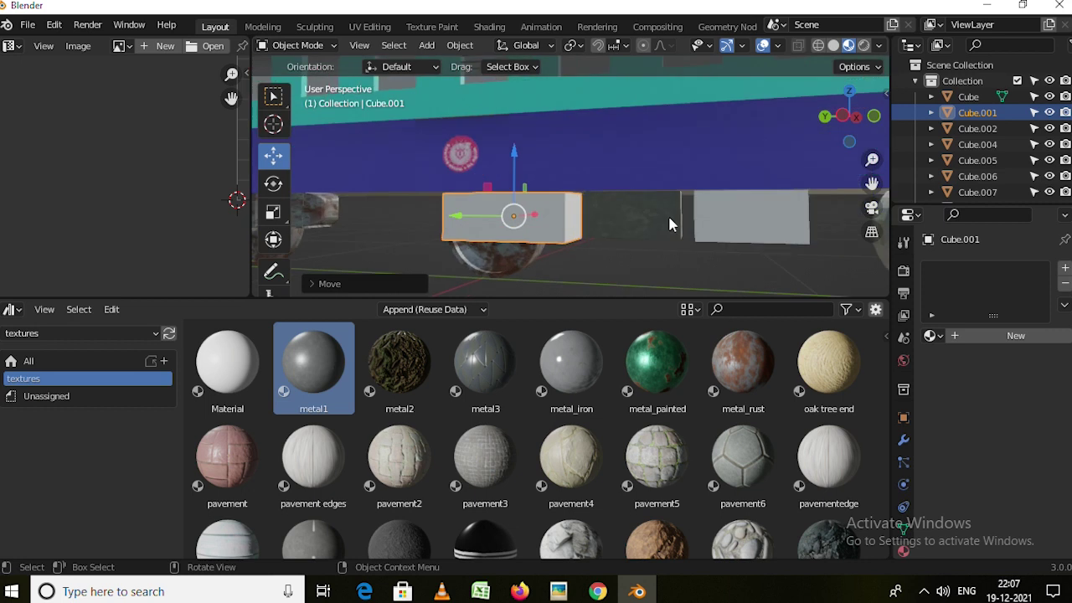
{"action": "left_click", "coordinate": [662, 222]}
{"action": "key", "text": "ctrl+z"}
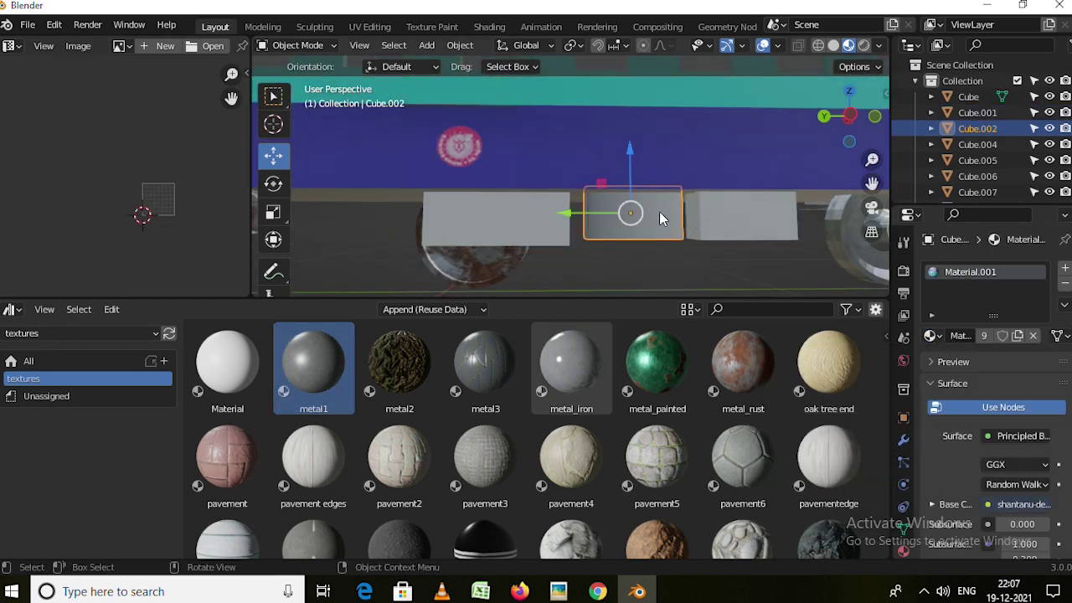
In Edit Mode, UV-project Cube.002's front face from the view.
{"action": "key", "text": "Tab"}
{"action": "scroll", "coordinate": [153, 221], "scroll_direction": "up", "scroll_amount": 4}
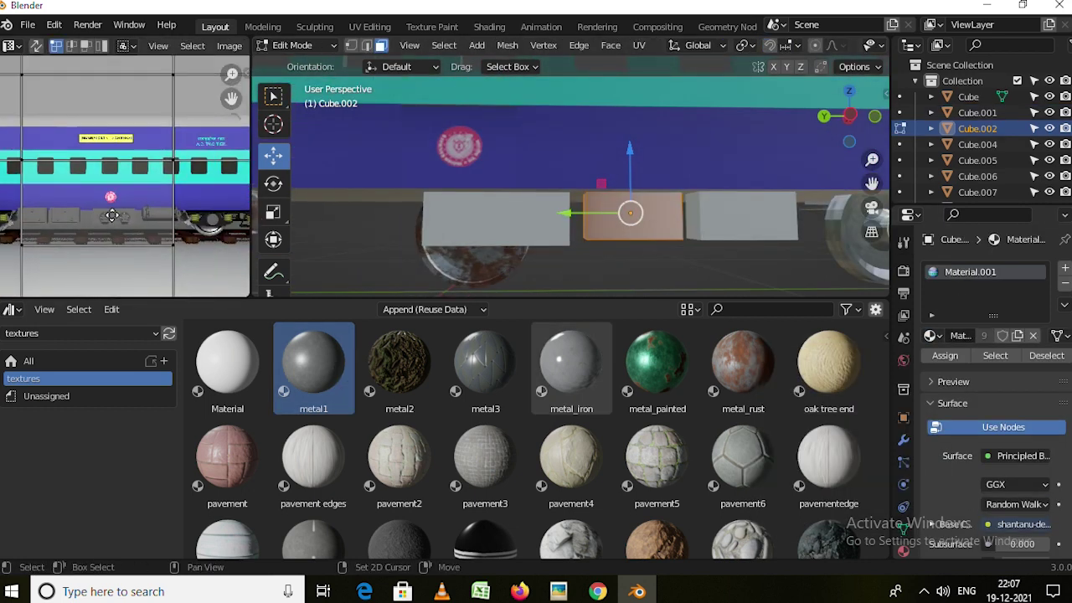
{"action": "scroll", "coordinate": [115, 221], "scroll_direction": "up", "scroll_amount": 2}
{"action": "scroll", "coordinate": [105, 203], "scroll_direction": "up", "scroll_amount": 2}
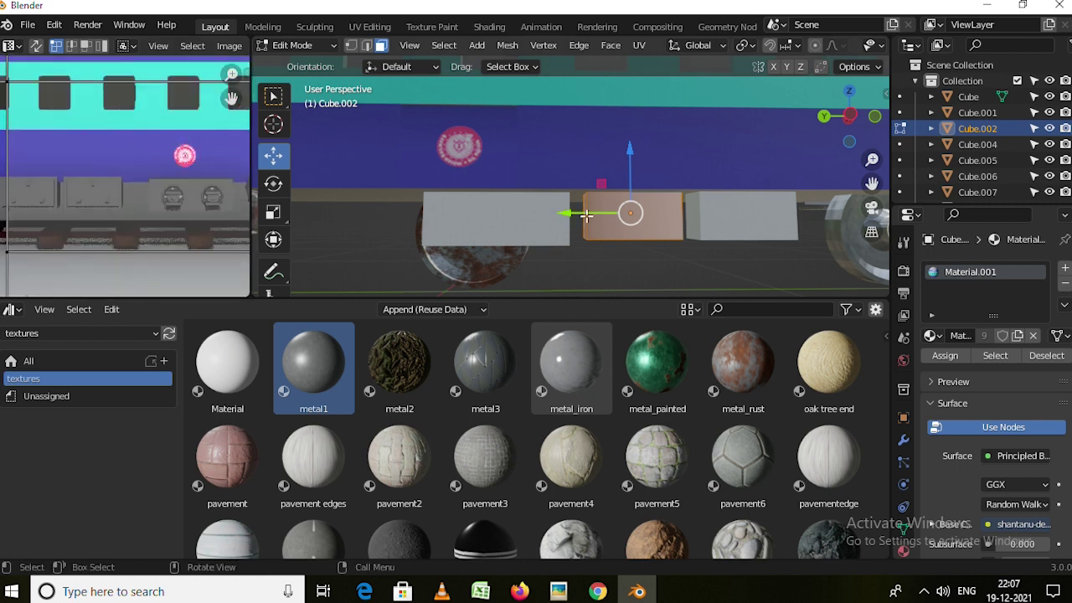
{"action": "left_click", "coordinate": [636, 222]}
{"action": "key", "text": "u"}
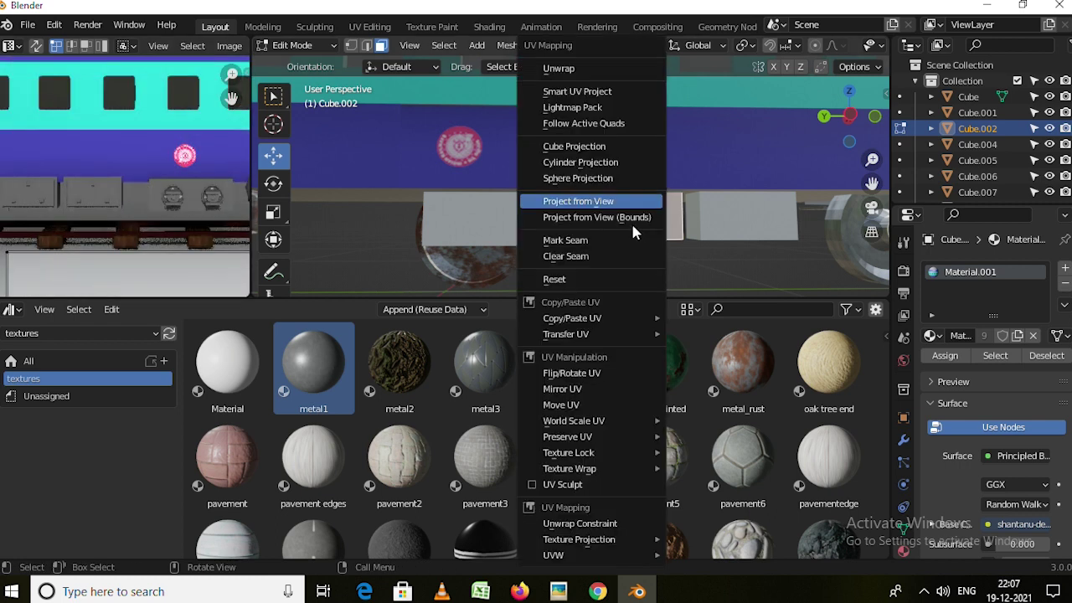
{"action": "left_click", "coordinate": [587, 199]}
Fit the UVs onto the coach image's box area and show the METAALIC material's nodes.
{"action": "middle_click_drag", "start_coordinate": [166, 189], "coordinate": [118, 197]}
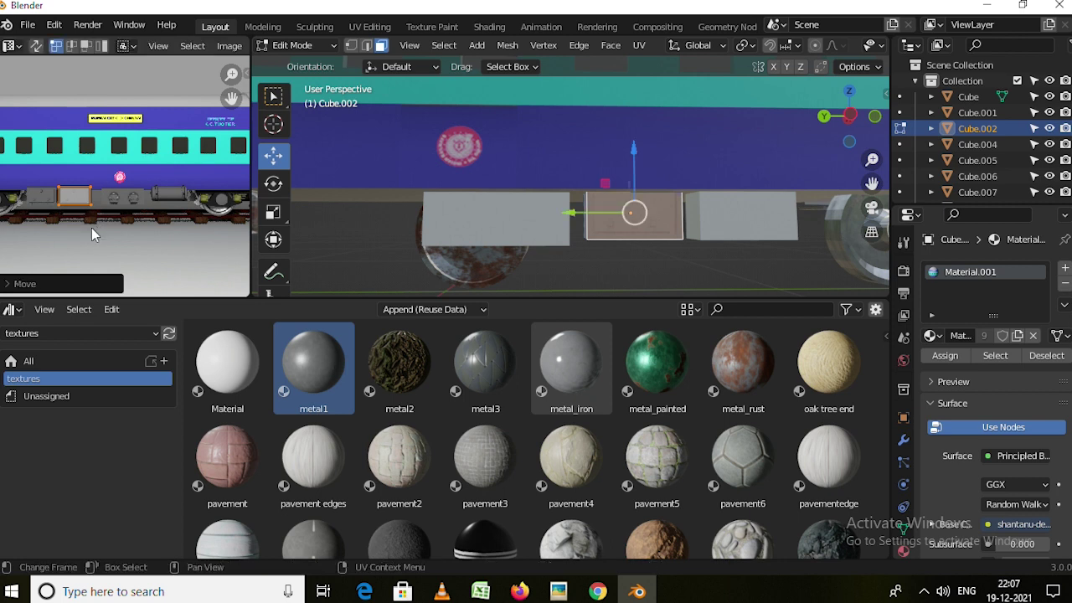
{"action": "scroll", "coordinate": [92, 234], "scroll_direction": "up", "scroll_amount": 4}
{"action": "scroll", "coordinate": [128, 215], "scroll_direction": "up", "scroll_amount": 3}
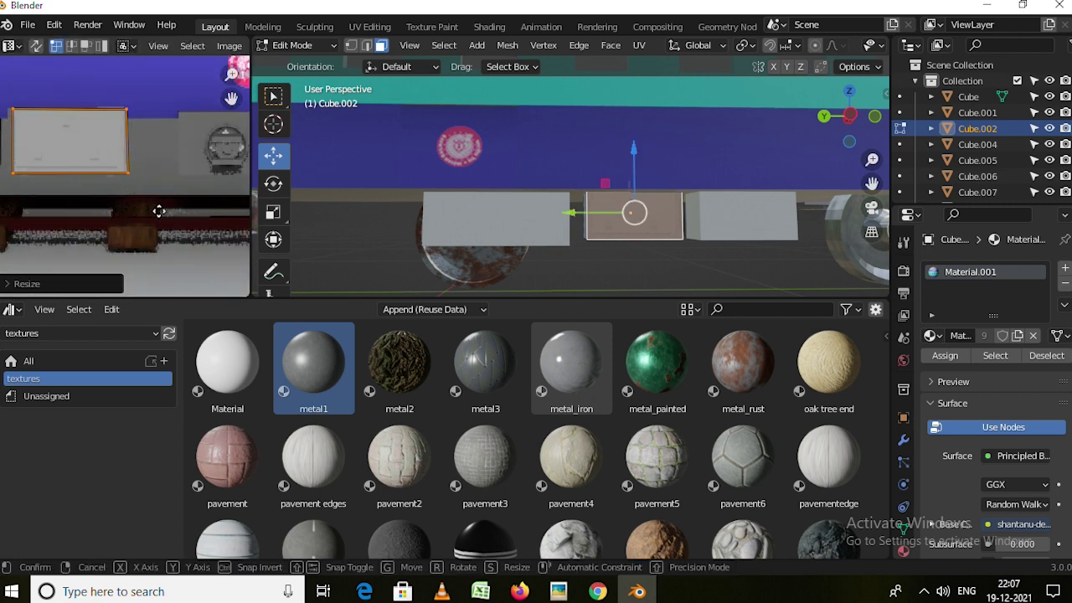
{"action": "scroll", "coordinate": [990, 479], "scroll_direction": "down", "scroll_amount": 5}
{"action": "mouse_move", "coordinate": [634, 218]}
{"action": "middle_mouse_down"}
{"action": "mouse_move", "coordinate": [766, 217]}
{"action": "mouse_move", "coordinate": [676, 219]}
{"action": "middle_mouse_up"}
{"action": "key", "text": "Tab"}
{"action": "scroll", "coordinate": [742, 189], "scroll_direction": "up", "scroll_amount": 4}
{"action": "scroll", "coordinate": [776, 208], "scroll_direction": "up", "scroll_amount": 2}
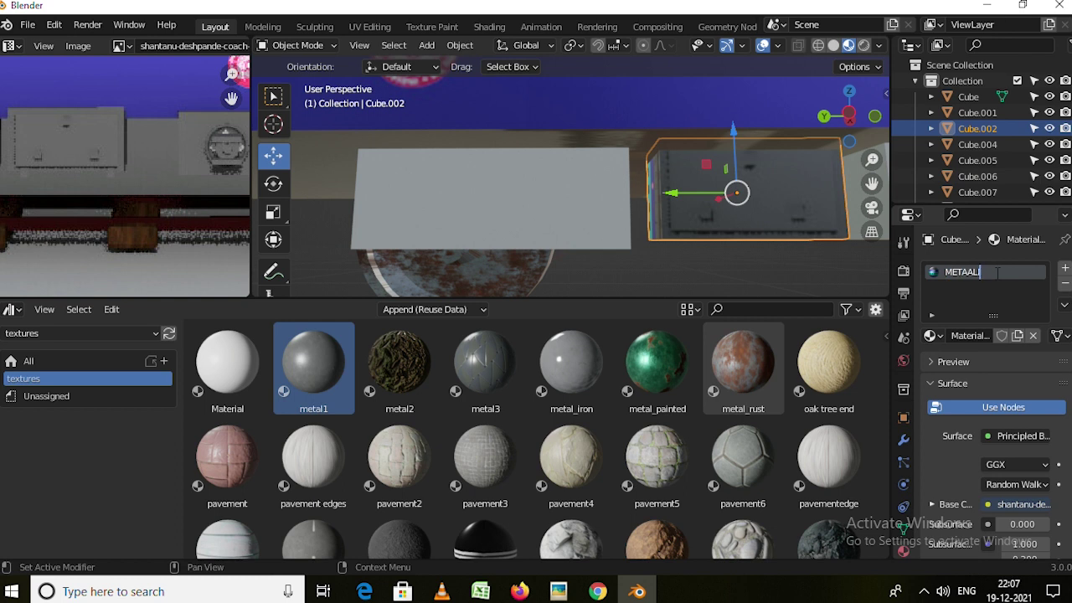
{"action": "left_click", "coordinate": [11, 309]}
Scale Cube.002's UVs down to fit the box area of the coach image.
{"action": "left_click", "coordinate": [59, 422]}
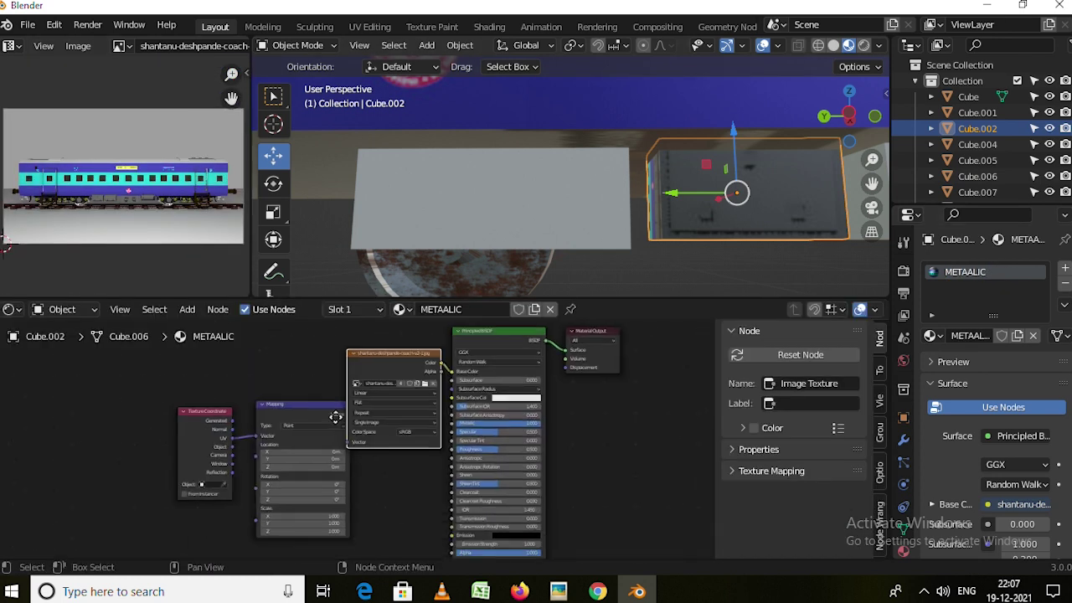
{"action": "key", "text": "Tab"}
{"action": "key", "text": "s"}
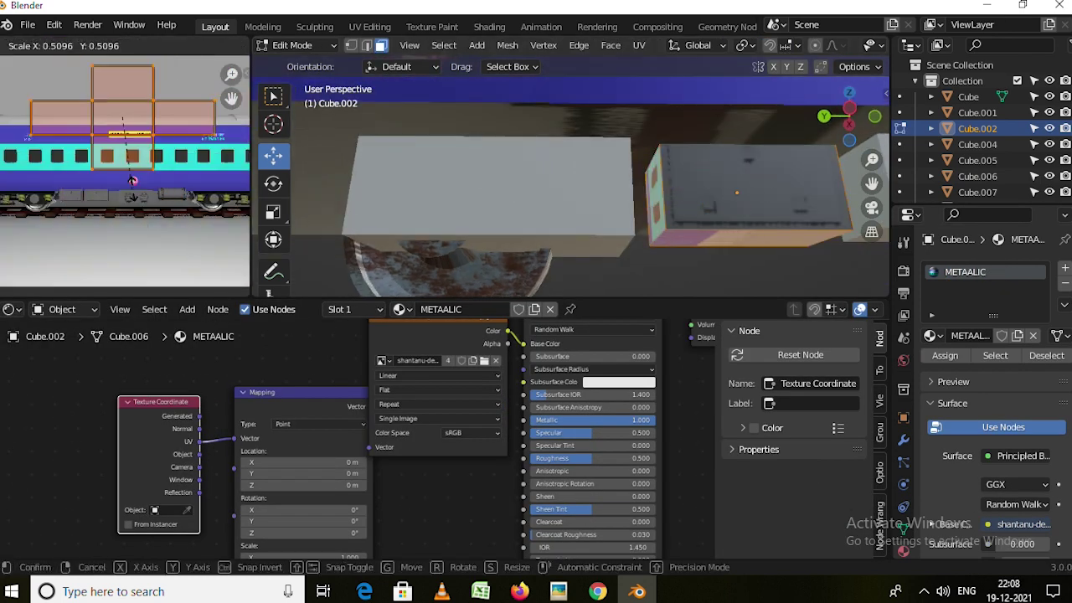
{"action": "left_click", "coordinate": [173, 201]}
{"action": "scroll", "coordinate": [173, 176], "scroll_direction": "up", "scroll_amount": 4}
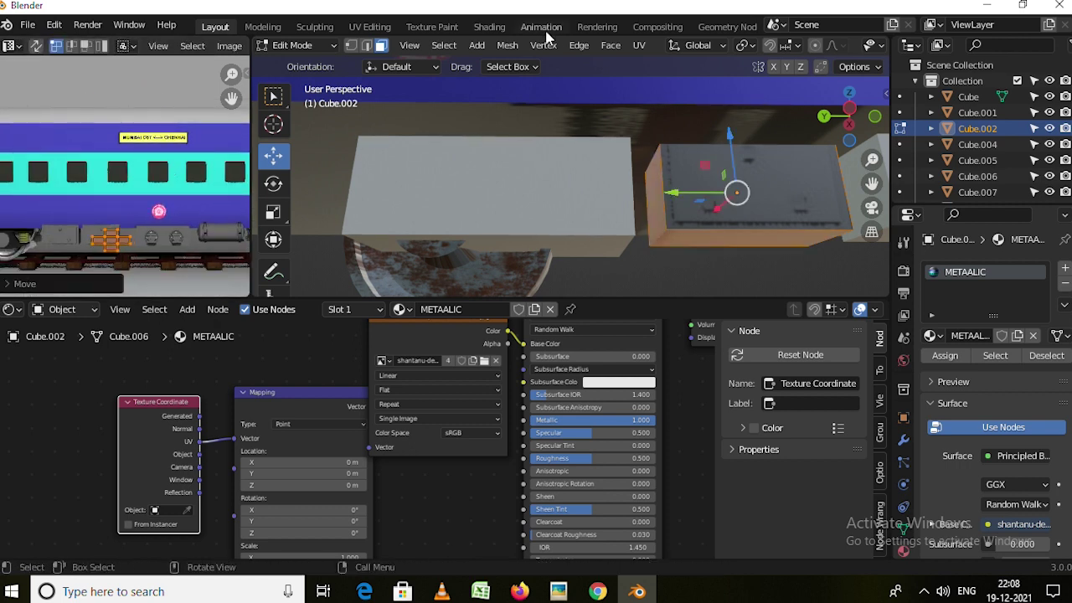
{"action": "key", "text": "Tab"}
Link Cube.002's METAALIC material to the neighbouring box Cube.007.
{"action": "scroll", "coordinate": [727, 249], "scroll_direction": "down", "scroll_amount": 3}
{"action": "left_click", "coordinate": [739, 210]}
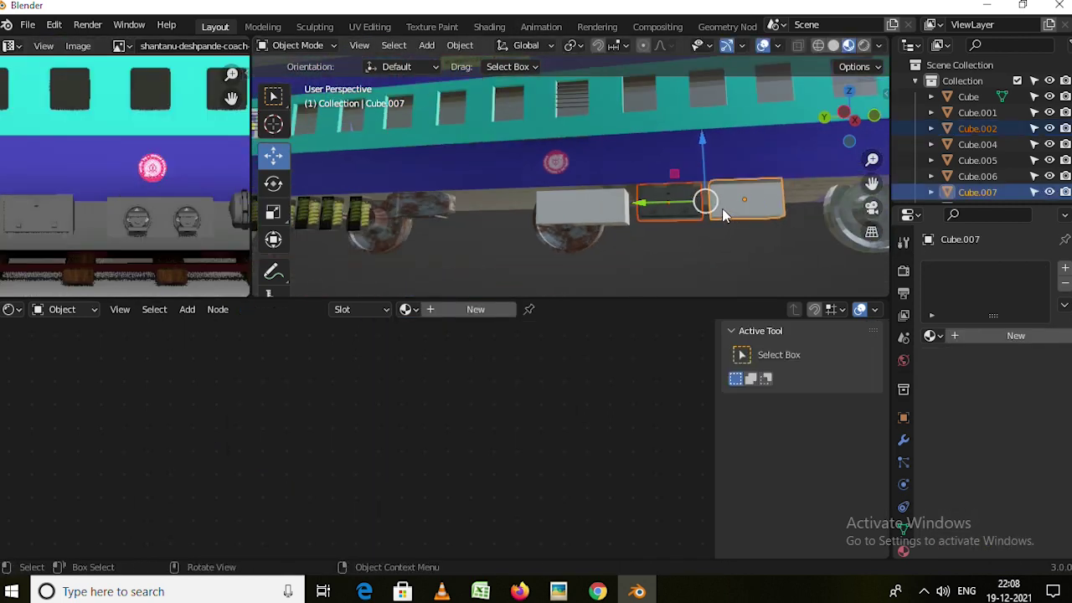
{"action": "left_click", "coordinate": [675, 219], "text": "shift"}
{"action": "left_click", "coordinate": [650, 242]}
Remove an unwanted box and slide a duplicate of the textured box along Y.
{"action": "key", "text": "g"}
{"action": "key", "text": "y"}
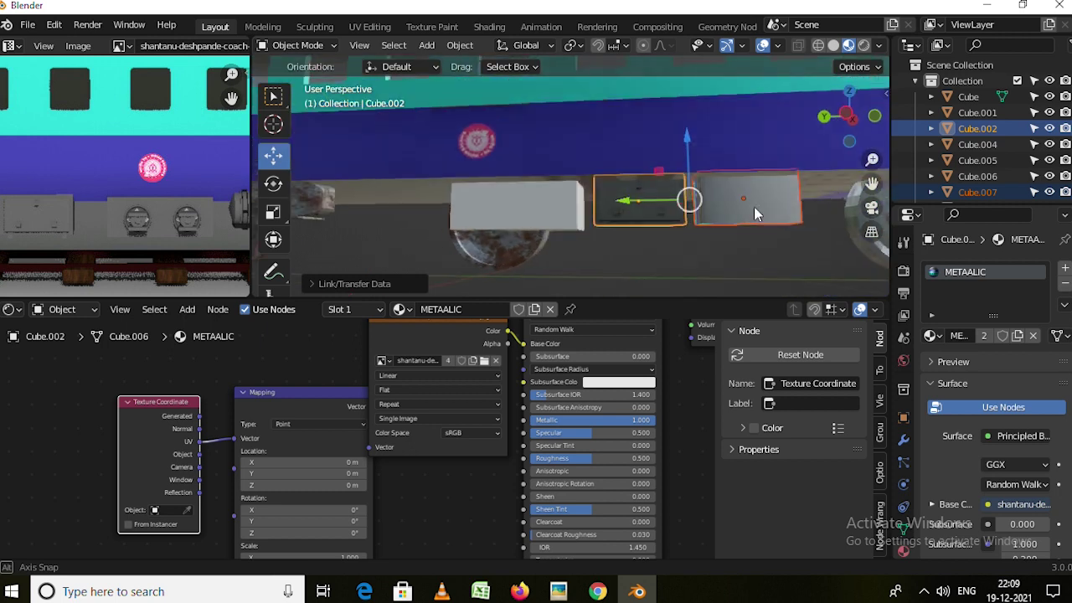
{"action": "key", "text": "Delete"}
{"action": "key", "text": "shift+d"}
{"action": "key", "text": "y"}
UV-project Cube.001's front face from the view onto the coach image.
{"action": "left_click", "coordinate": [548, 208]}
{"action": "key", "text": "Tab"}
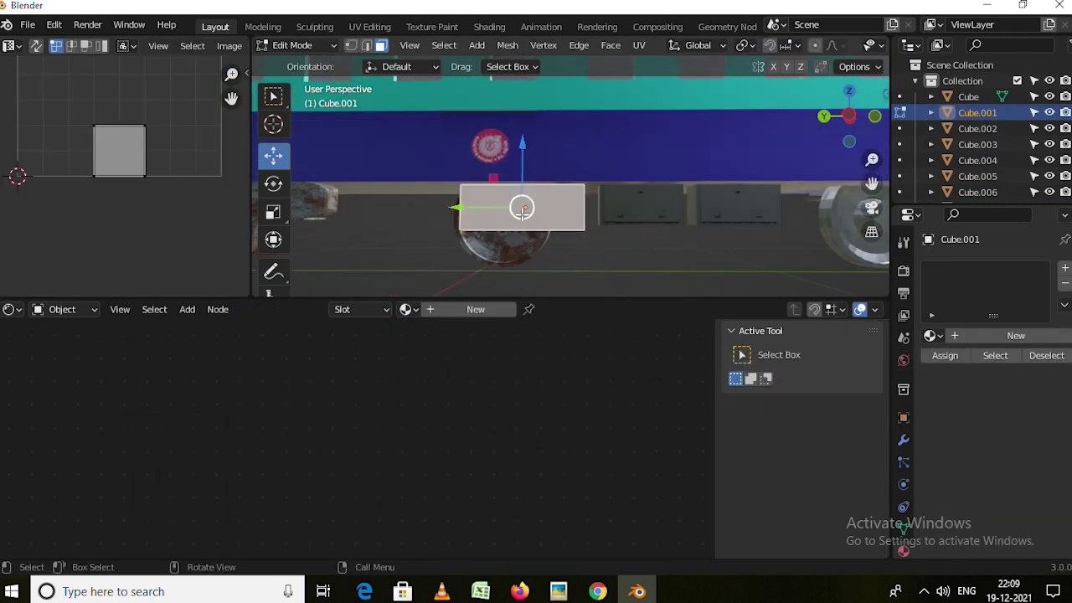
{"action": "left_click", "coordinate": [930, 335]}
{"action": "left_click", "coordinate": [813, 375]}
{"action": "key", "text": "u"}
{"action": "left_click", "coordinate": [549, 216]}
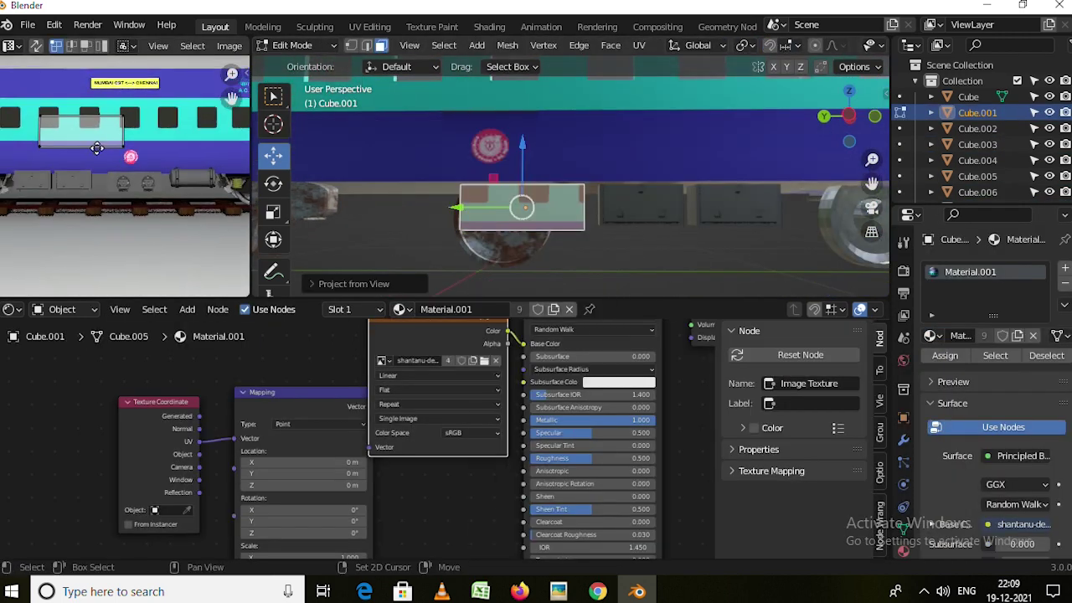
{"action": "scroll", "coordinate": [205, 214], "scroll_direction": "up", "scroll_amount": 3}
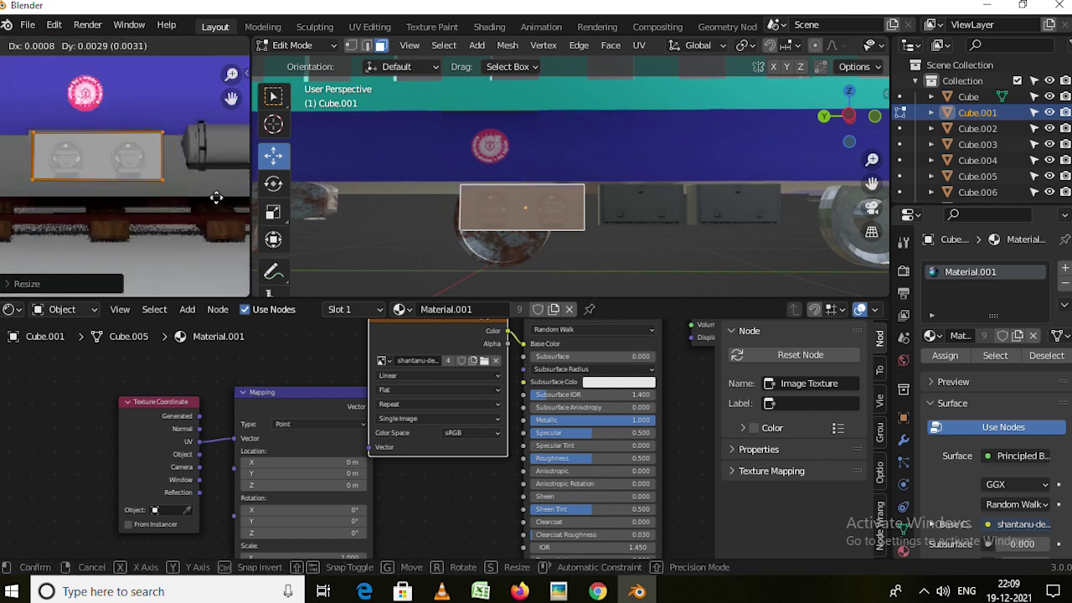
{"action": "left_click", "coordinate": [222, 206]}
{"action": "key", "text": "Tab"}
Reselect Cube.001 under the coach and move its UVs onto the photo's undercarriage box area.
{"action": "left_click", "coordinate": [550, 213]}
{"action": "middle_click_drag", "start_coordinate": [634, 228], "coordinate": [526, 206]}
{"action": "left_click", "coordinate": [549, 213]}
{"action": "left_click", "coordinate": [547, 200]}
{"action": "left_click", "coordinate": [547, 200]}
{"action": "key", "text": "Tab"}
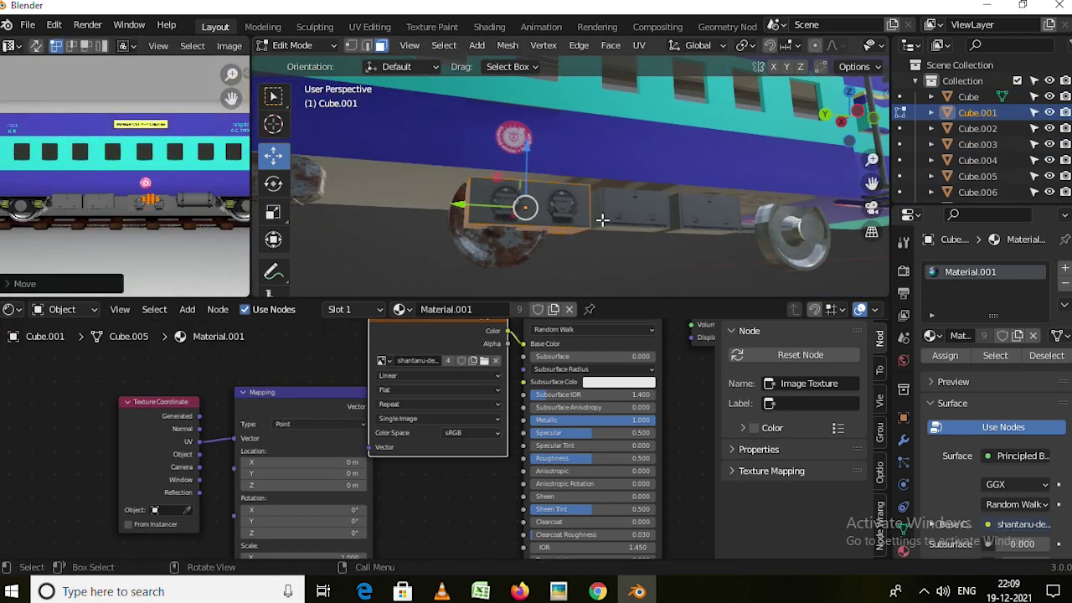
{"action": "key", "text": "Tab"}
{"action": "scroll", "coordinate": [602, 220], "scroll_direction": "down", "scroll_amount": 5}
{"action": "middle_click_drag", "start_coordinate": [628, 199], "coordinate": [718, 199]}
{"action": "left_click", "coordinate": [496, 190]}
{"action": "middle_click_drag", "start_coordinate": [492, 190], "coordinate": [653, 186]}
{"action": "left_click", "coordinate": [703, 195]}
Re-enter Edit Mode on Cube.001 and inspect it close to the bogie.
{"action": "key", "text": "Tab"}
{"action": "scroll", "coordinate": [472, 172], "scroll_direction": "up", "scroll_amount": 5}
{"action": "scroll", "coordinate": [653, 185], "scroll_direction": "down", "scroll_amount": 3}
{"action": "scroll", "coordinate": [657, 196], "scroll_direction": "down", "scroll_amount": 3}
{"action": "scroll", "coordinate": [666, 213], "scroll_direction": "down", "scroll_amount": 2}
{"action": "middle_click_drag", "start_coordinate": [673, 223], "coordinate": [742, 249]}
{"action": "scroll", "coordinate": [382, 220], "scroll_direction": "up", "scroll_amount": 4}
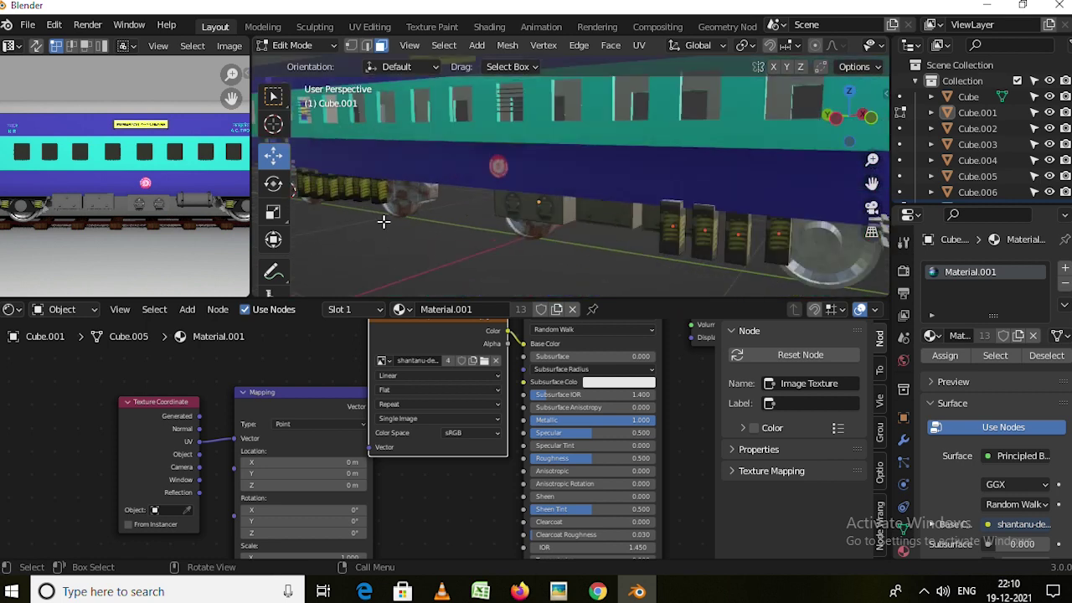
{"action": "scroll", "coordinate": [426, 201], "scroll_direction": "up", "scroll_amount": 2}
{"action": "scroll", "coordinate": [437, 369], "scroll_direction": "down", "scroll_amount": 2}
{"action": "scroll", "coordinate": [526, 214], "scroll_direction": "down", "scroll_amount": 6}
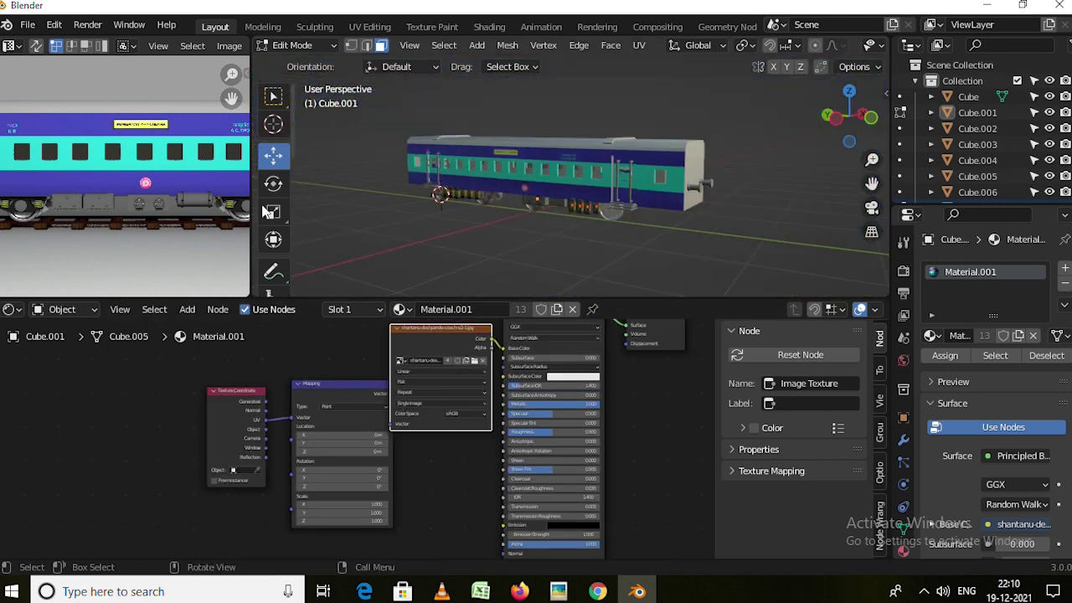